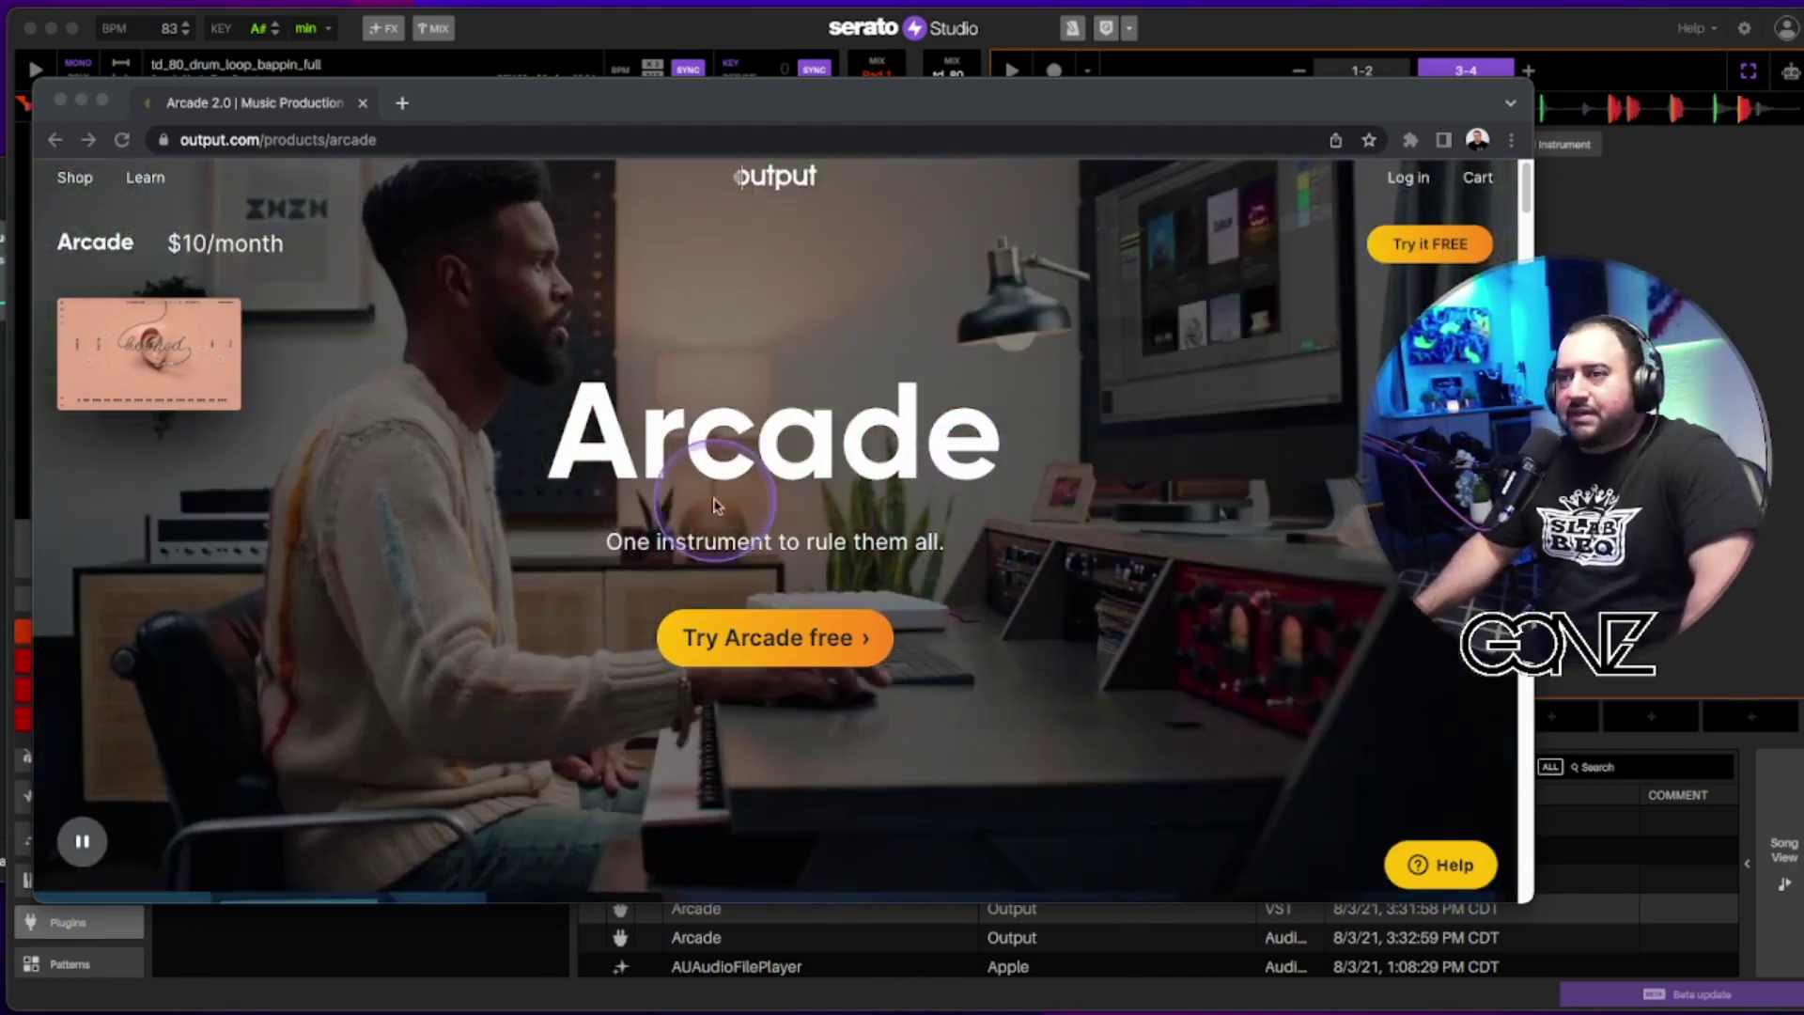
Step: Scroll down the Arcade product page through its line up and features
scroll(940, 560, "down", 2)
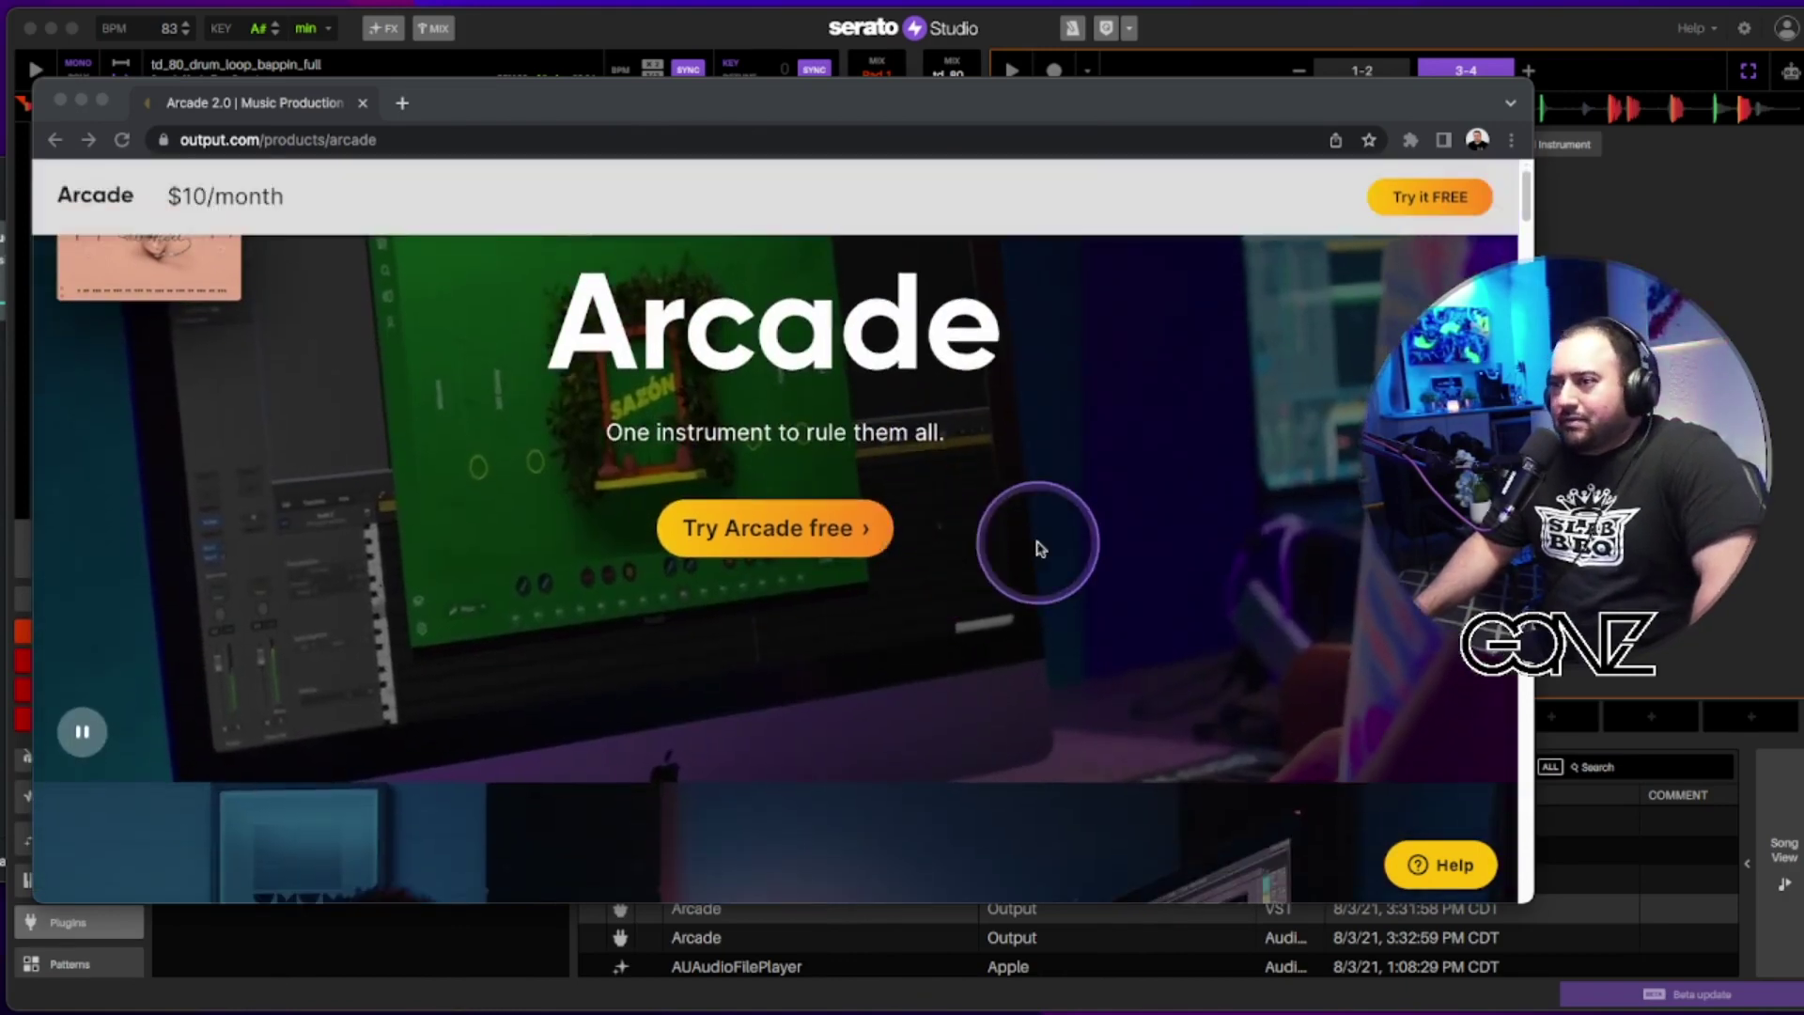
scroll(1055, 547, "down", 4)
scroll(1054, 550, "down", 5)
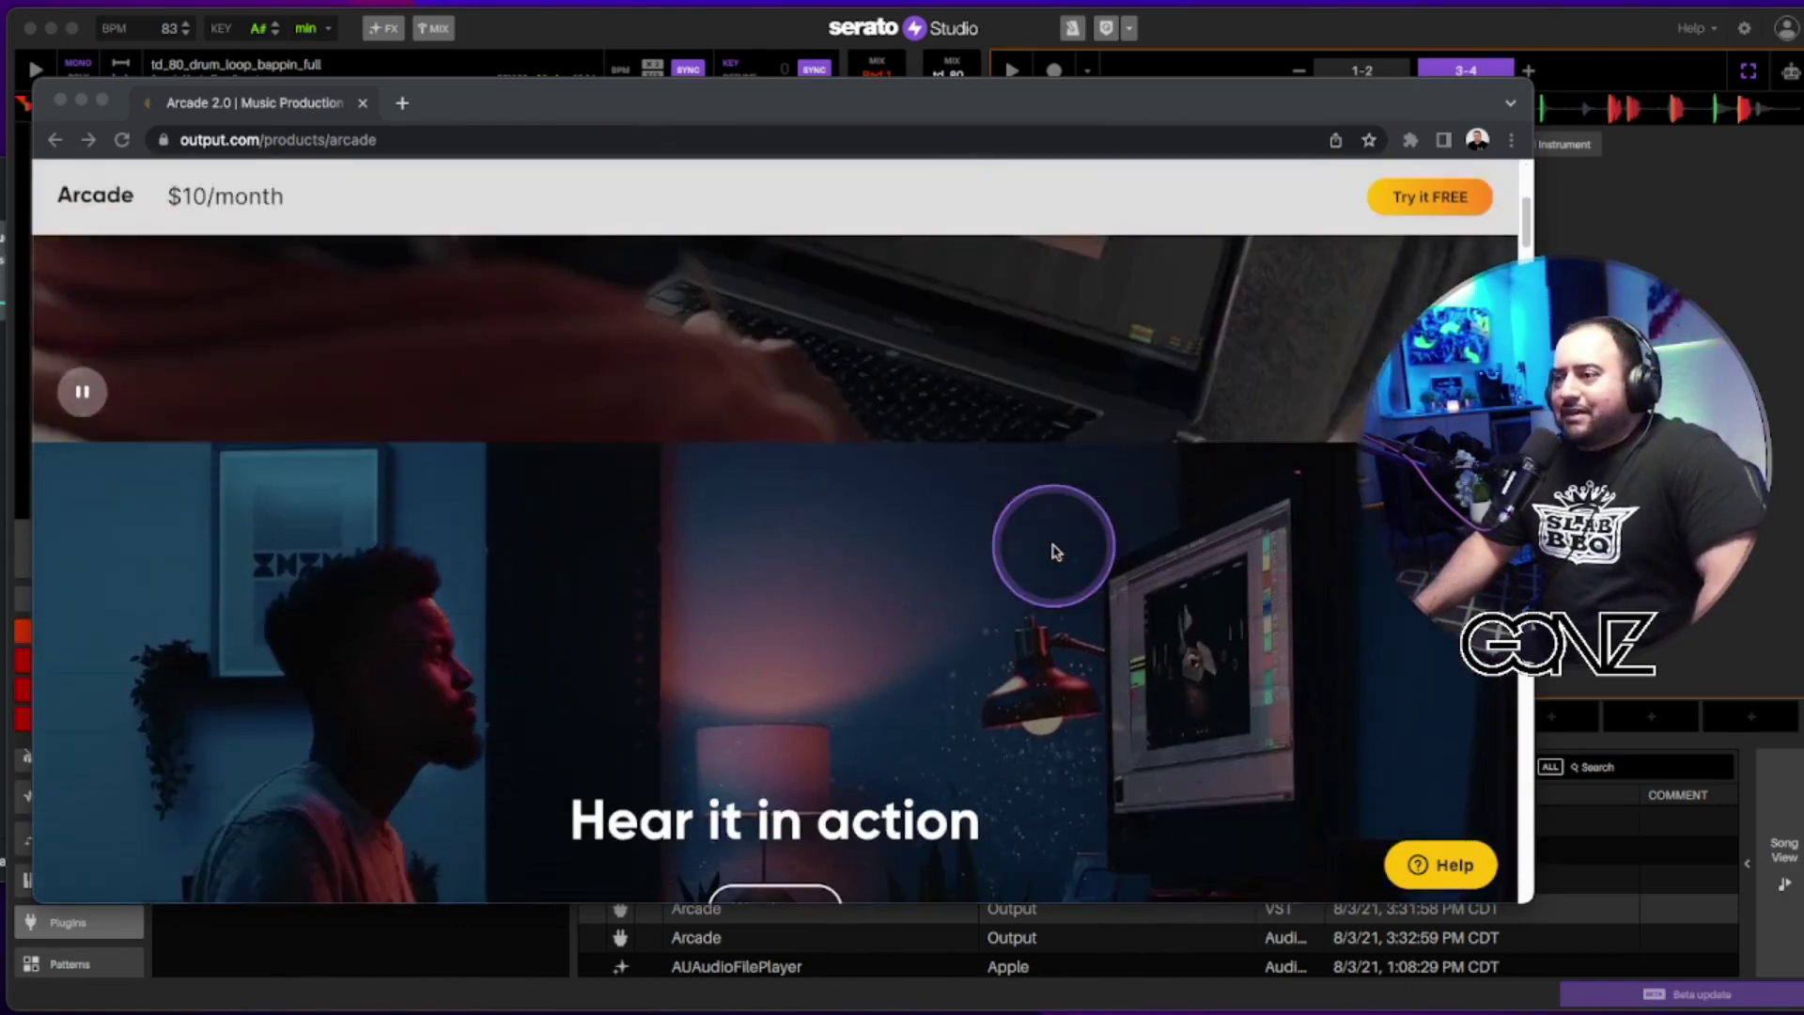
scroll(1055, 550, "down", 10)
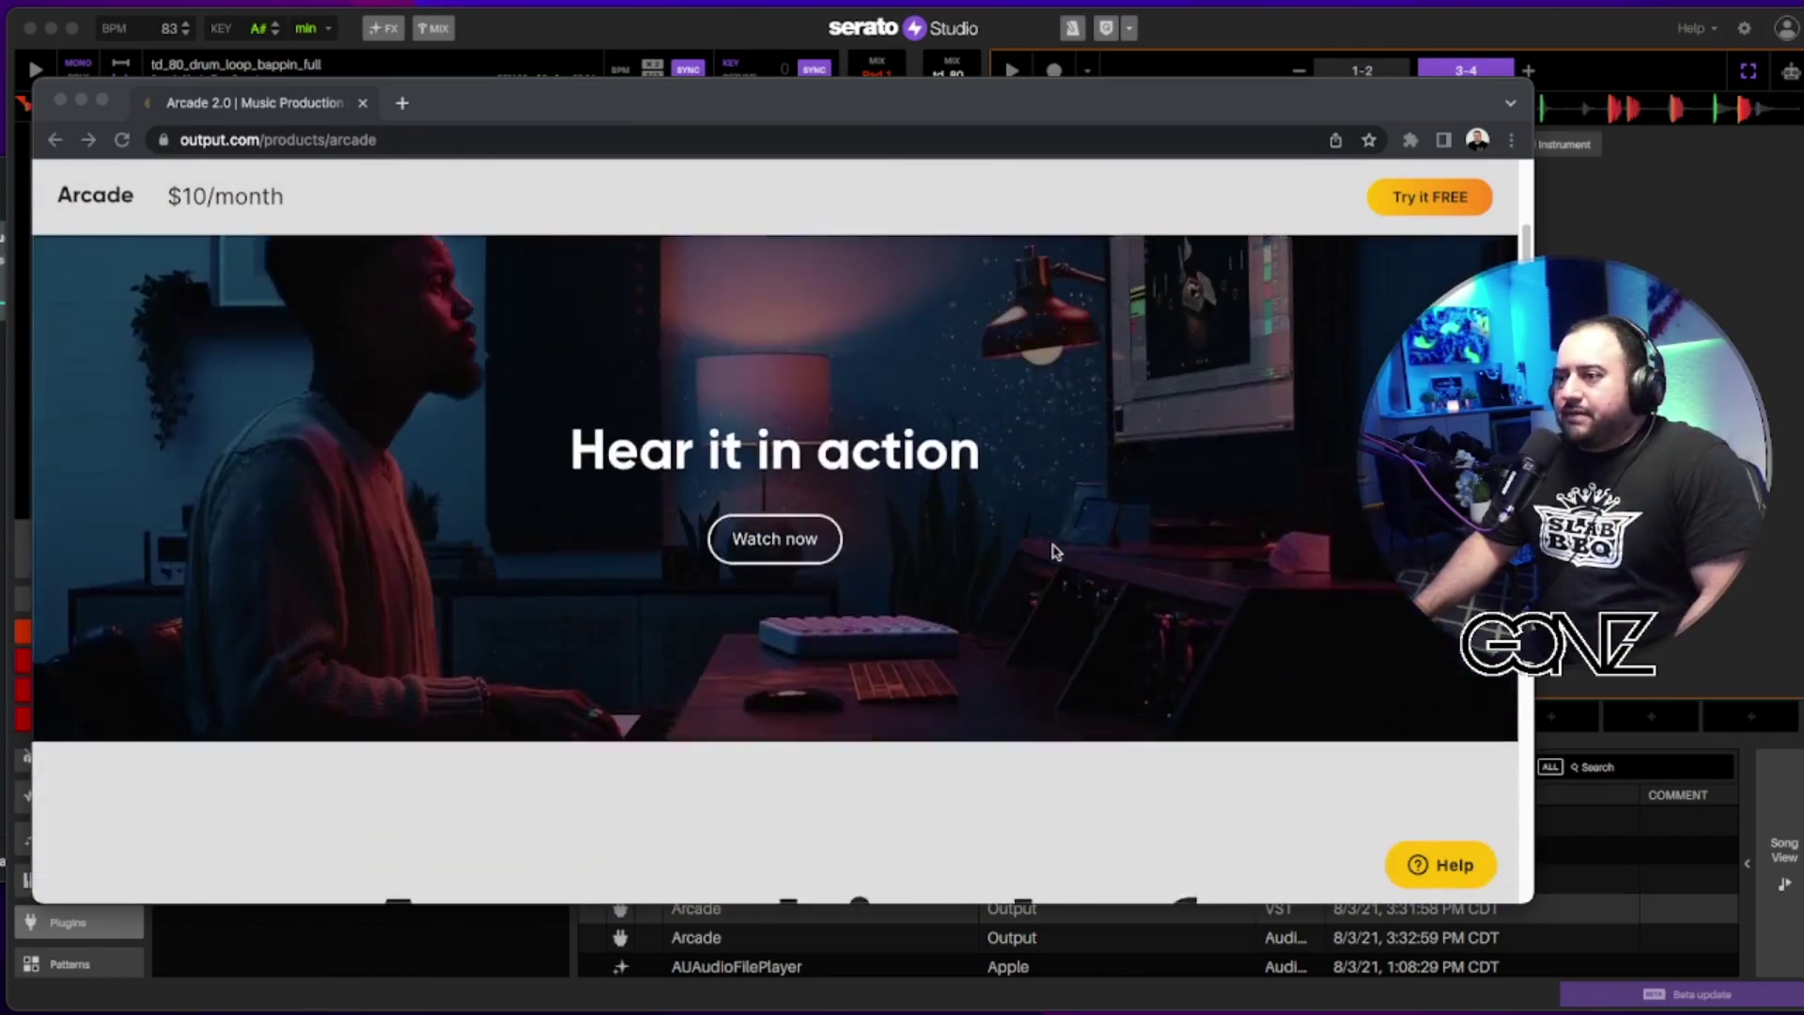
scroll(1054, 550, "down", 2)
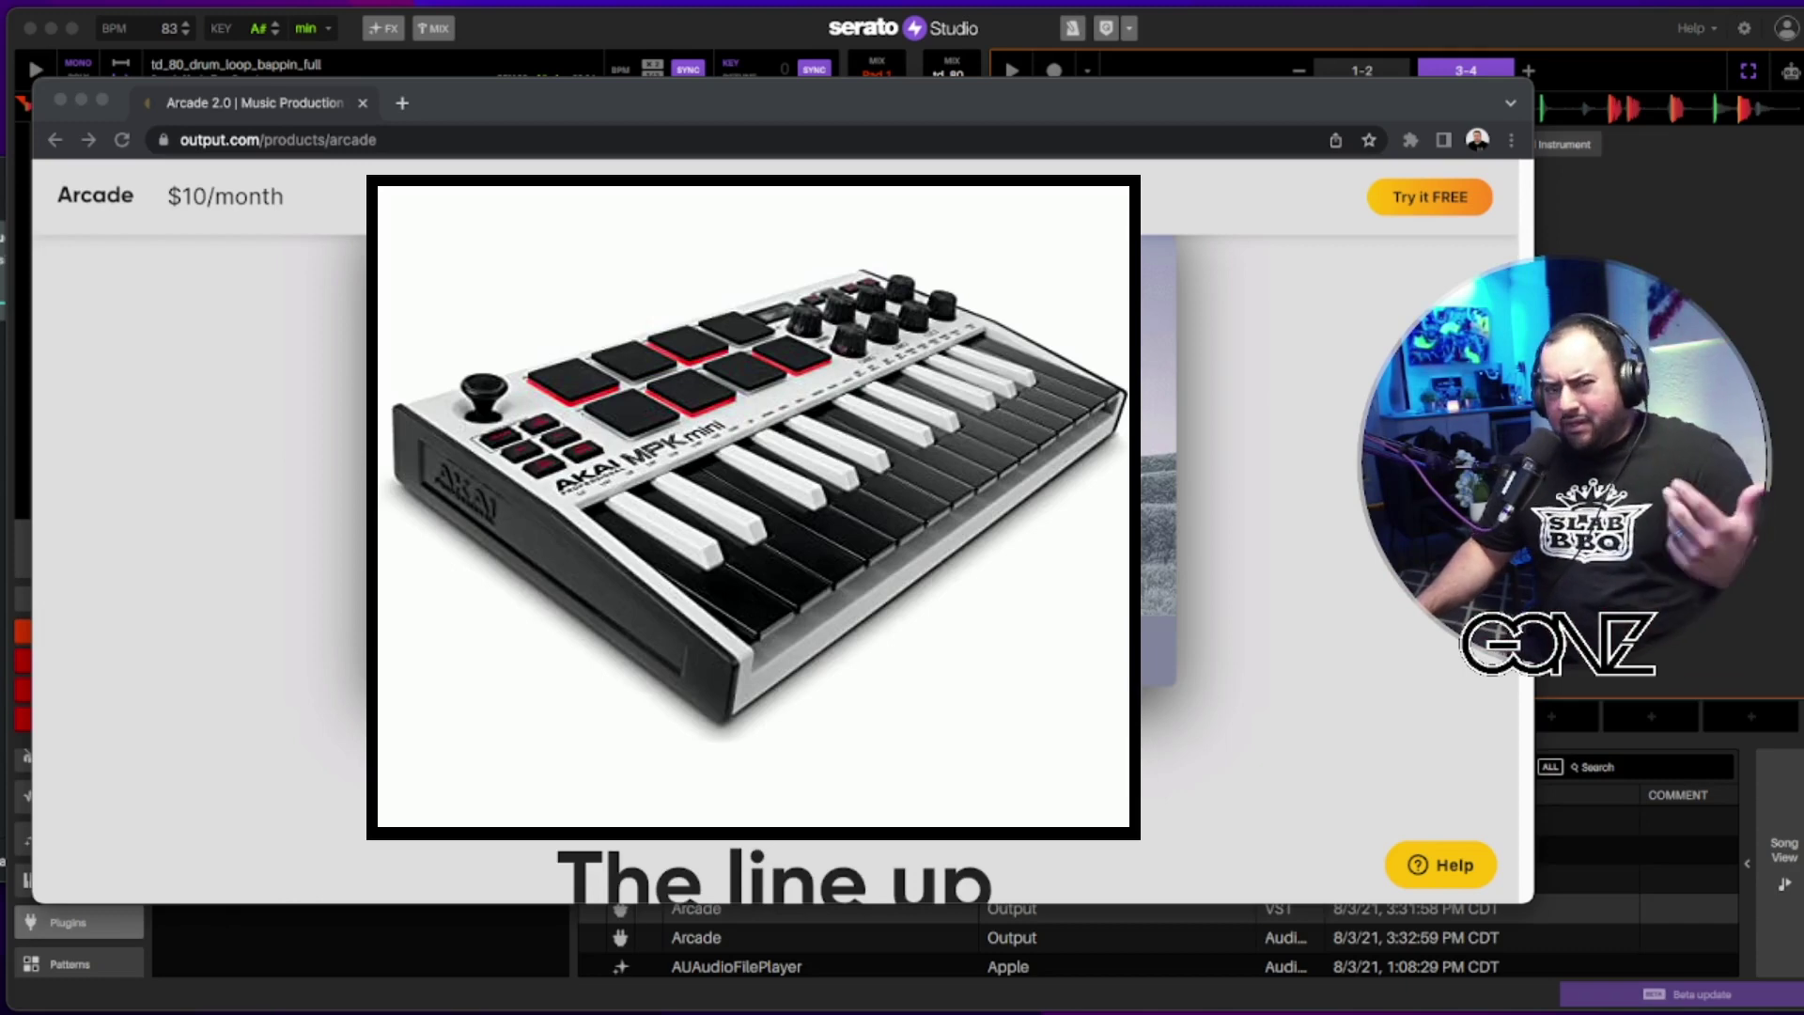
scroll(771, 527, "down", 3)
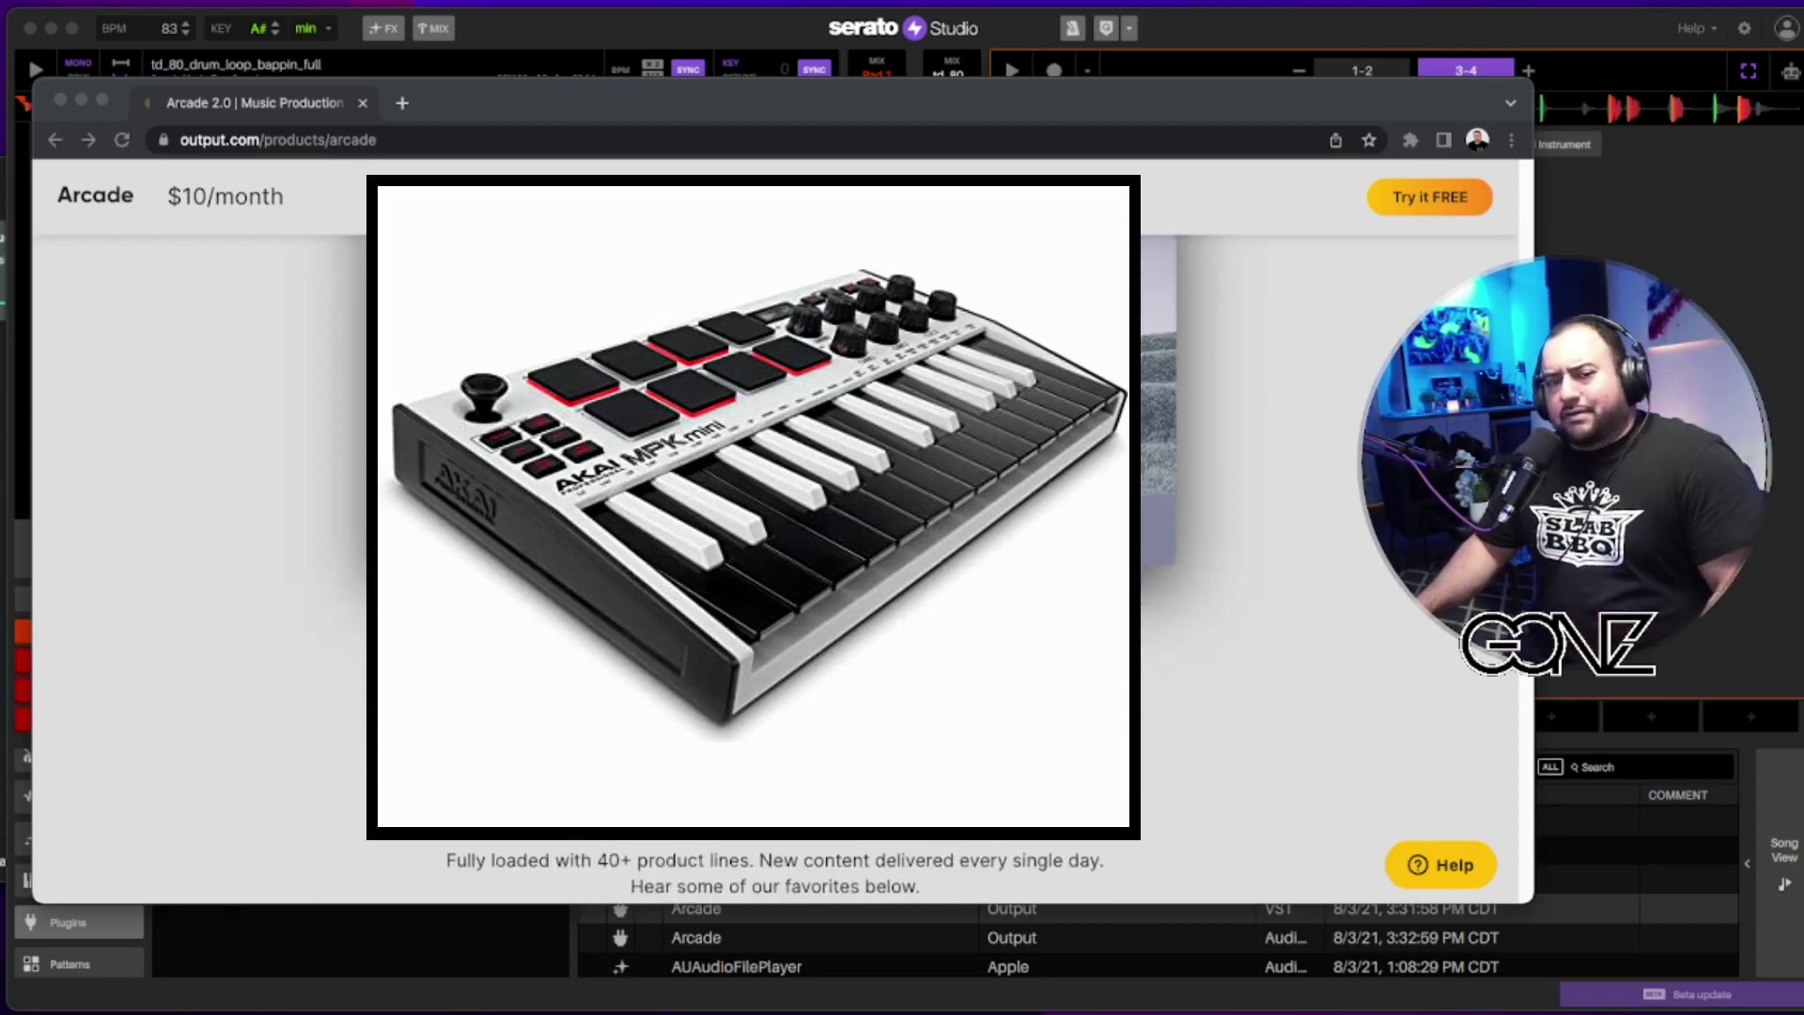
scroll(770, 526, "down", 5)
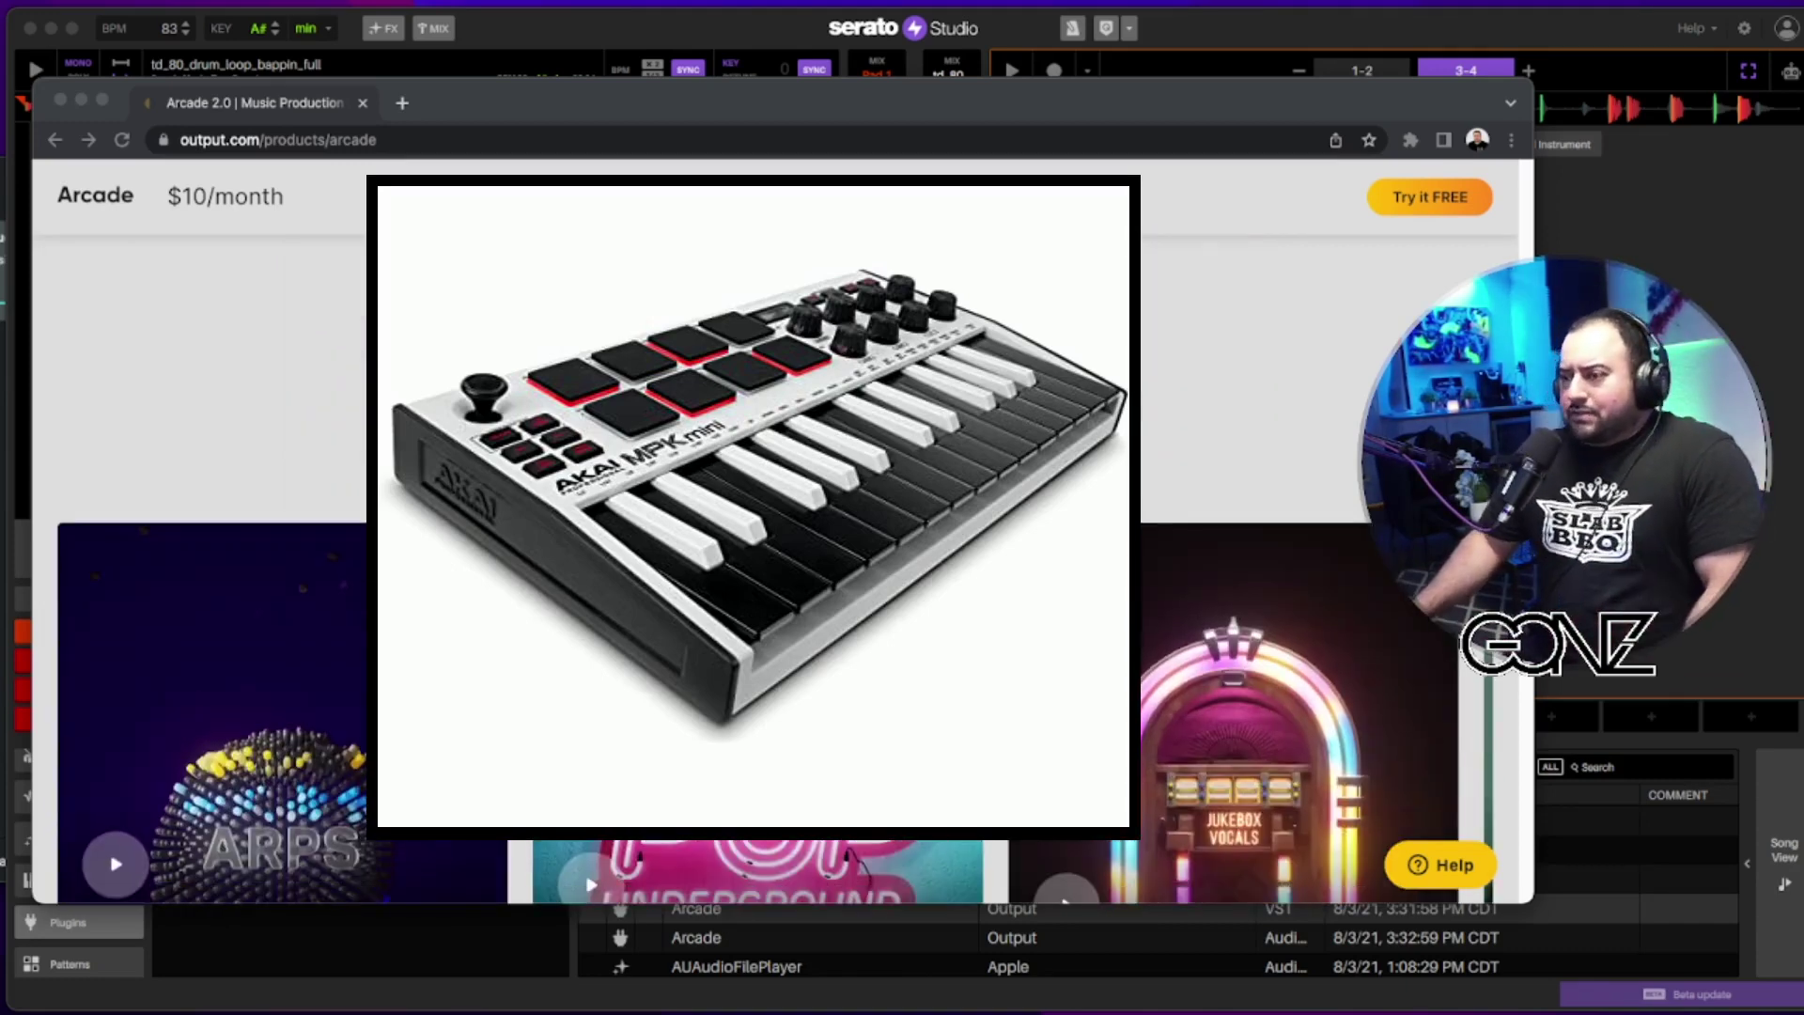
Step: Review the remaining features, then minimize the browser to return to Serato Studio
scroll(1034, 583, "up", 2)
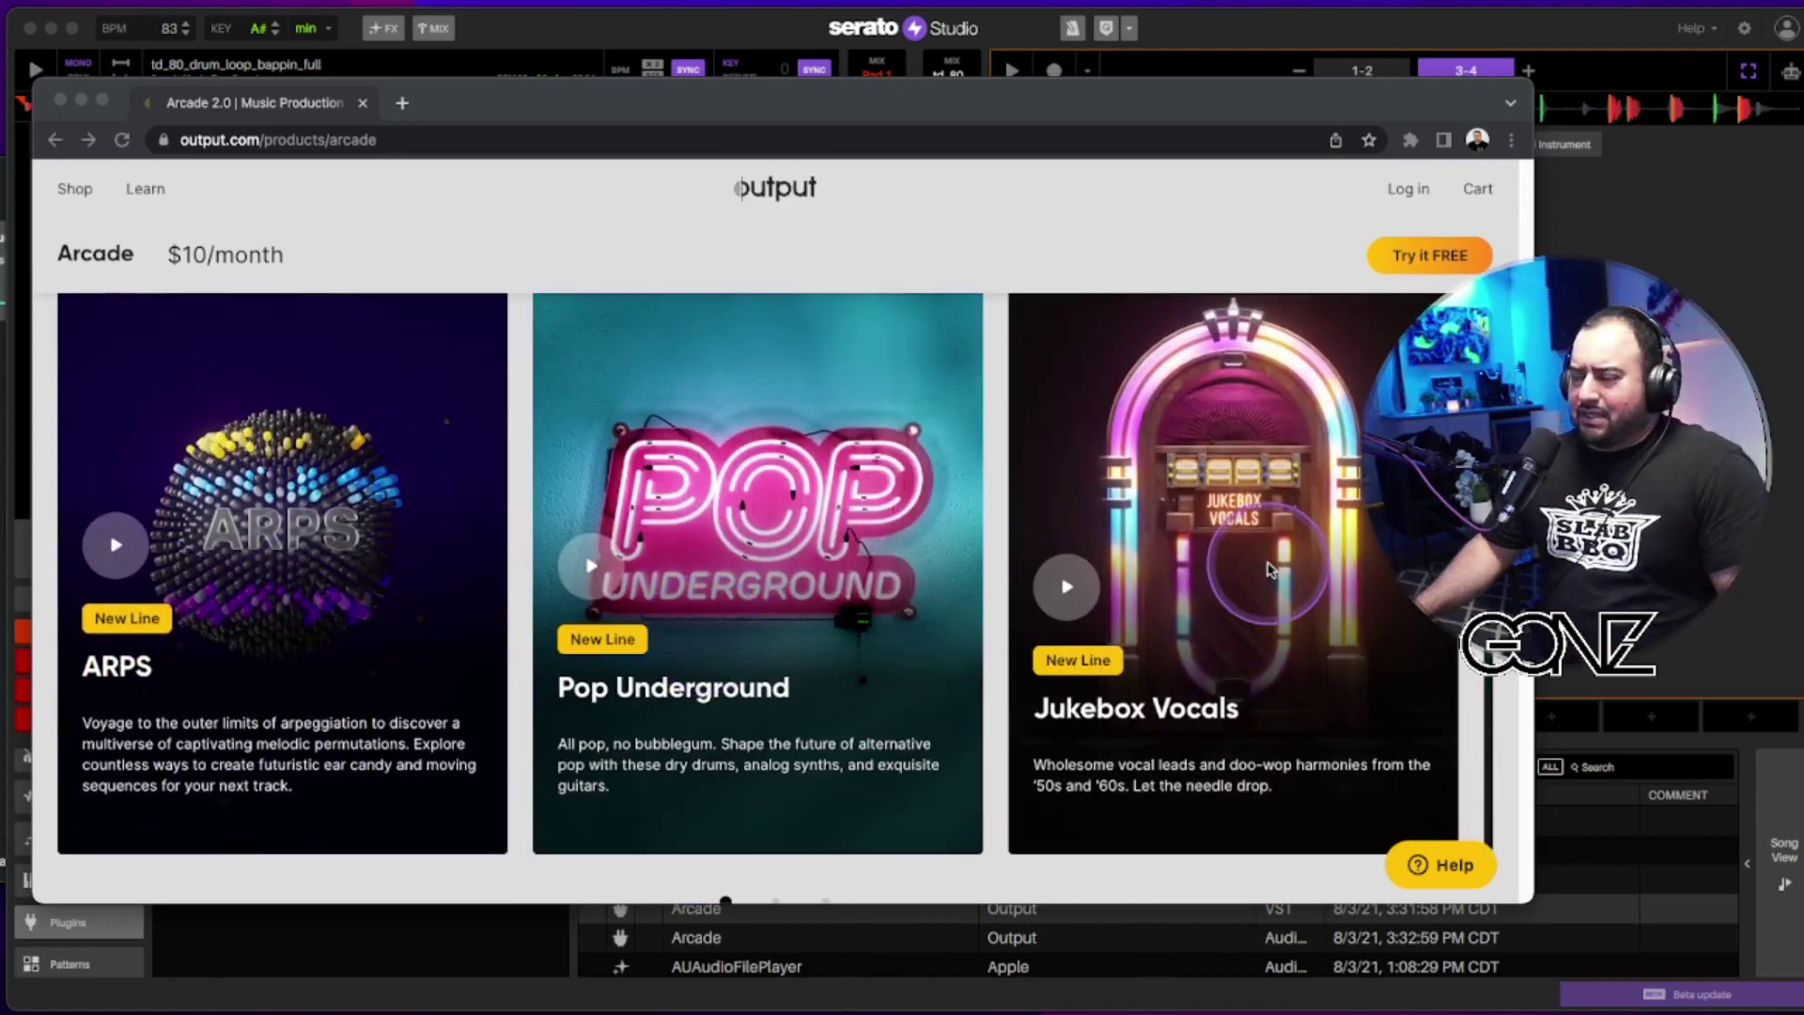
scroll(1263, 572, "down", 4)
scroll(1259, 578, "up", 10)
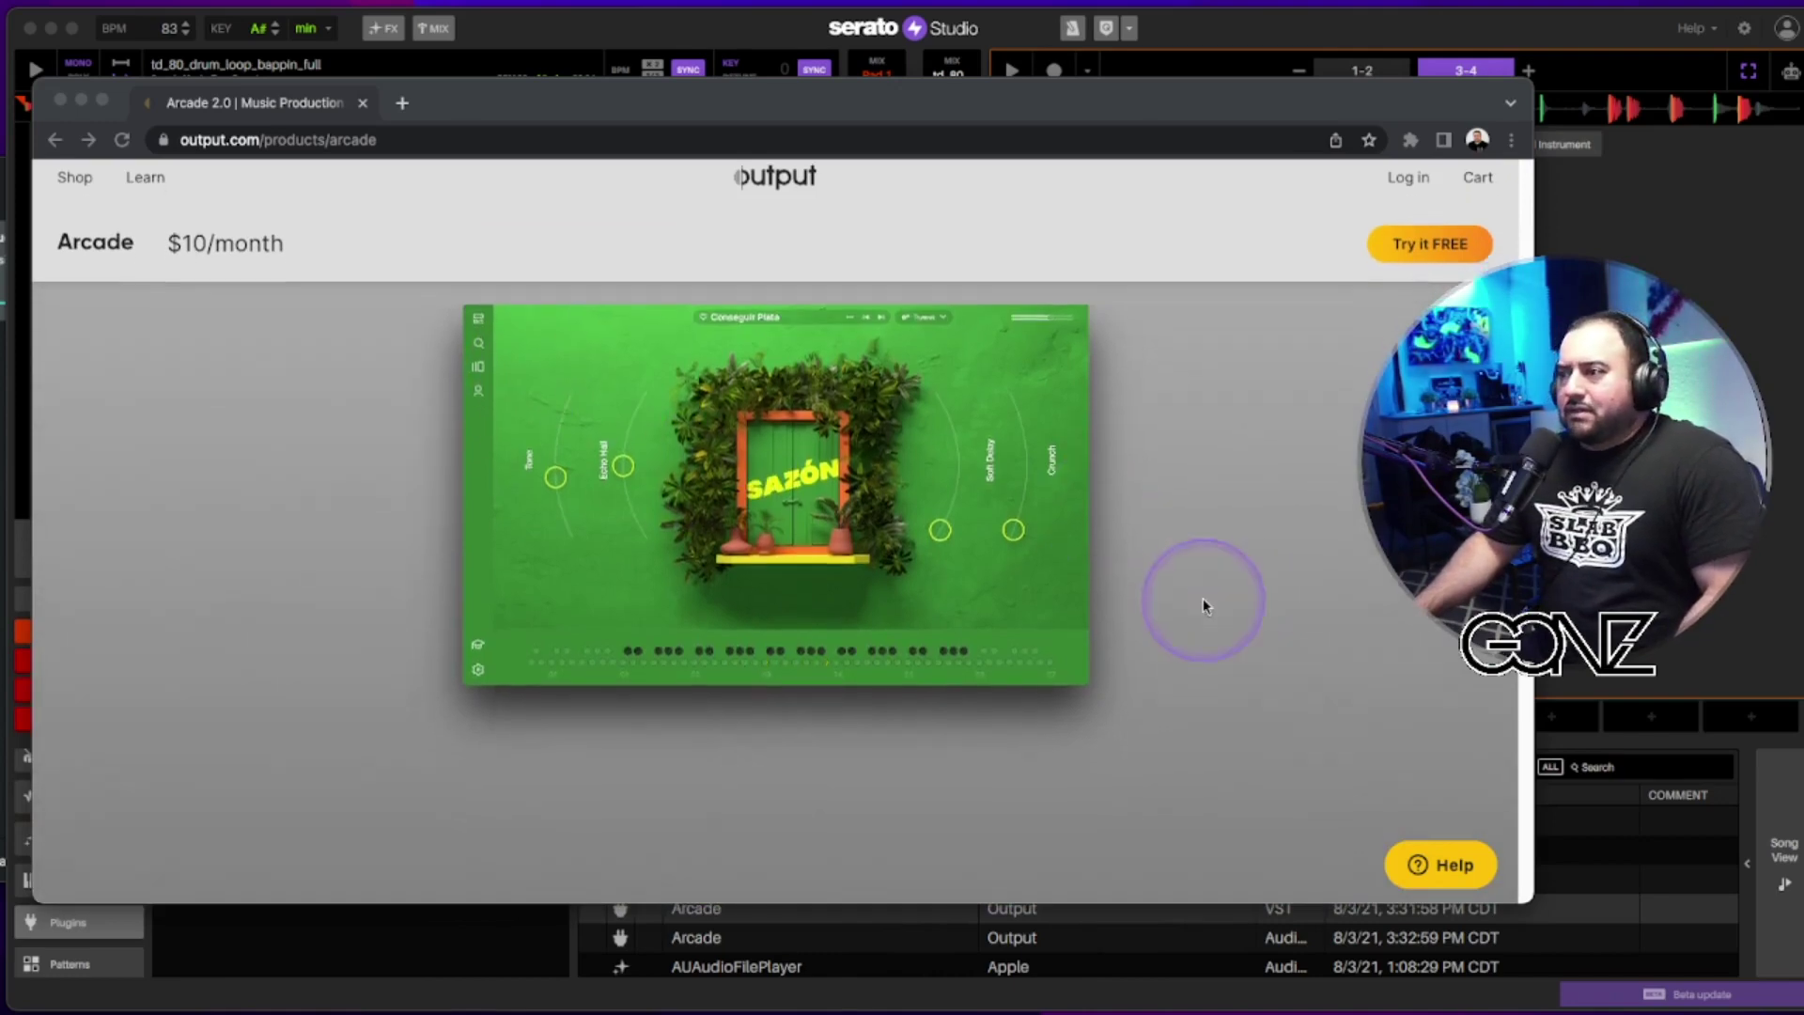
scroll(1212, 611, "down", 3)
scroll(1202, 615, "down", 5)
scroll(1141, 634, "up", 10)
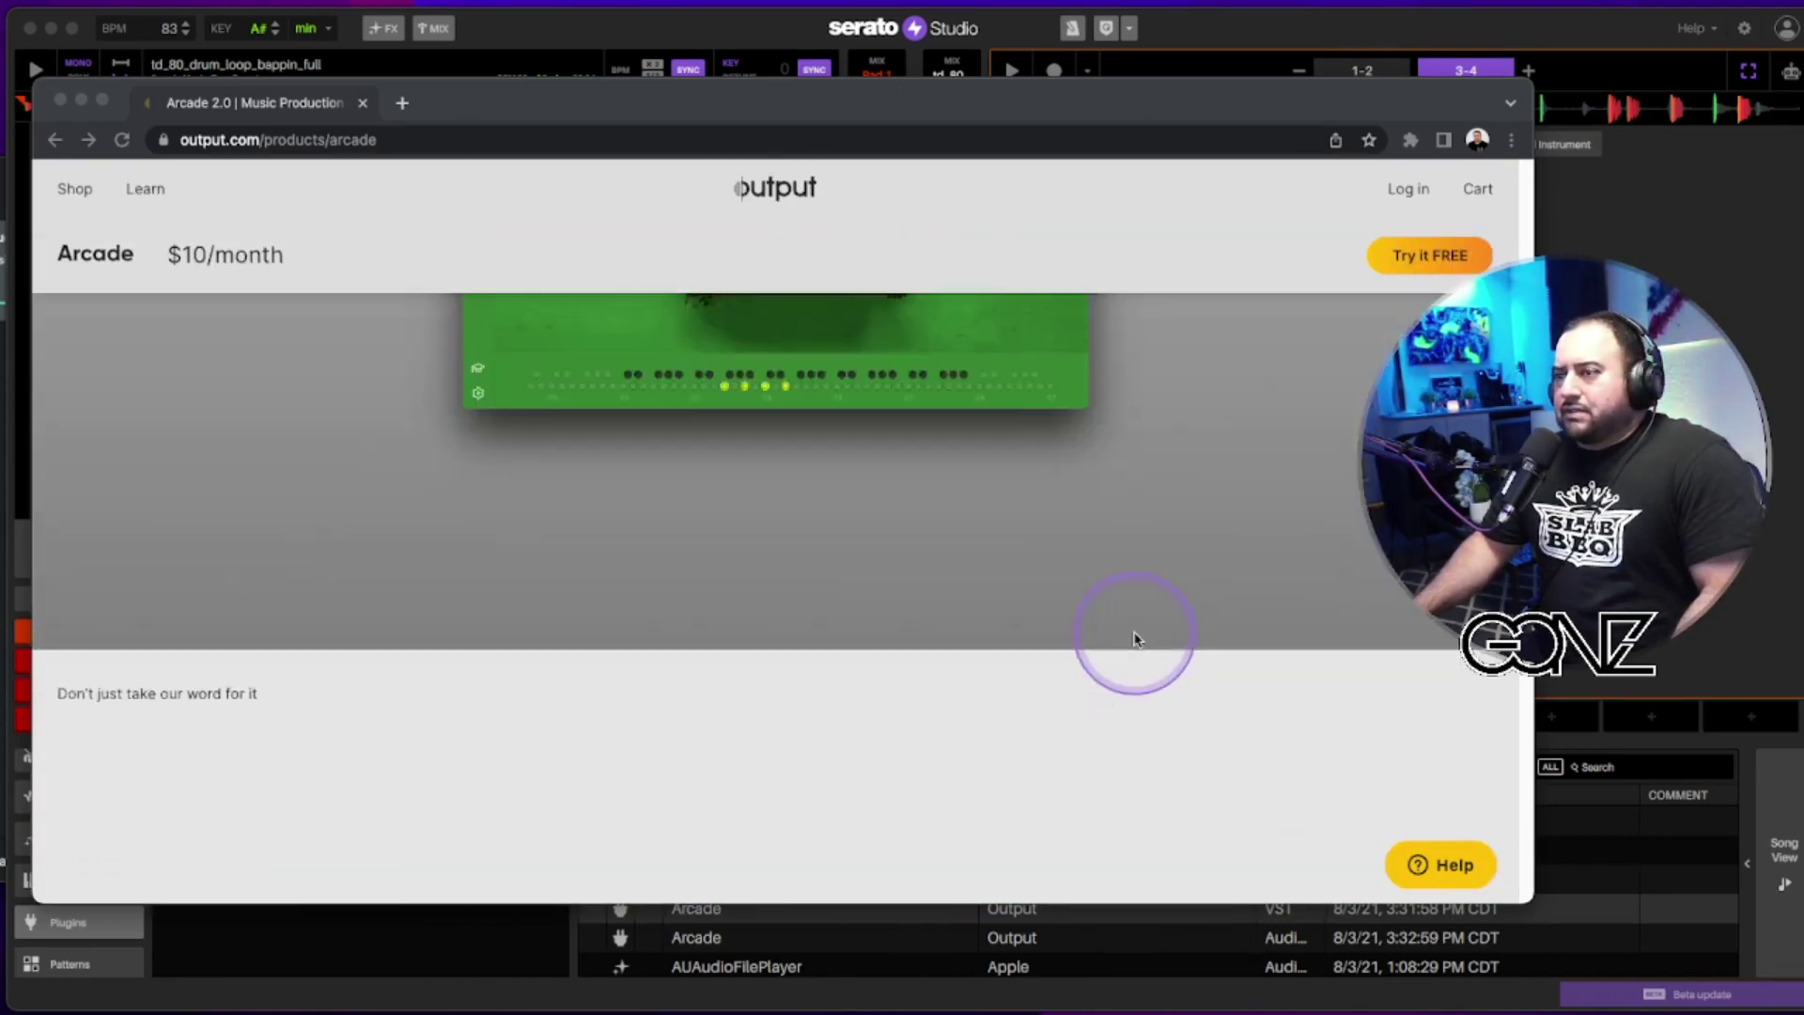
left_click(80, 100)
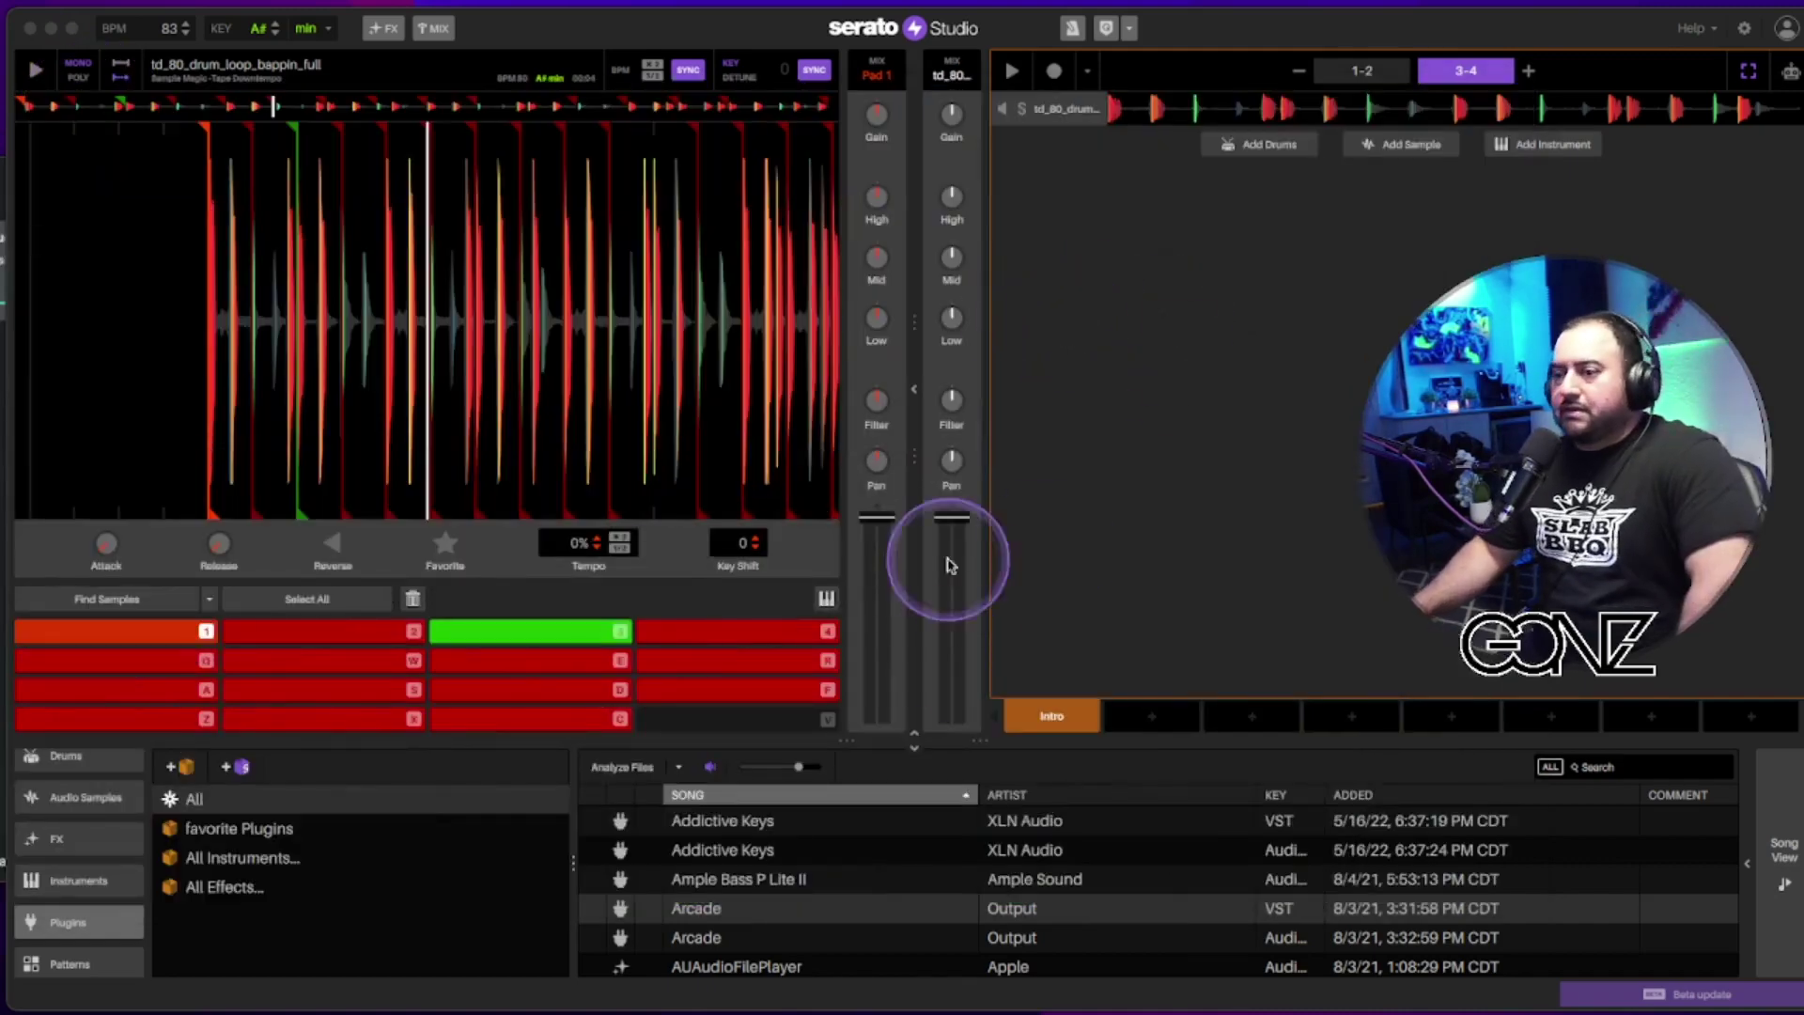
Step: Scroll the Serato Studio library sidebar toward the Plugins section
scroll(94, 865, "up", 3)
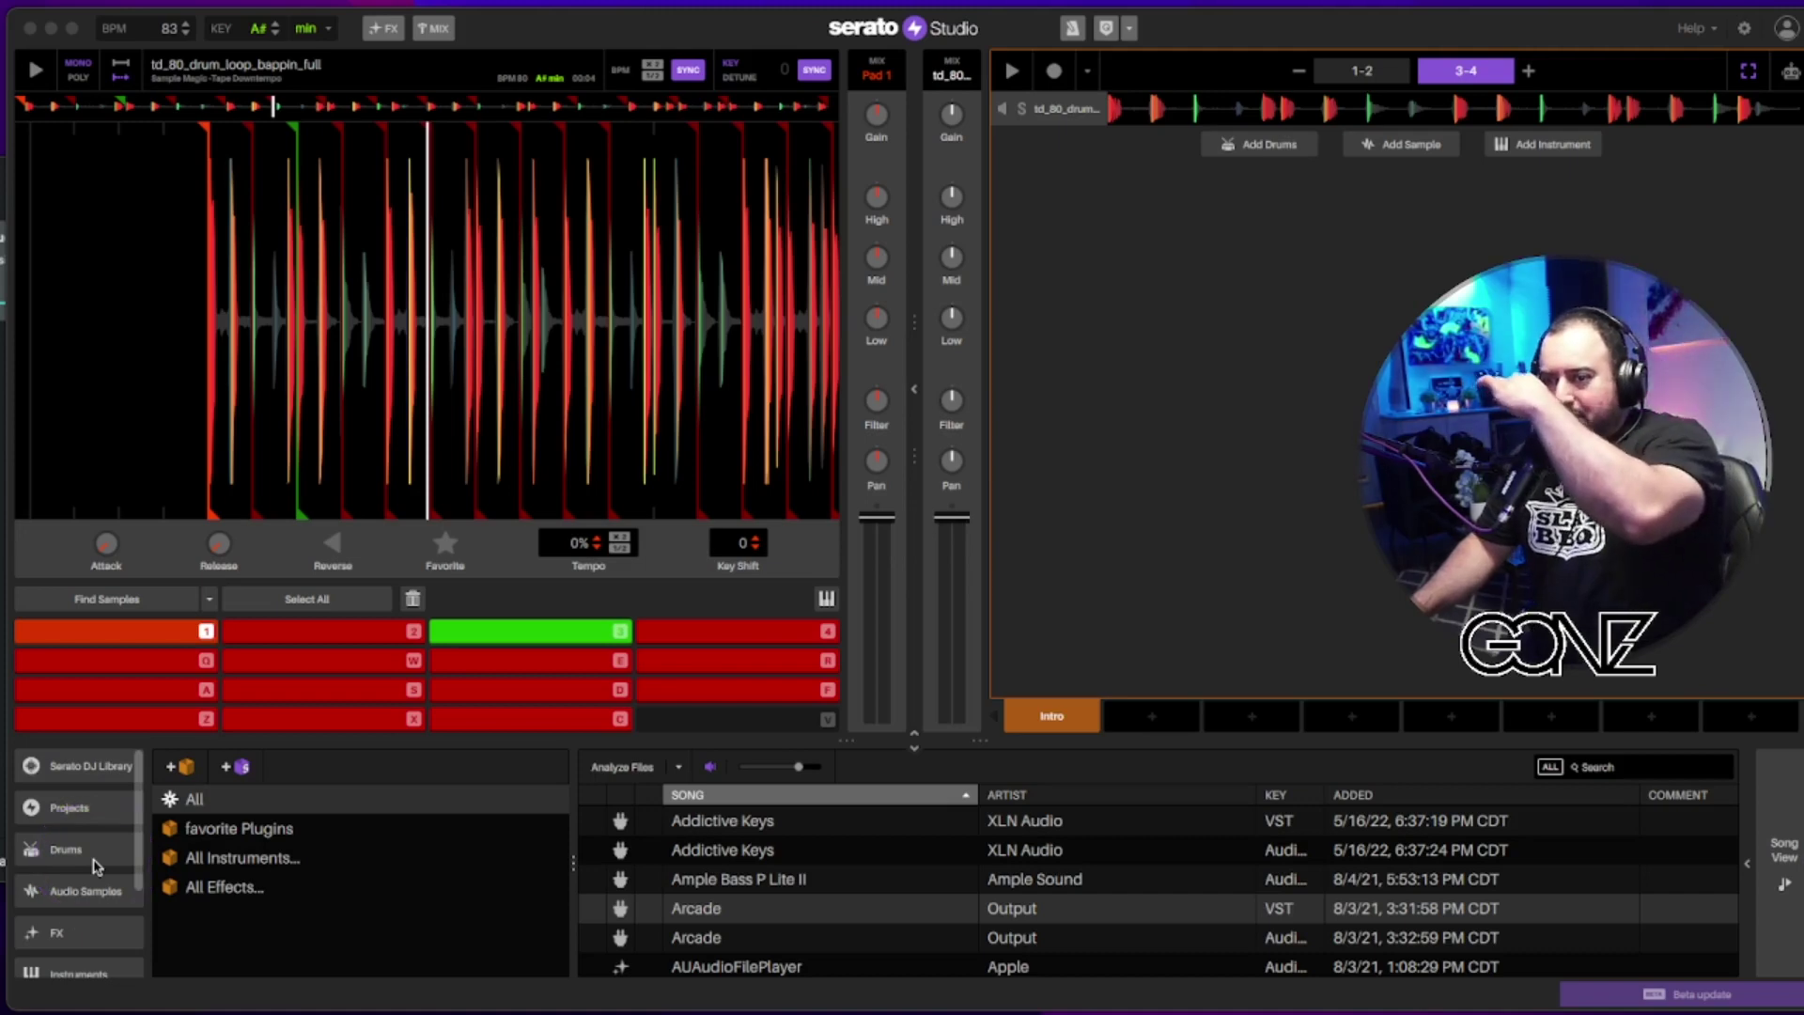
scroll(94, 864, "down", 3)
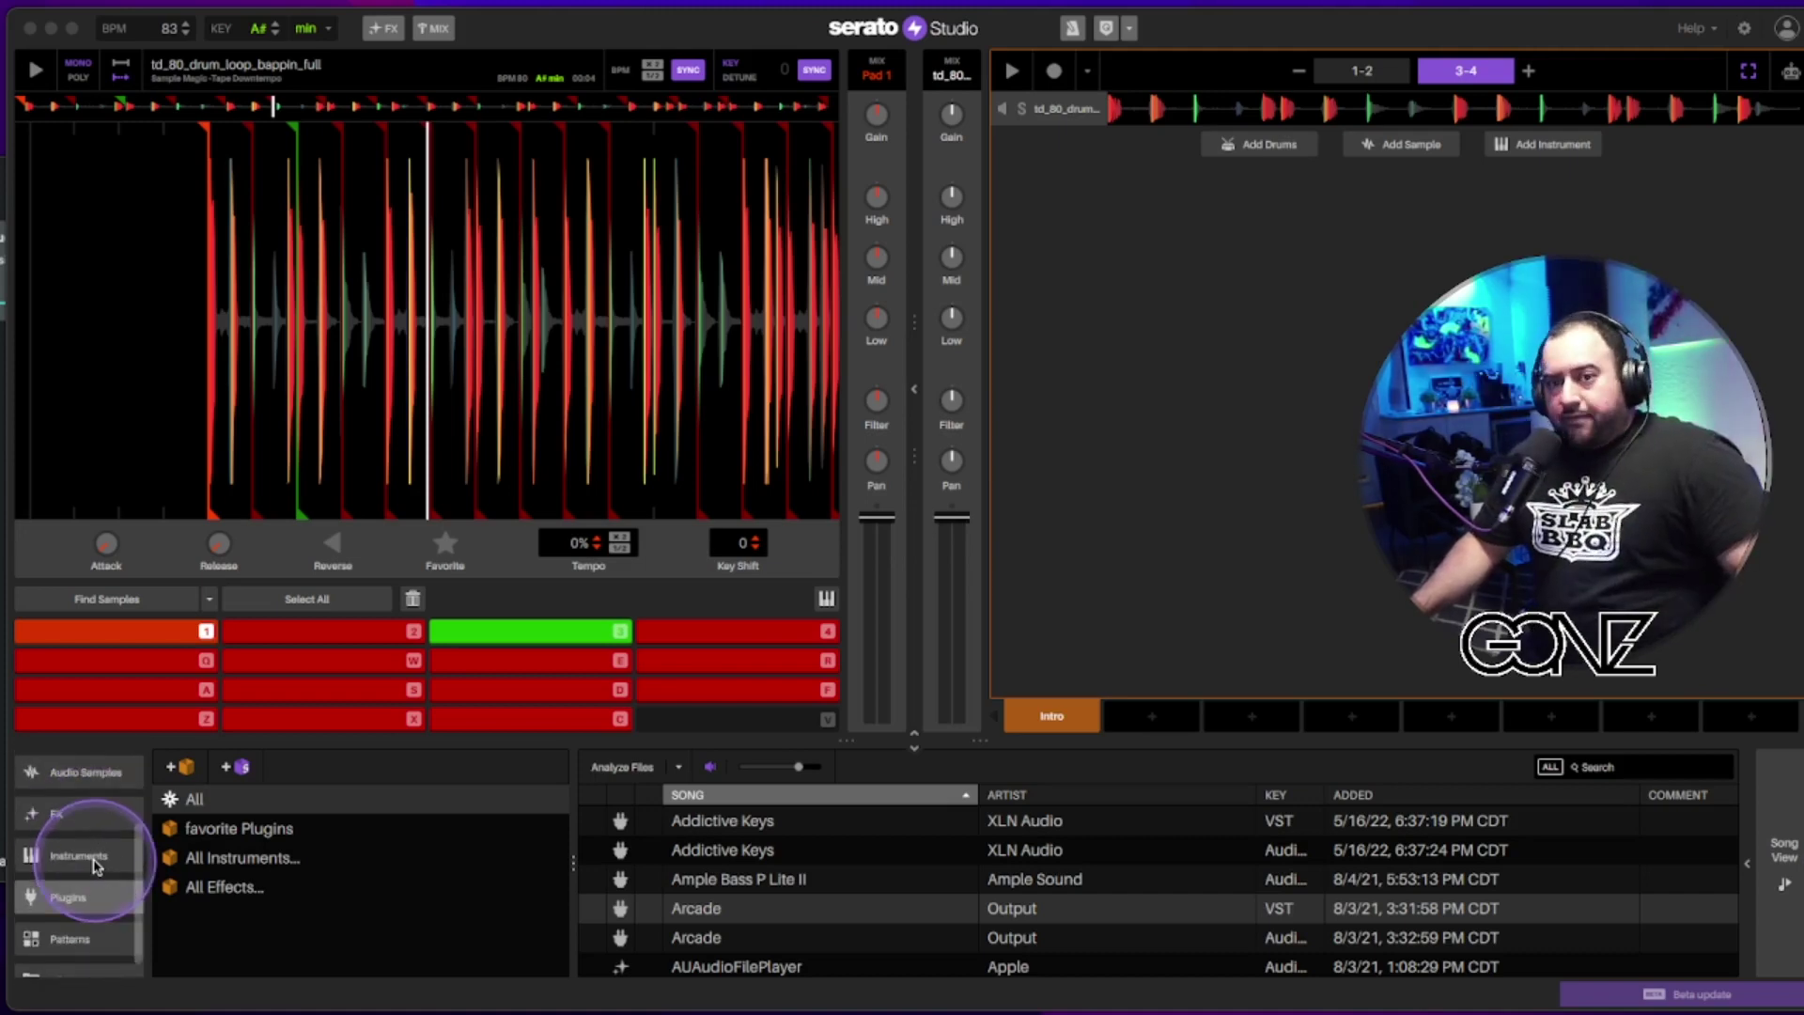
scroll(94, 864, "down", 2)
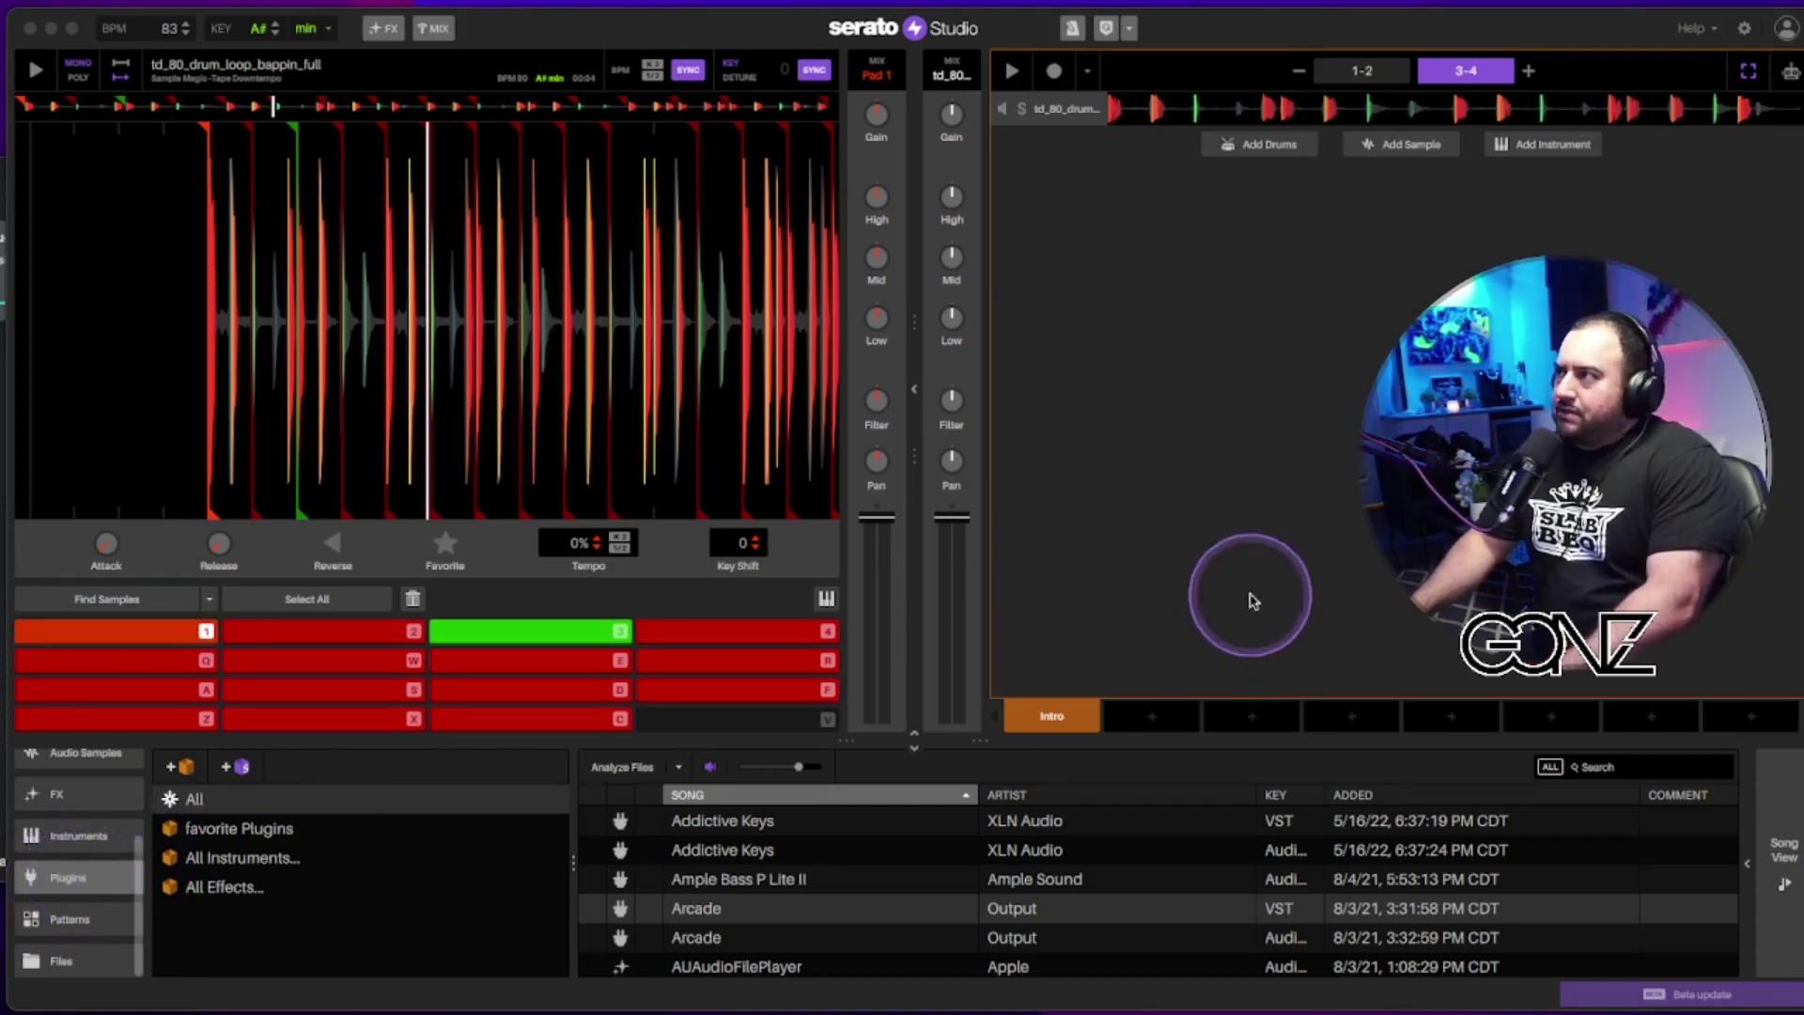
Step: Open Setup's Plugins page, run Re-scan Plugins, and close the dialog
left_click(1745, 29)
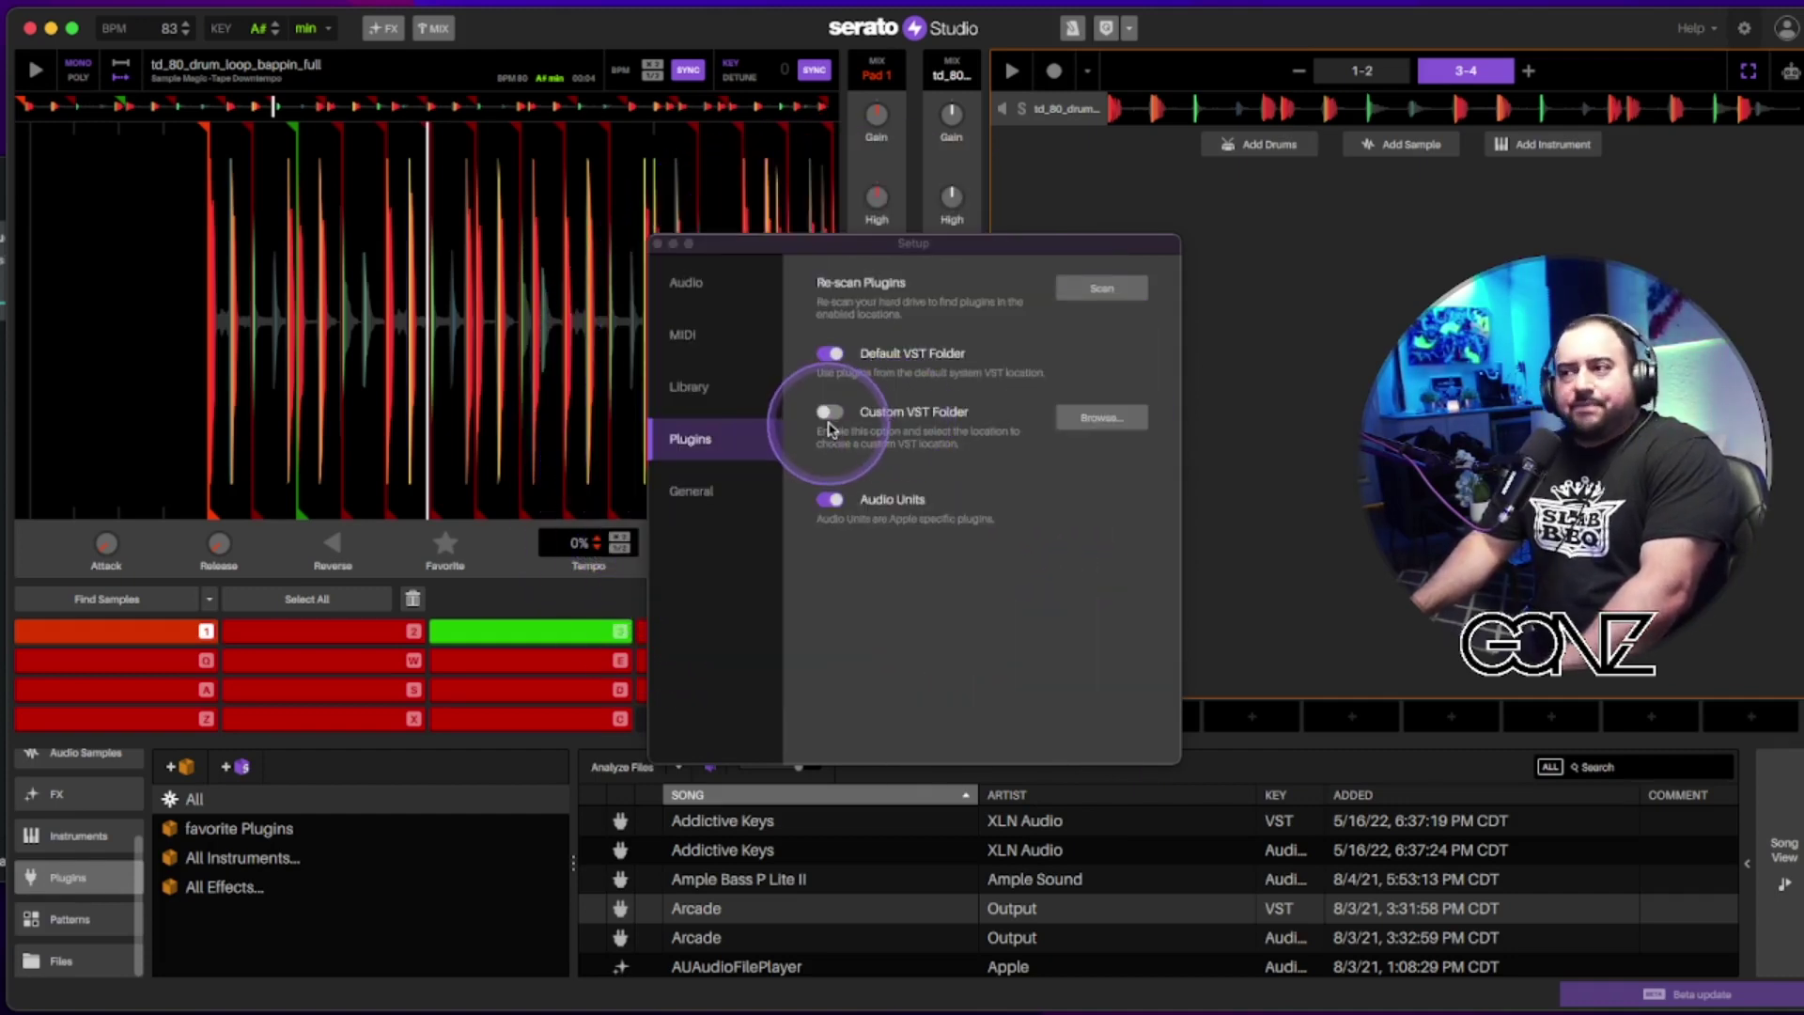
left_click(1106, 292)
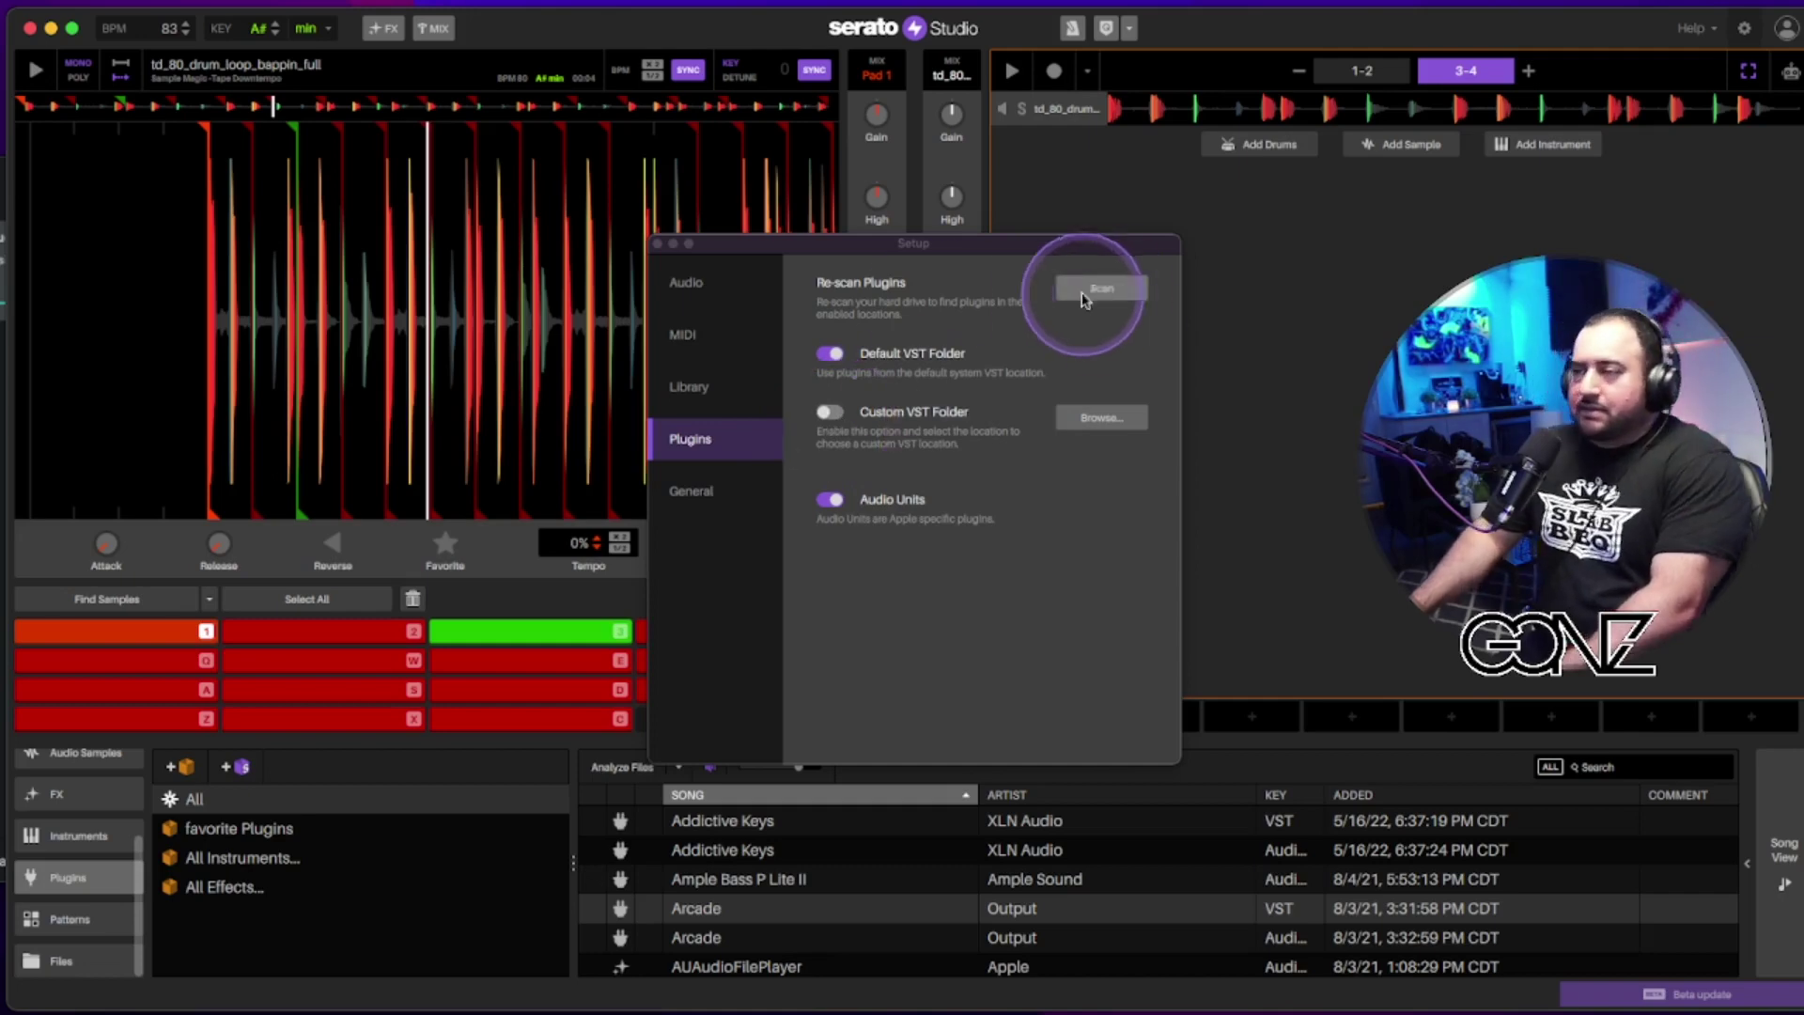
left_click(657, 246)
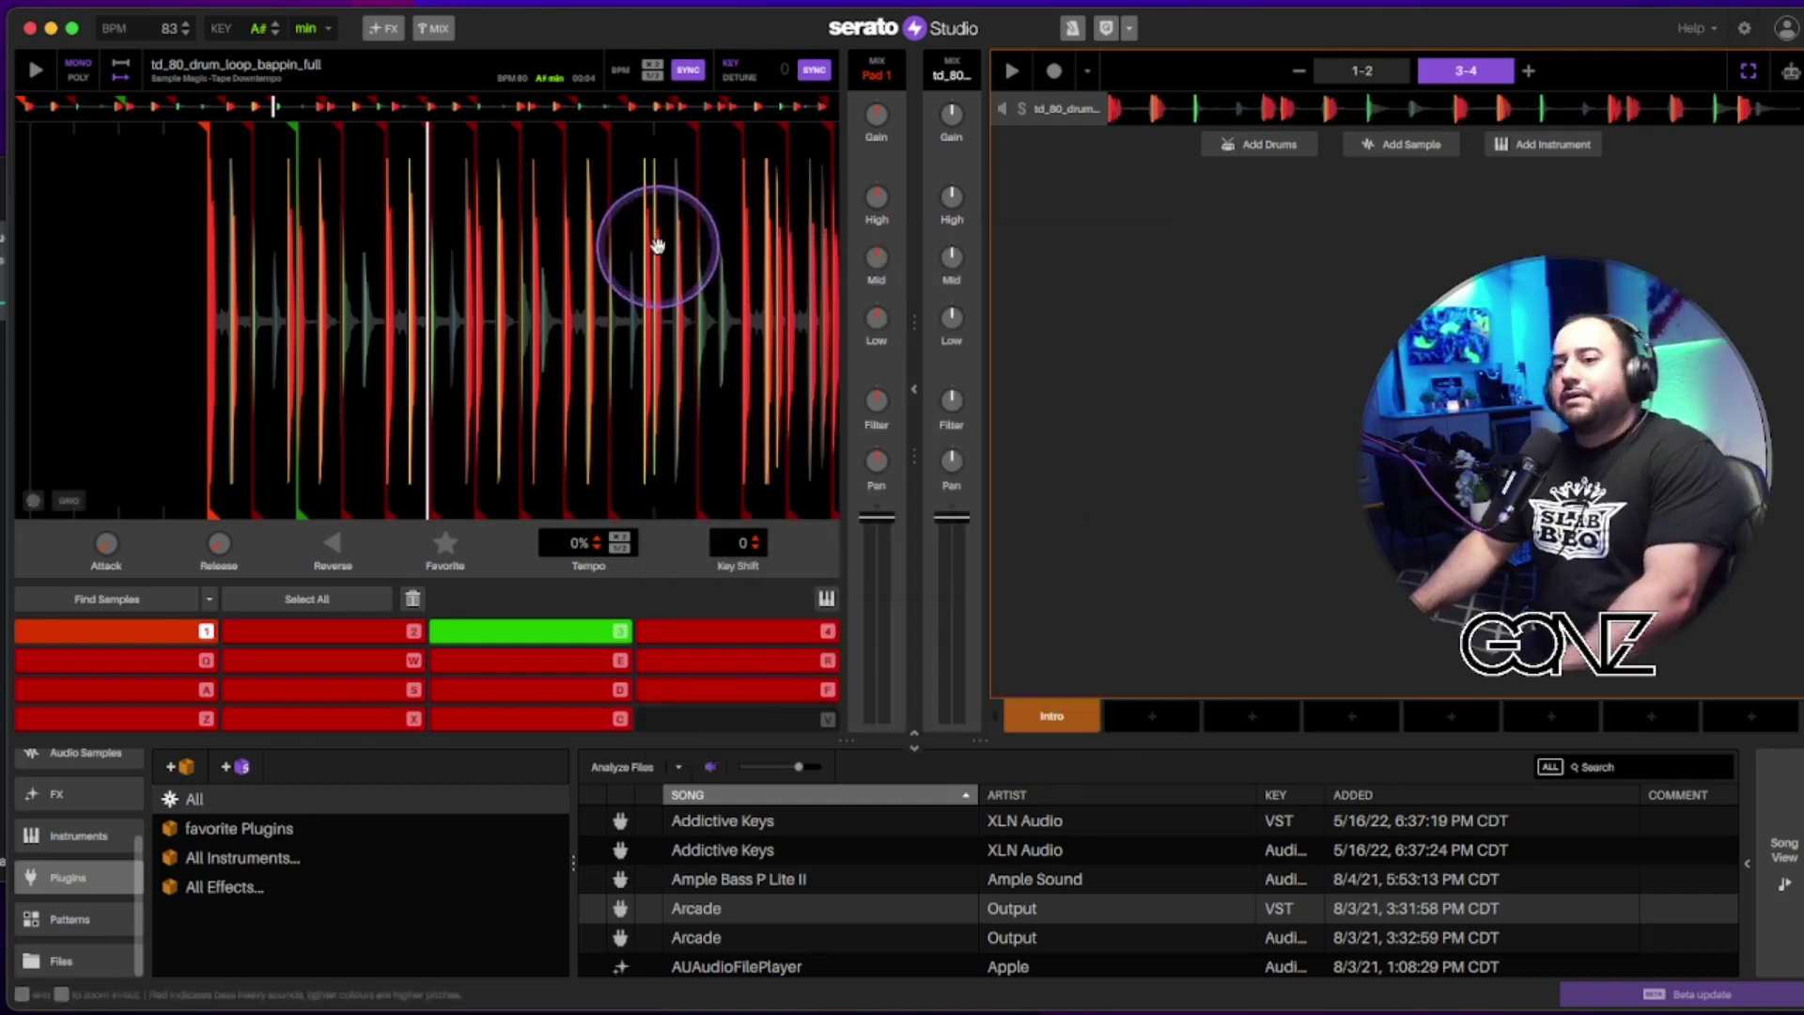
Step: Show the All plugins crate and drag Output's Arcade VST into the song area
left_click(225, 805)
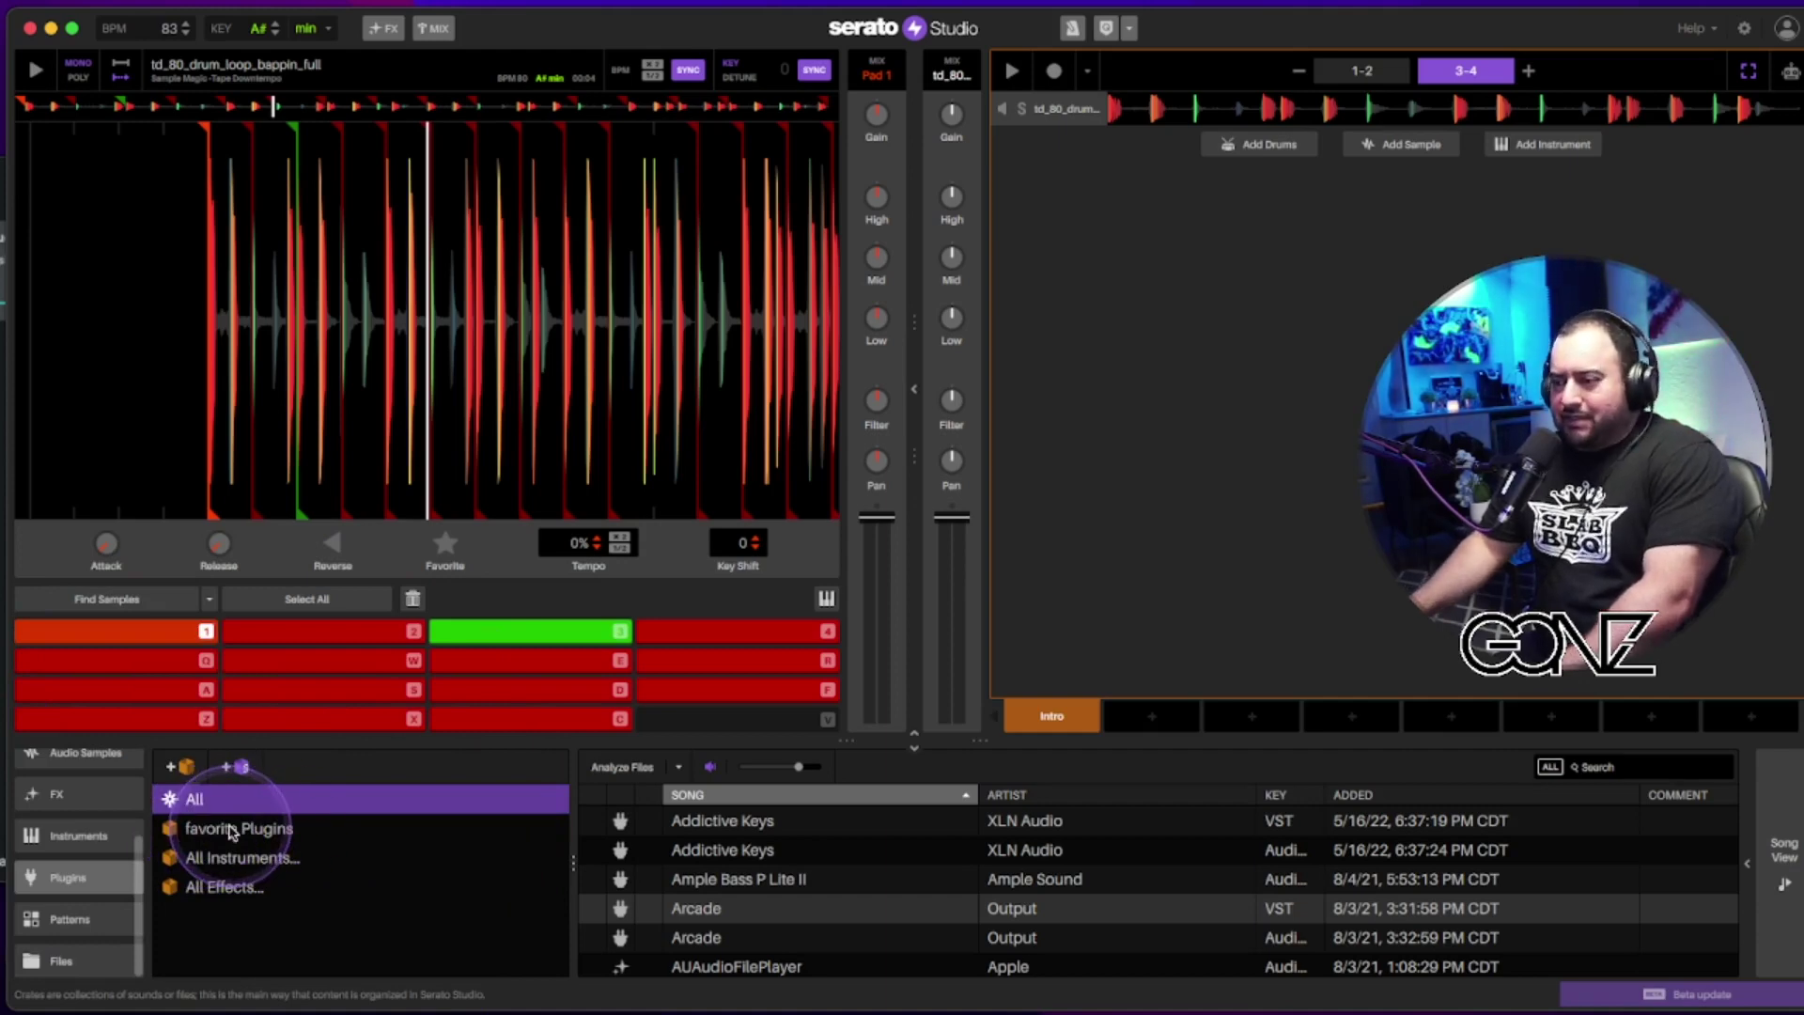
left_click(240, 827)
left_click(241, 798)
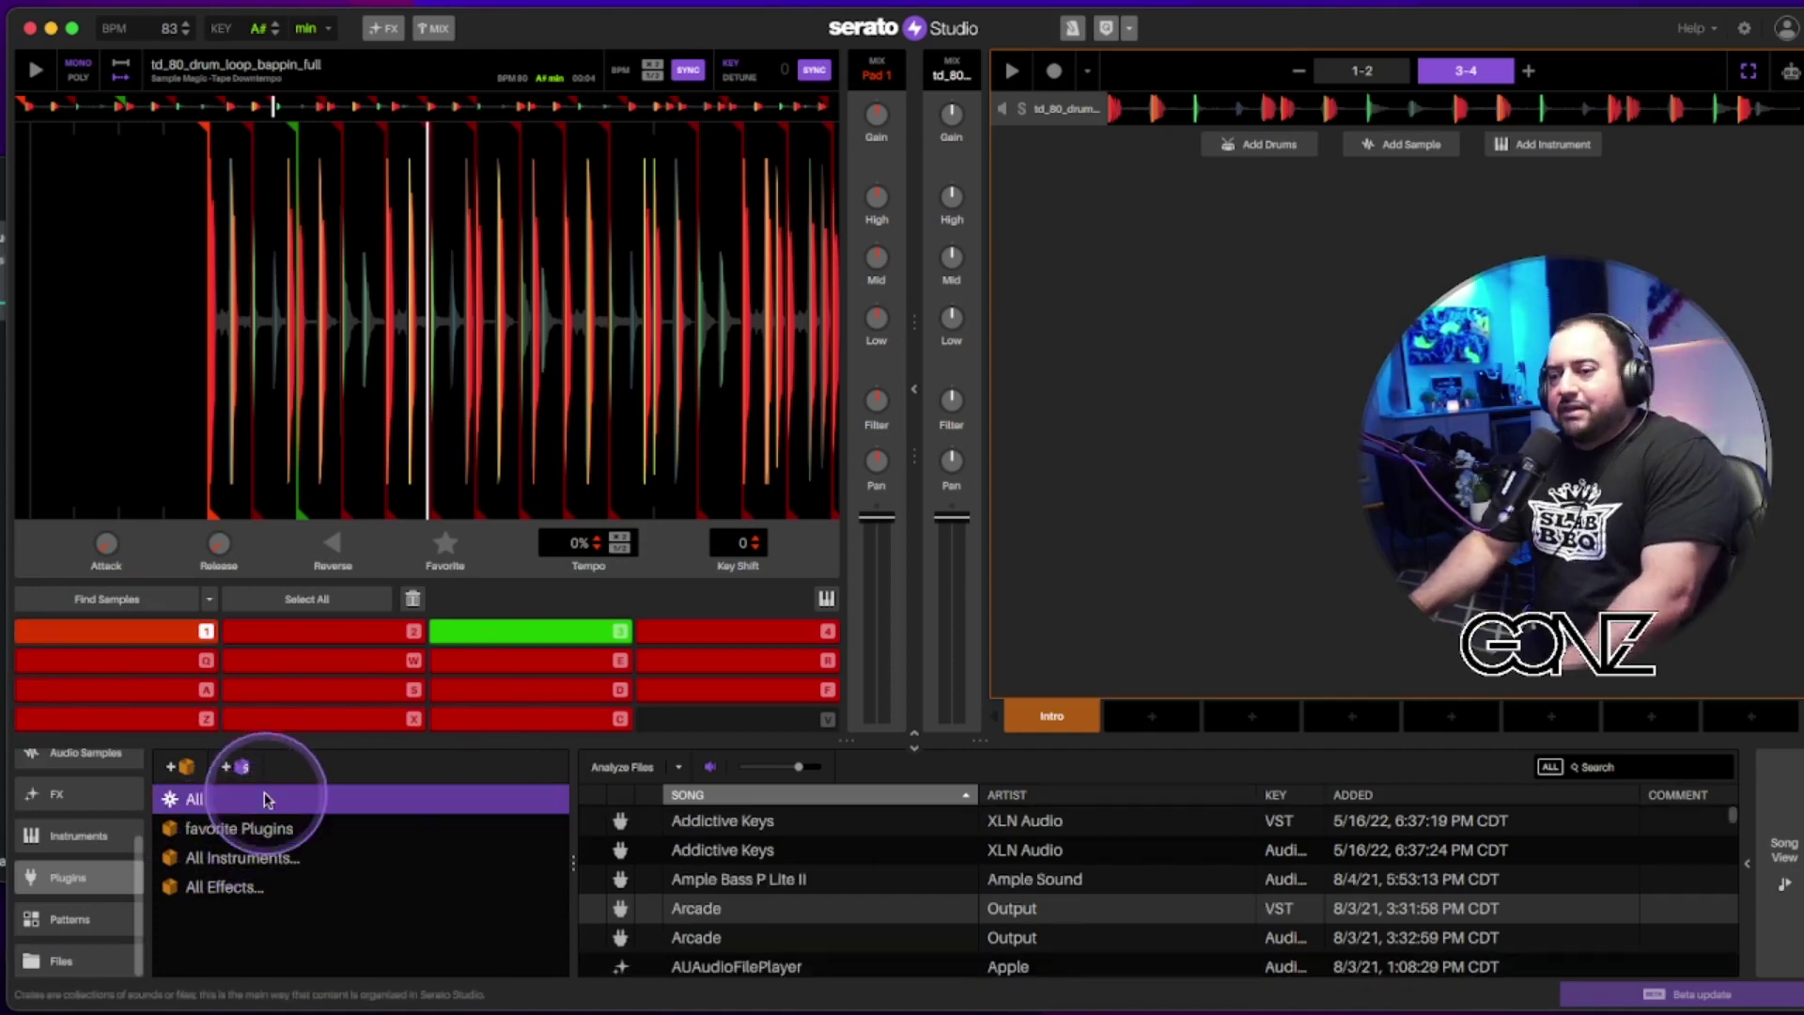
scroll(695, 908, "down", 1)
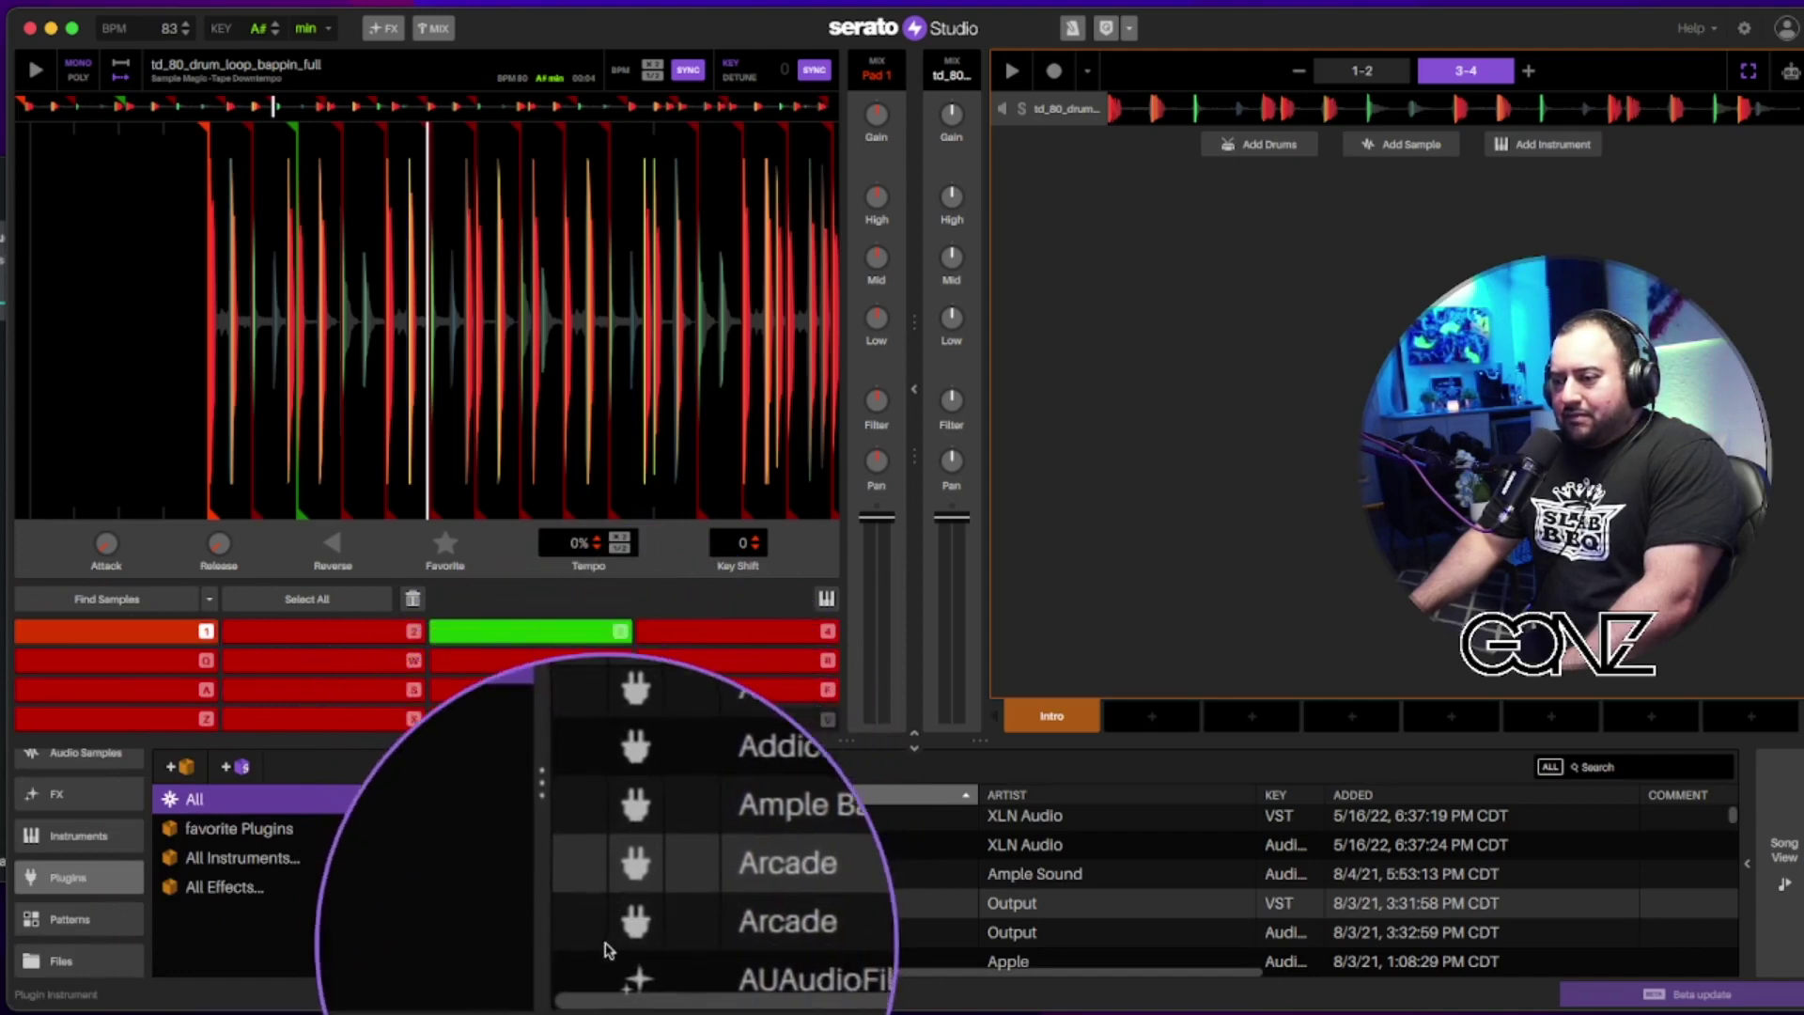
left_click(824, 900)
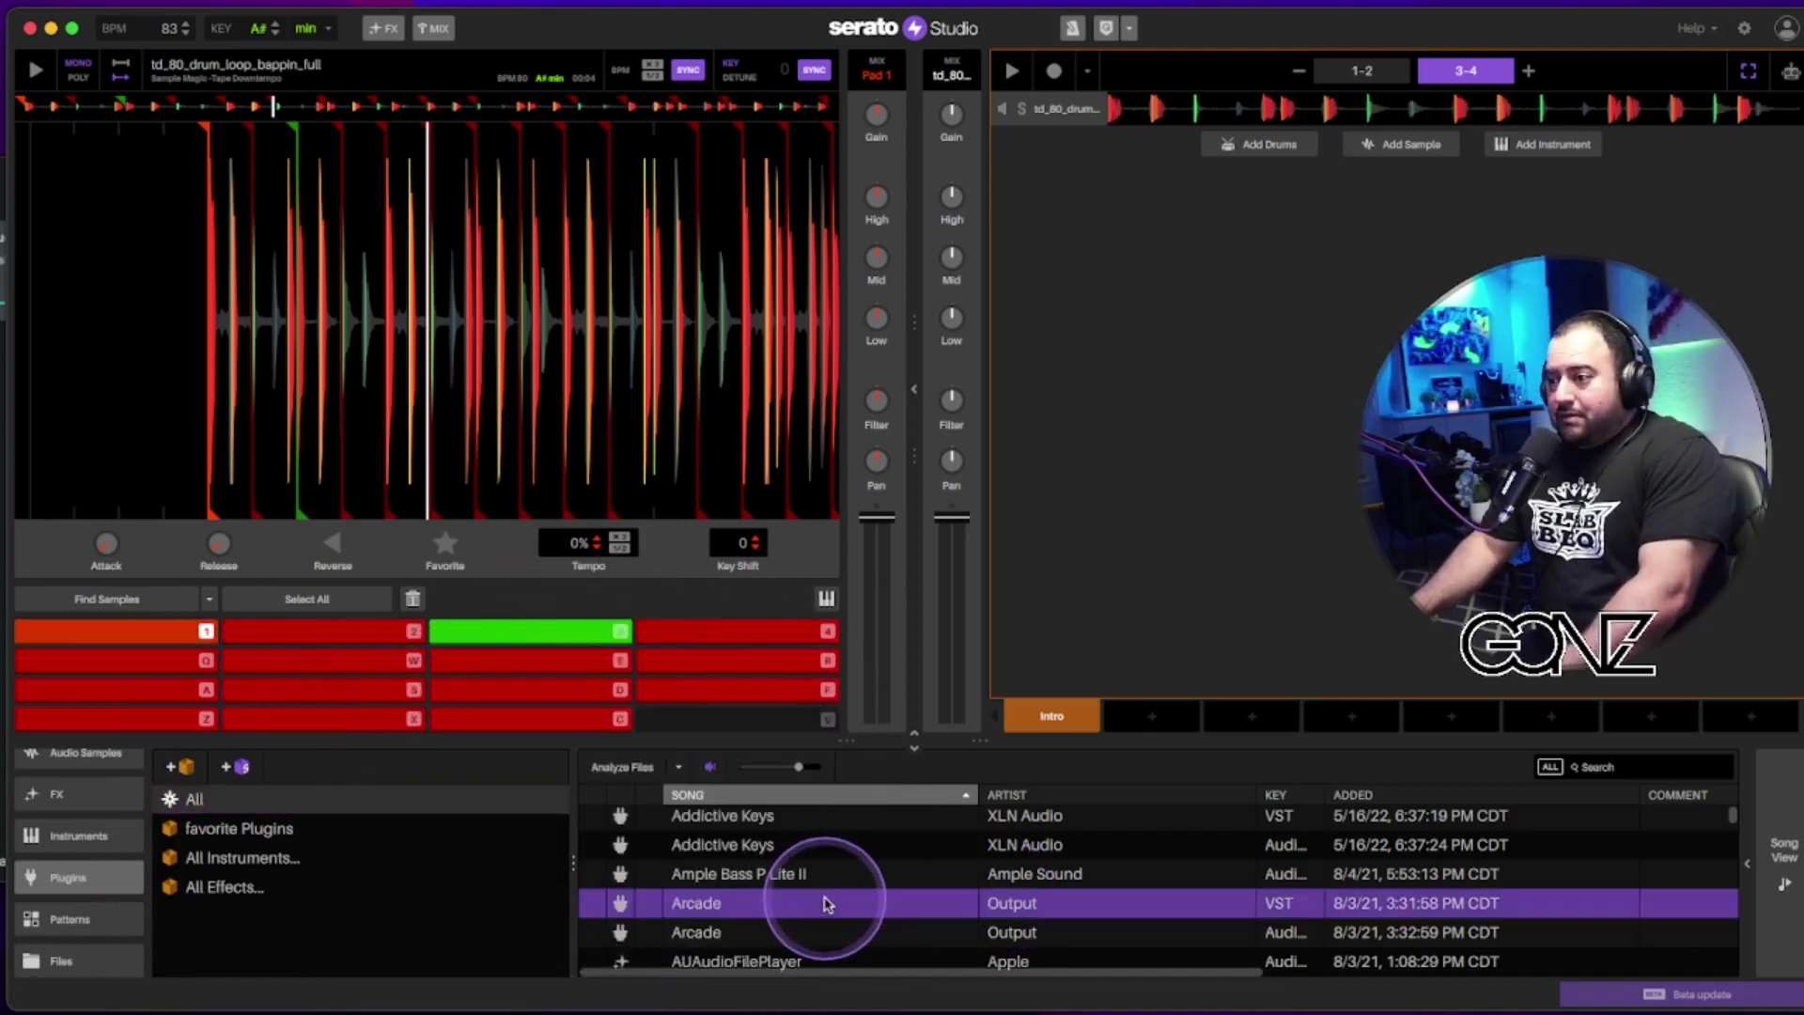
left_click_drag(824, 902, 1275, 387)
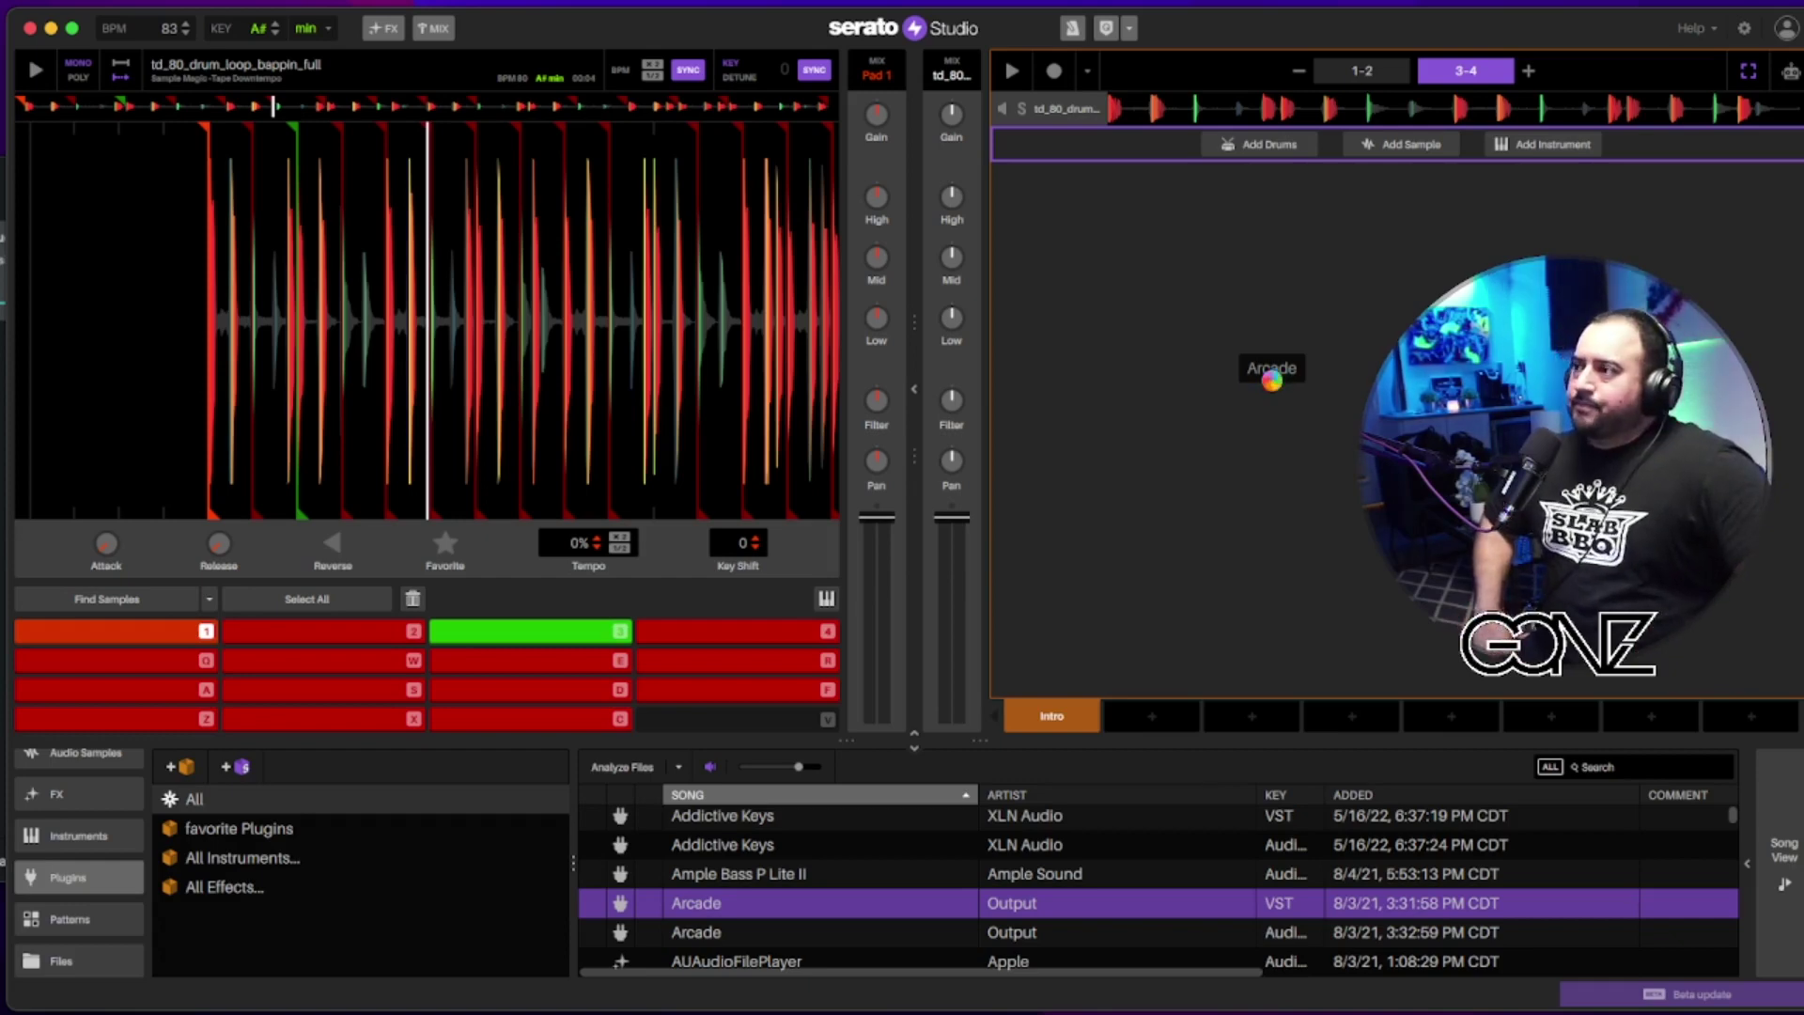
Step: Add Arcade as a new instrument track and move its window up and right
left_click_drag(1272, 378, 1273, 386)
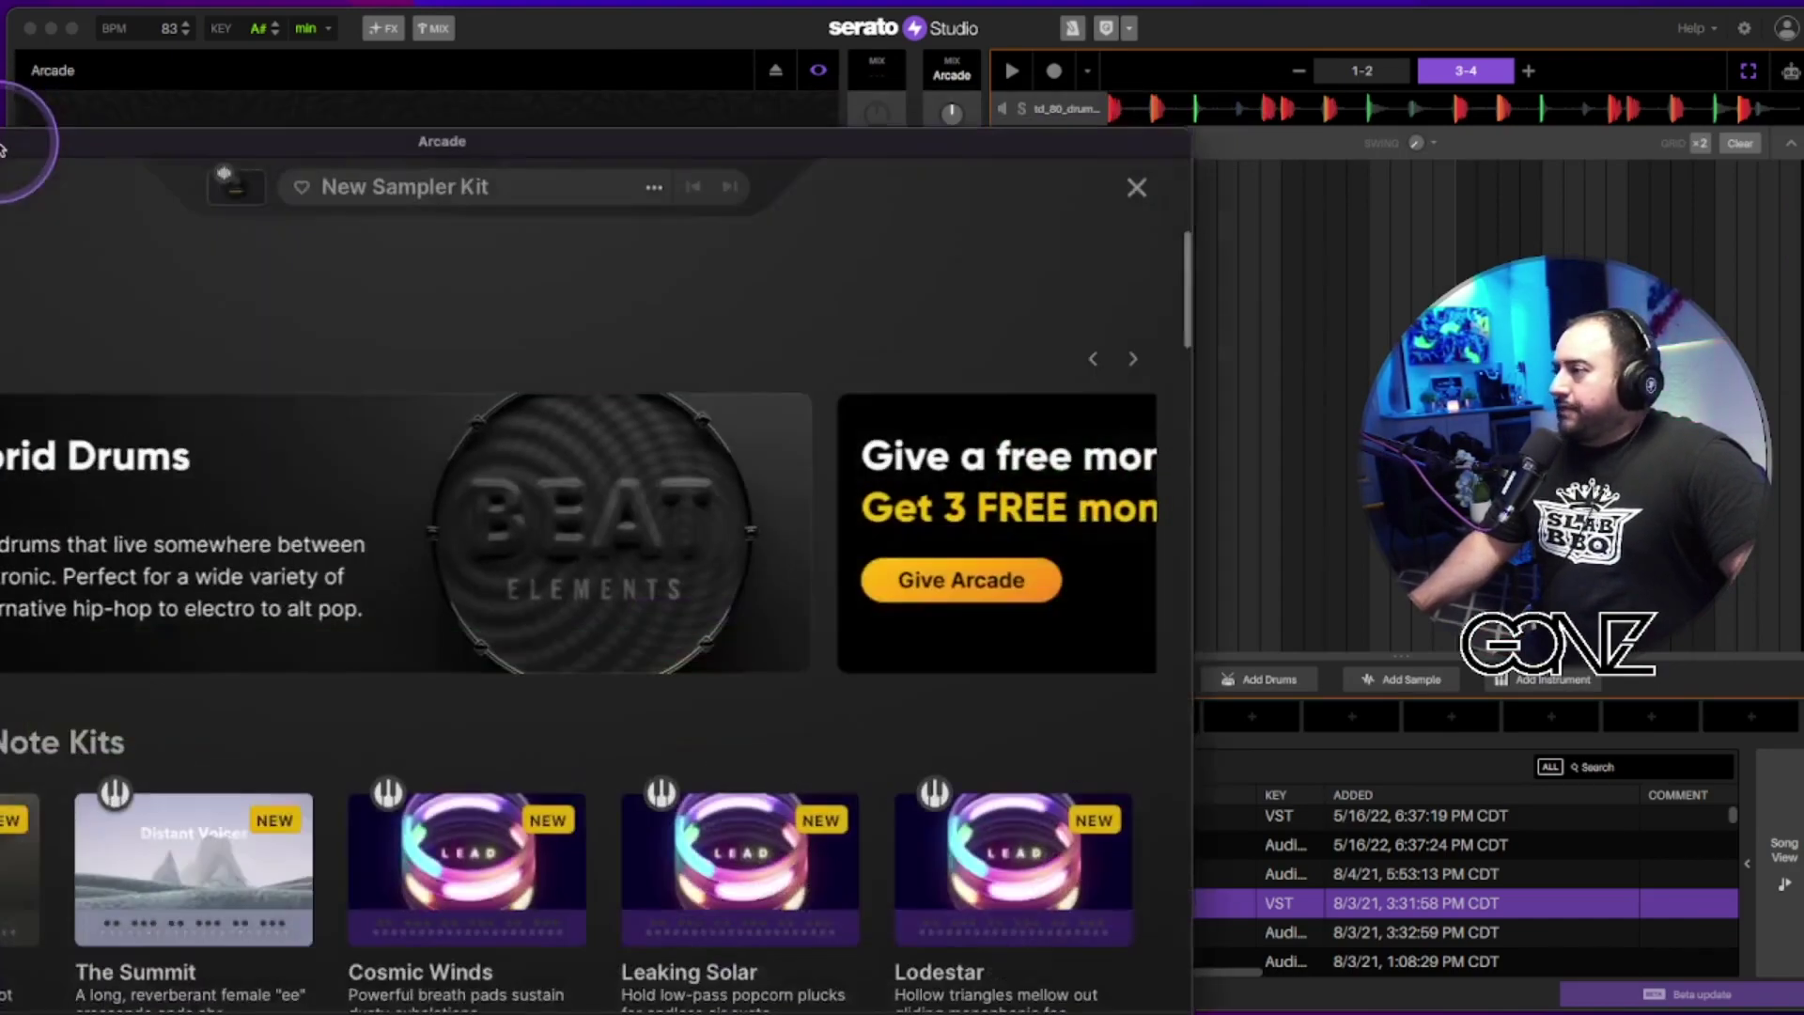
left_click_drag(31, 122, 319, 28)
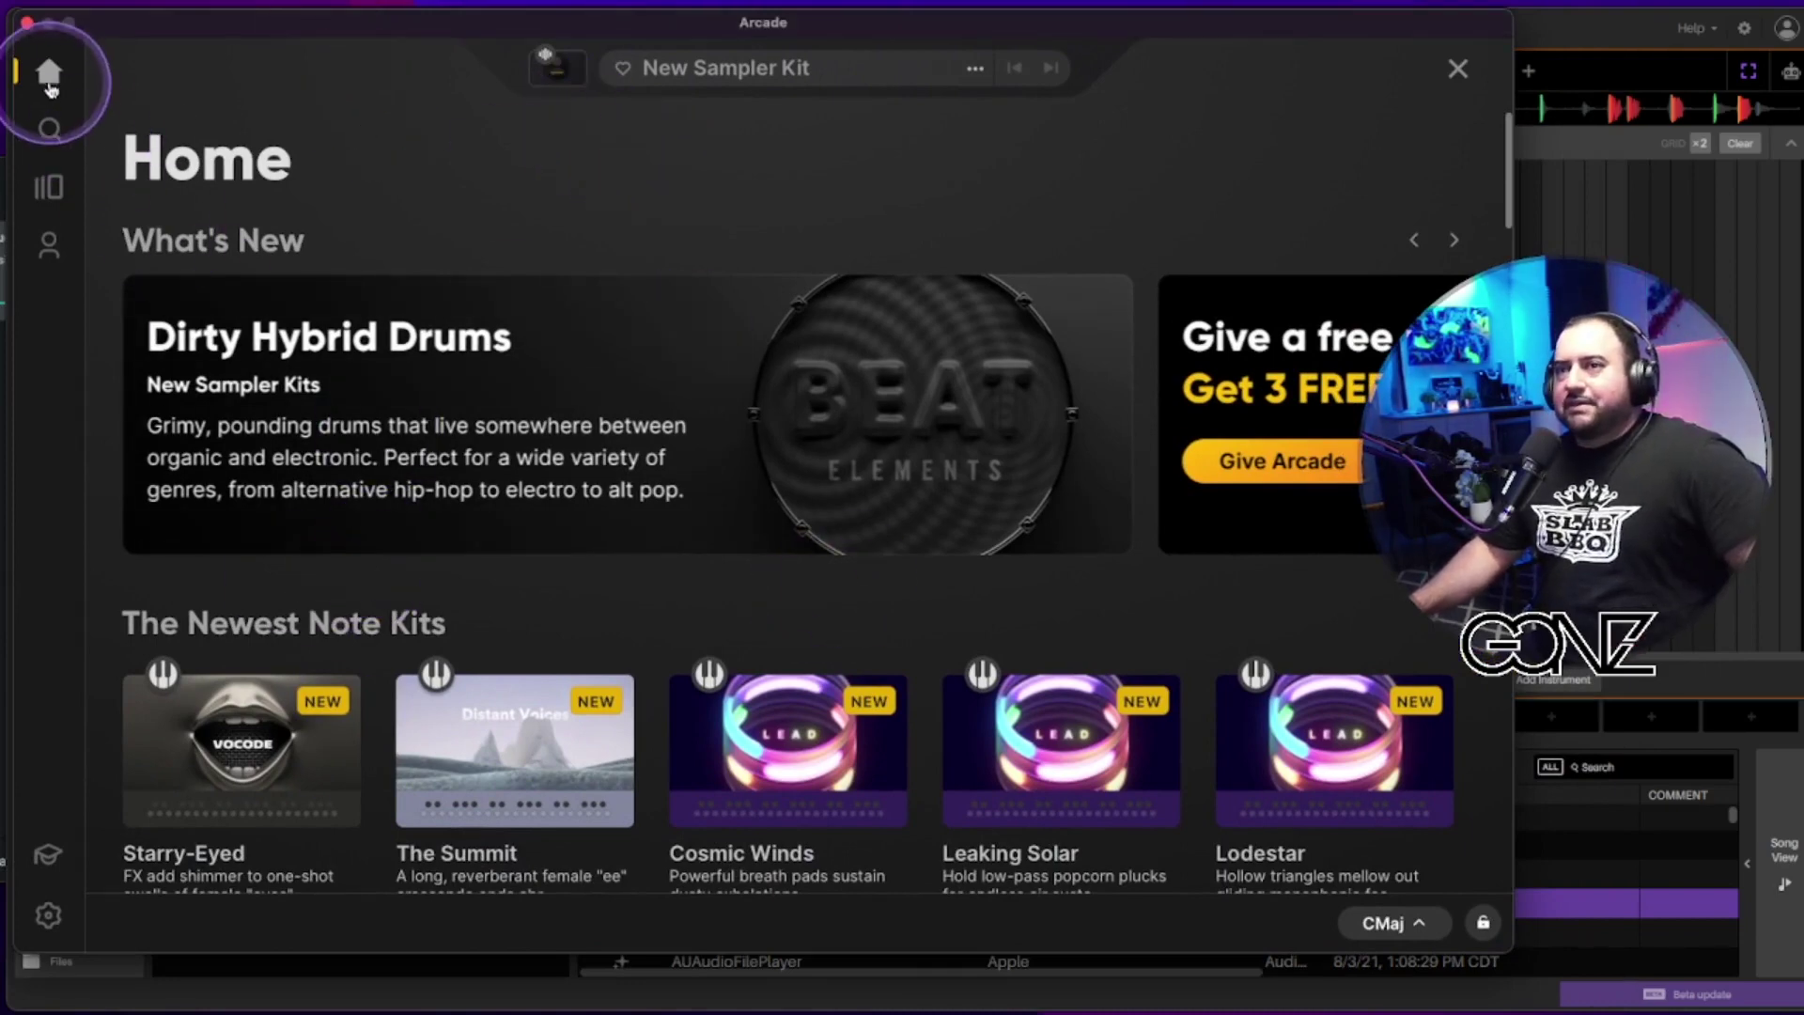
scroll(565, 639, "down", 3)
scroll(565, 639, "down", 20)
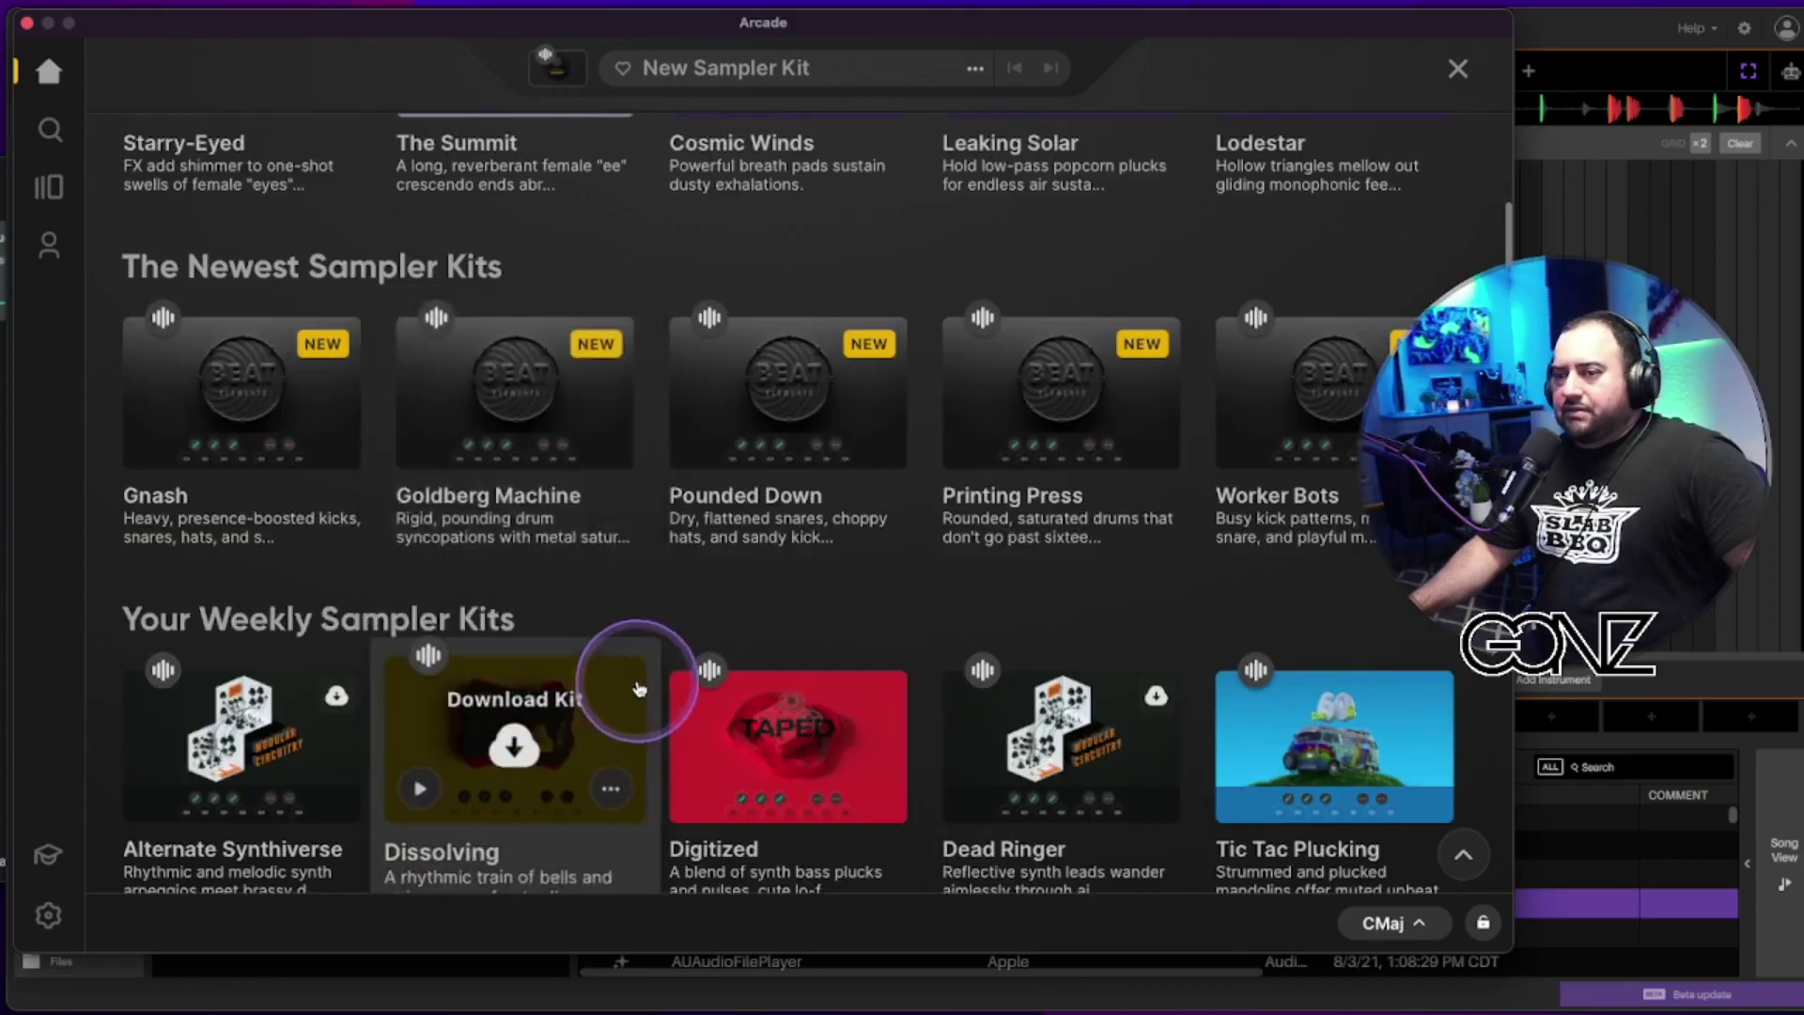
scroll(642, 689, "down", 2)
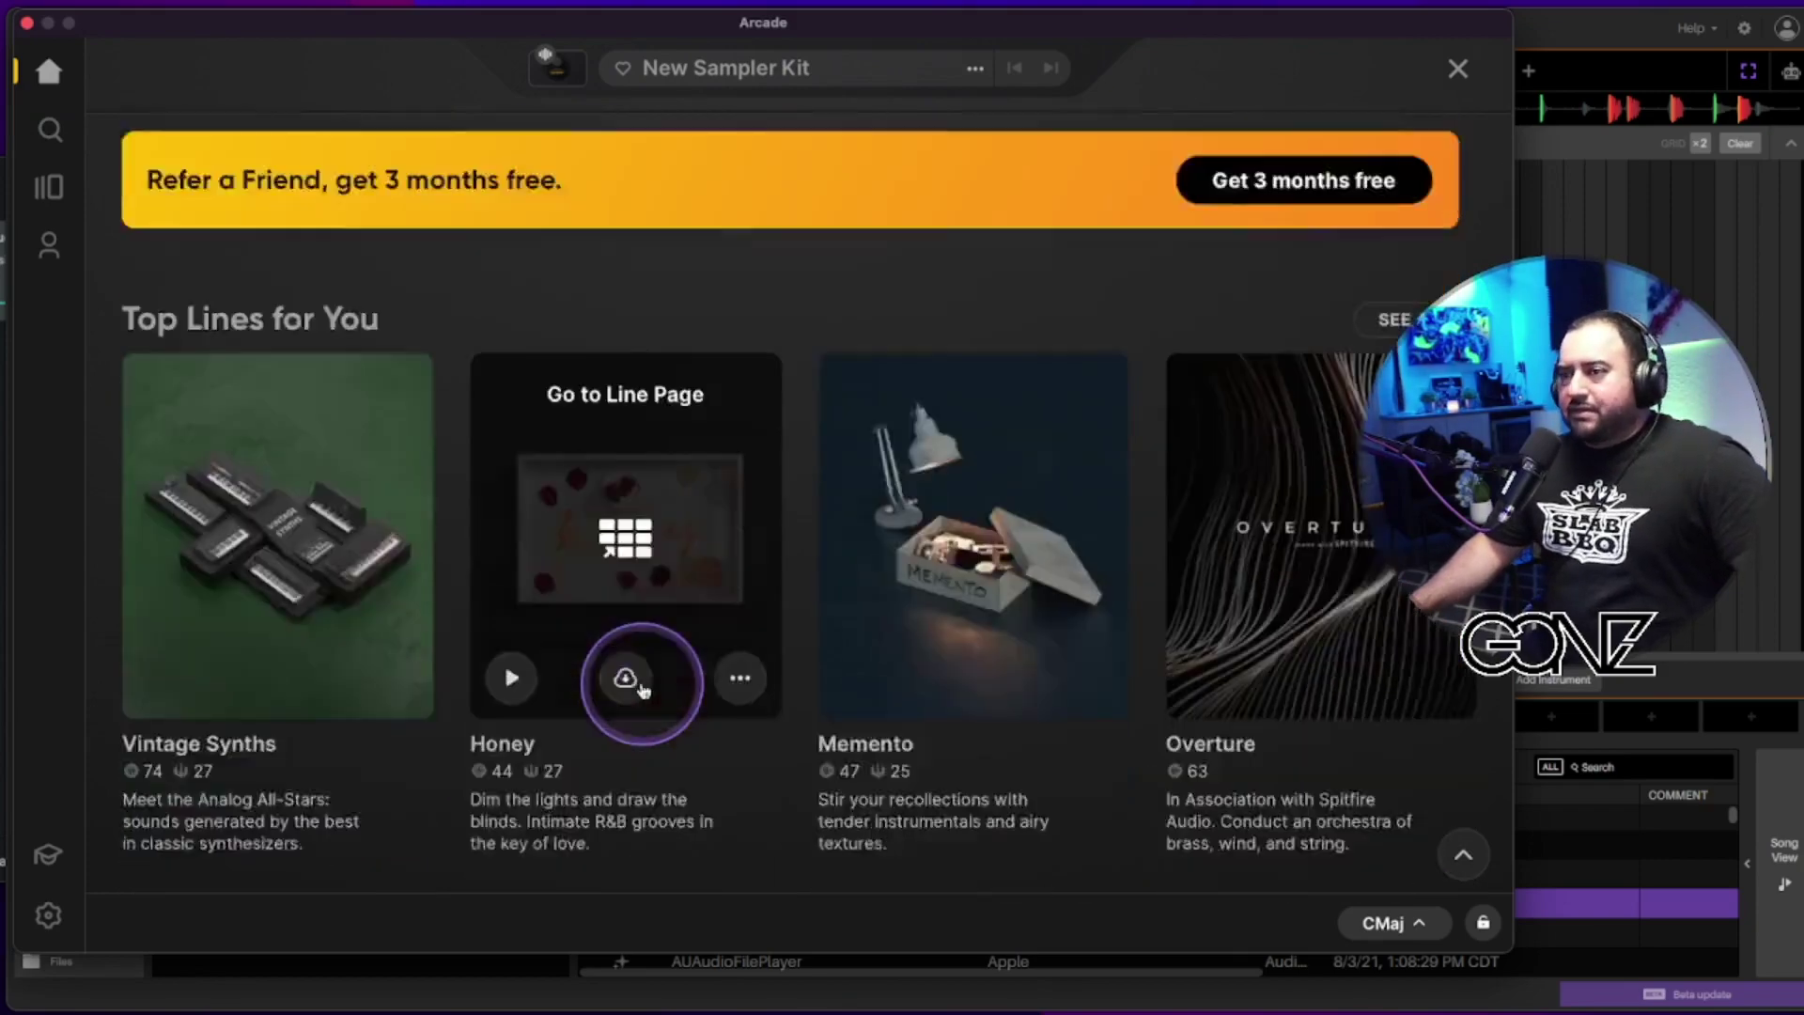
scroll(641, 691, "down", 15)
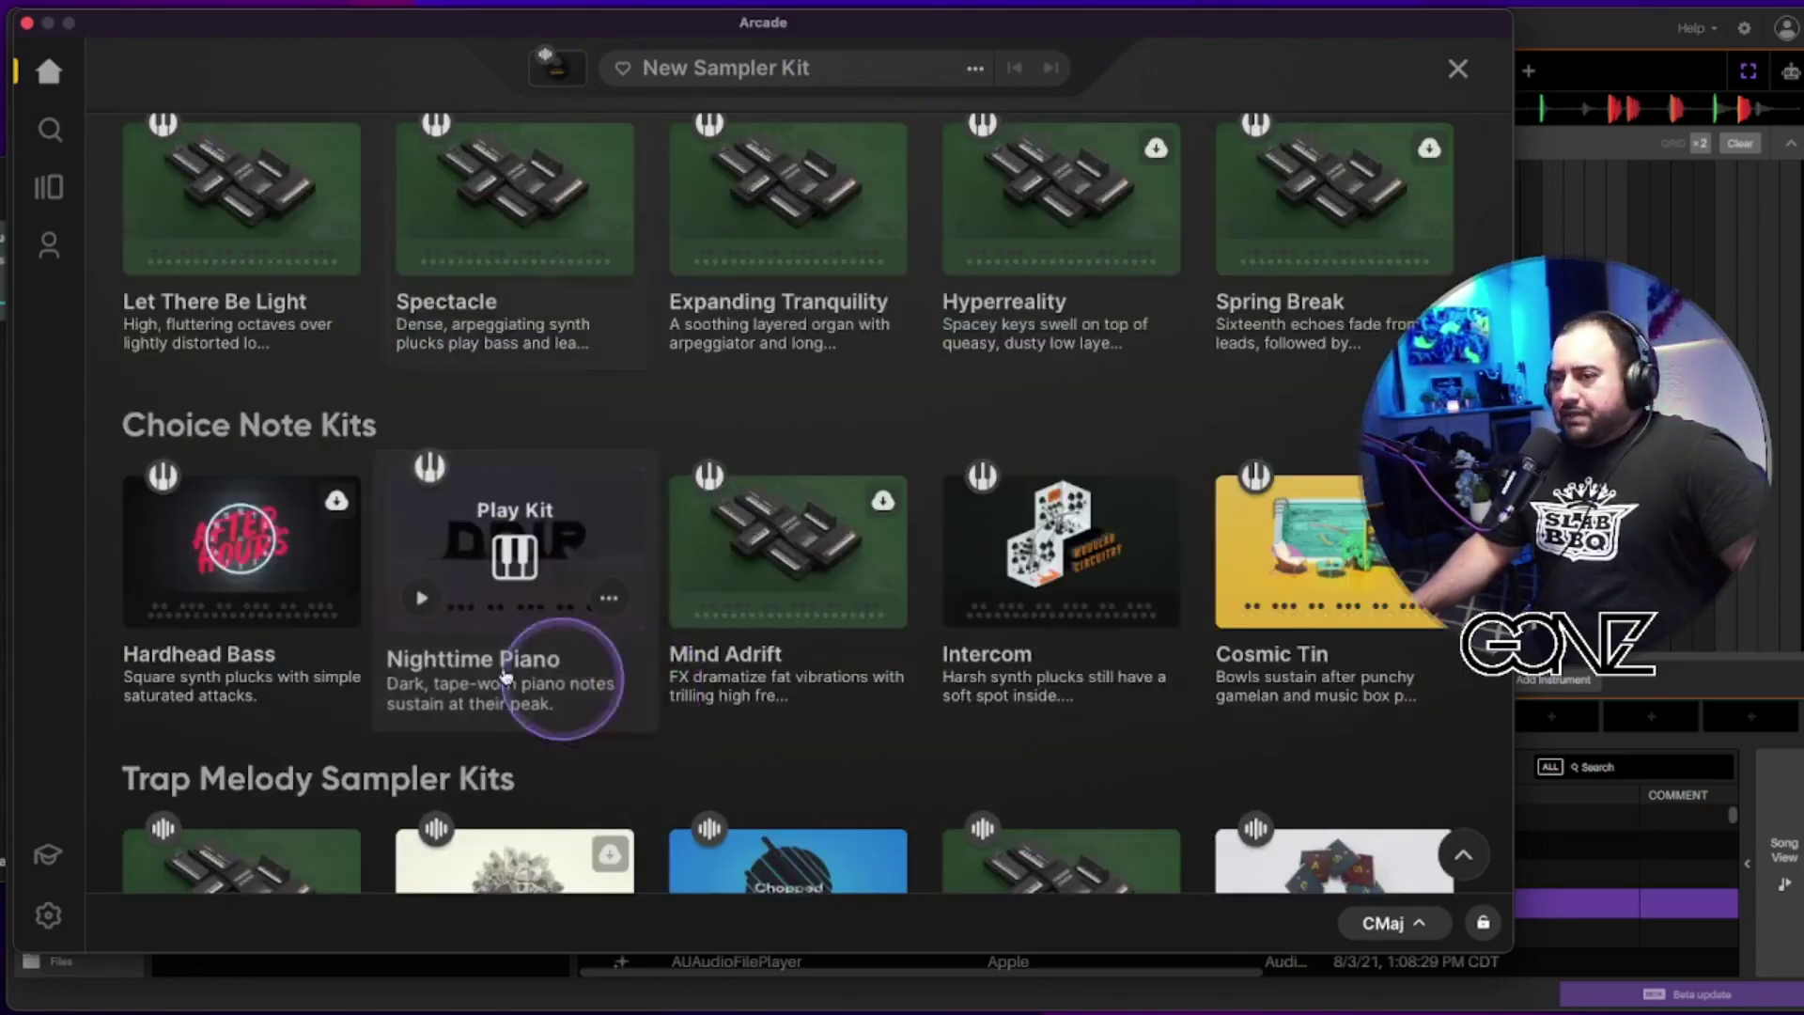
scroll(777, 714, "up", 15)
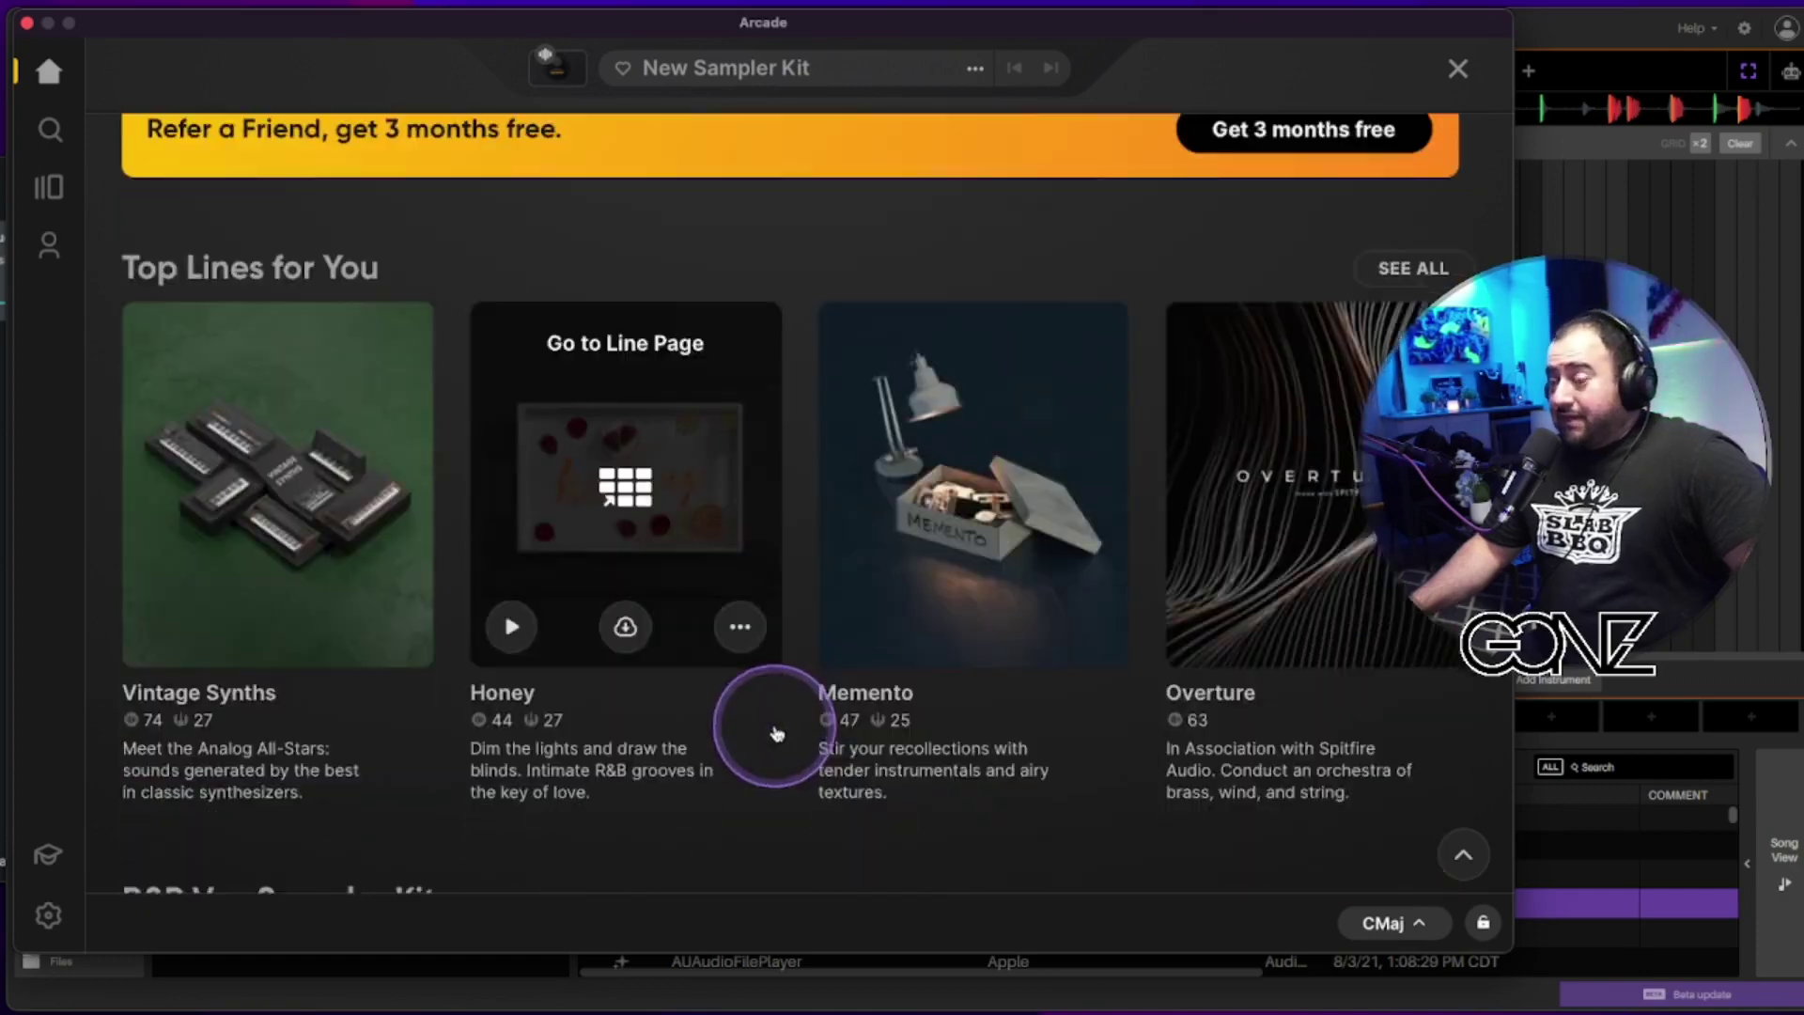
scroll(778, 732, "up", 12)
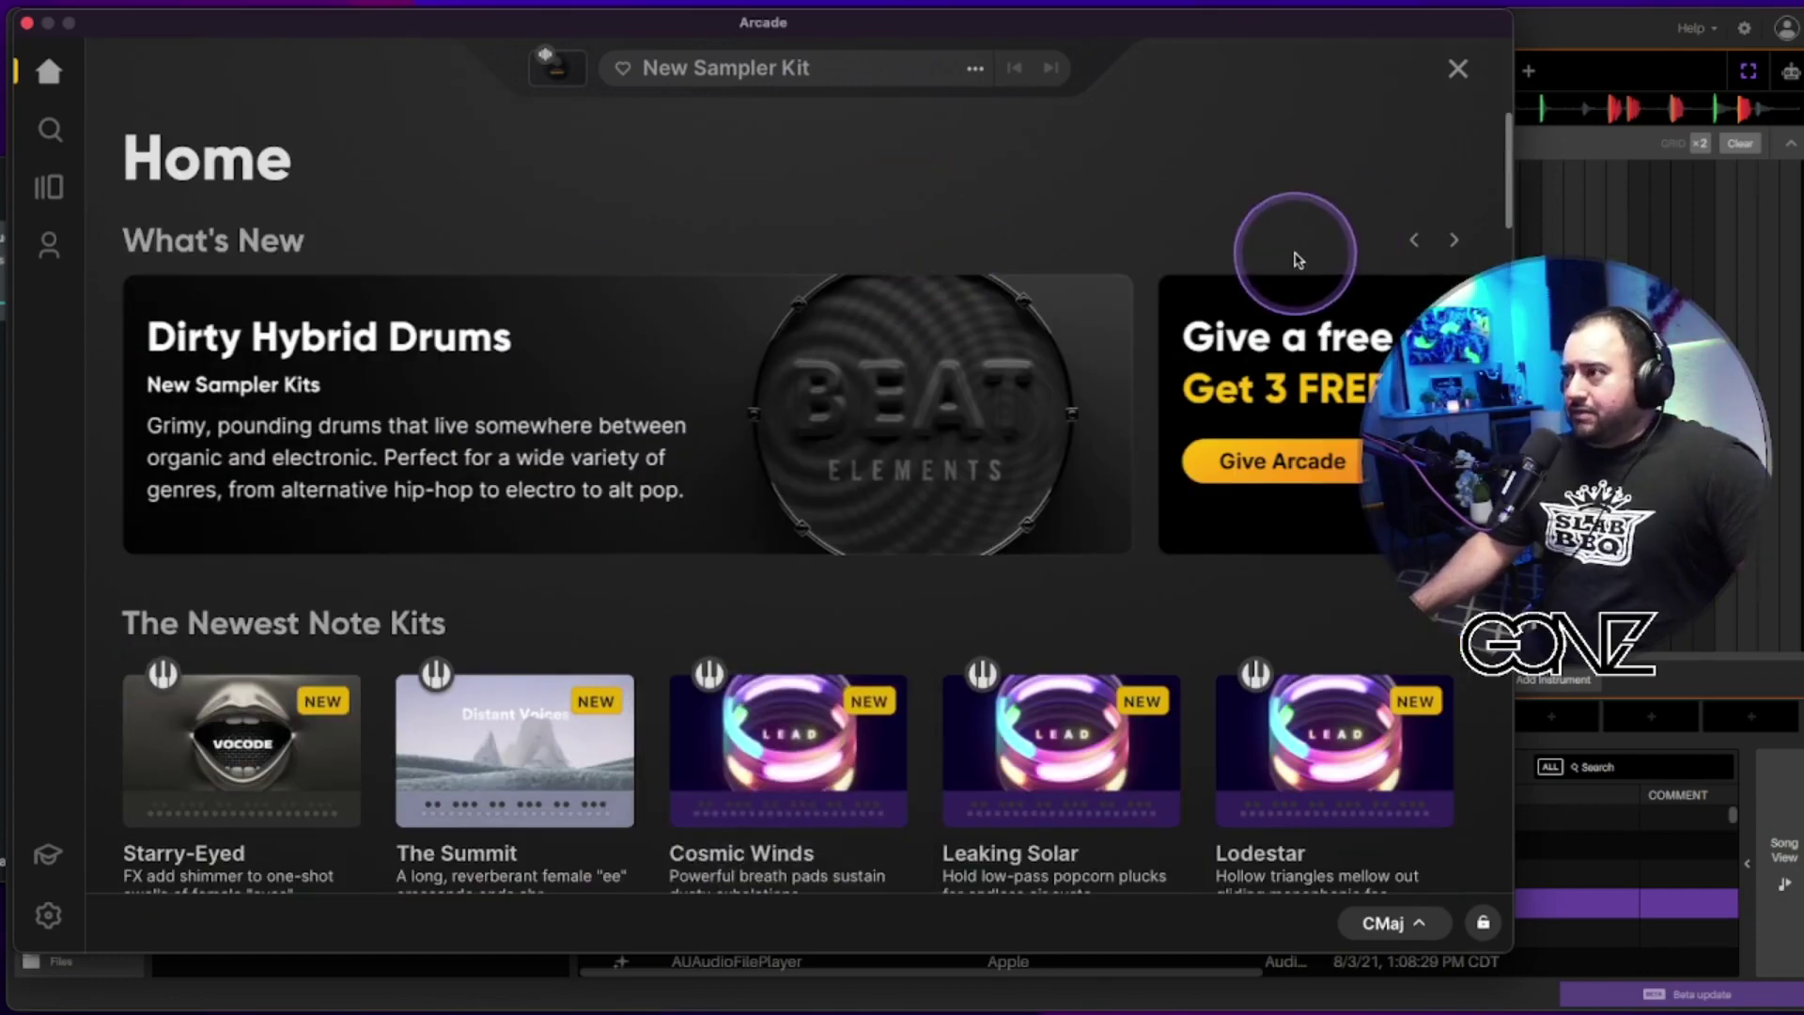
Step: Browse Arcade's Lines page with its 52 lines, including Pressure, Hooked and Drip
left_click(59, 138)
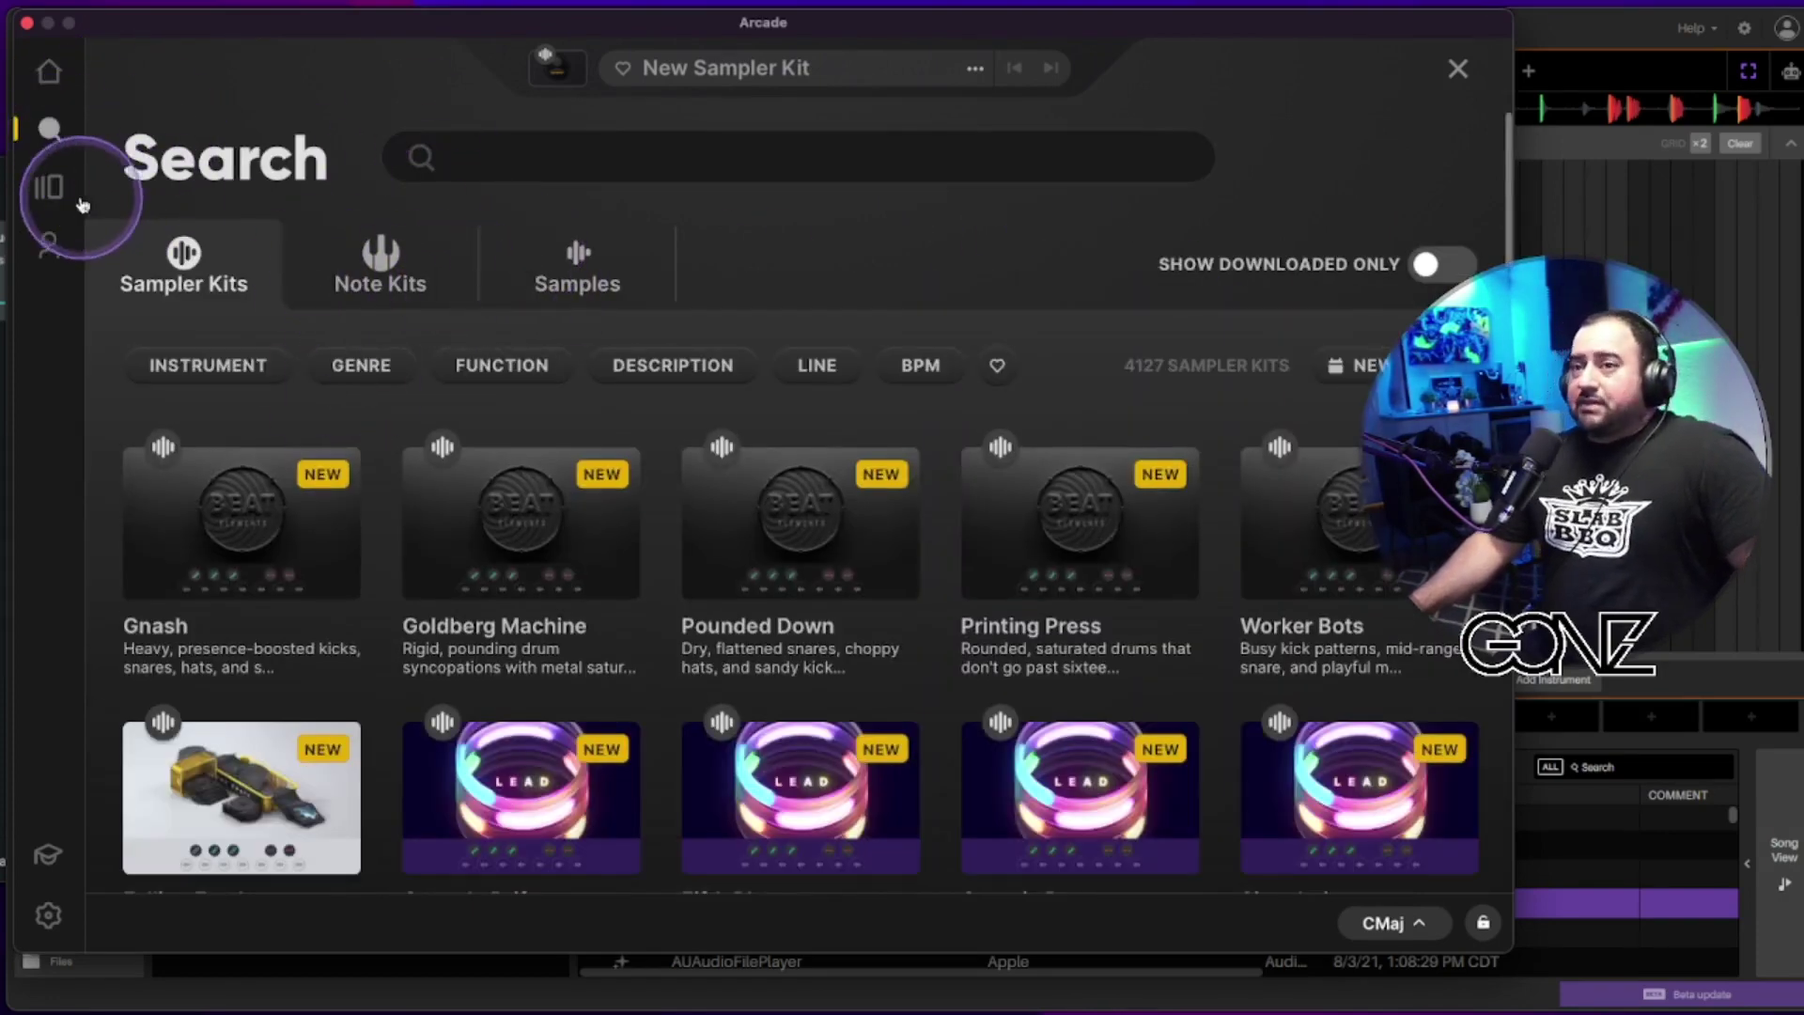
left_click(44, 186)
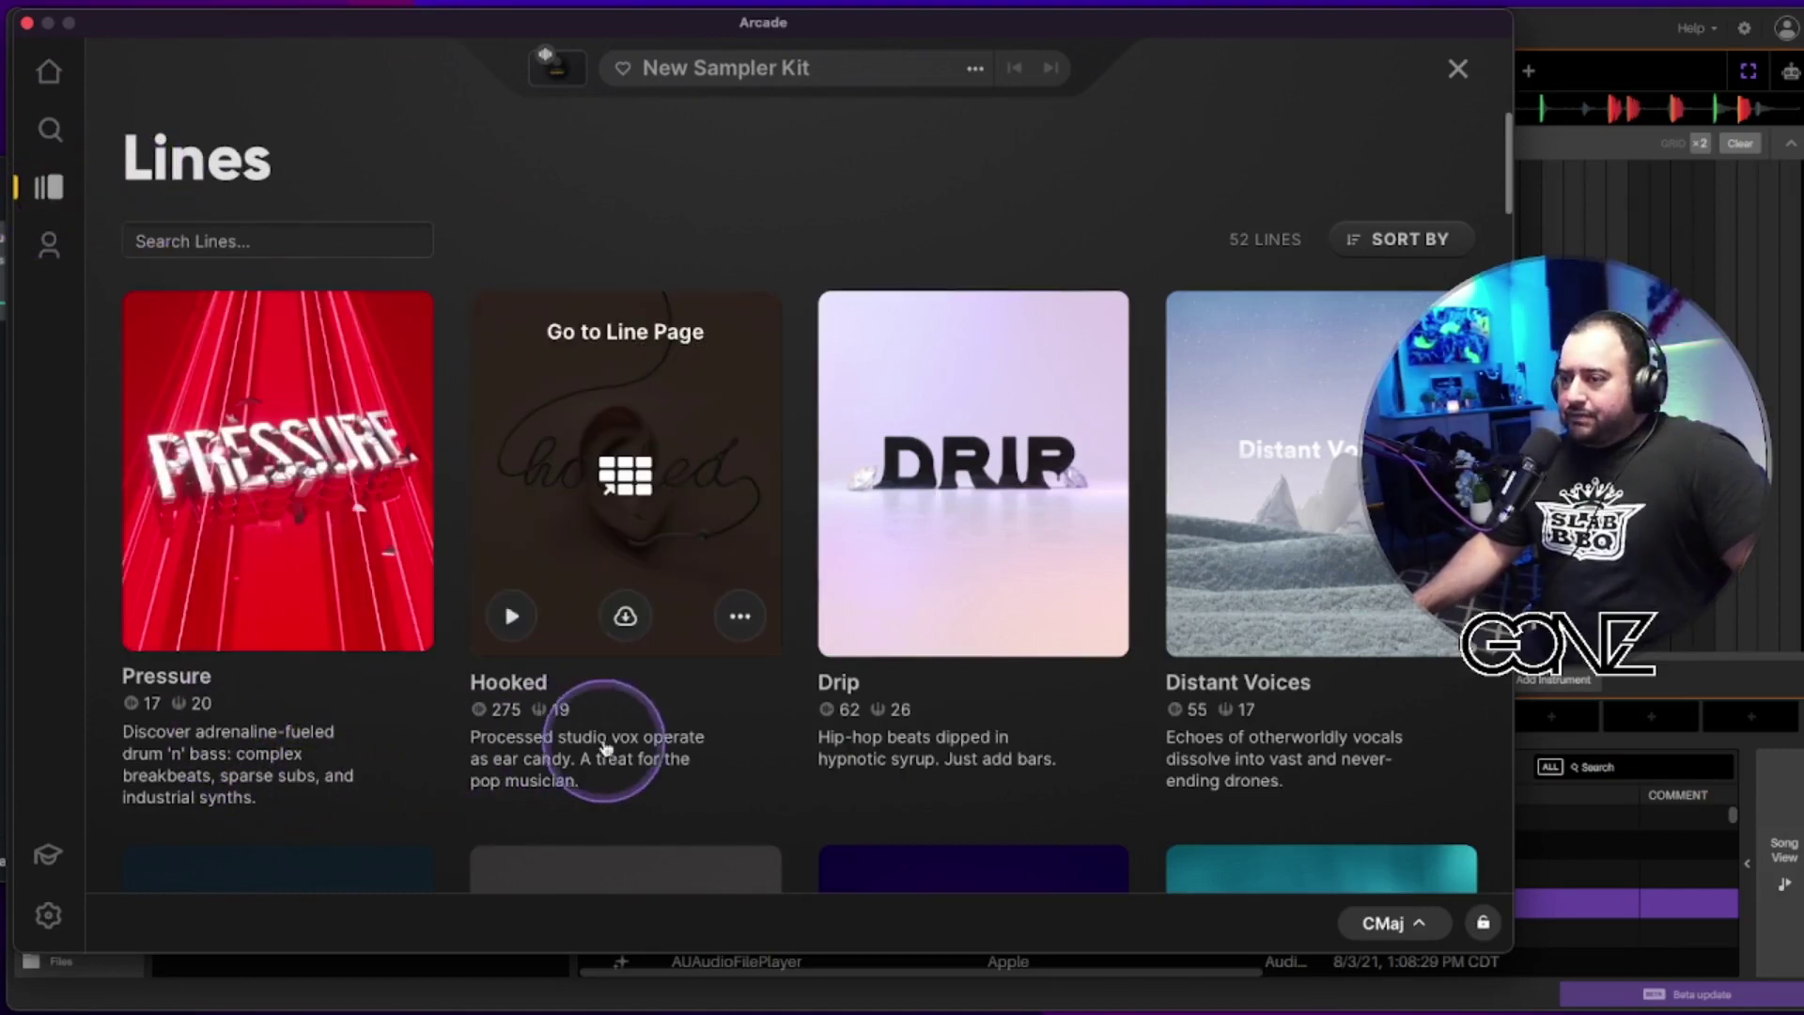
scroll(299, 747, "down", 3)
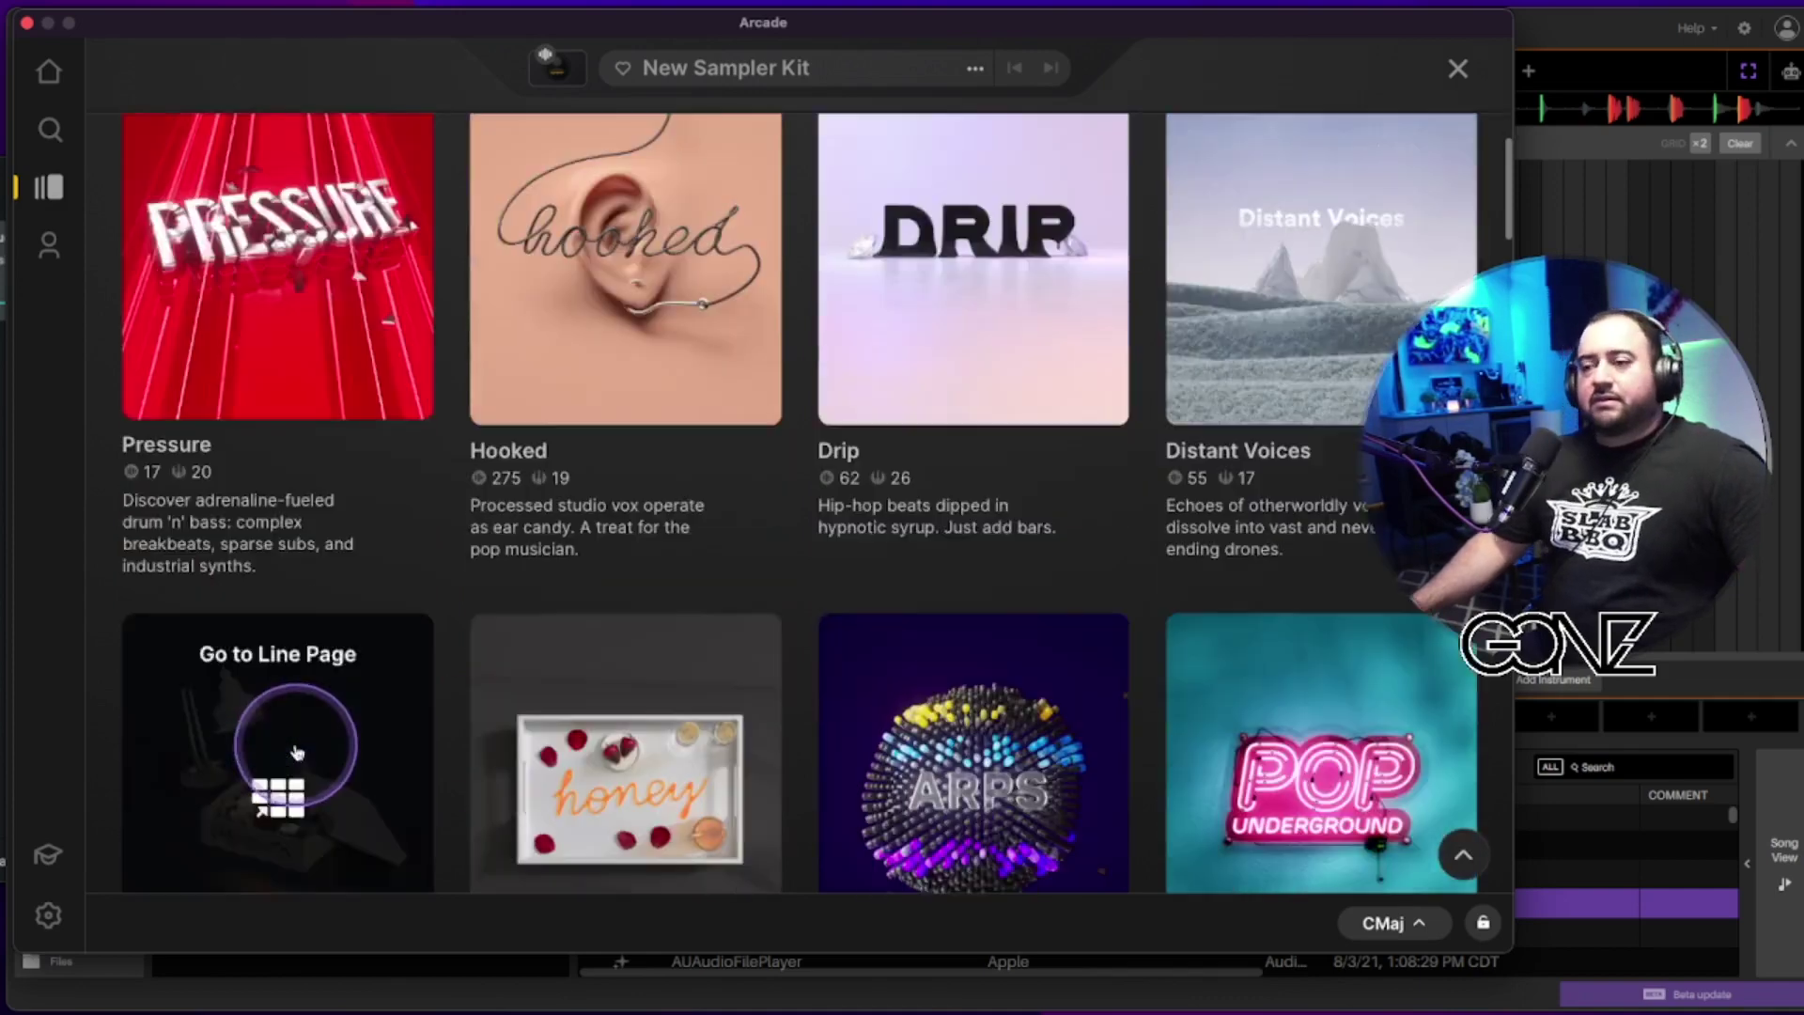
scroll(297, 752, "up", 3)
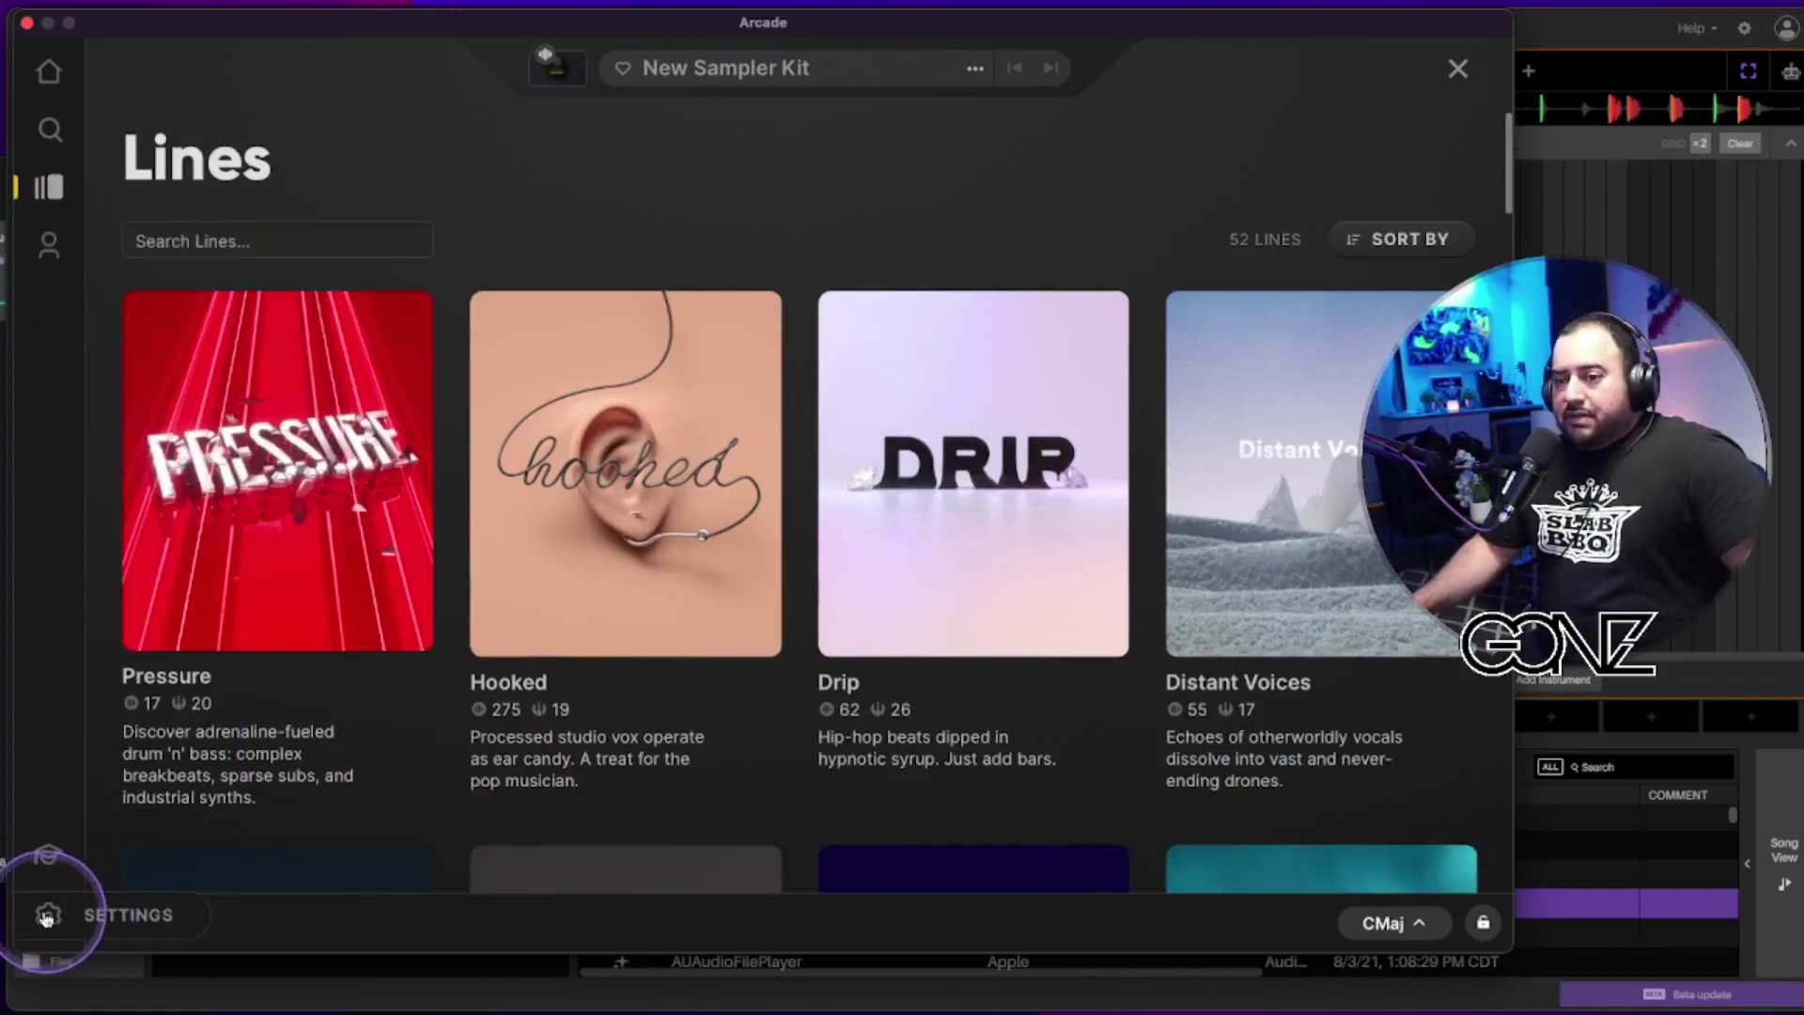
Step: Set Arcade's window size to Medium and reopen the plugin
left_click(45, 916)
left_click(725, 270)
left_click(605, 313)
left_click(550, 348)
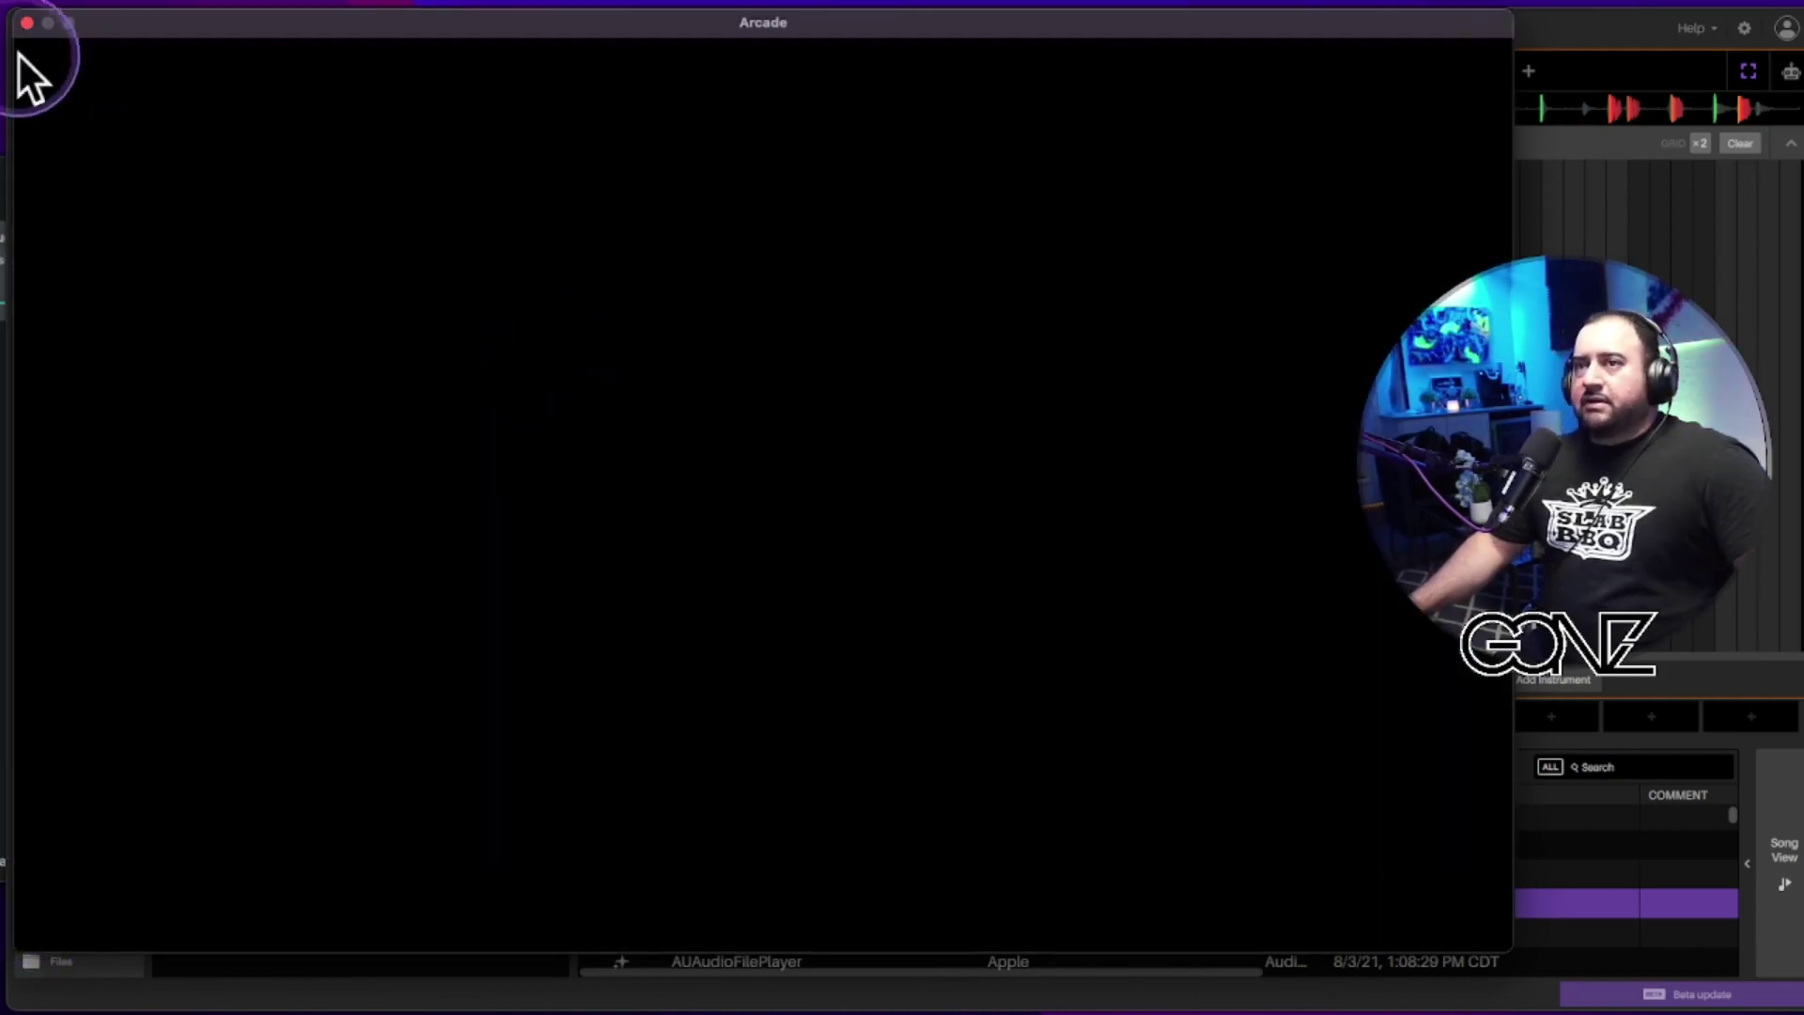
left_click(26, 25)
left_click(820, 75)
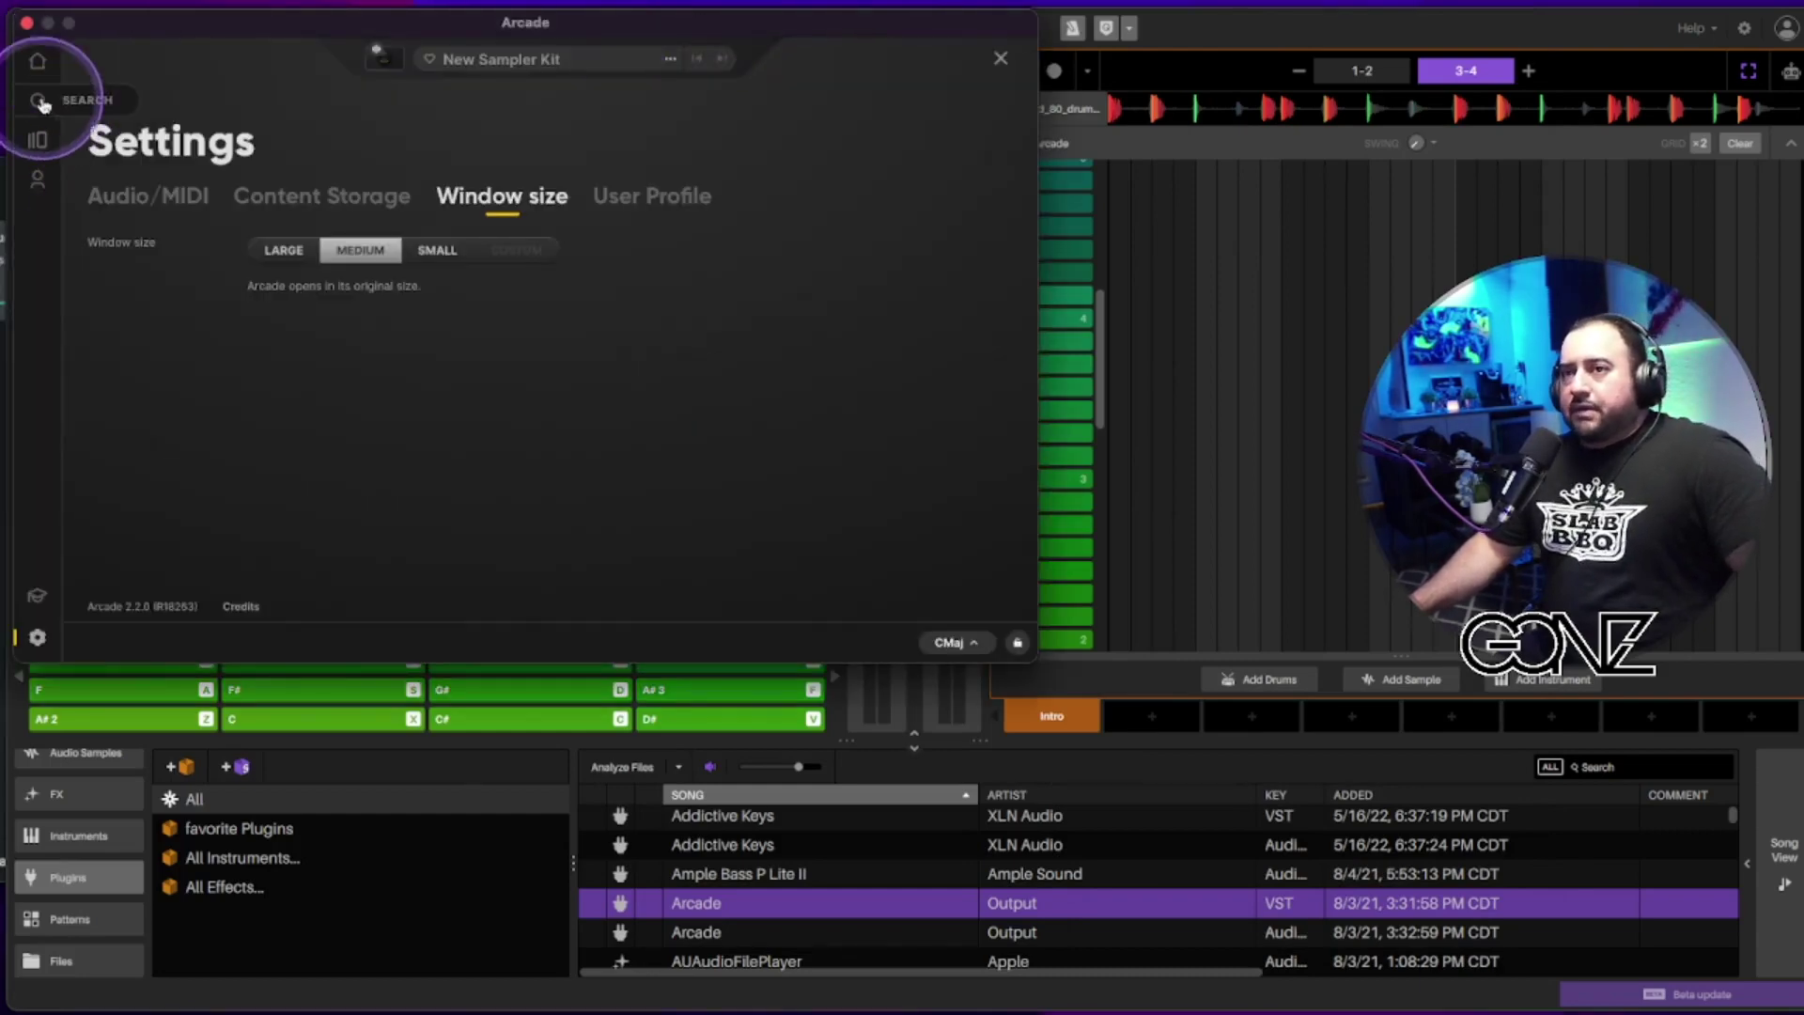
Step: Preview Drip kits On the Grind, Sad but True and Endless Night, then load New Classic
left_click(37, 62)
left_click(38, 140)
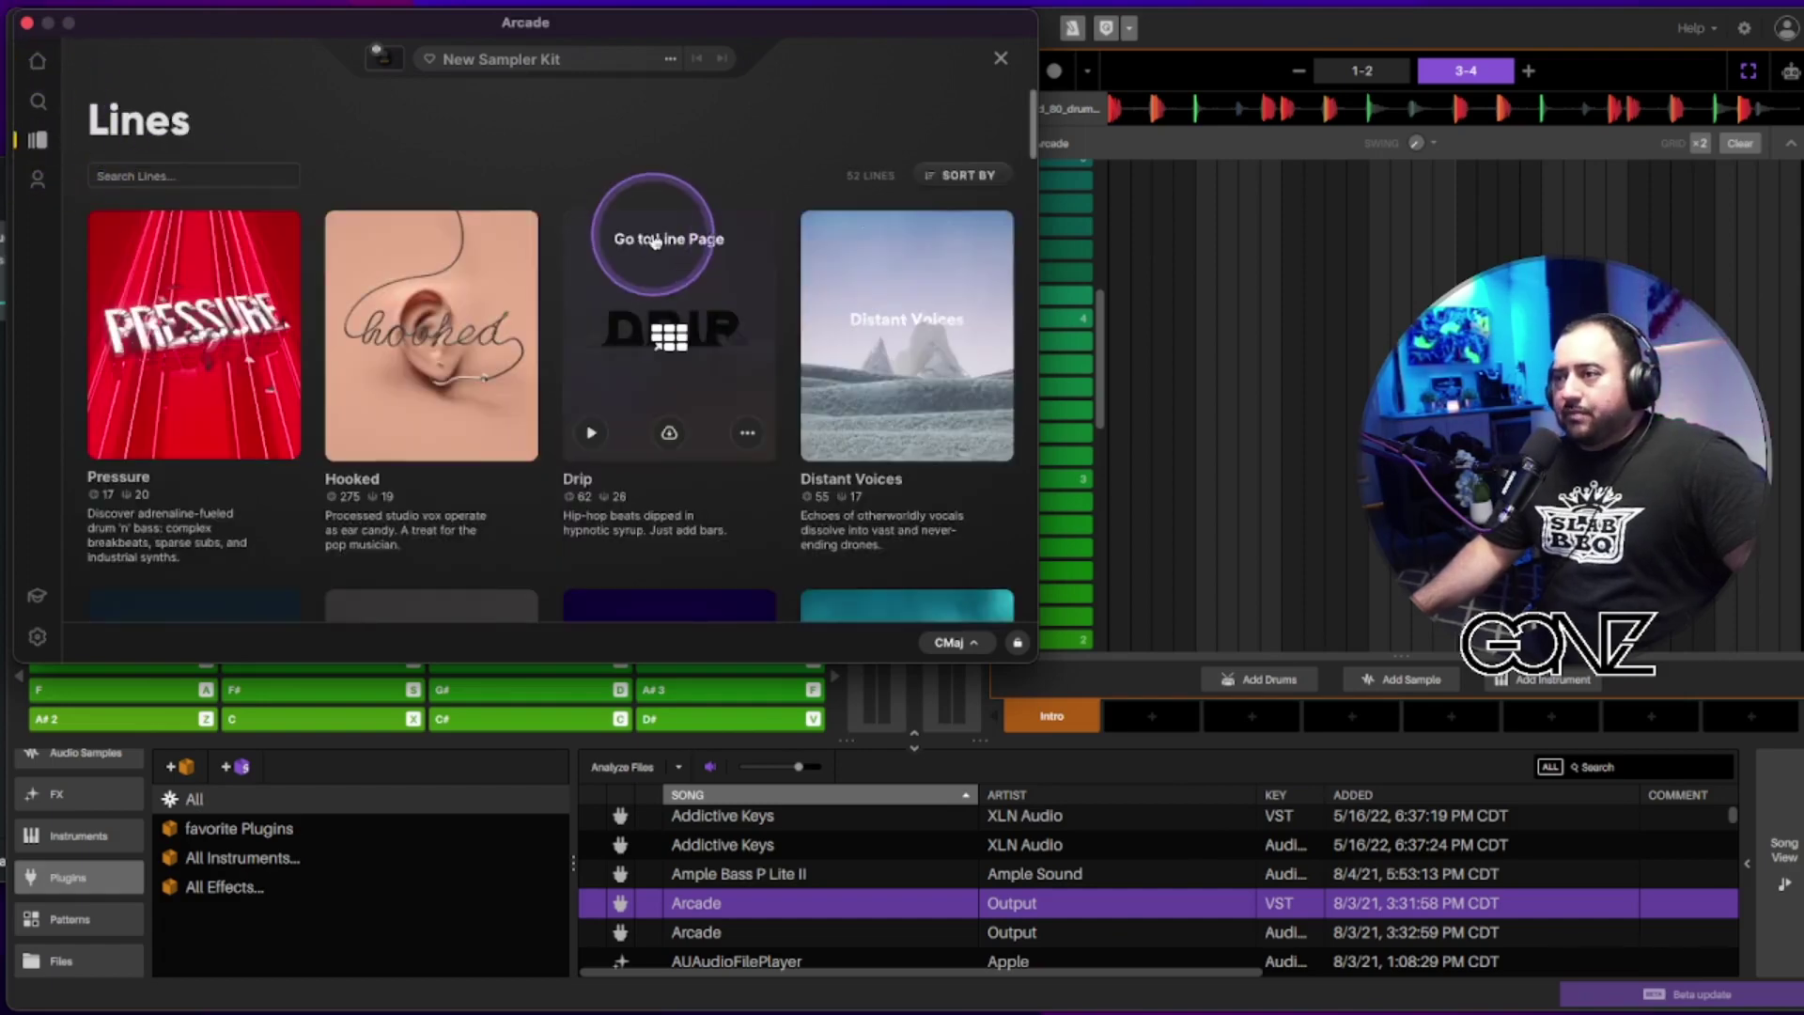
left_click(655, 241)
scroll(716, 268, "down", 3)
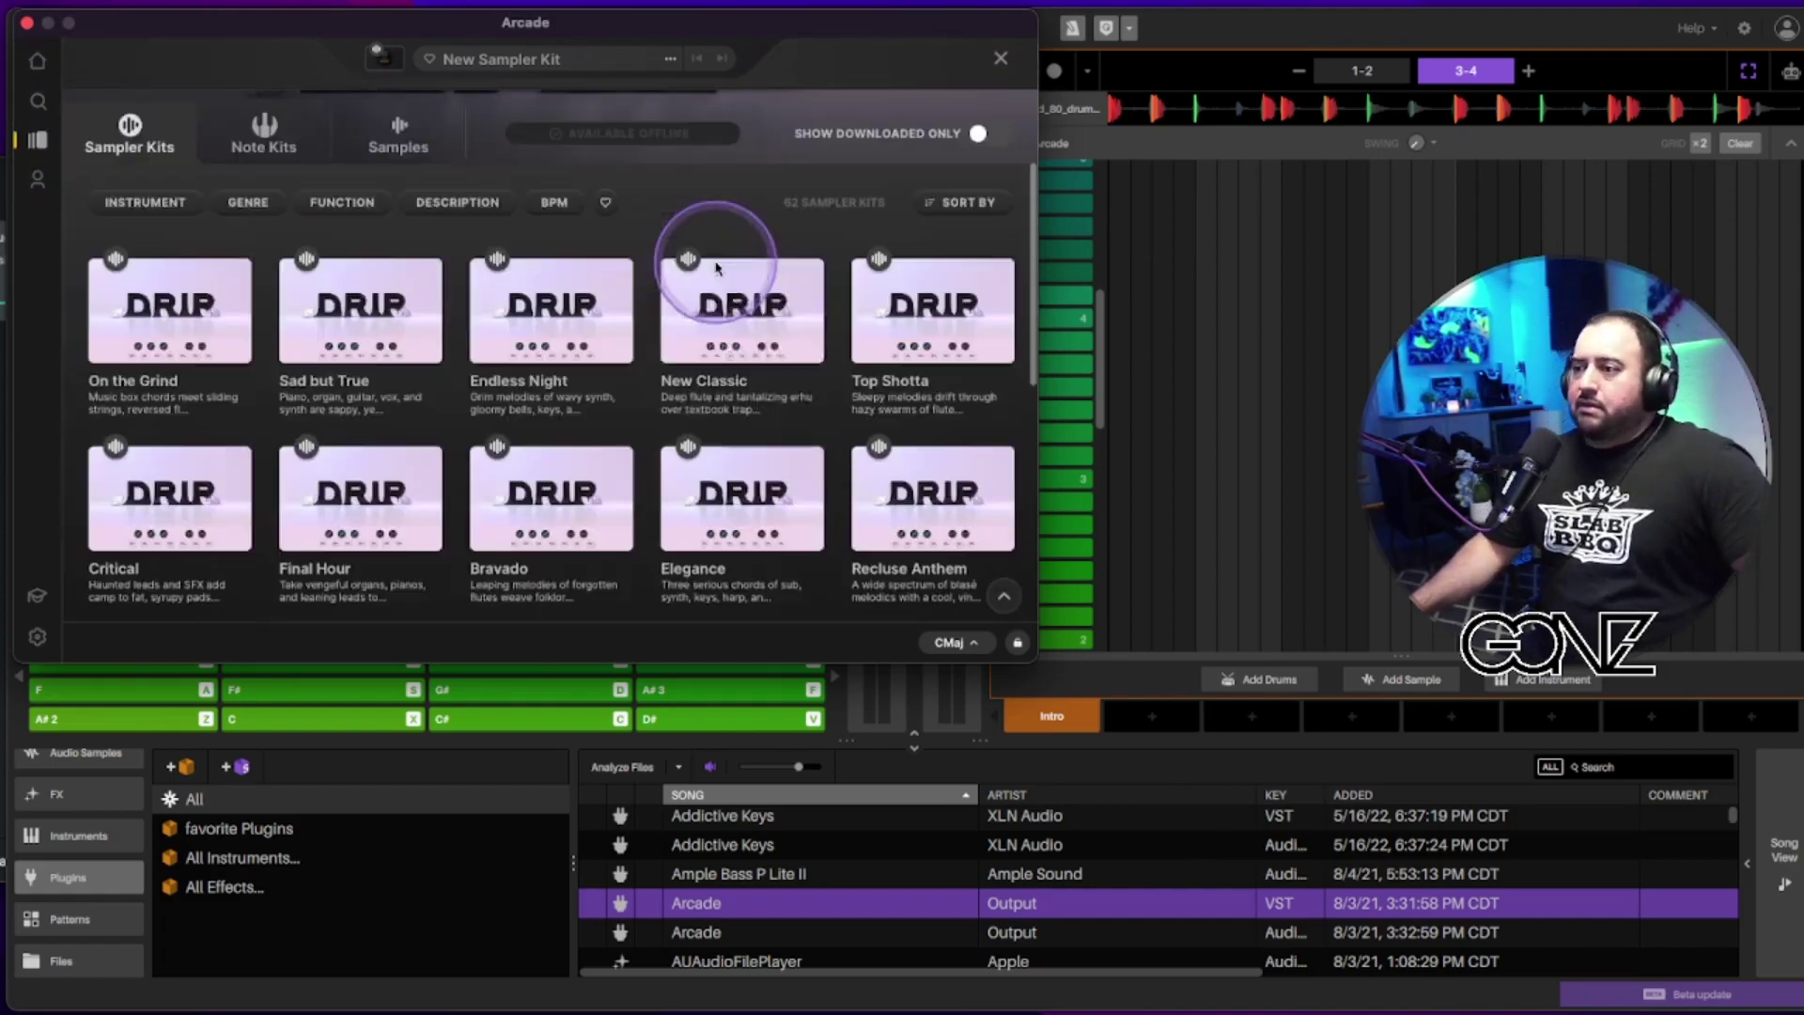
mouse_move(737, 273)
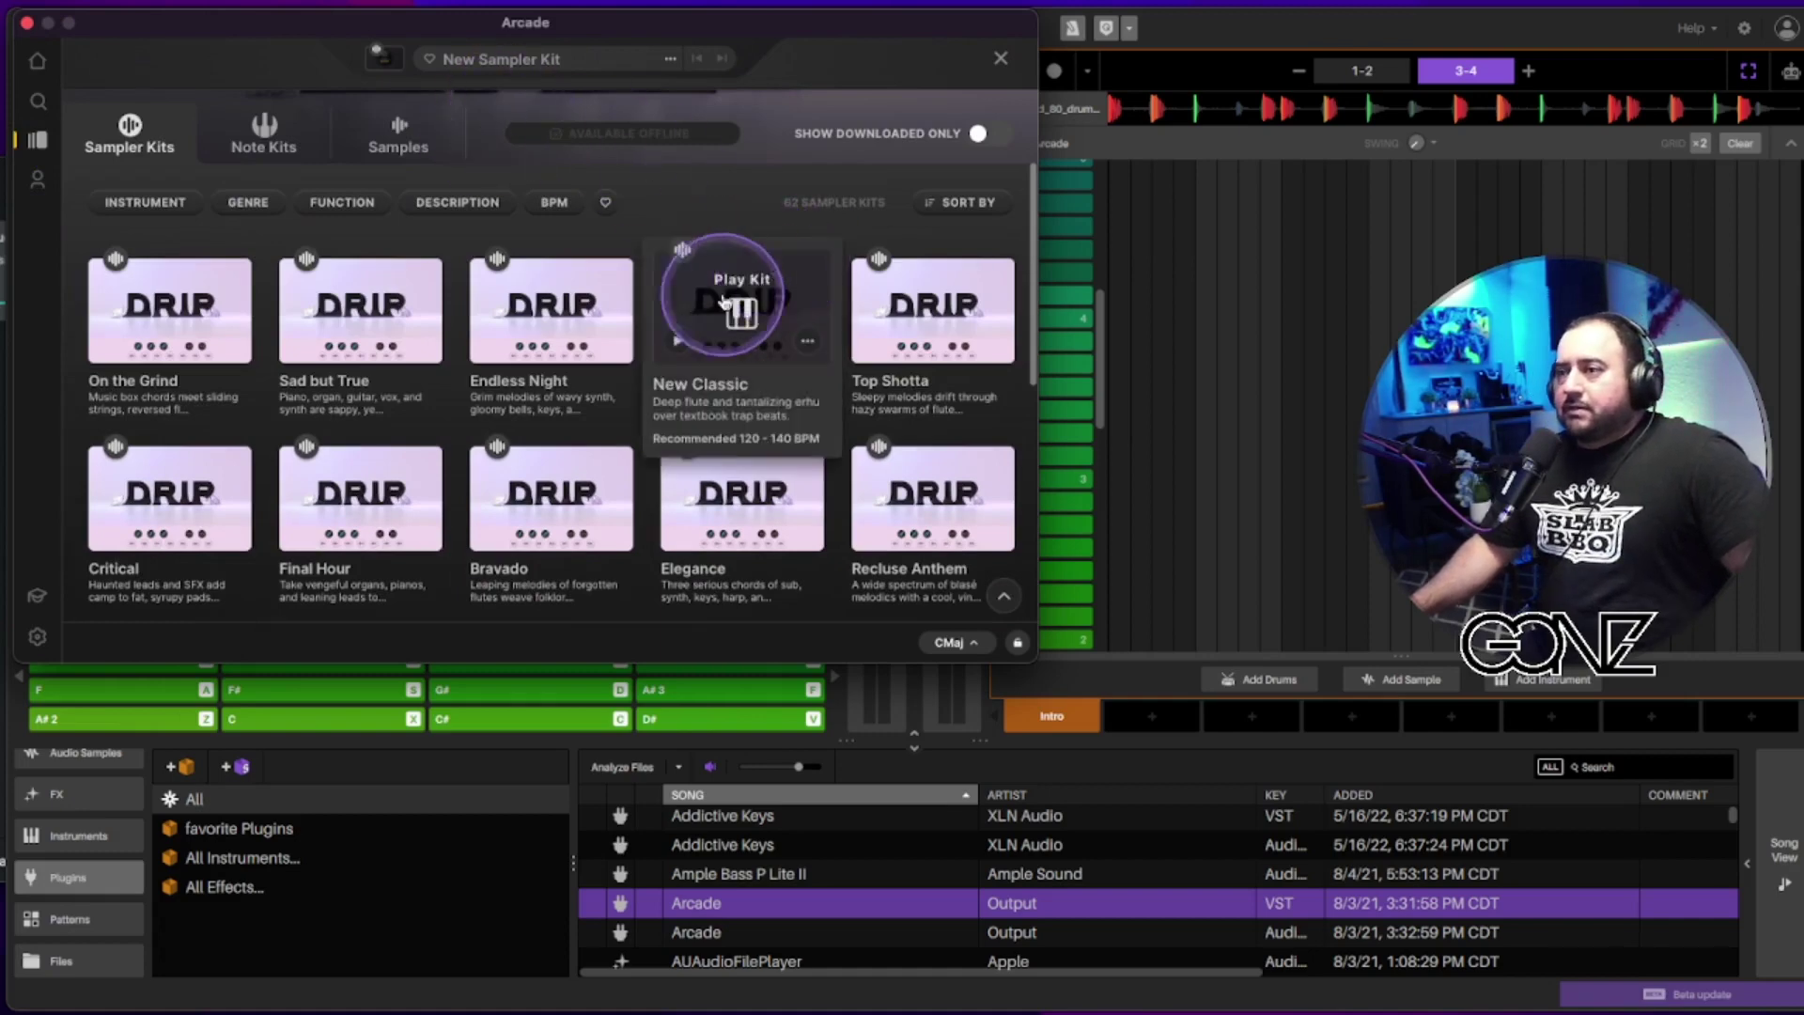
left_click(105, 340)
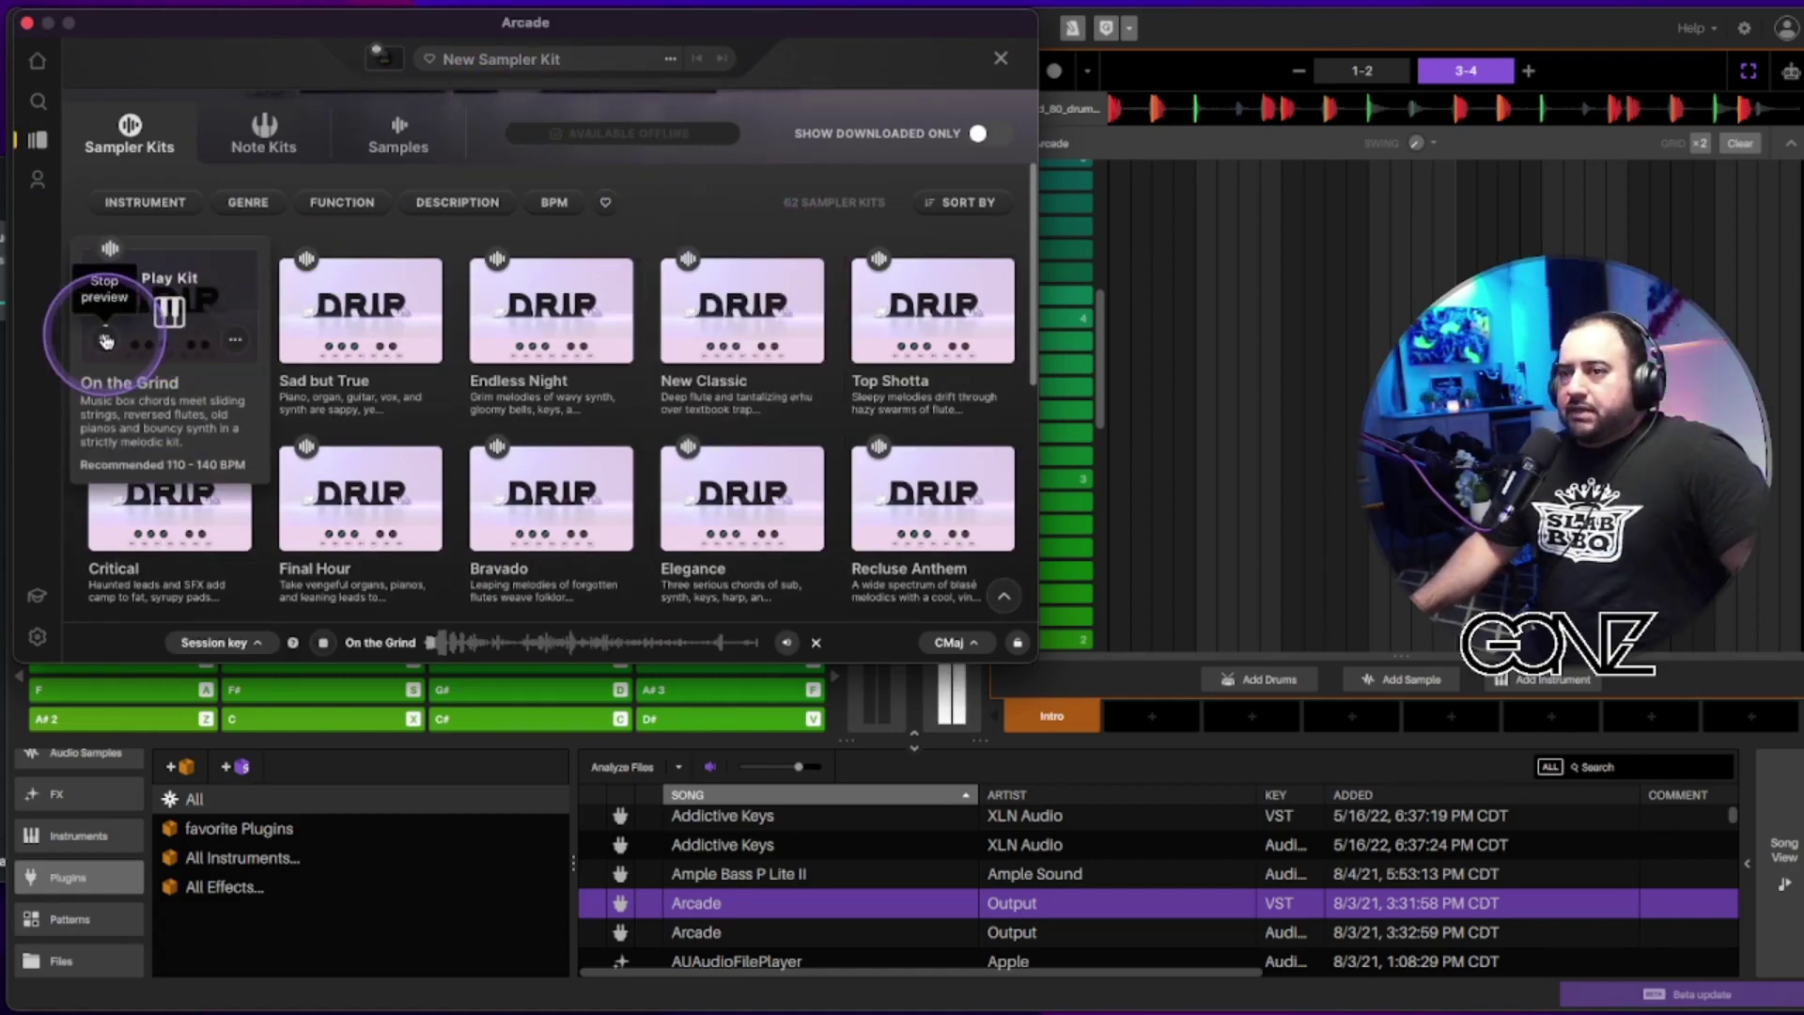
mouse_move(293, 346)
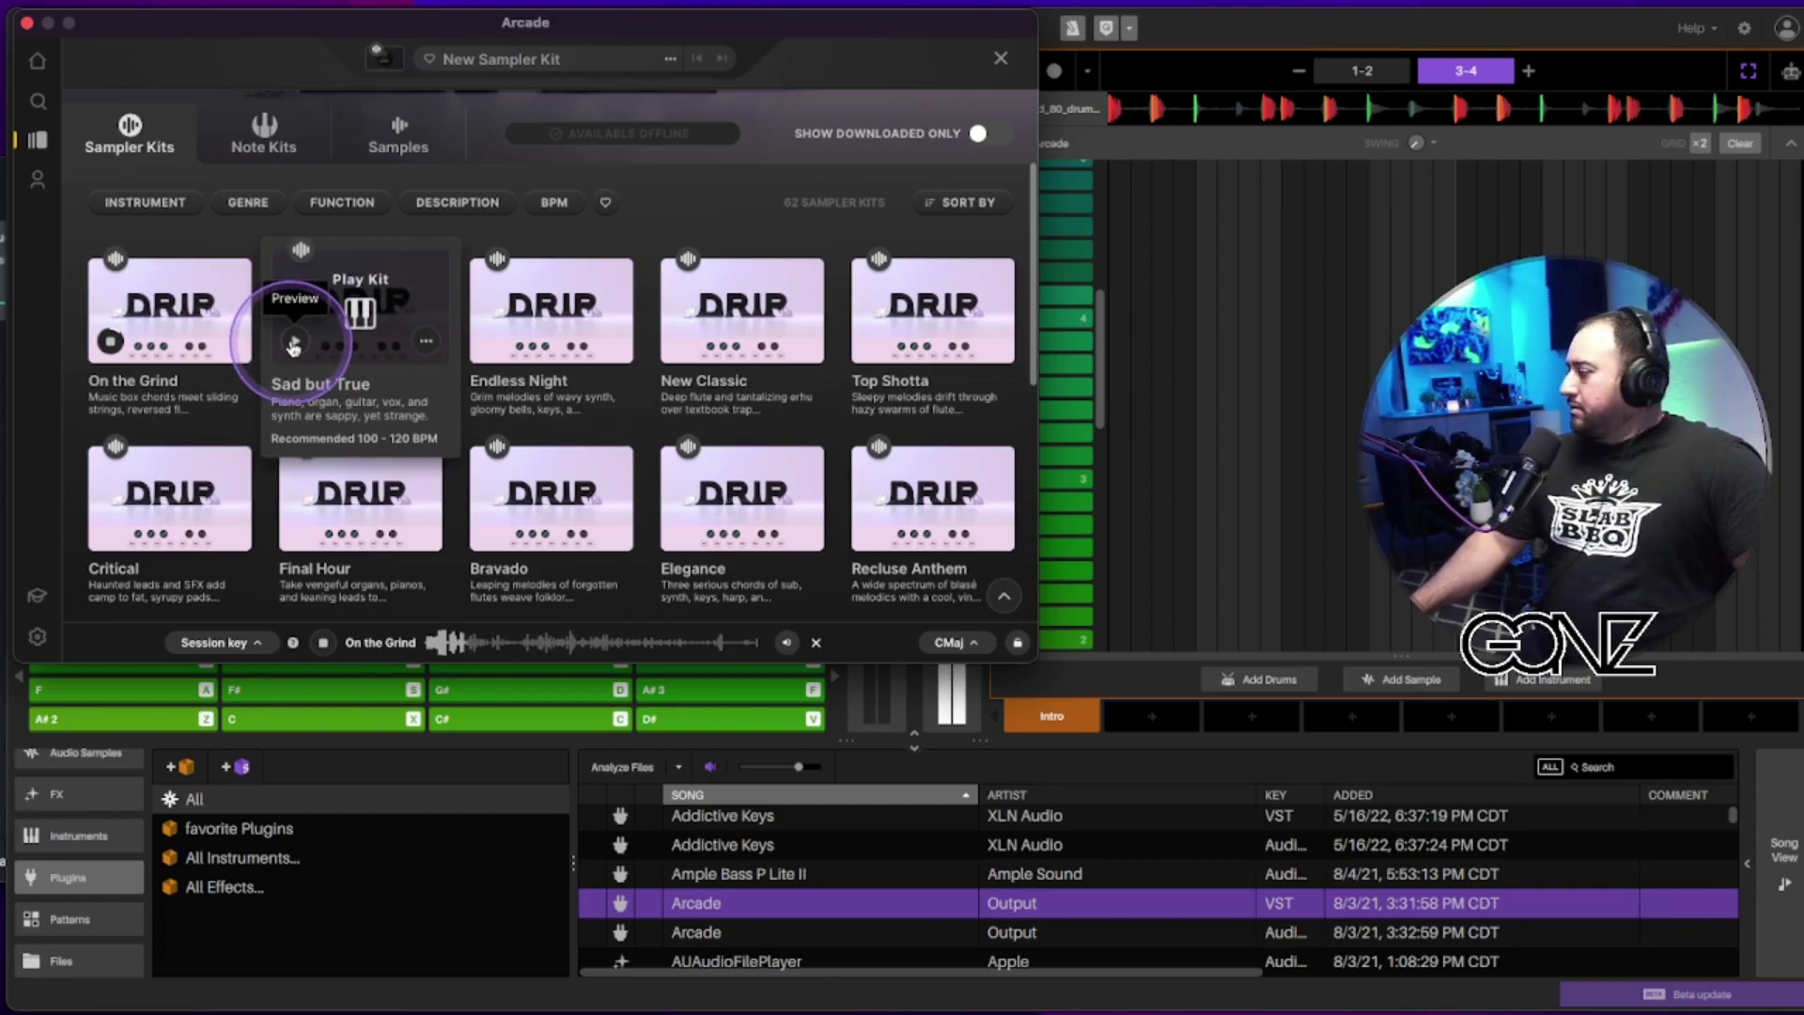
left_click(293, 344)
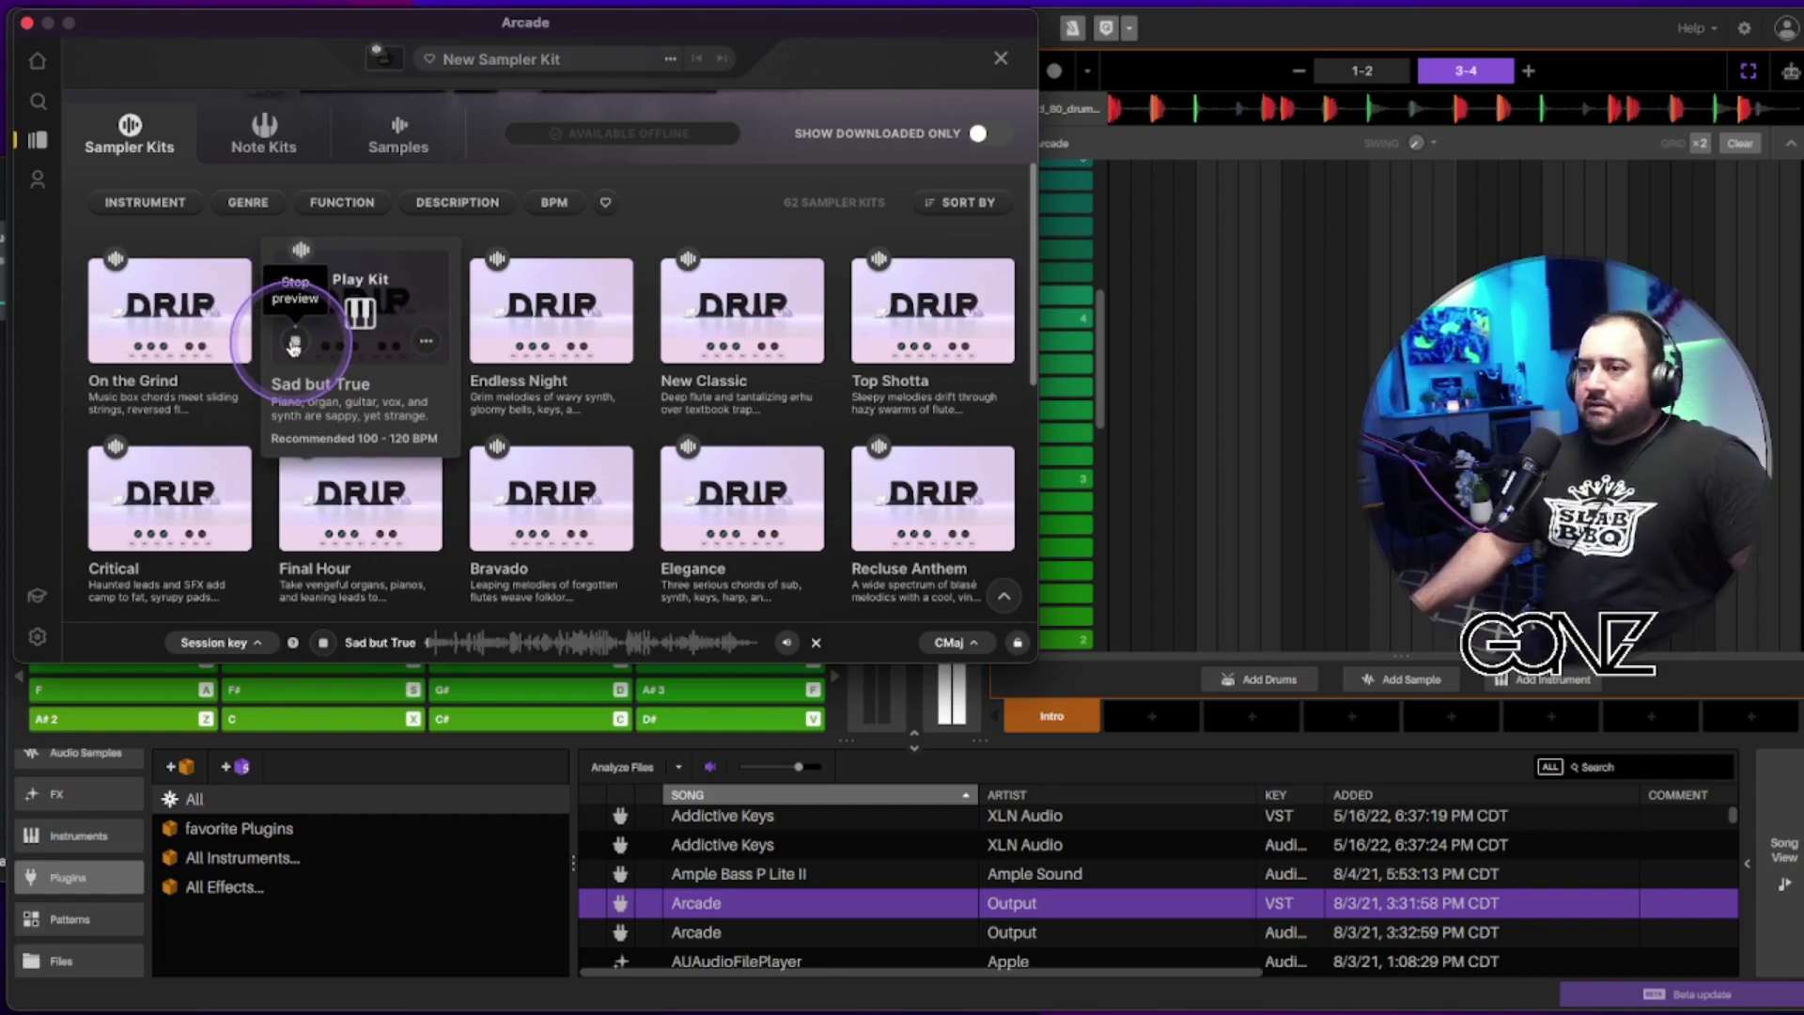
left_click(484, 339)
mouse_move(705, 315)
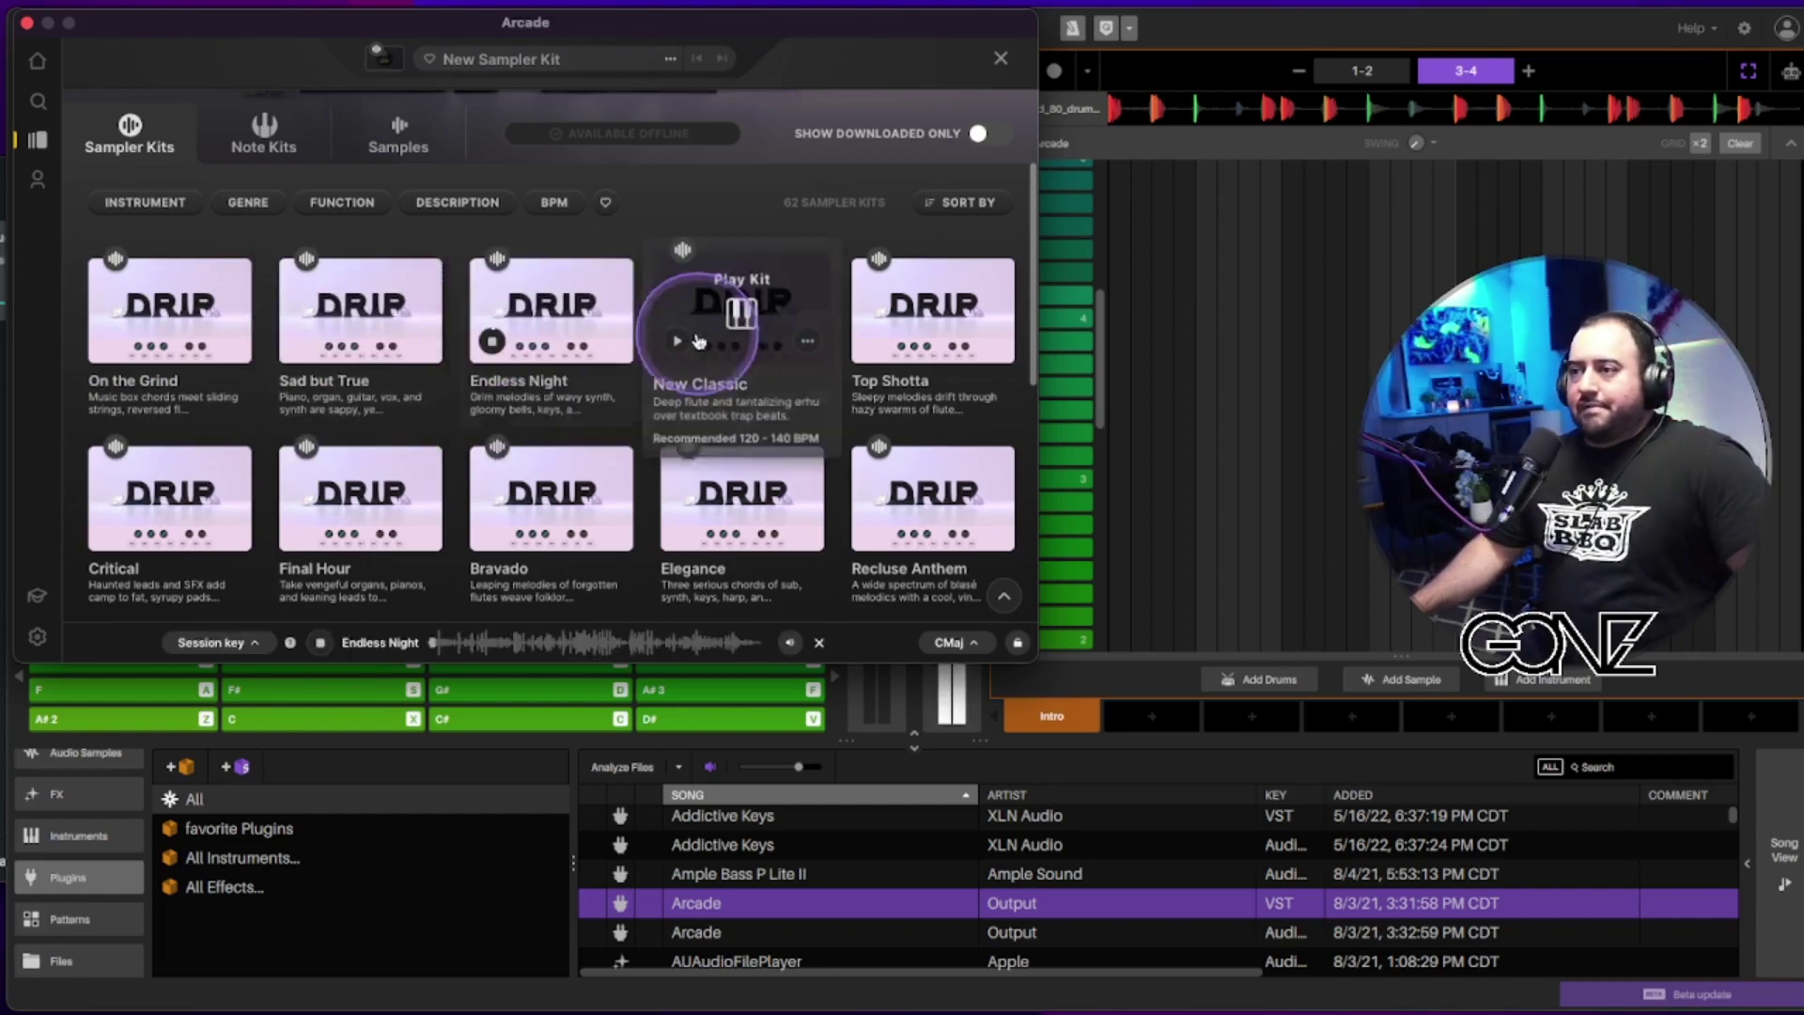
left_click(806, 294)
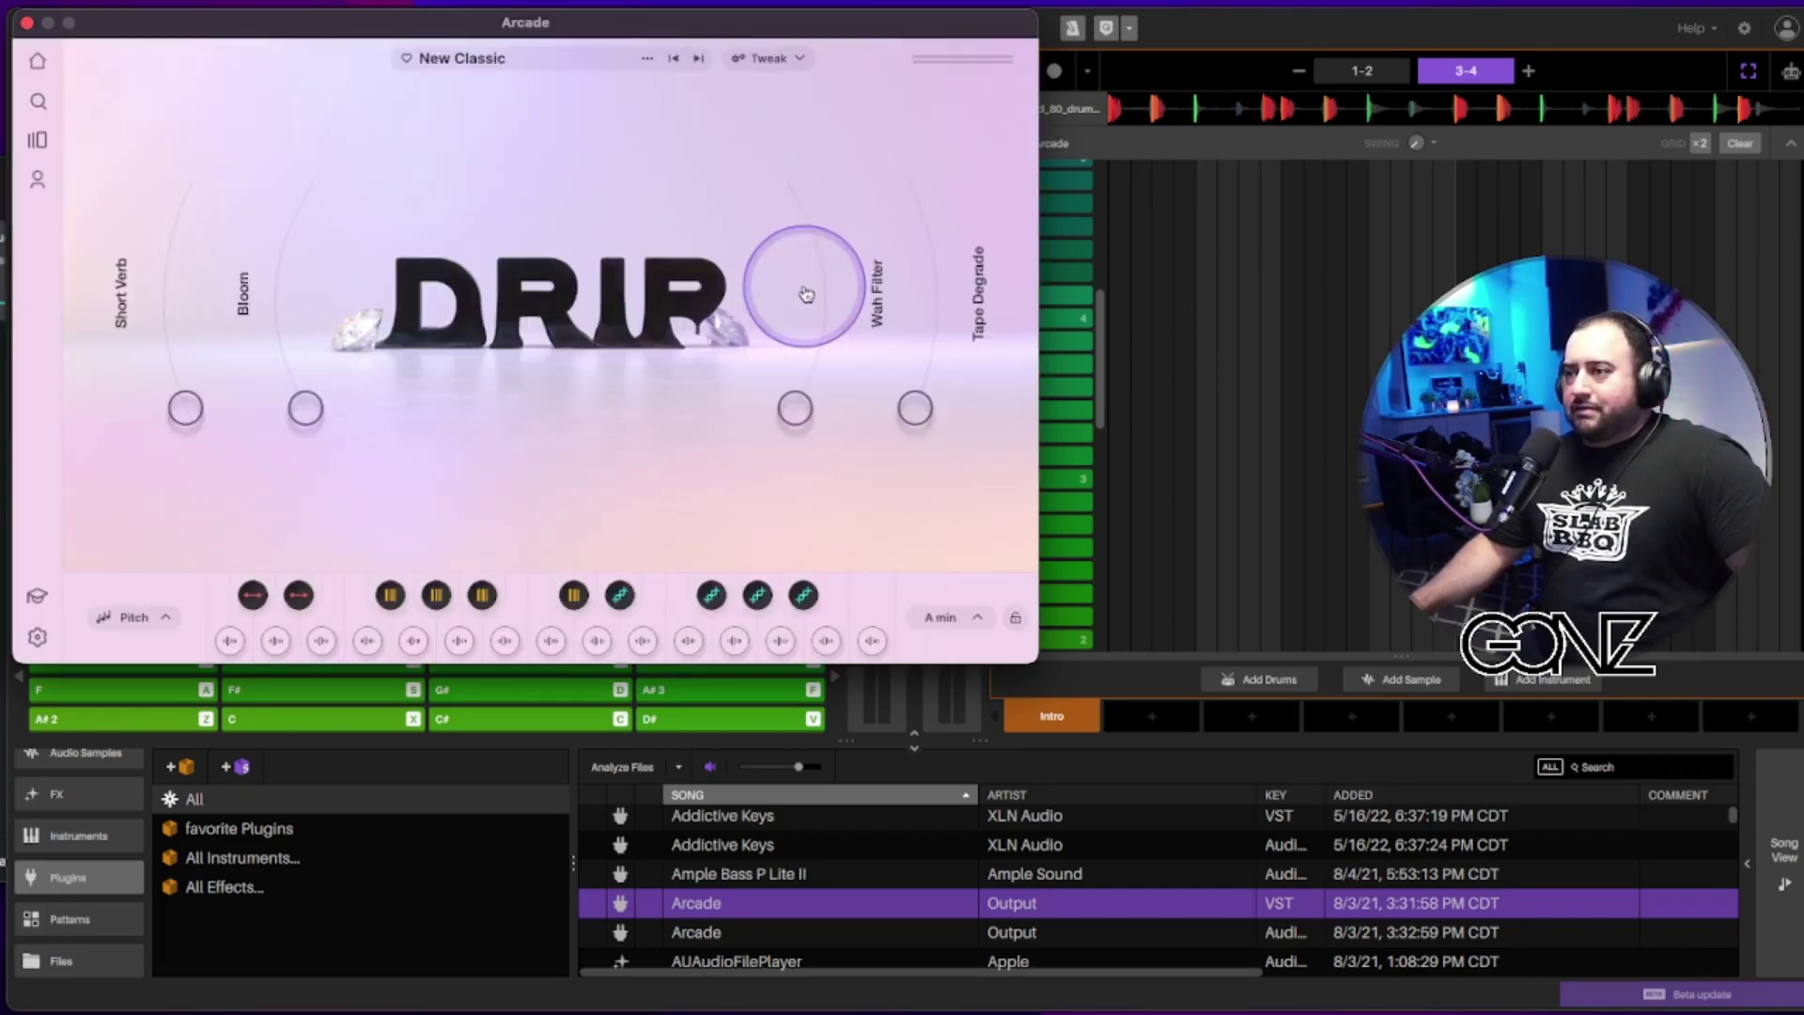
Step: Raise the New Classic kit's Short Verb amount and move Arcade right to uncover the pads
left_click_drag(683, 28, 774, 181)
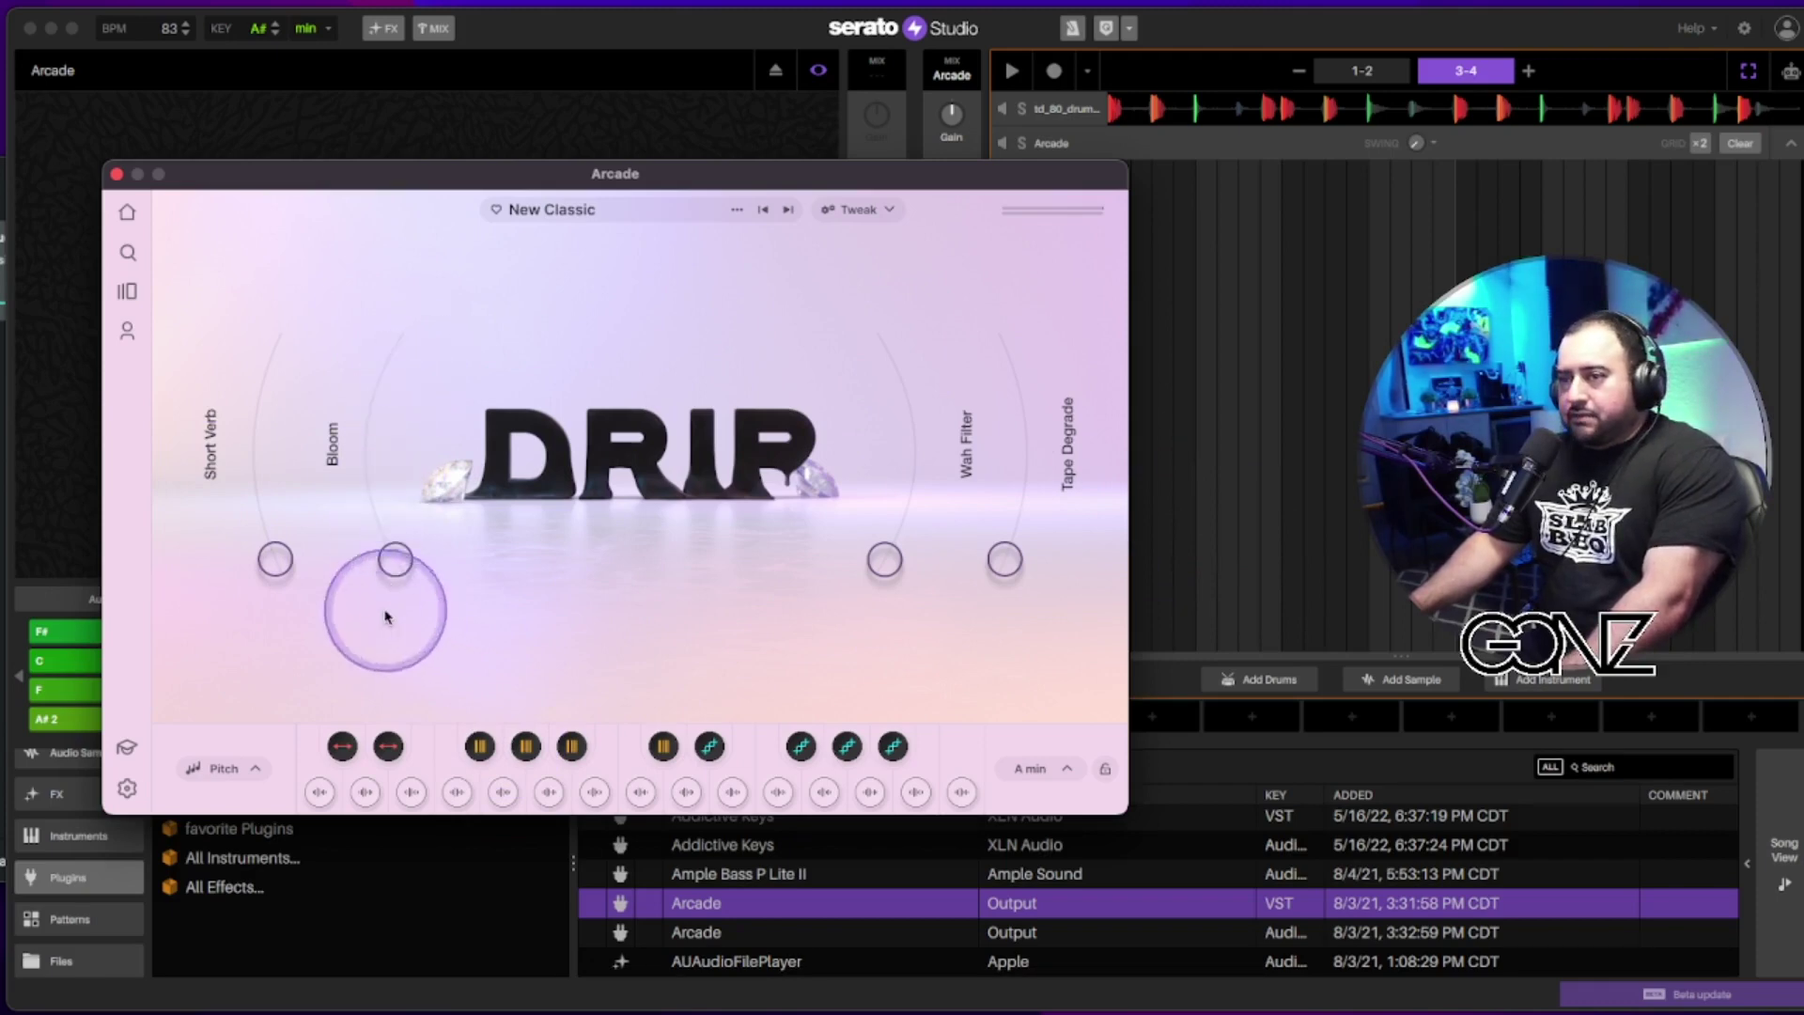
left_click_drag(275, 560, 272, 542)
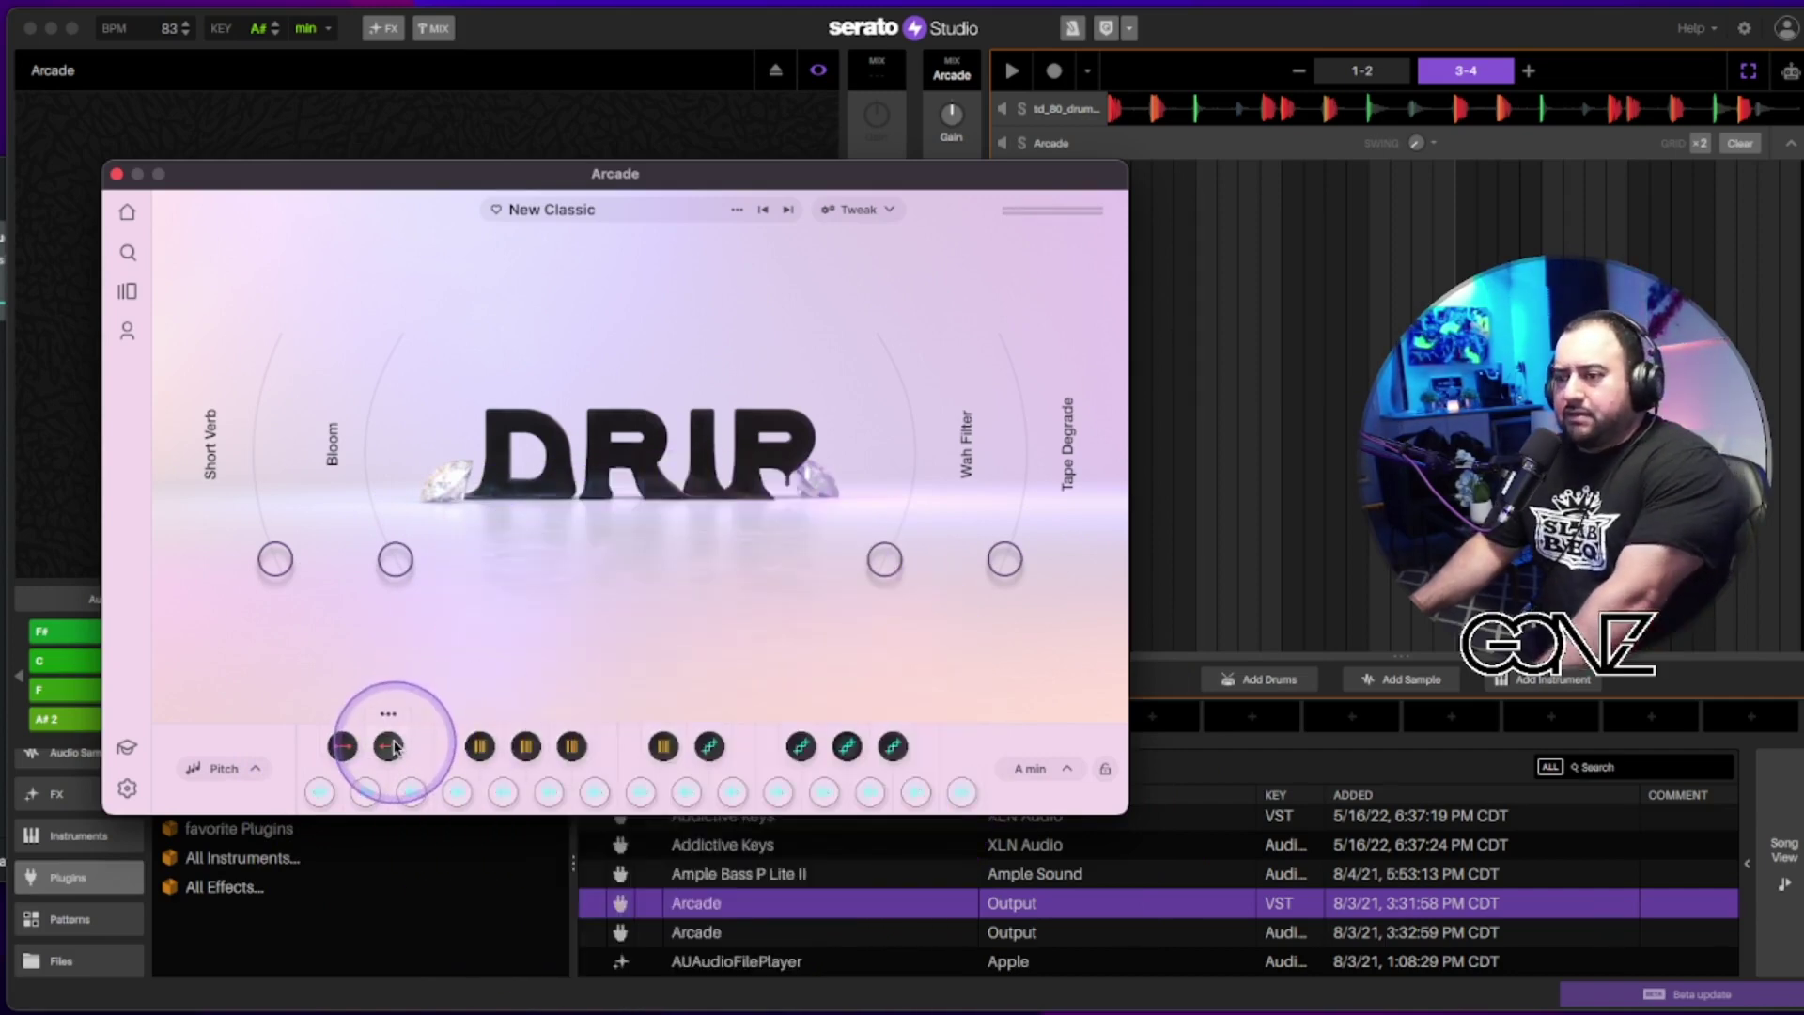
left_click_drag(650, 179, 1335, 124)
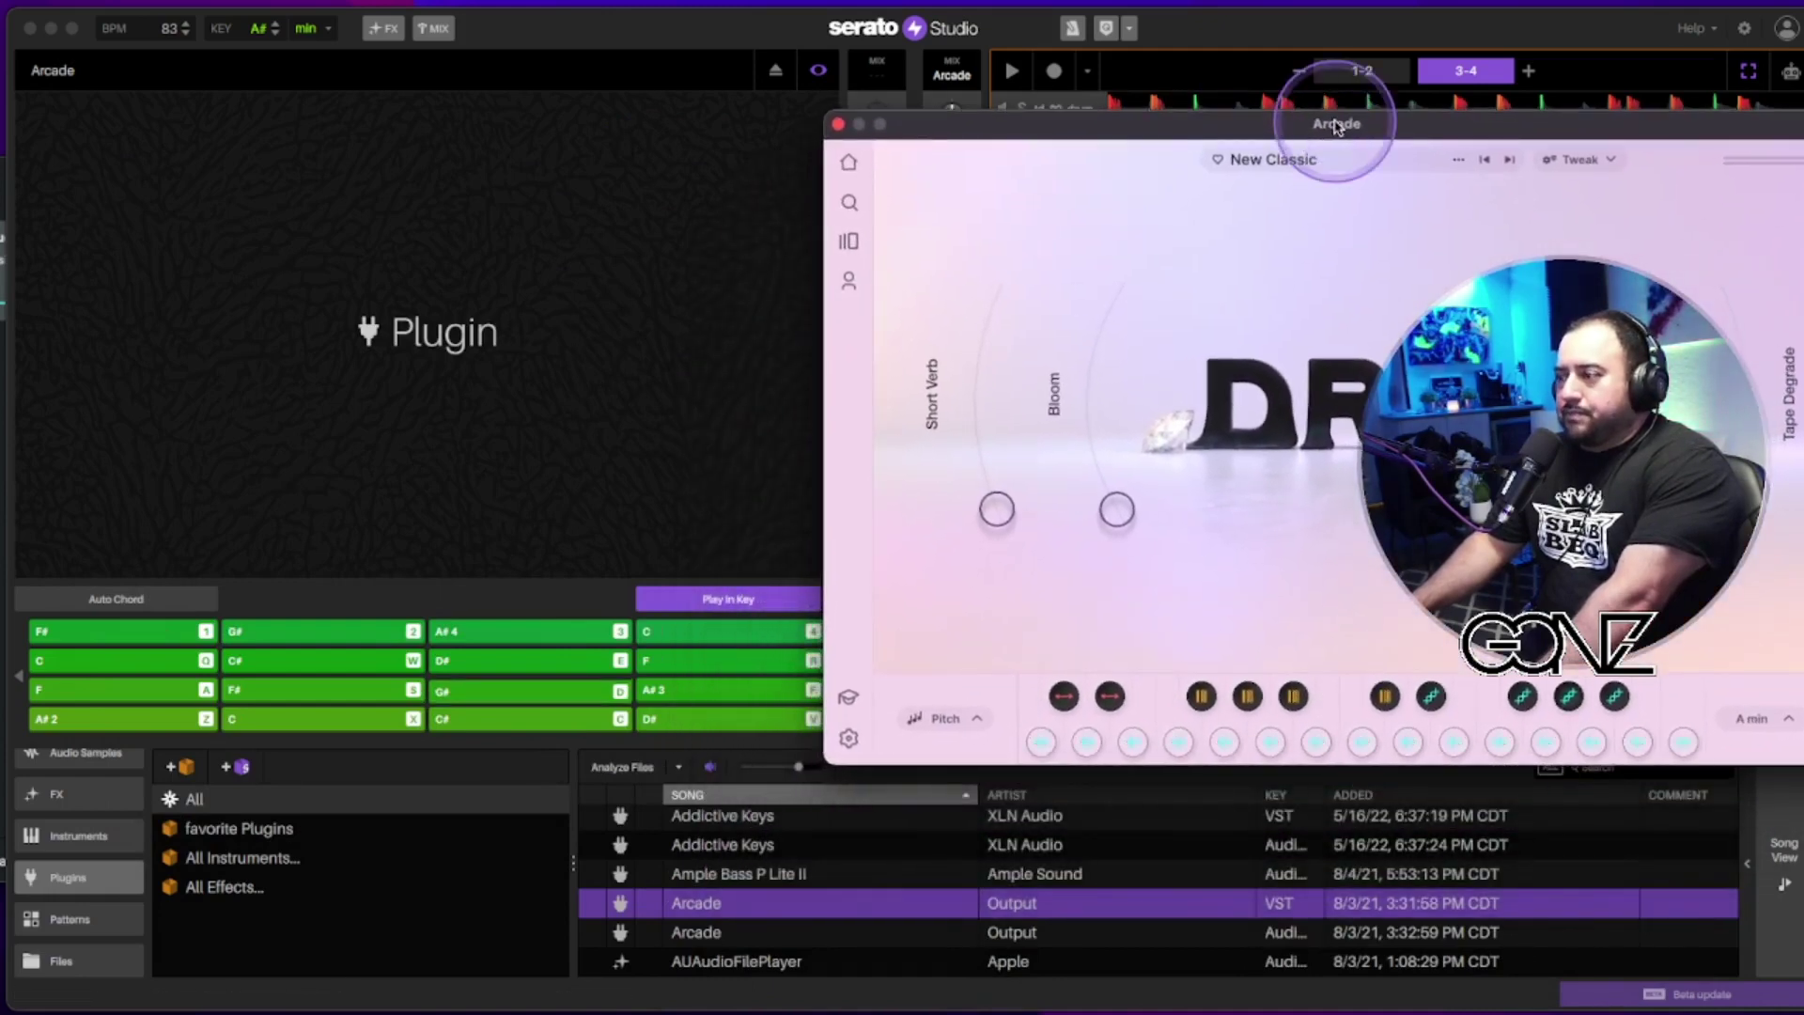
Step: Turn off Play In Key so the pads play all notes, then move Arcade back left
left_click(738, 599)
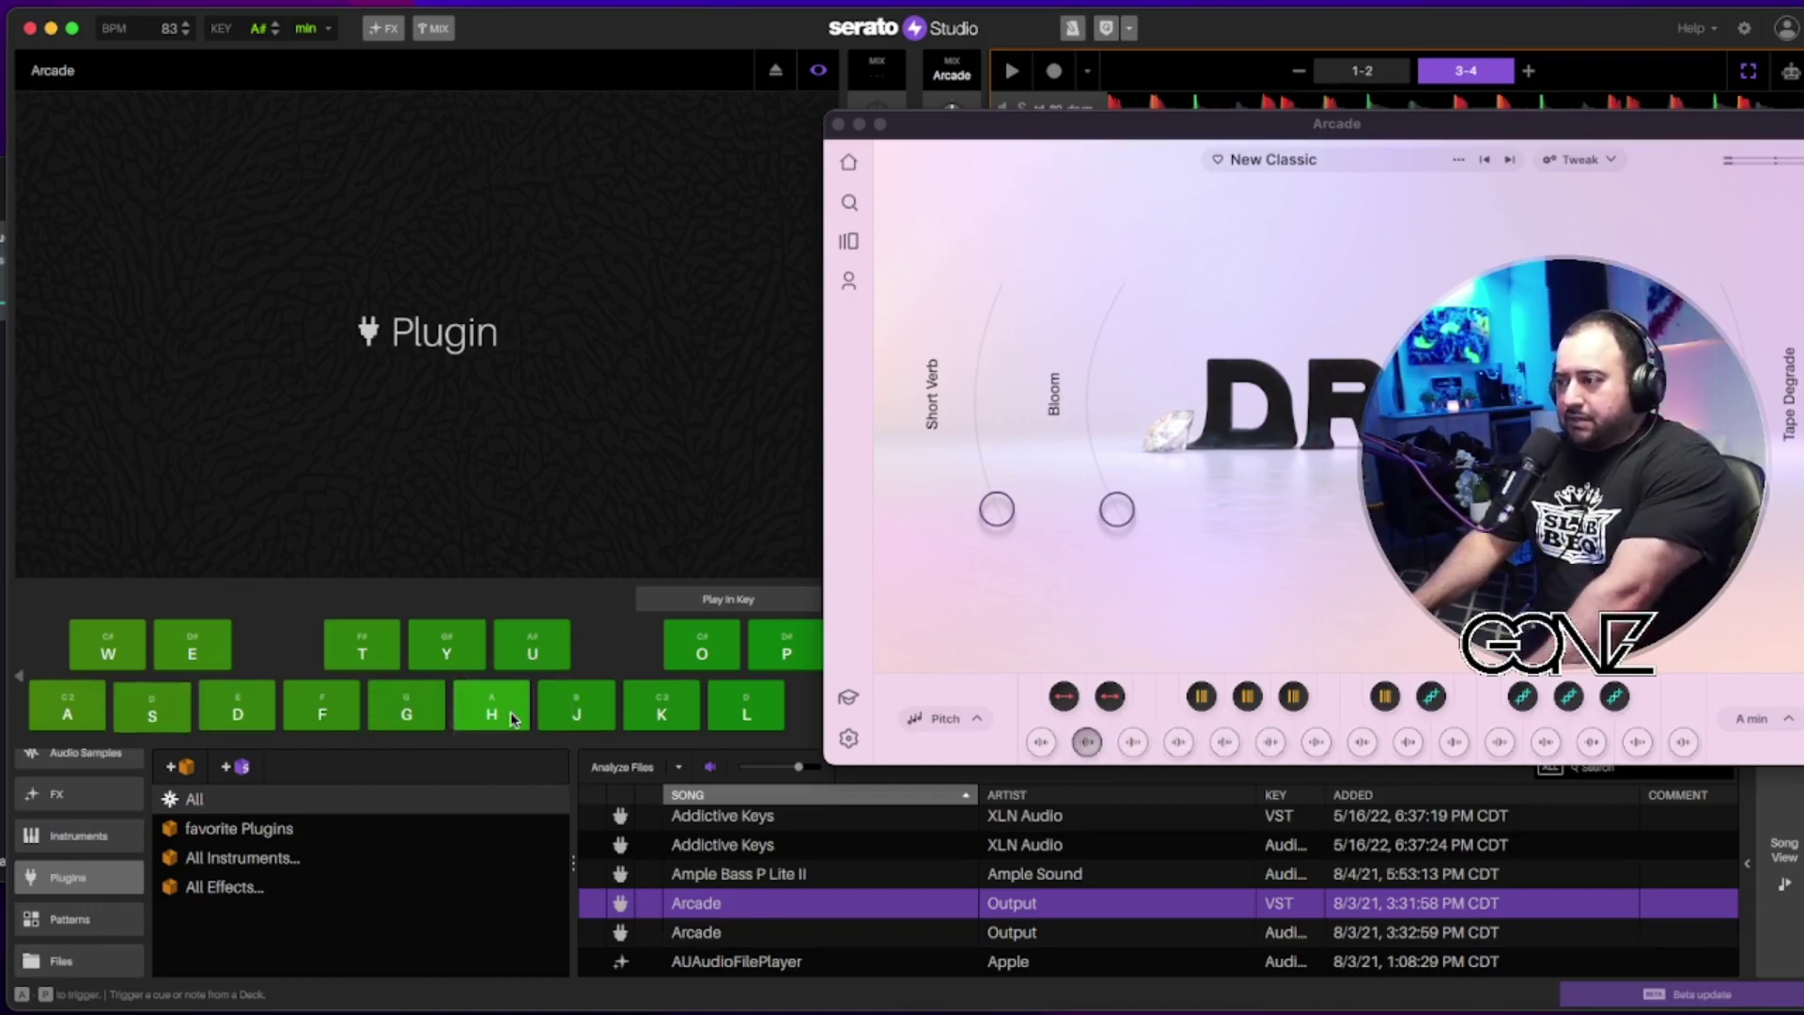
left_click_drag(1410, 125, 713, 139)
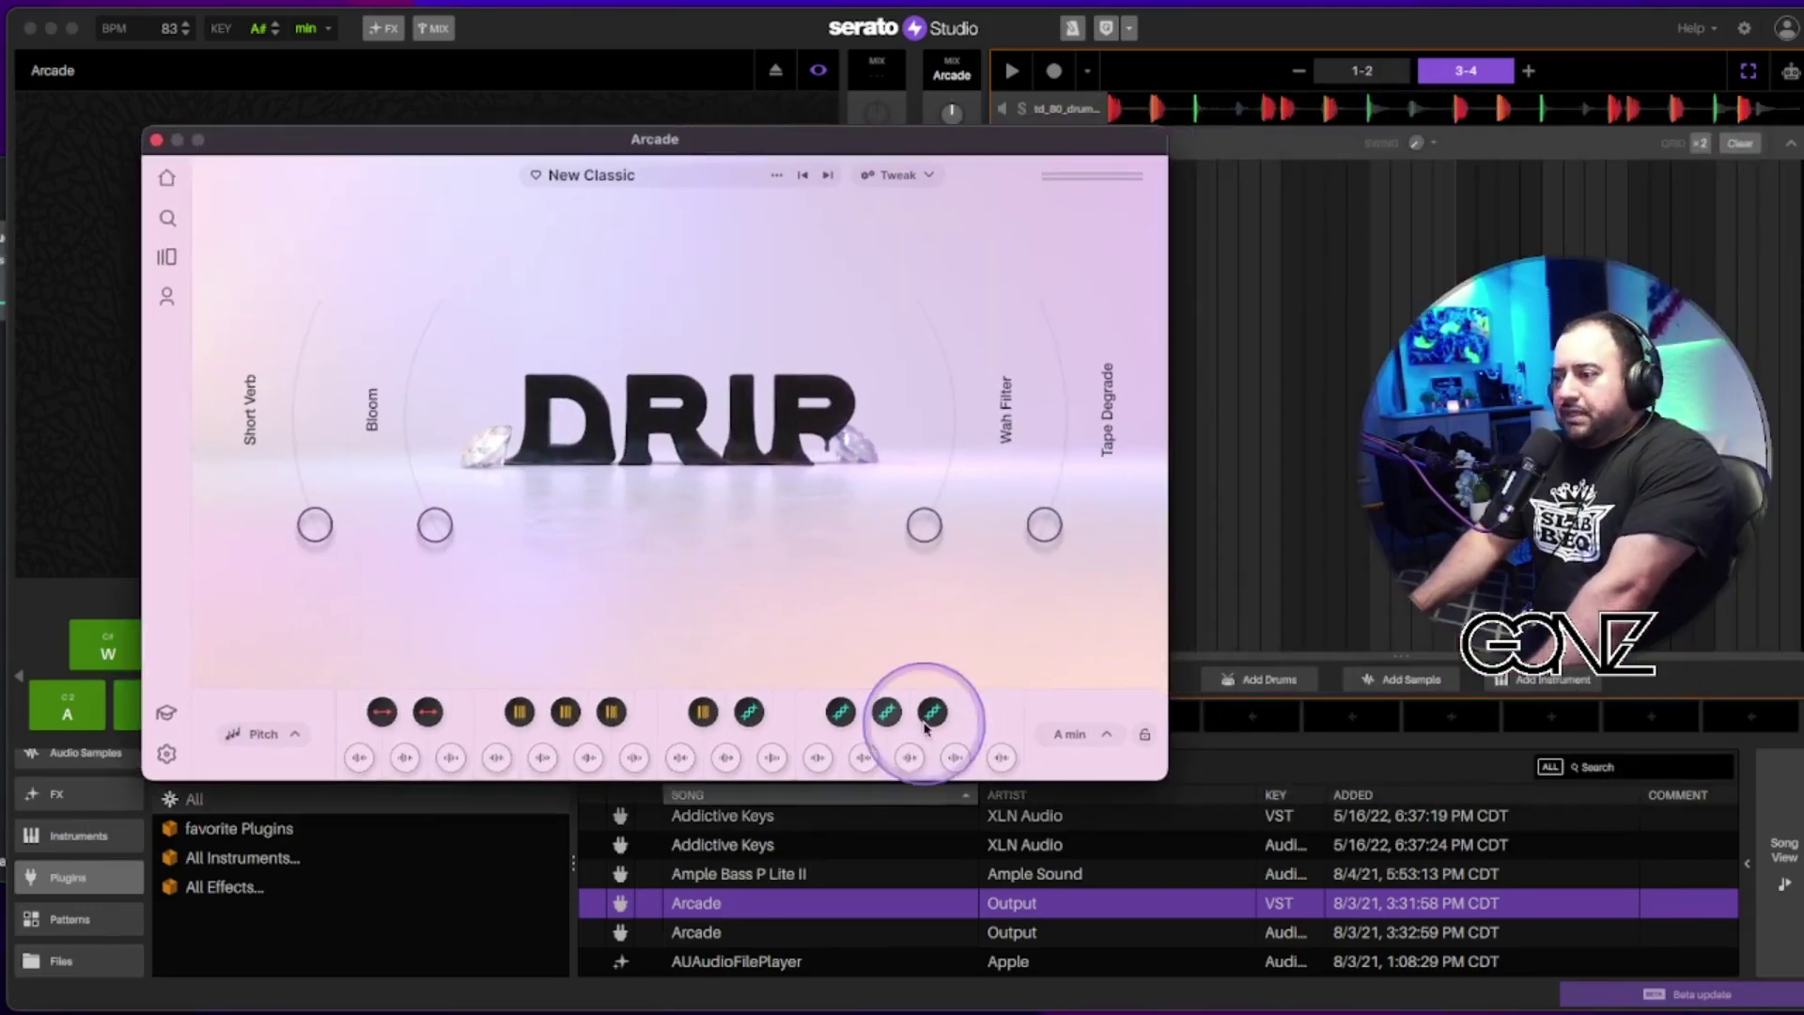
Step: Change Arcade's session key from A min to A# min
left_click(1080, 734)
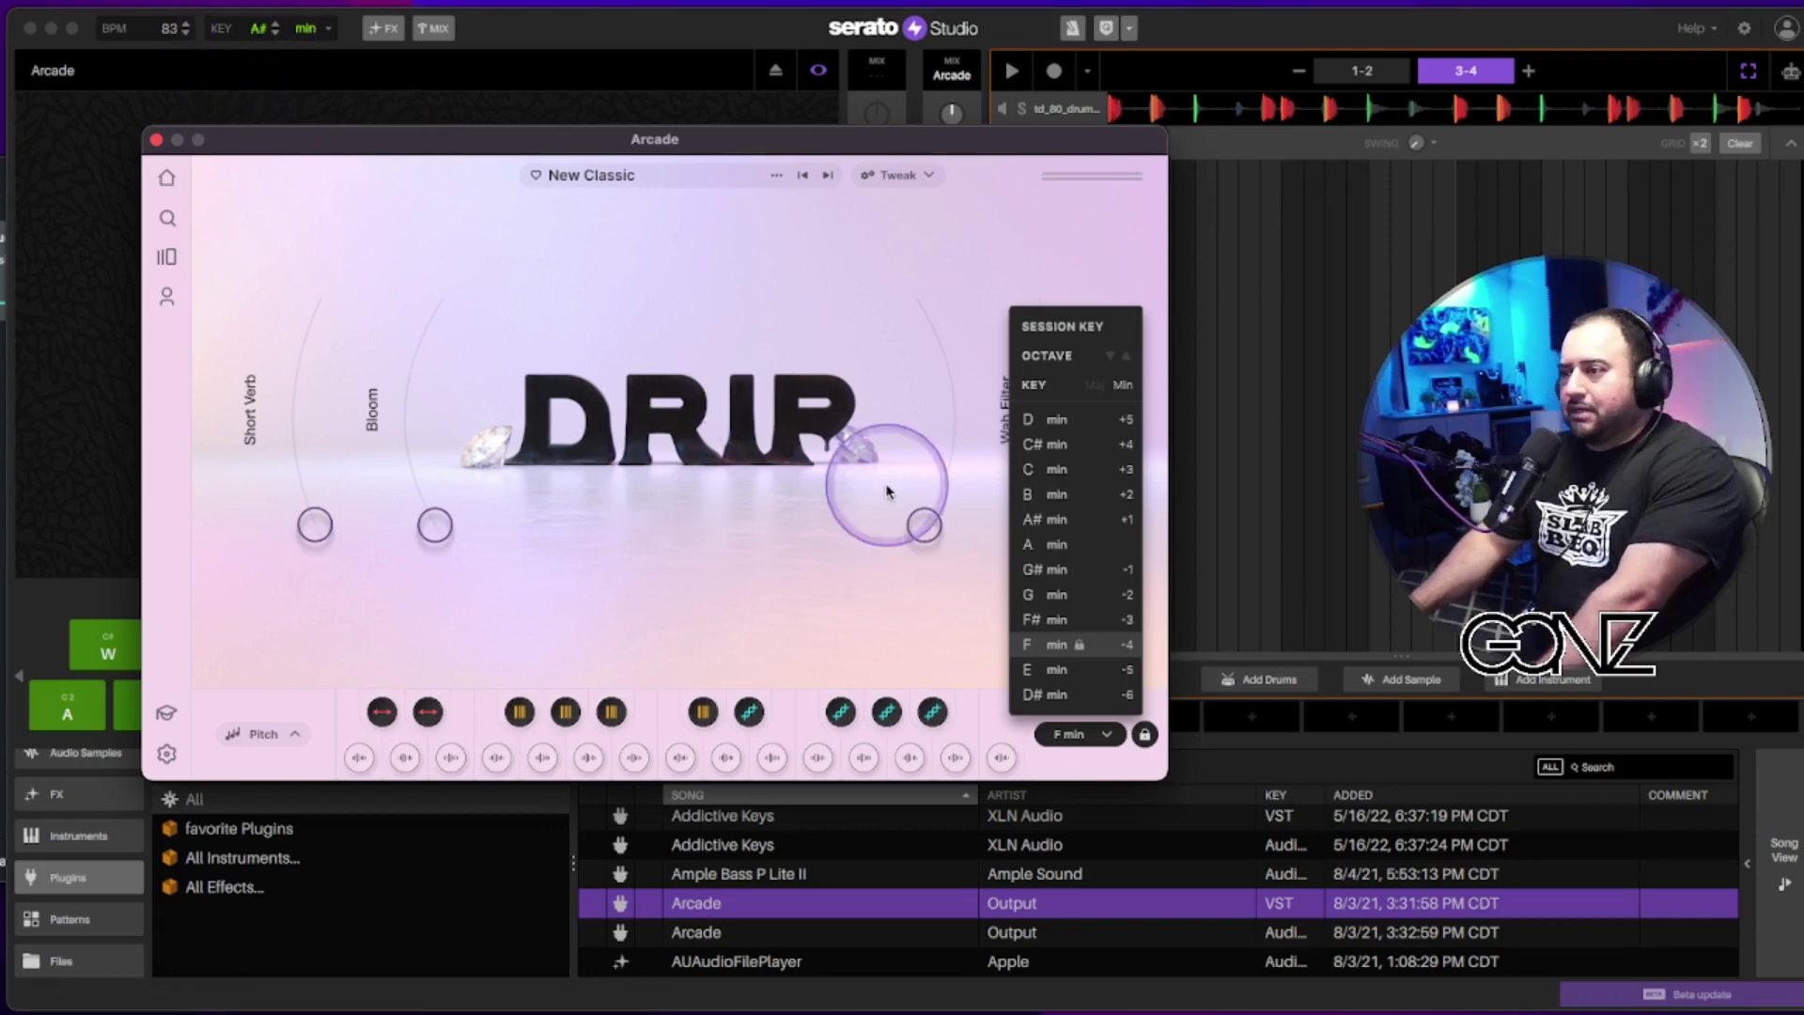
left_click(846, 591)
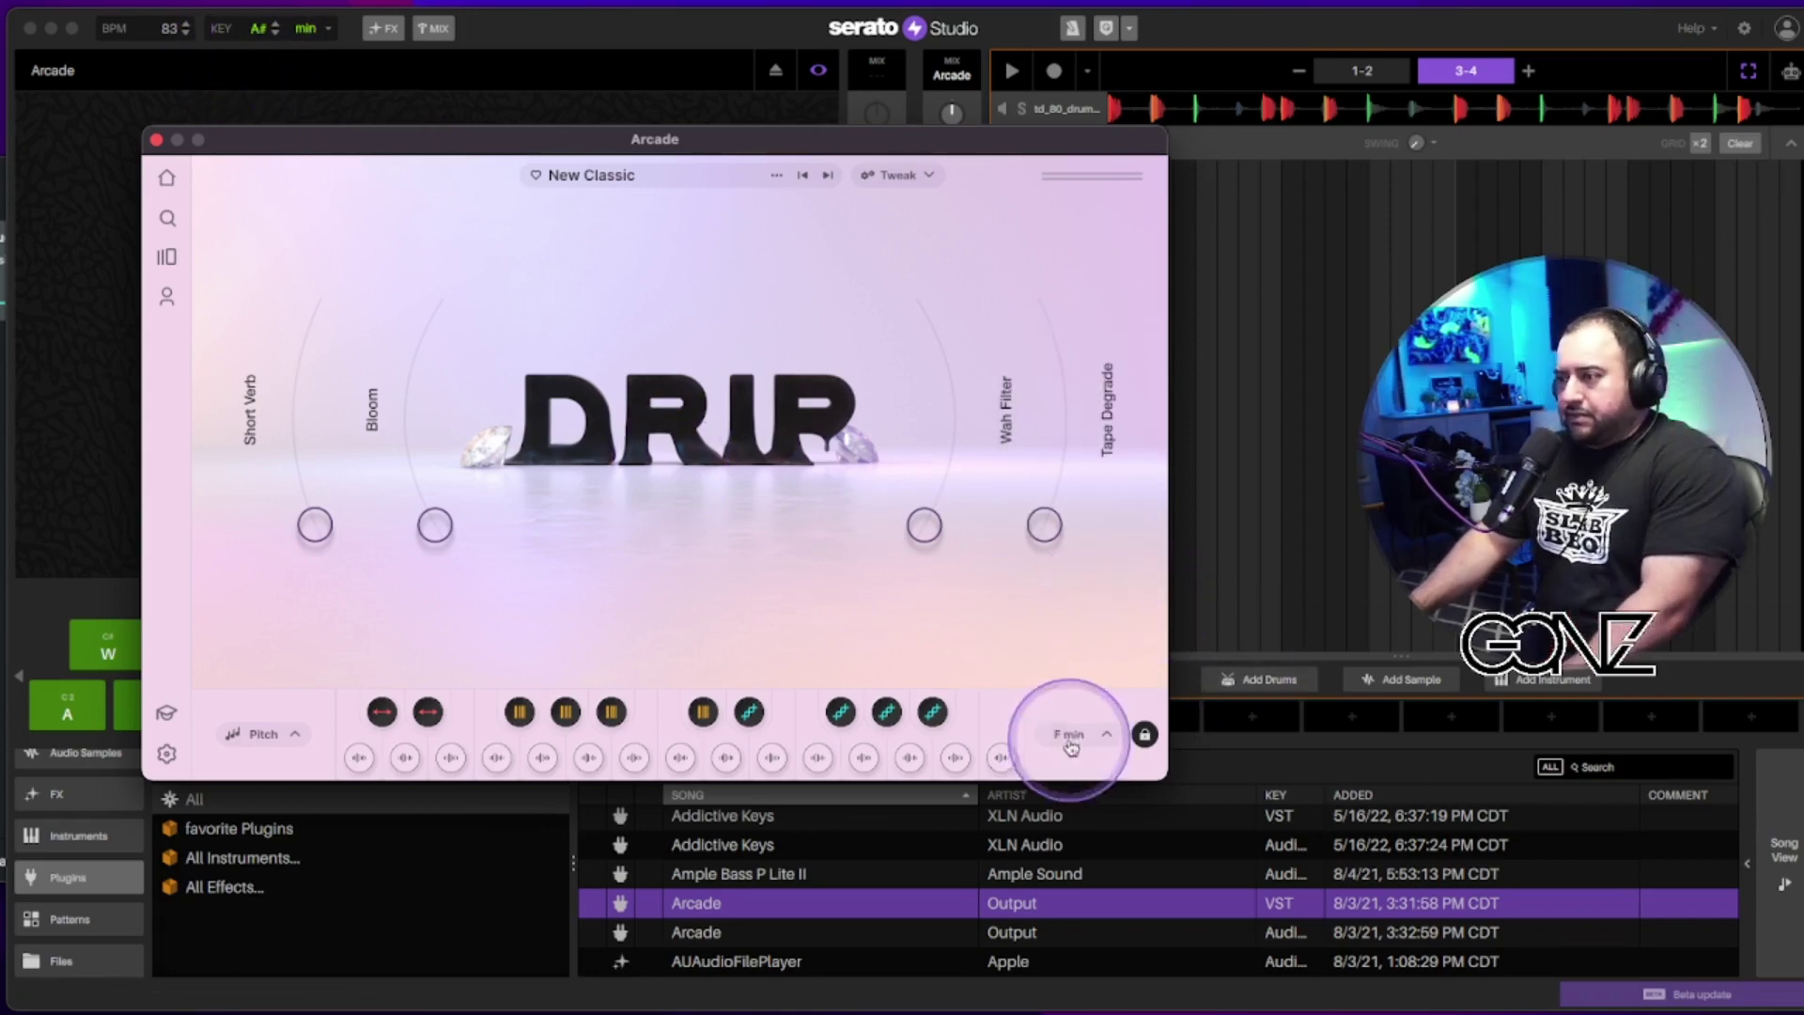
left_click(1095, 738)
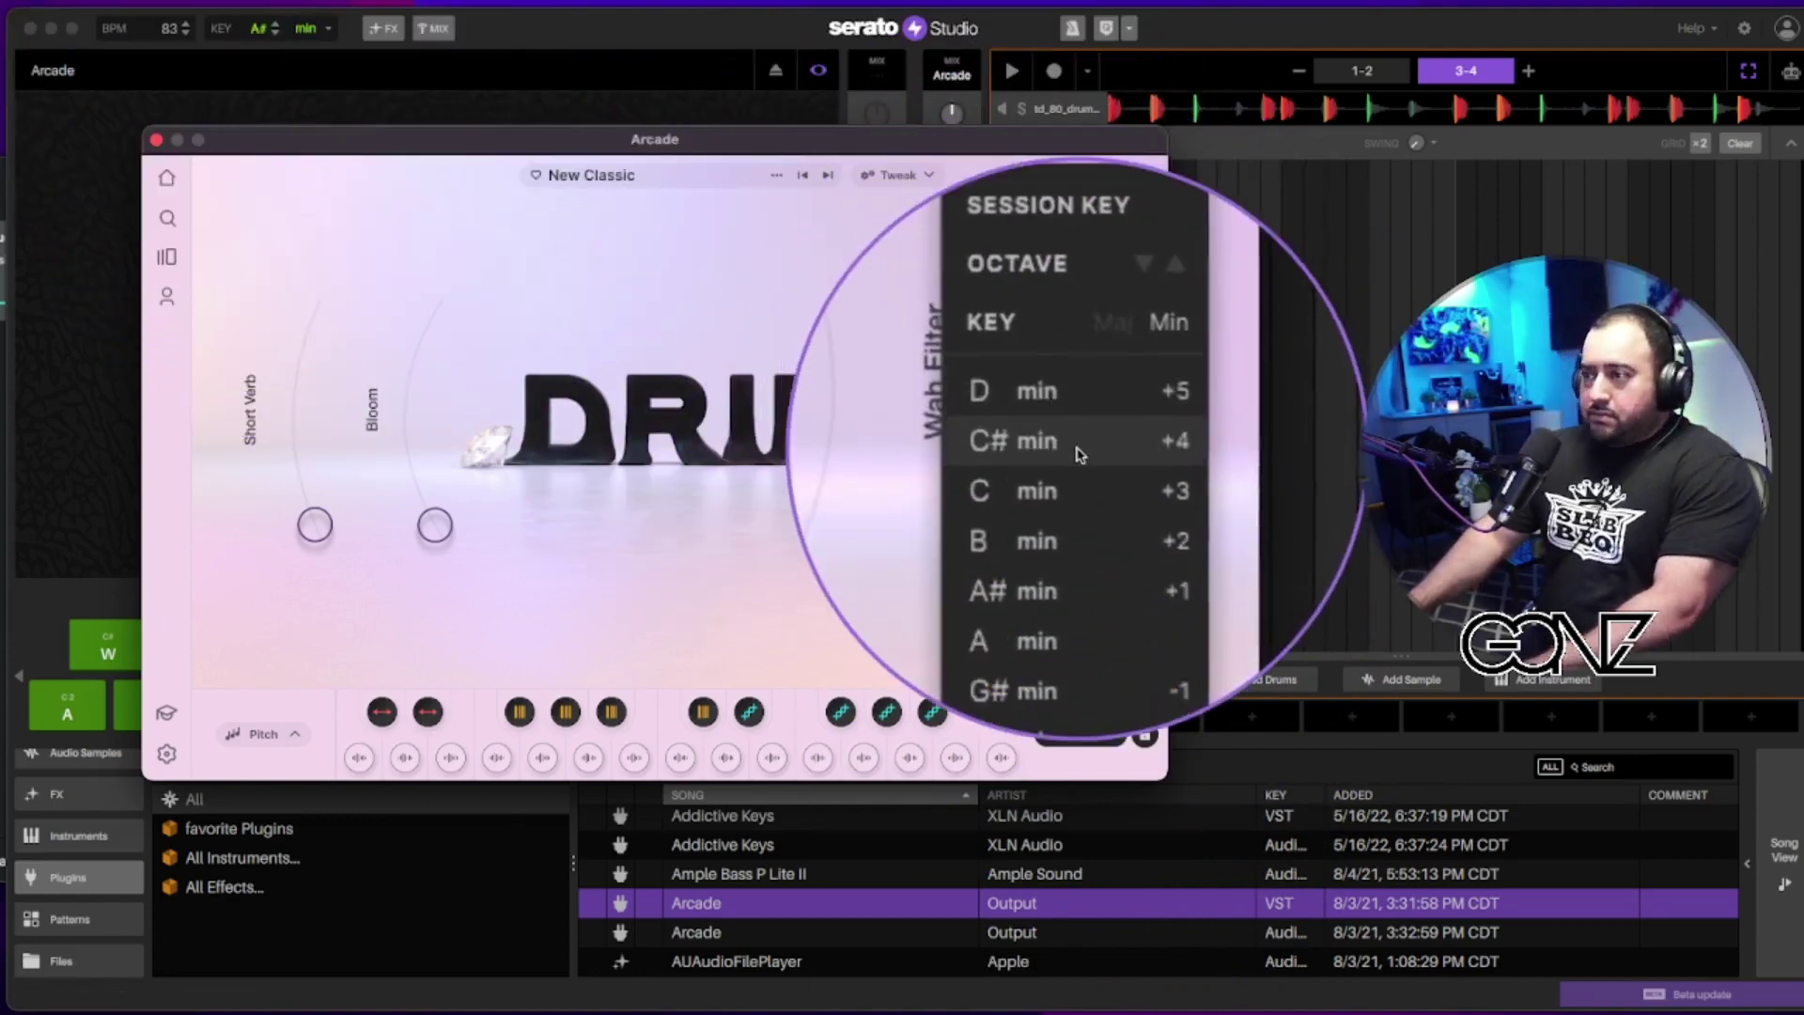
left_click(1058, 519)
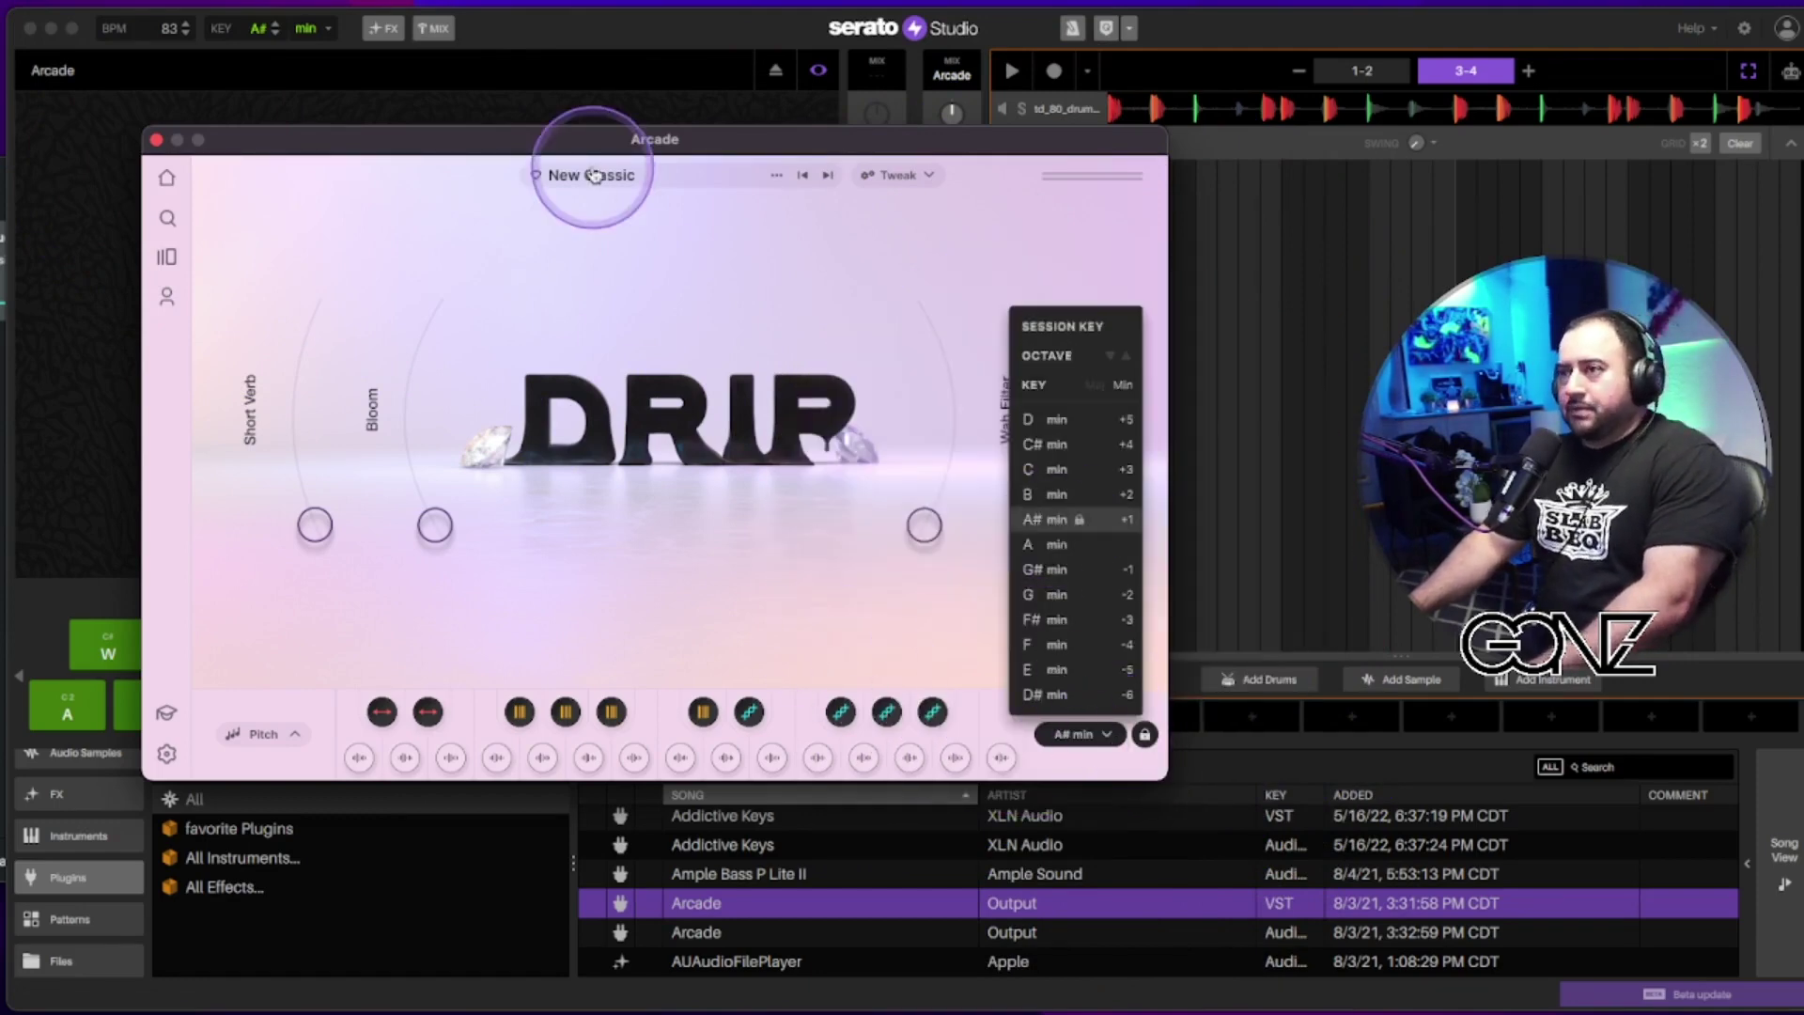
left_click_drag(611, 155, 554, 75)
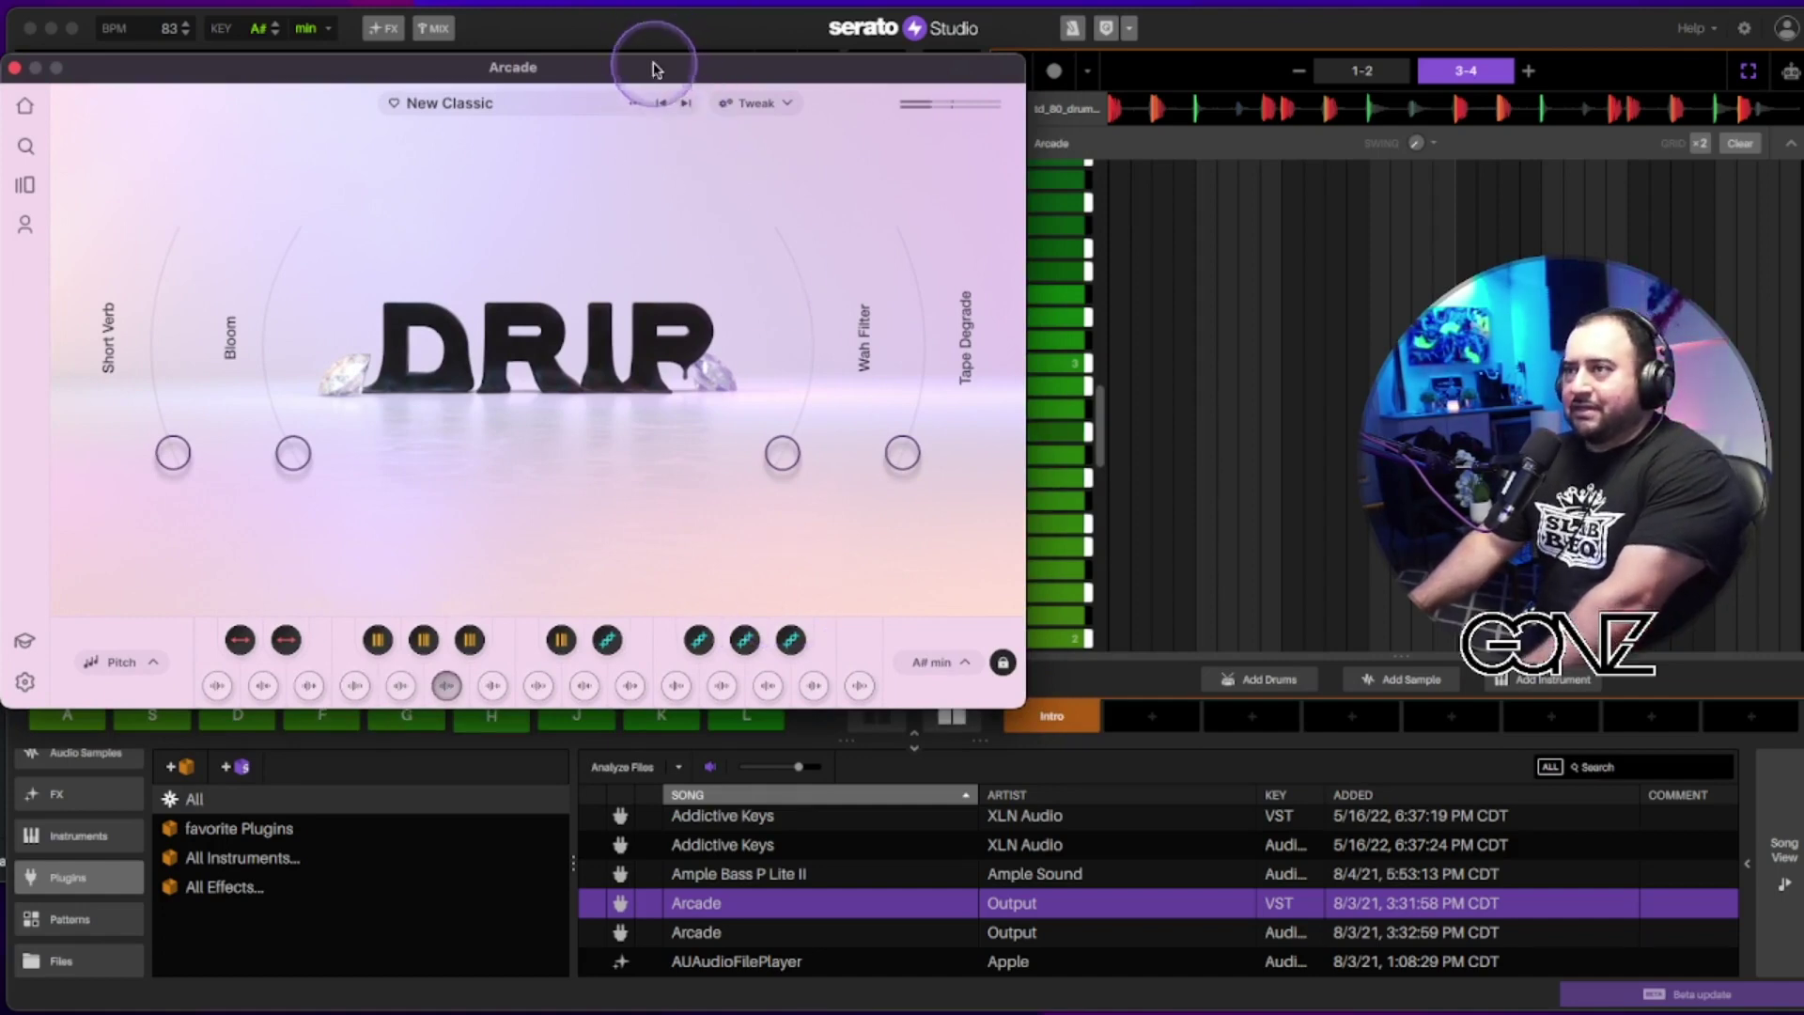
Step: Shift the pads down an octave and reposition the Arcade window to the right
left_click_drag(656, 64, 1669, 80)
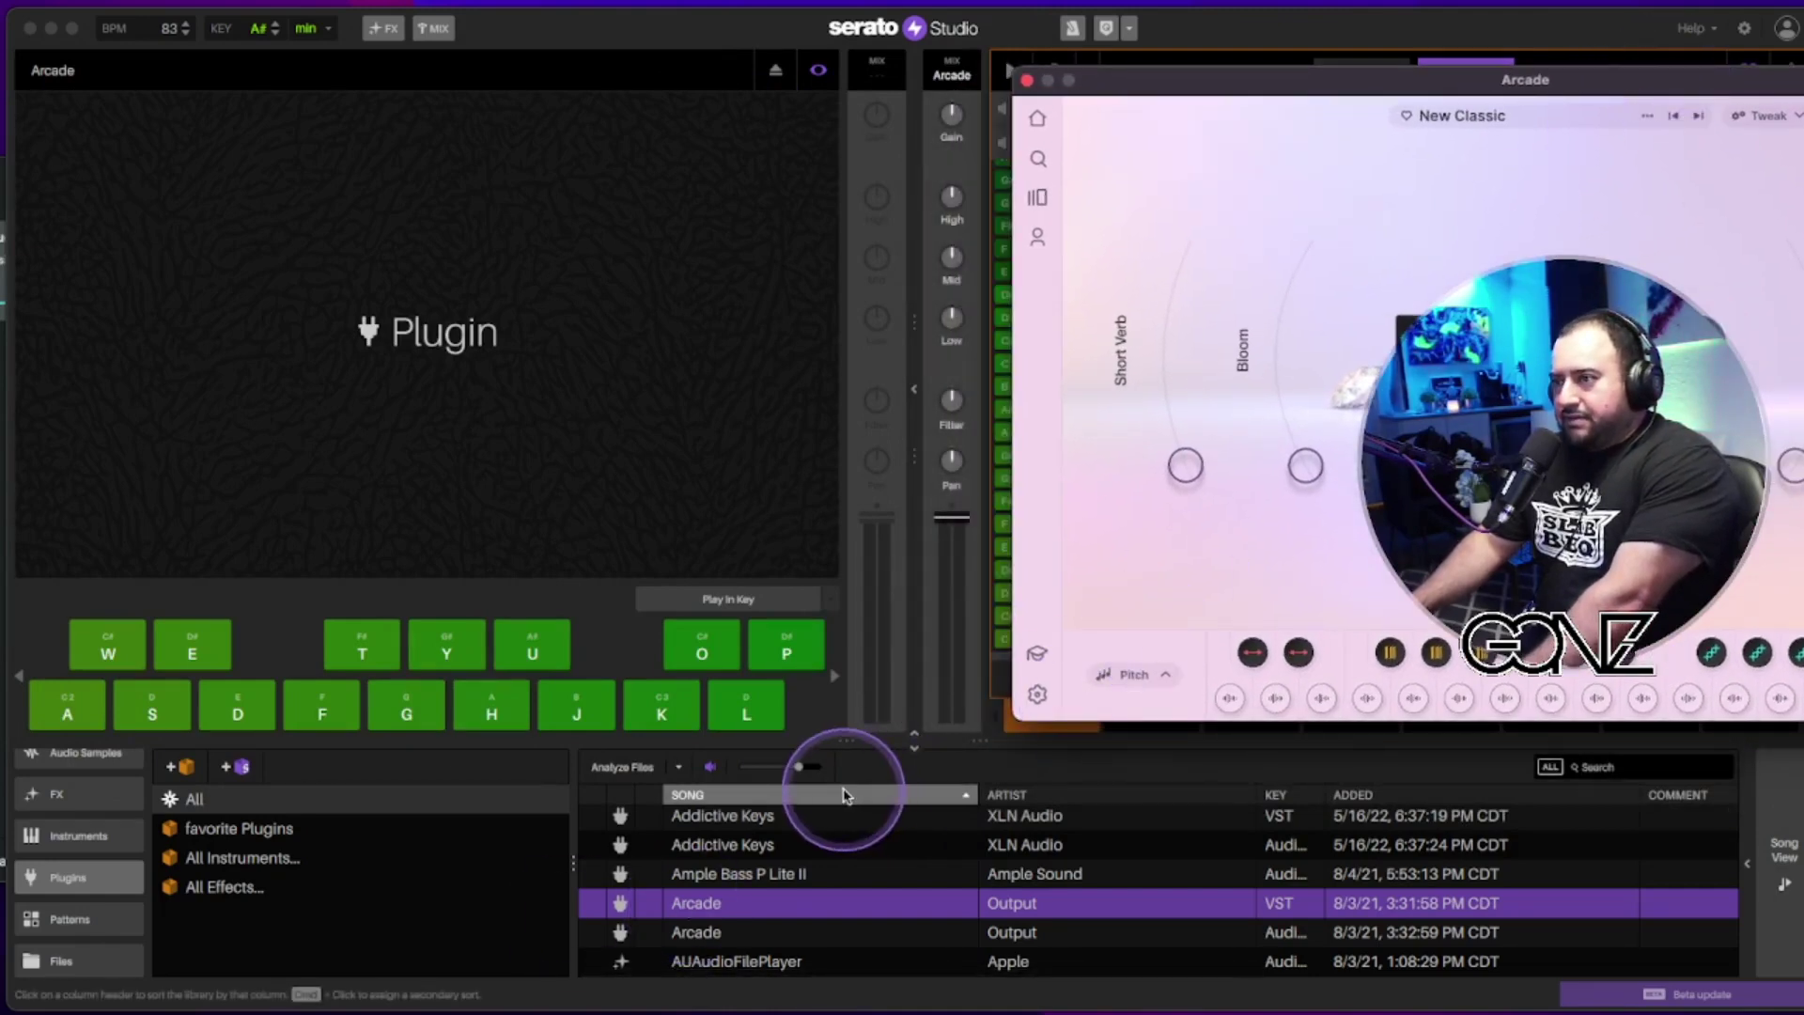
left_click(21, 679)
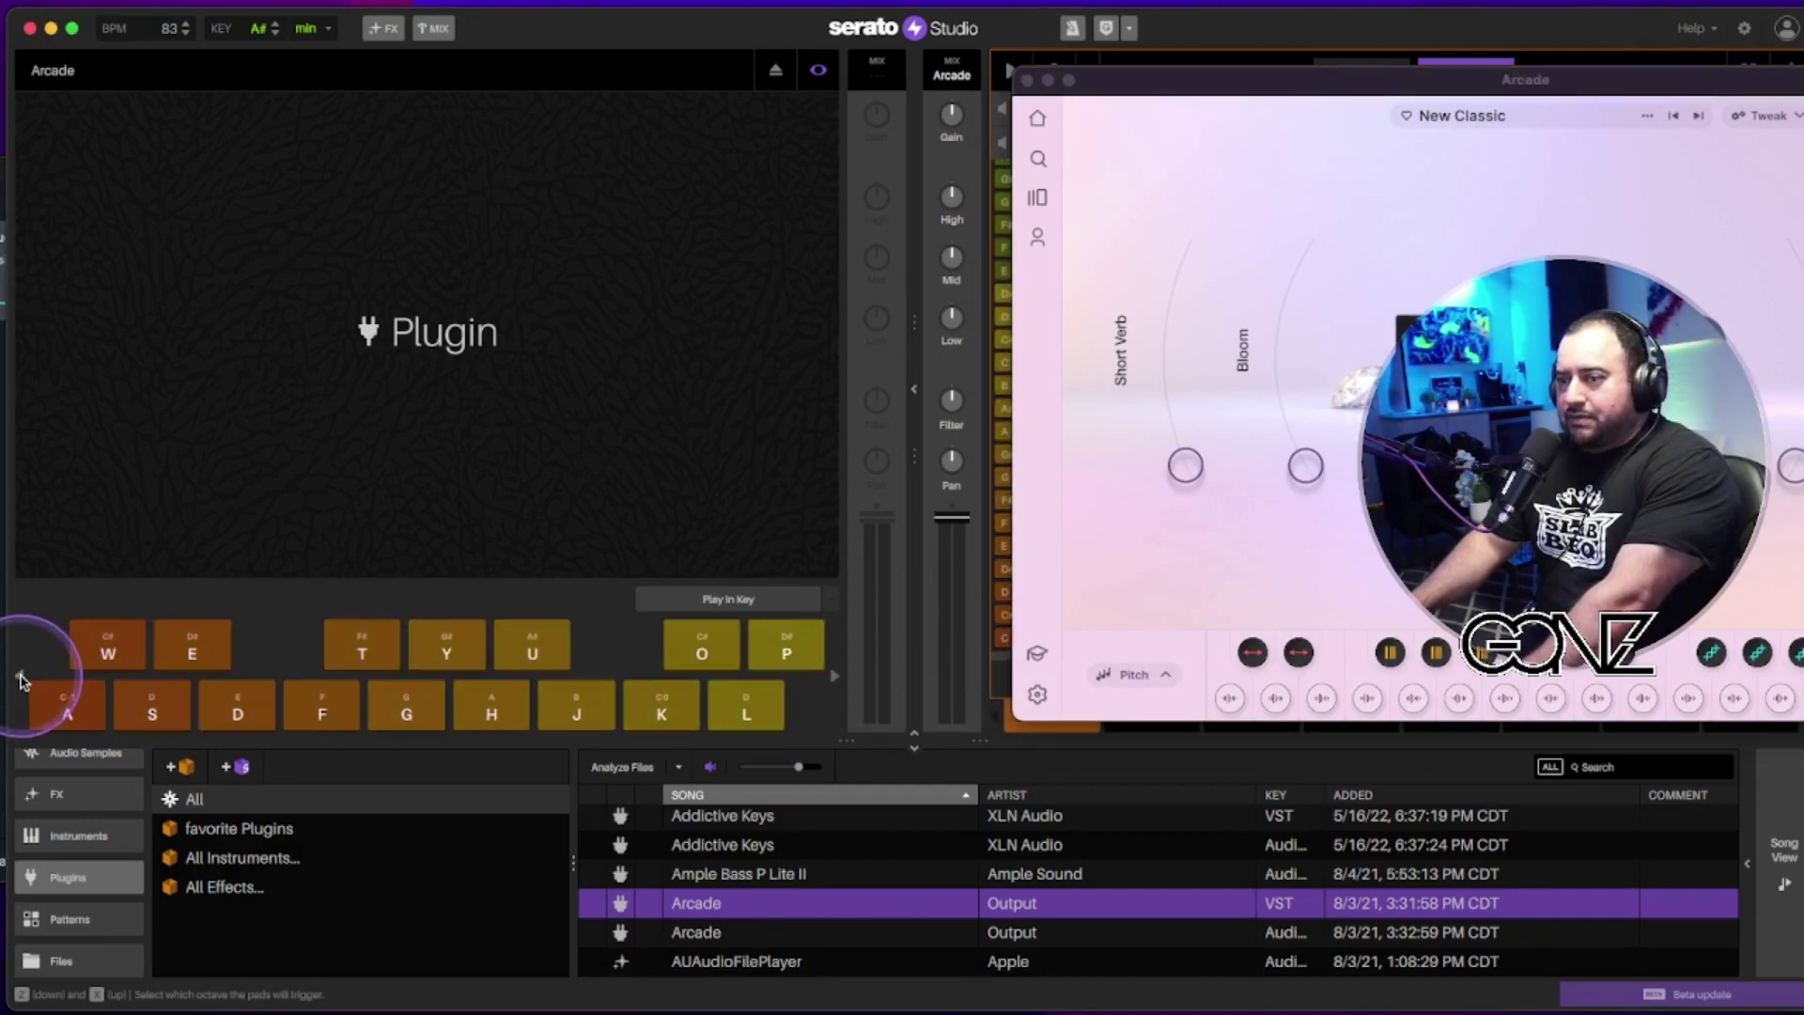
left_click(1055, 342)
left_click_drag(1238, 81, 736, 100)
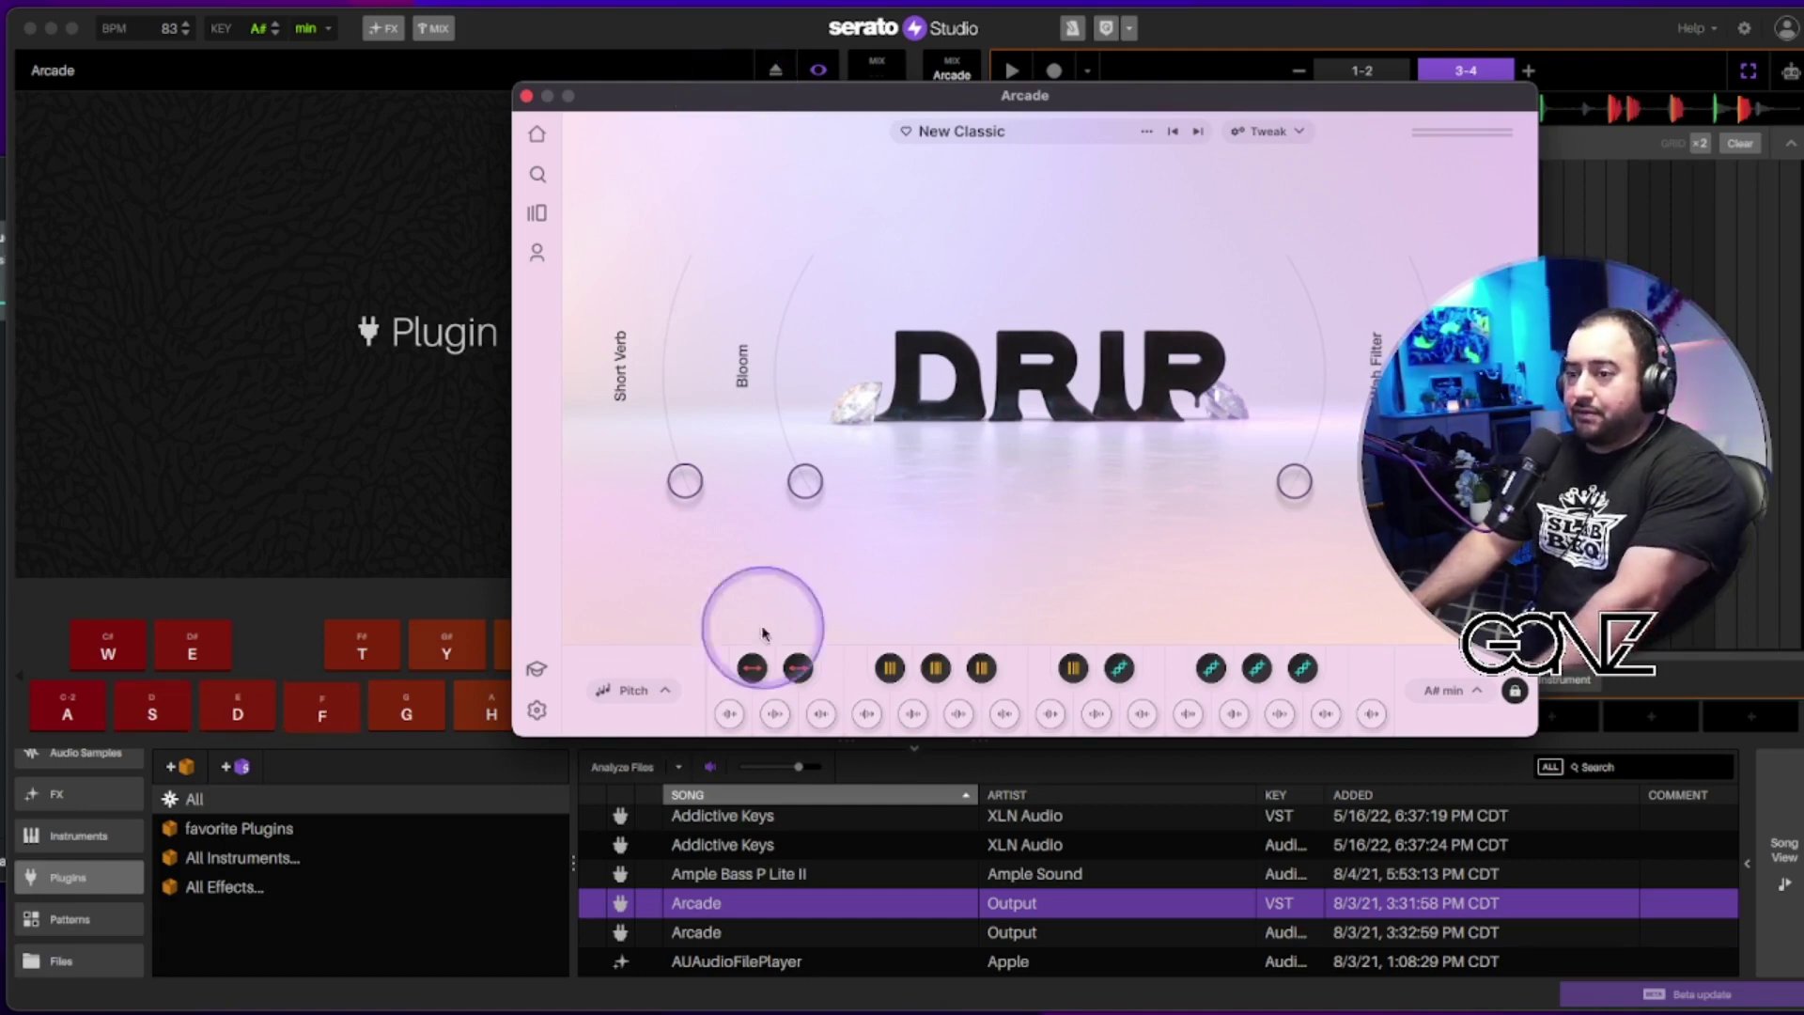
left_click_drag(783, 94, 1217, 91)
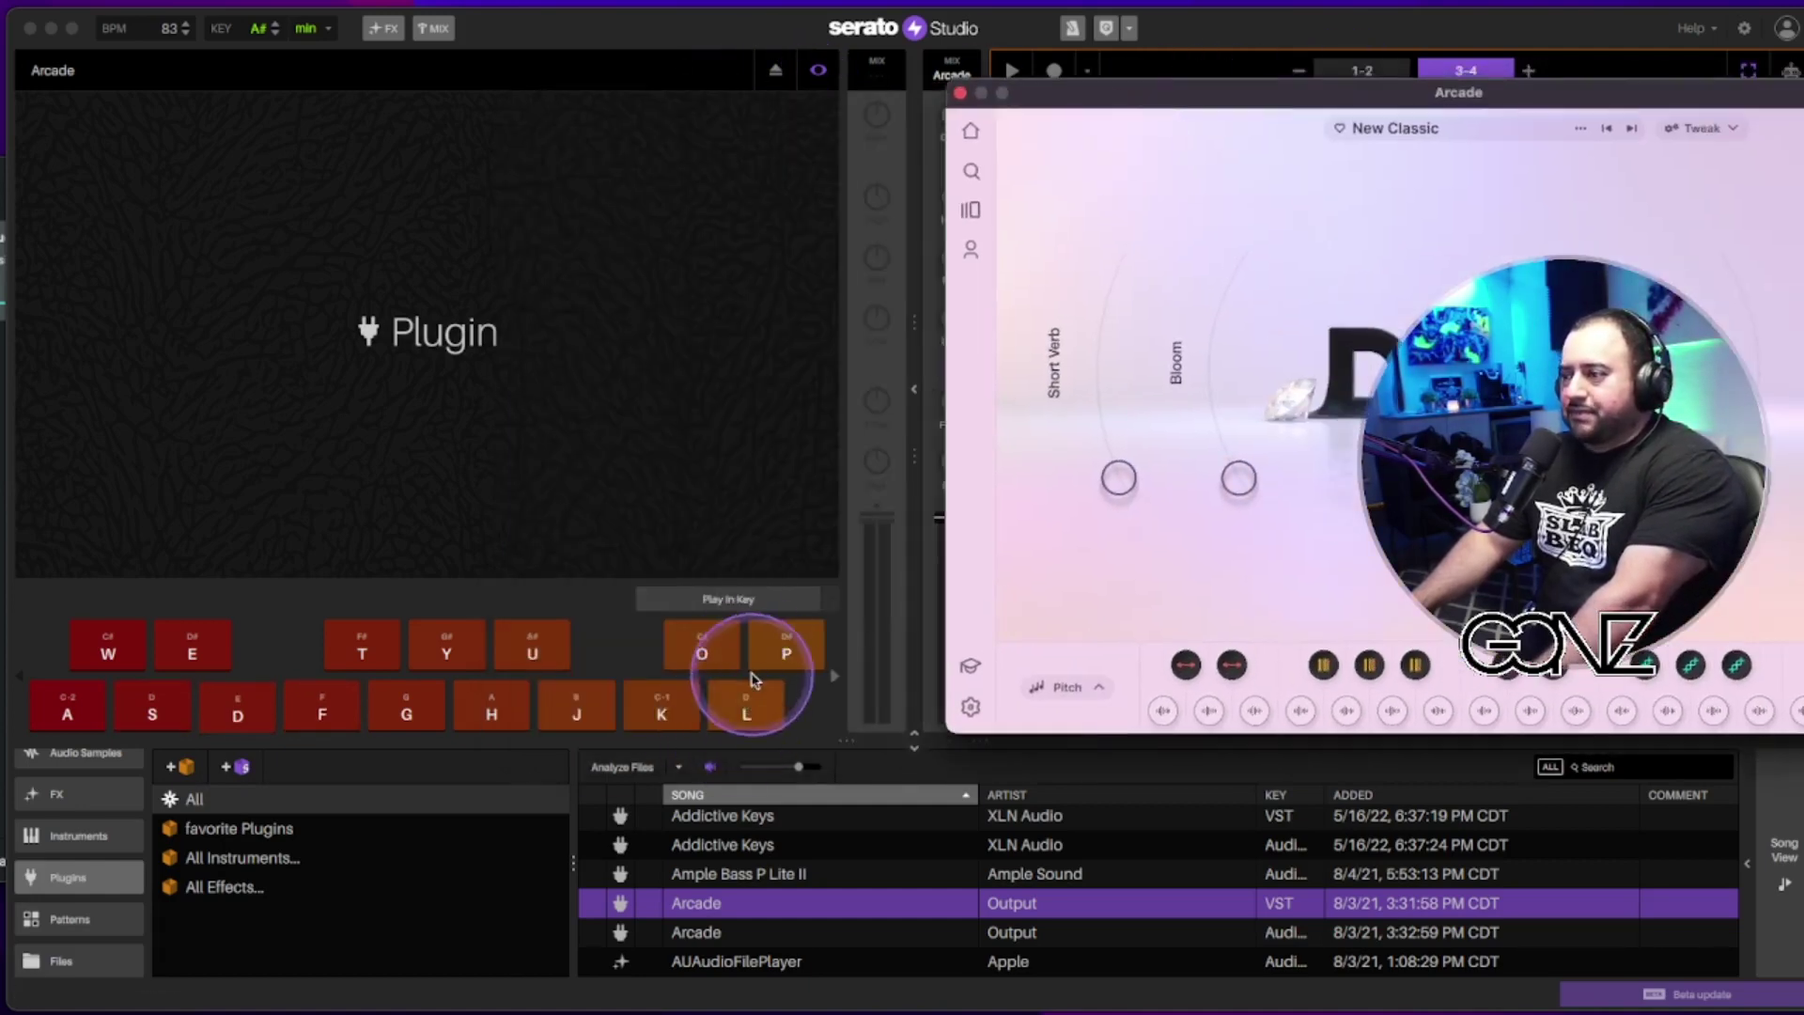
Step: Raise the keyboard octave three times and move Arcade left to reveal the piano roll
left_click(838, 681)
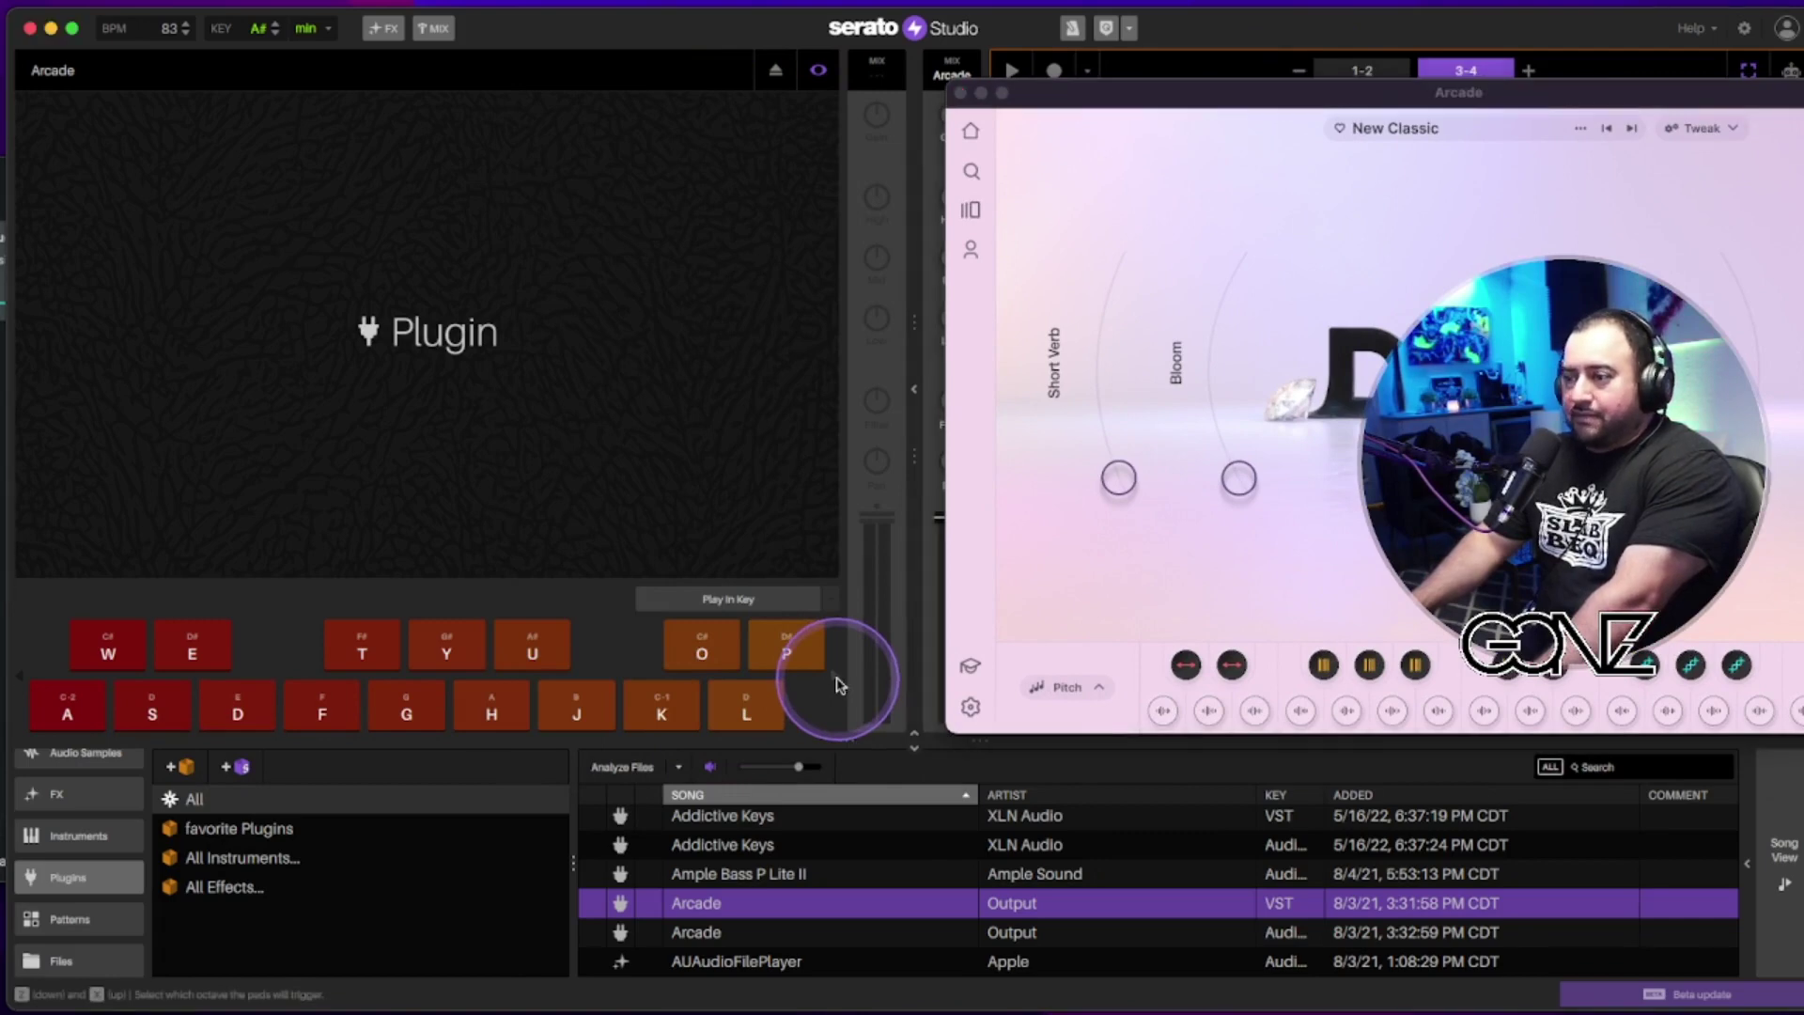
left_click(837, 681)
left_click(837, 681)
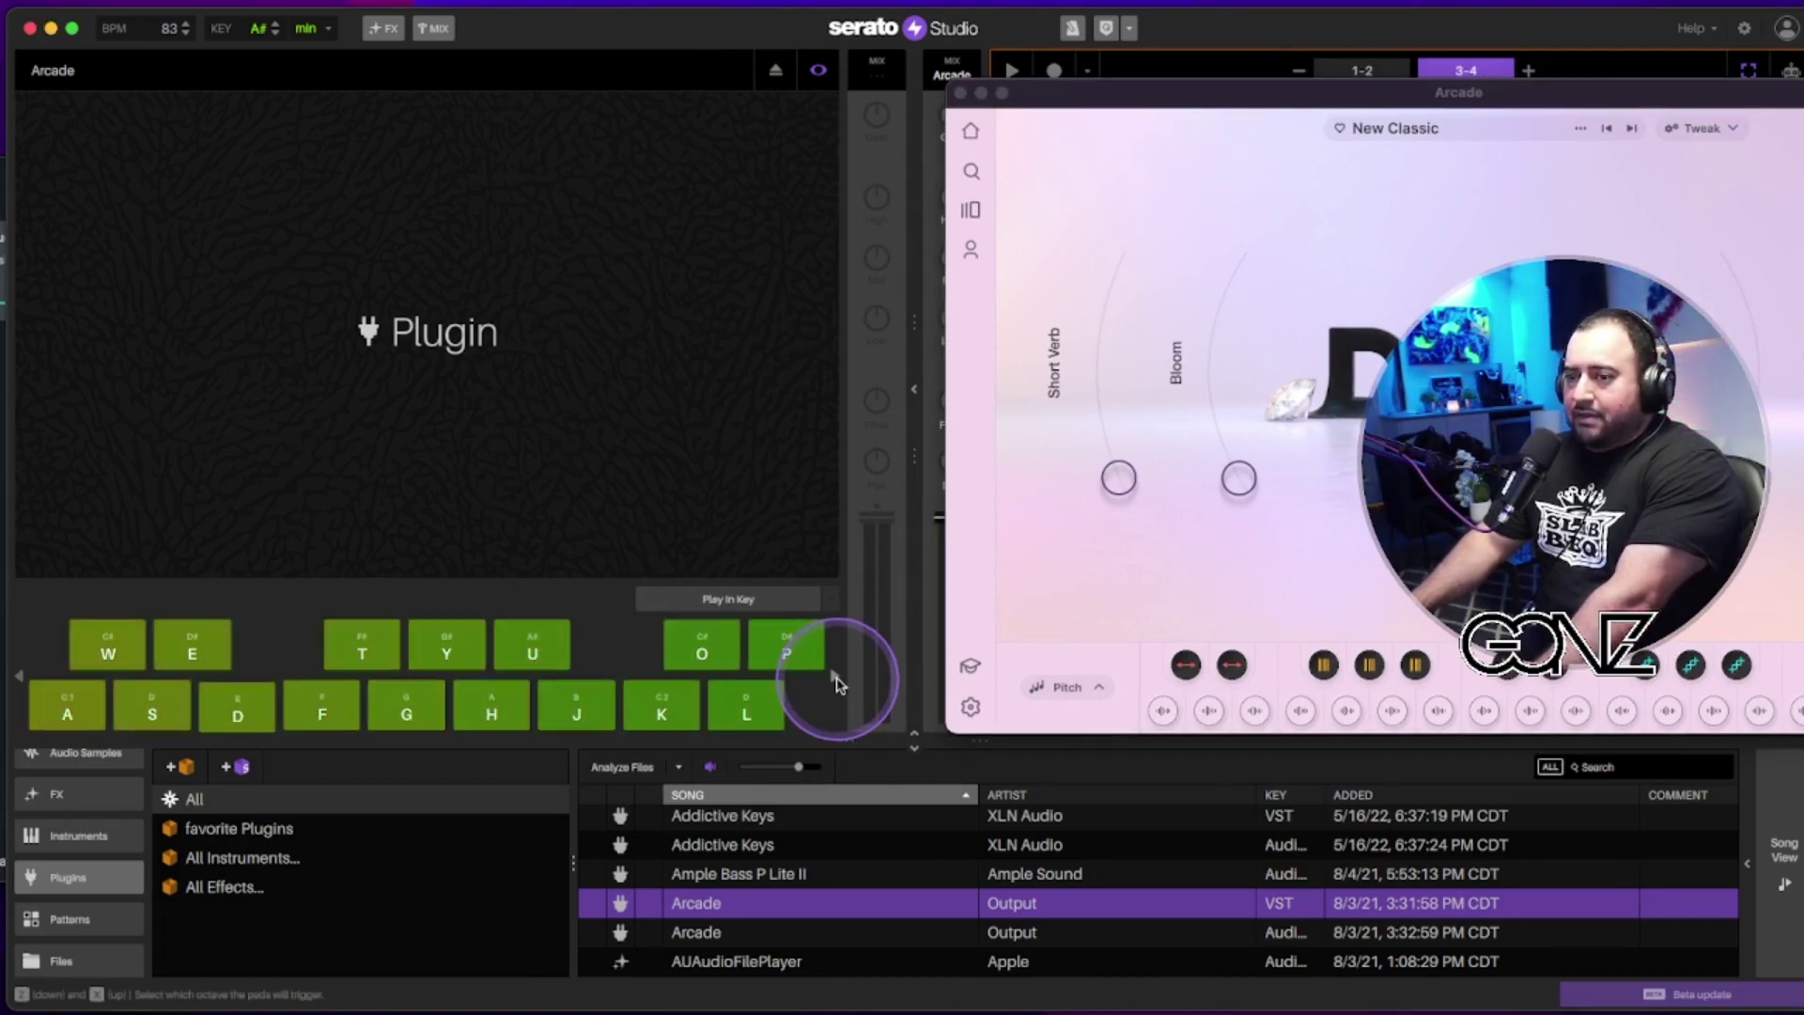
left_click(838, 681)
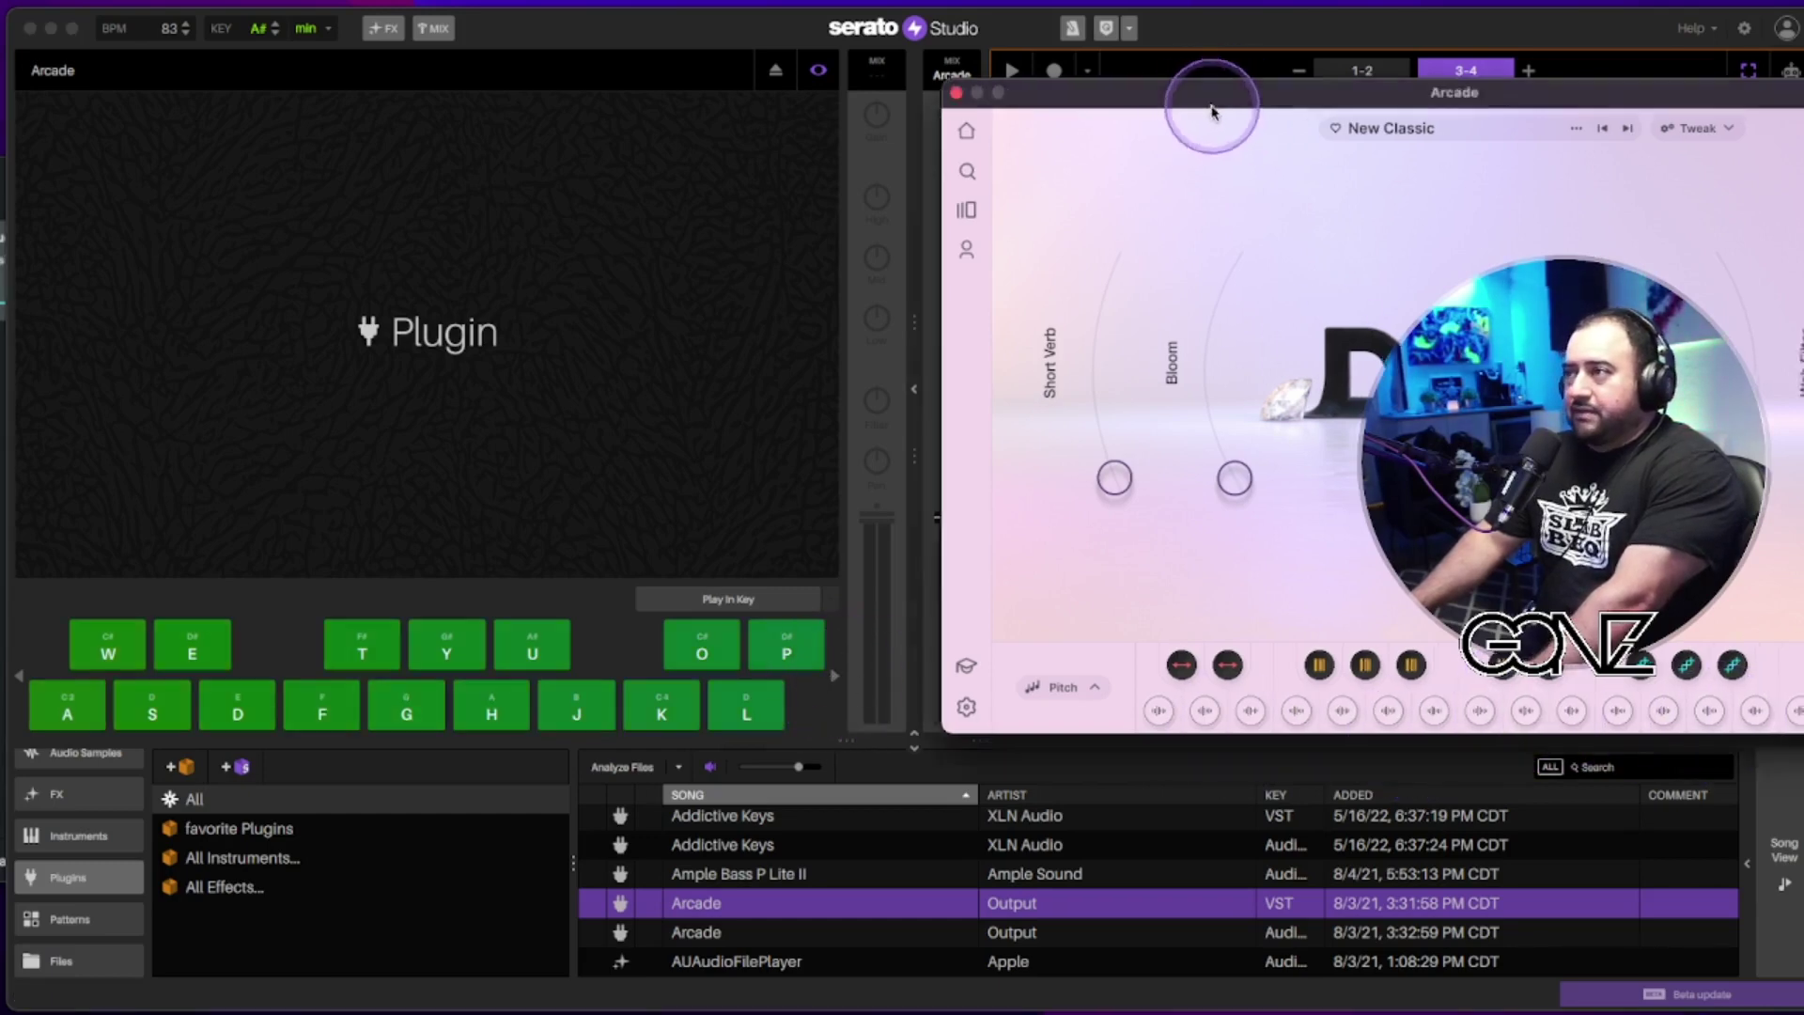
left_click_drag(1212, 94, 1018, 138)
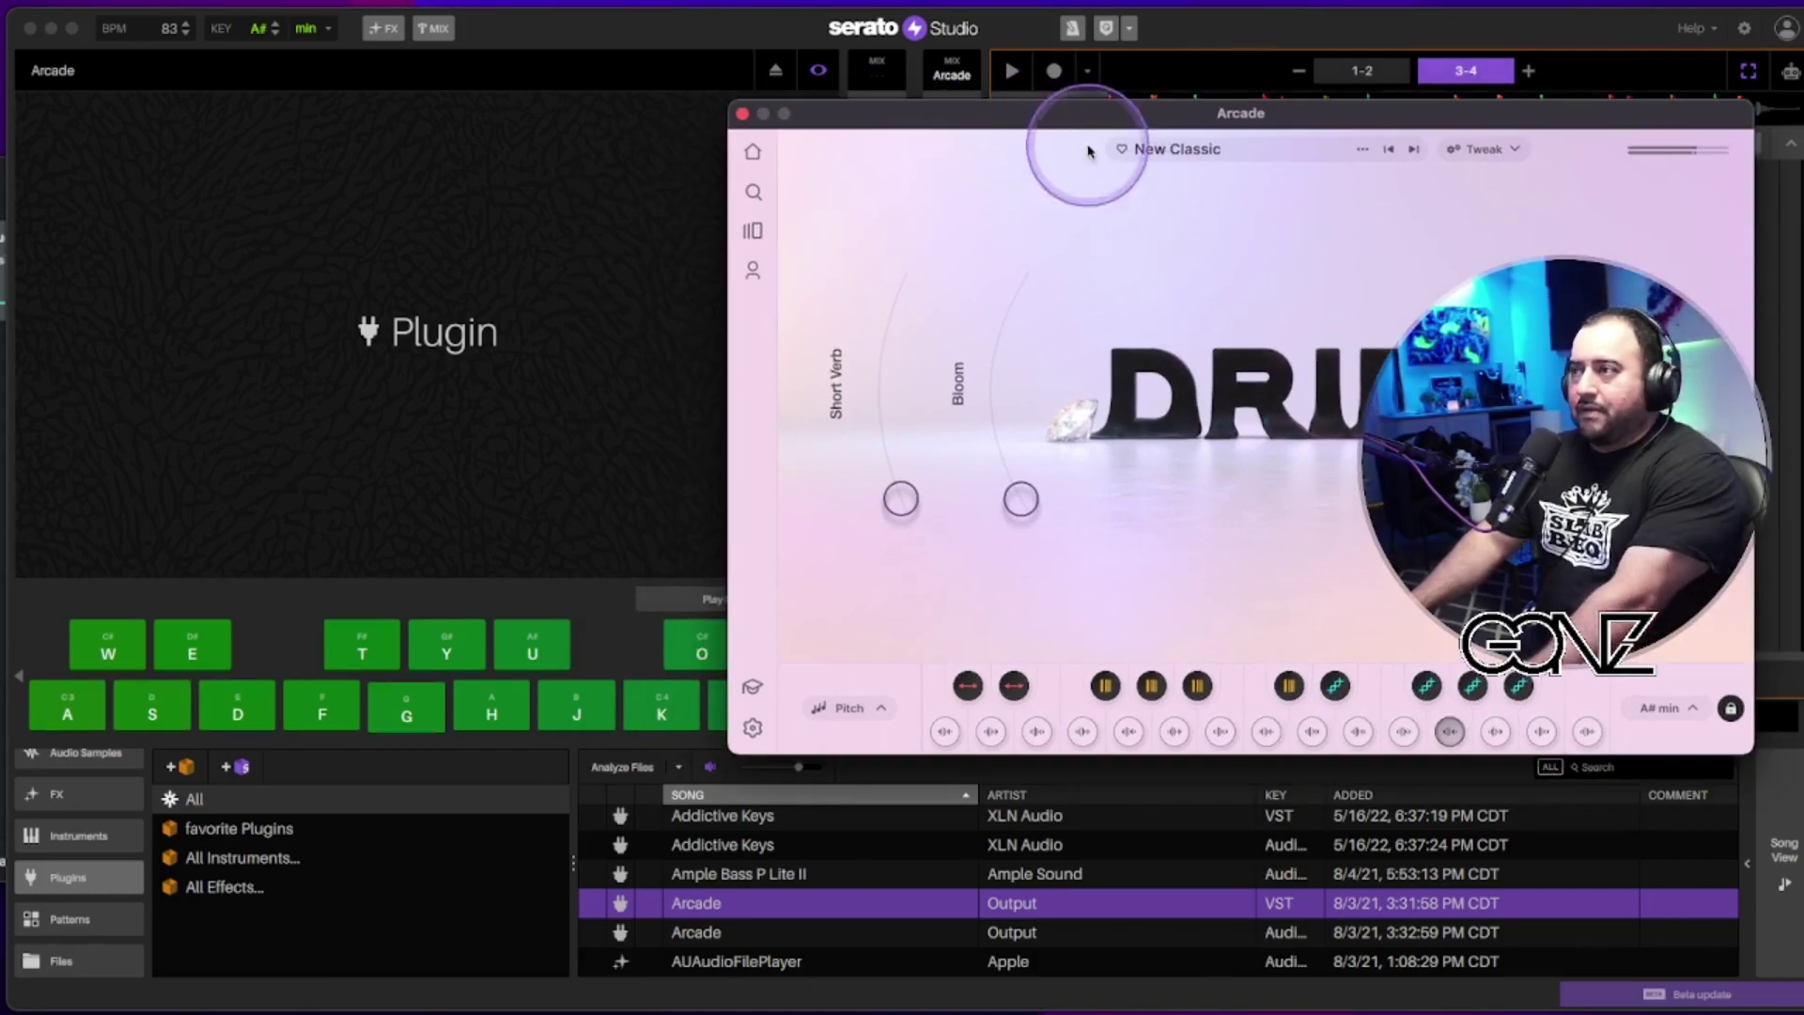
left_click_drag(1045, 126, 290, 87)
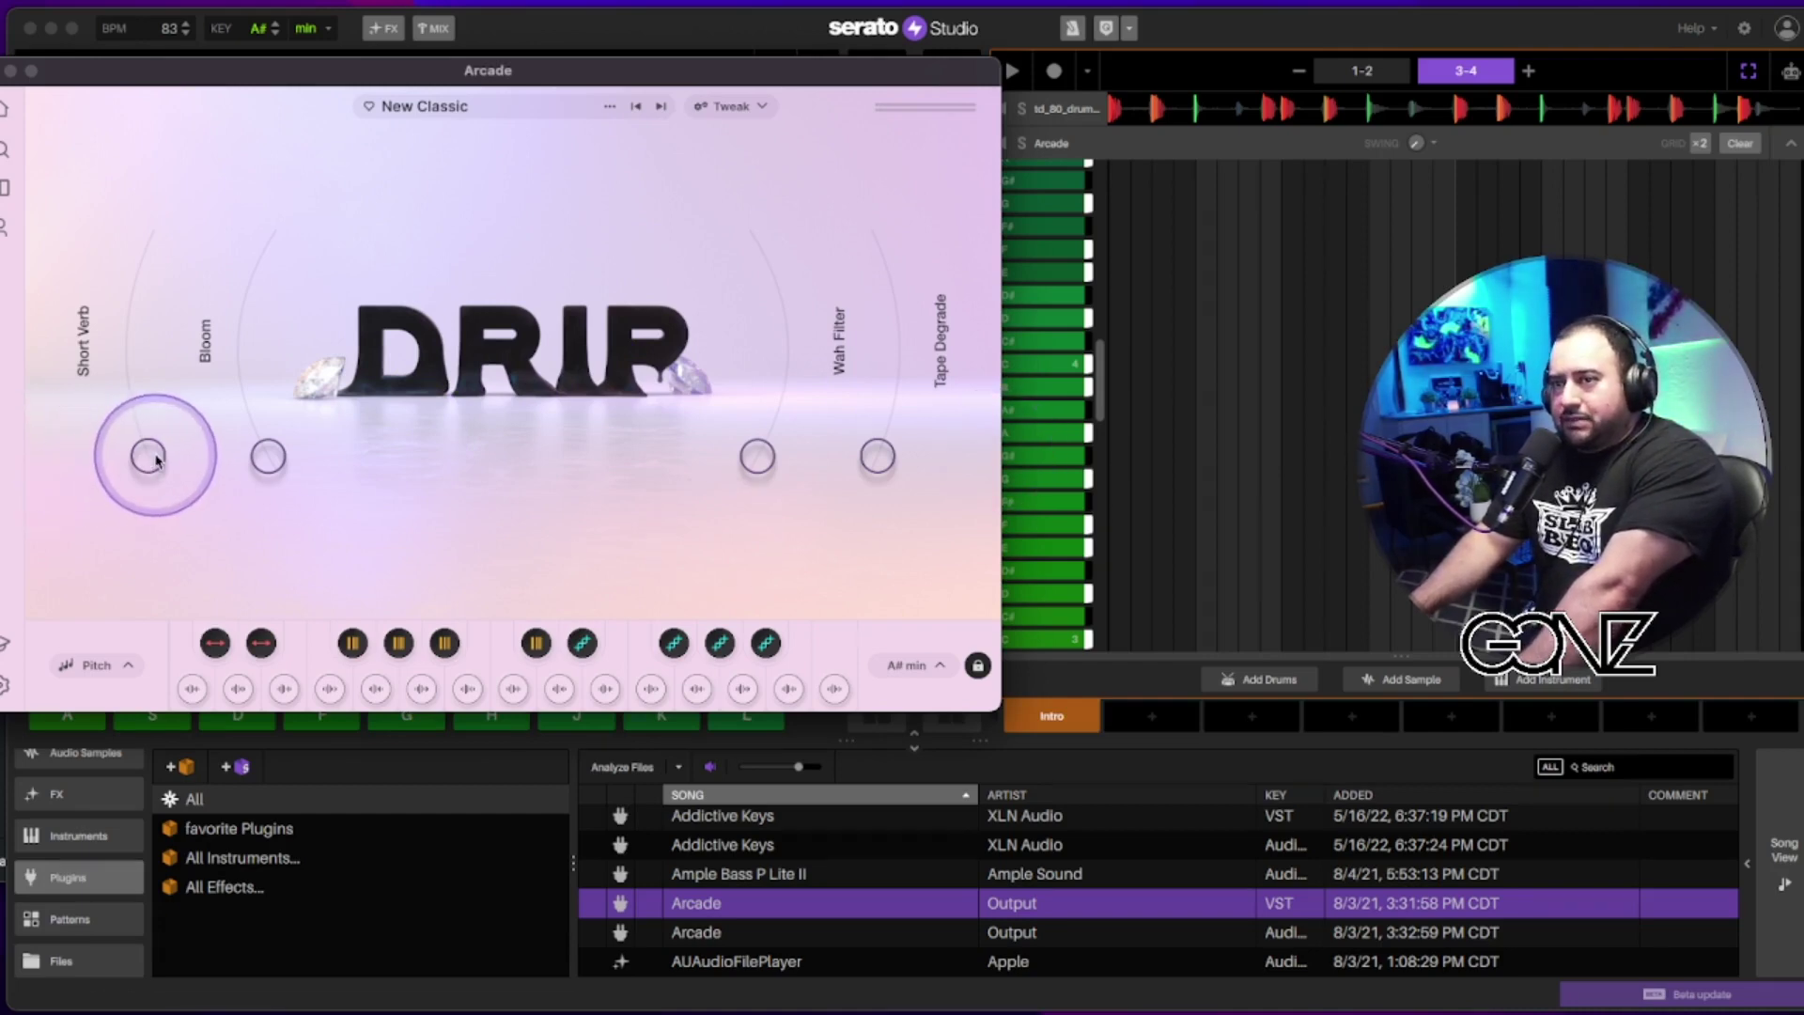
Step: Turn up the Short Verb, Bloom, Wah Filter and Tape Degrade knobs on the New Classic kit
left_click_drag(147, 456, 170, 304)
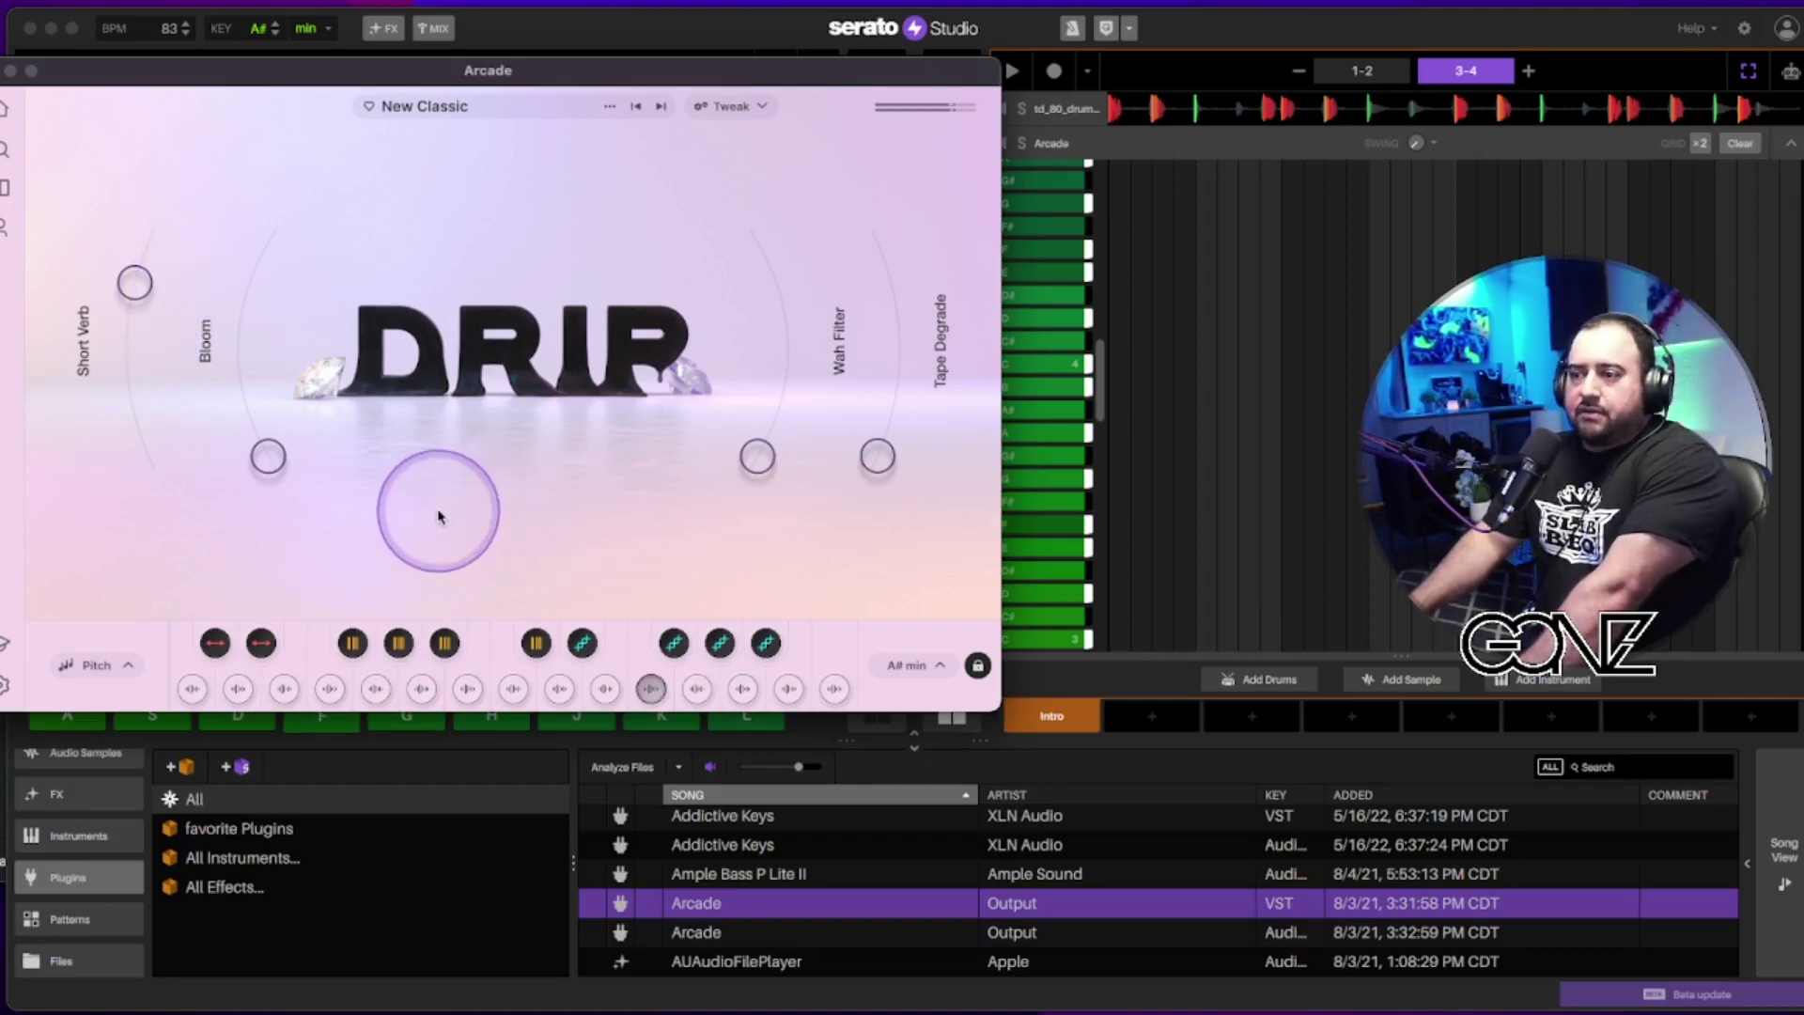
left_click_drag(268, 455, 297, 284)
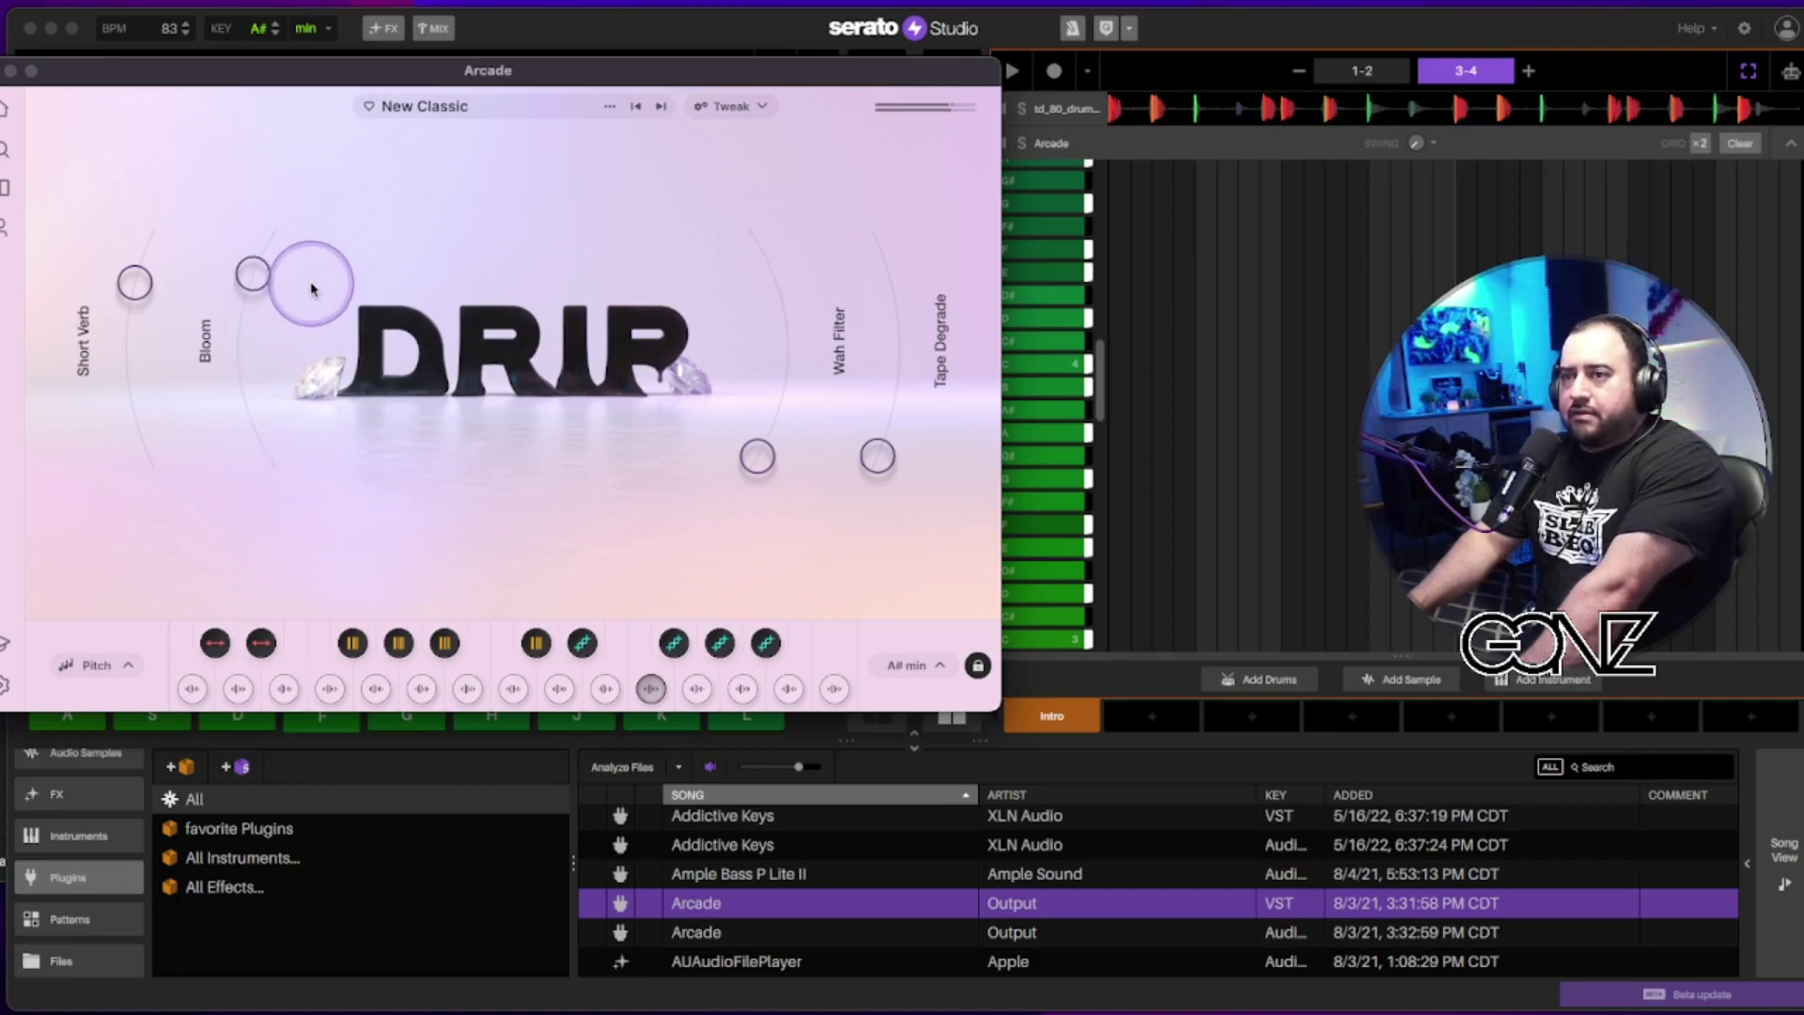
left_click_drag(757, 457, 779, 299)
left_click_drag(880, 454, 893, 364)
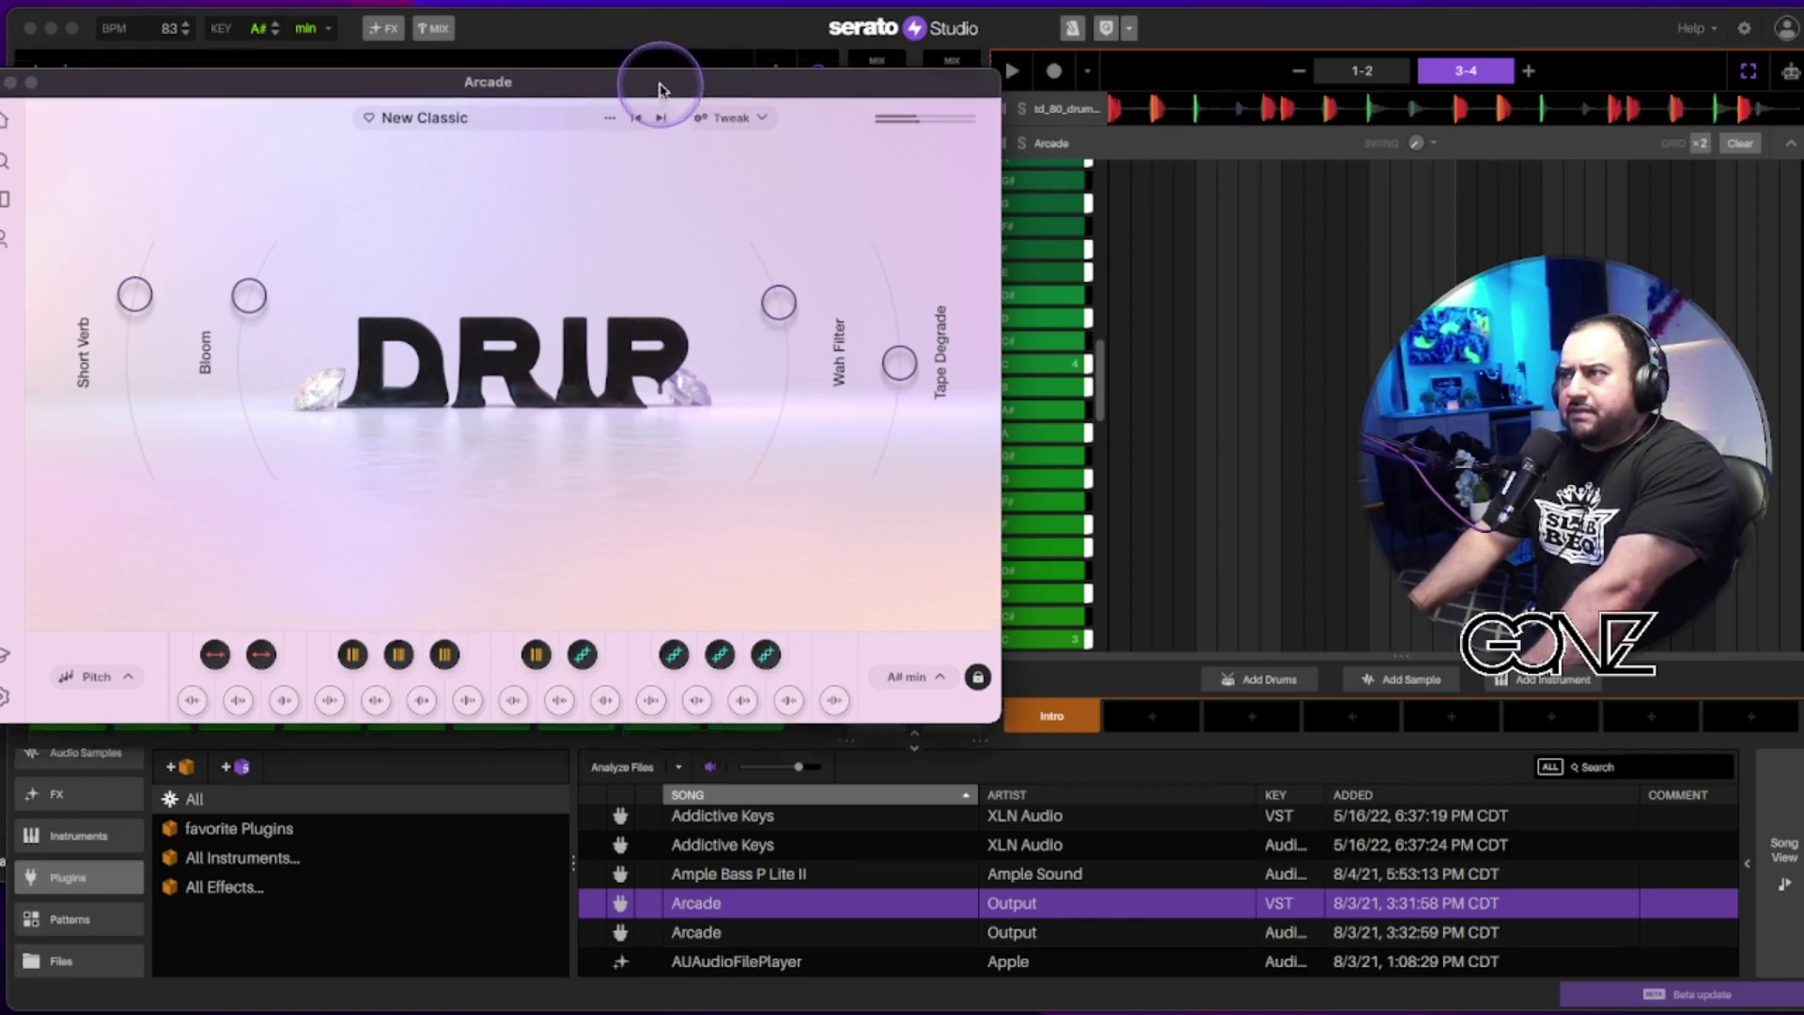
Step: Start the drum loop playing with Arcade's New Classic kit layered on top
left_click_drag(657, 76, 724, 262)
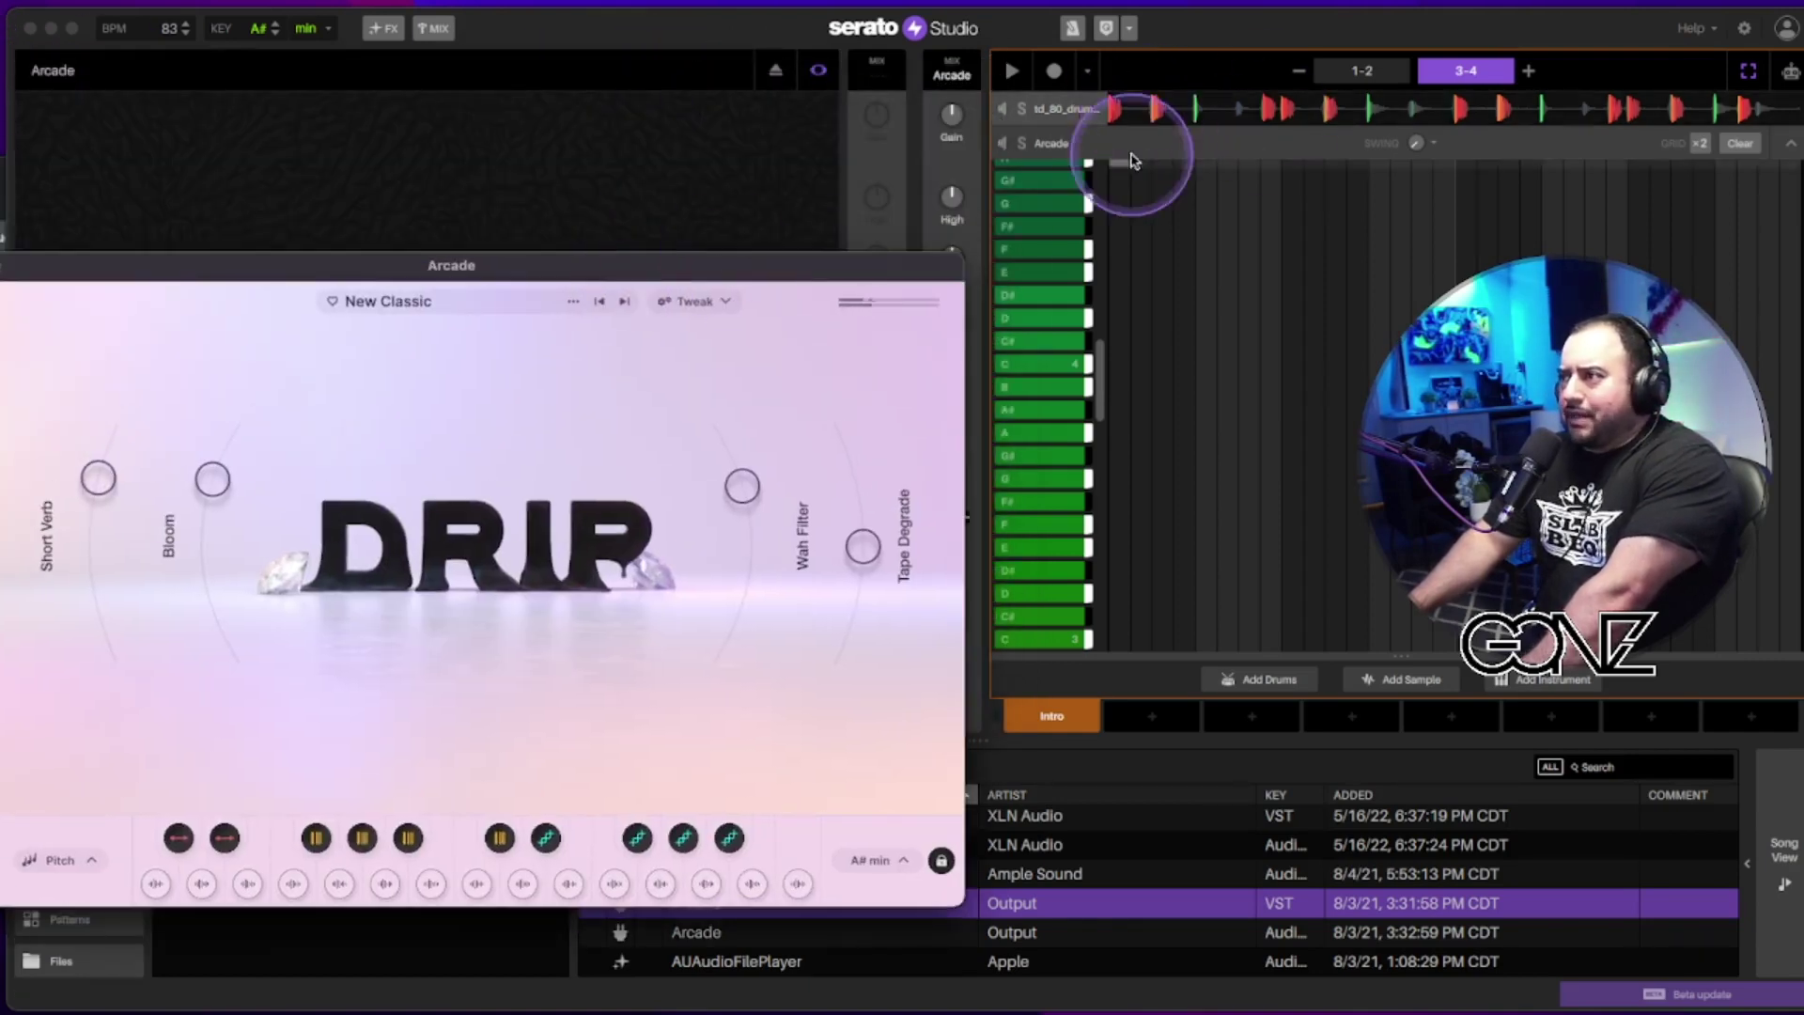
left_click(1137, 87)
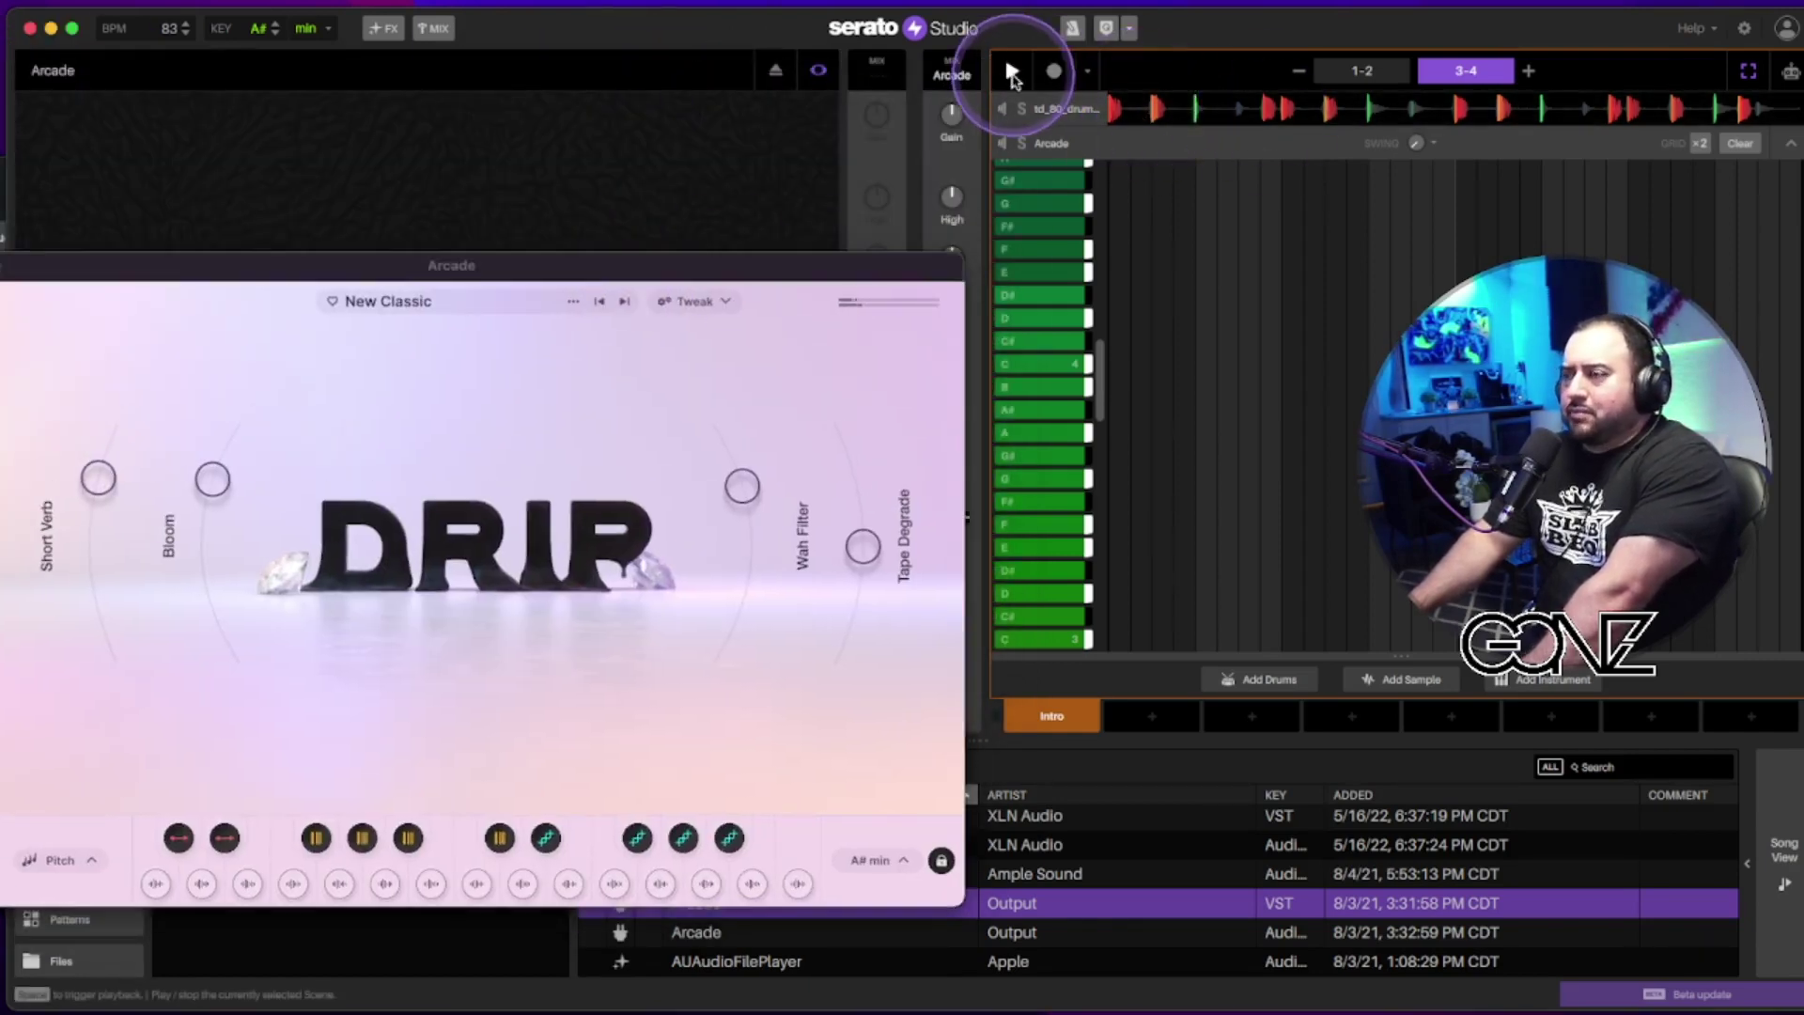
left_click(1013, 75)
left_click_drag(804, 278, 812, 86)
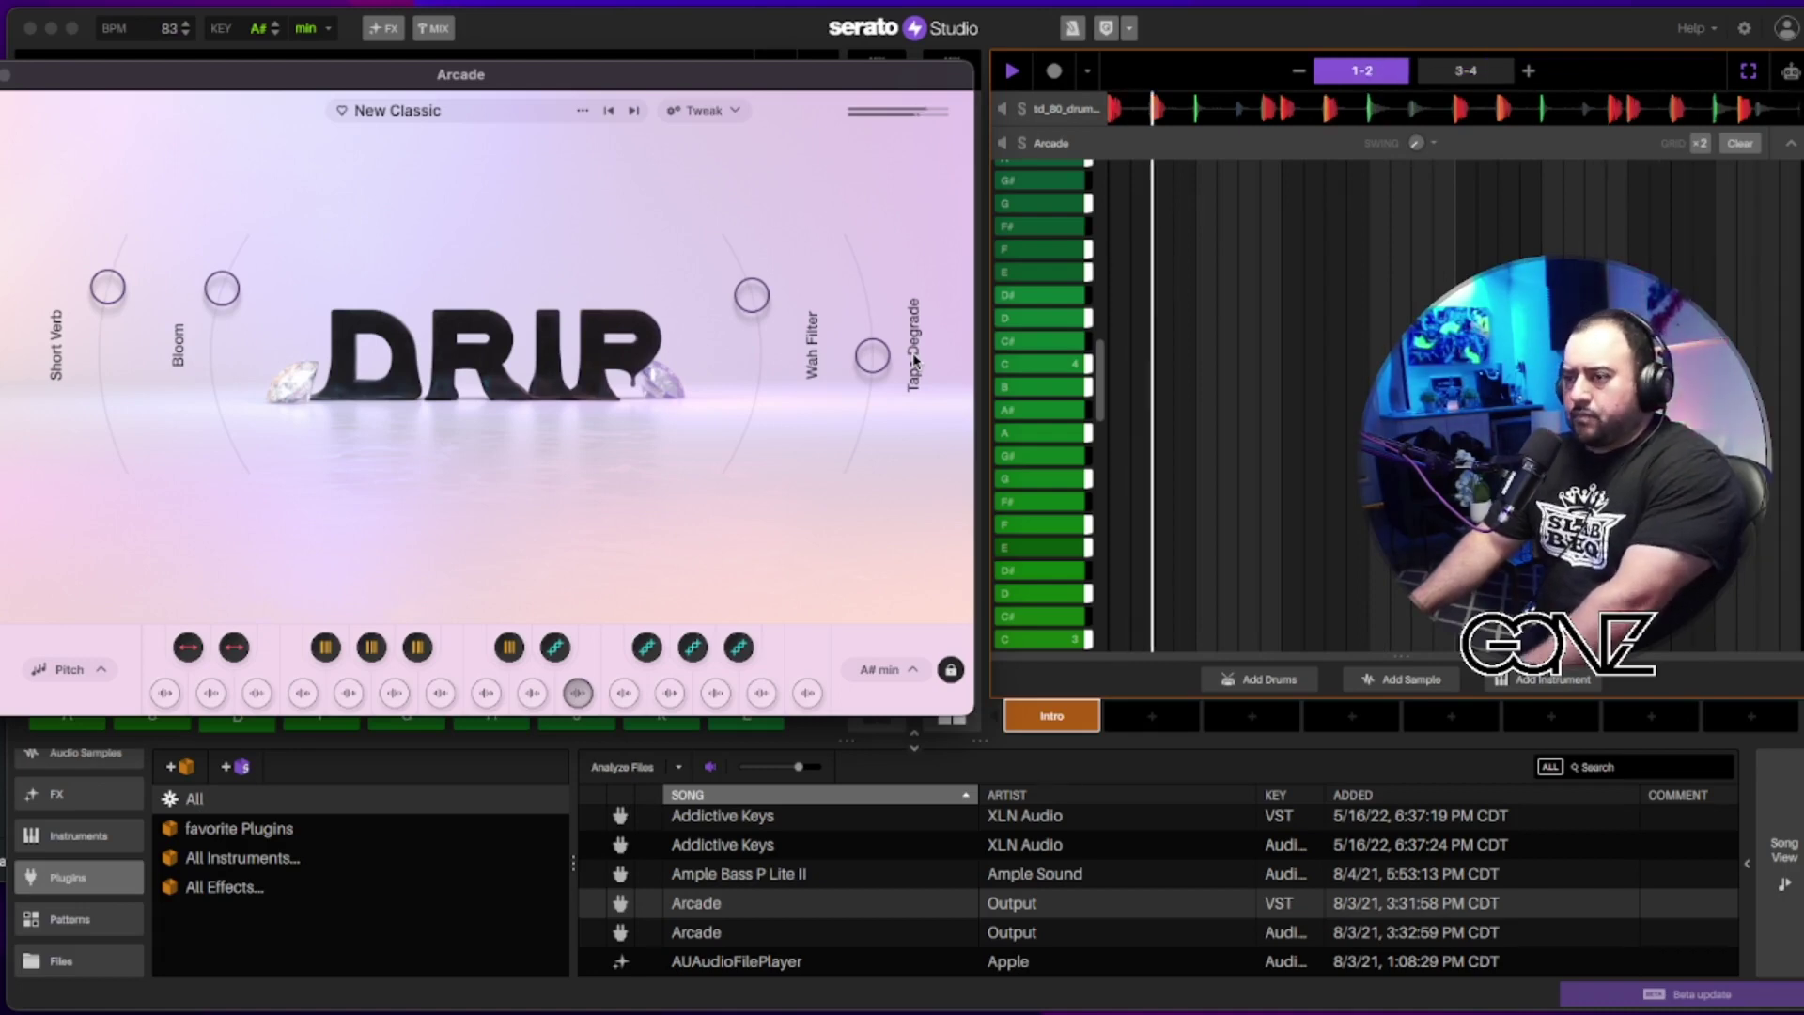
left_click(1219, 346)
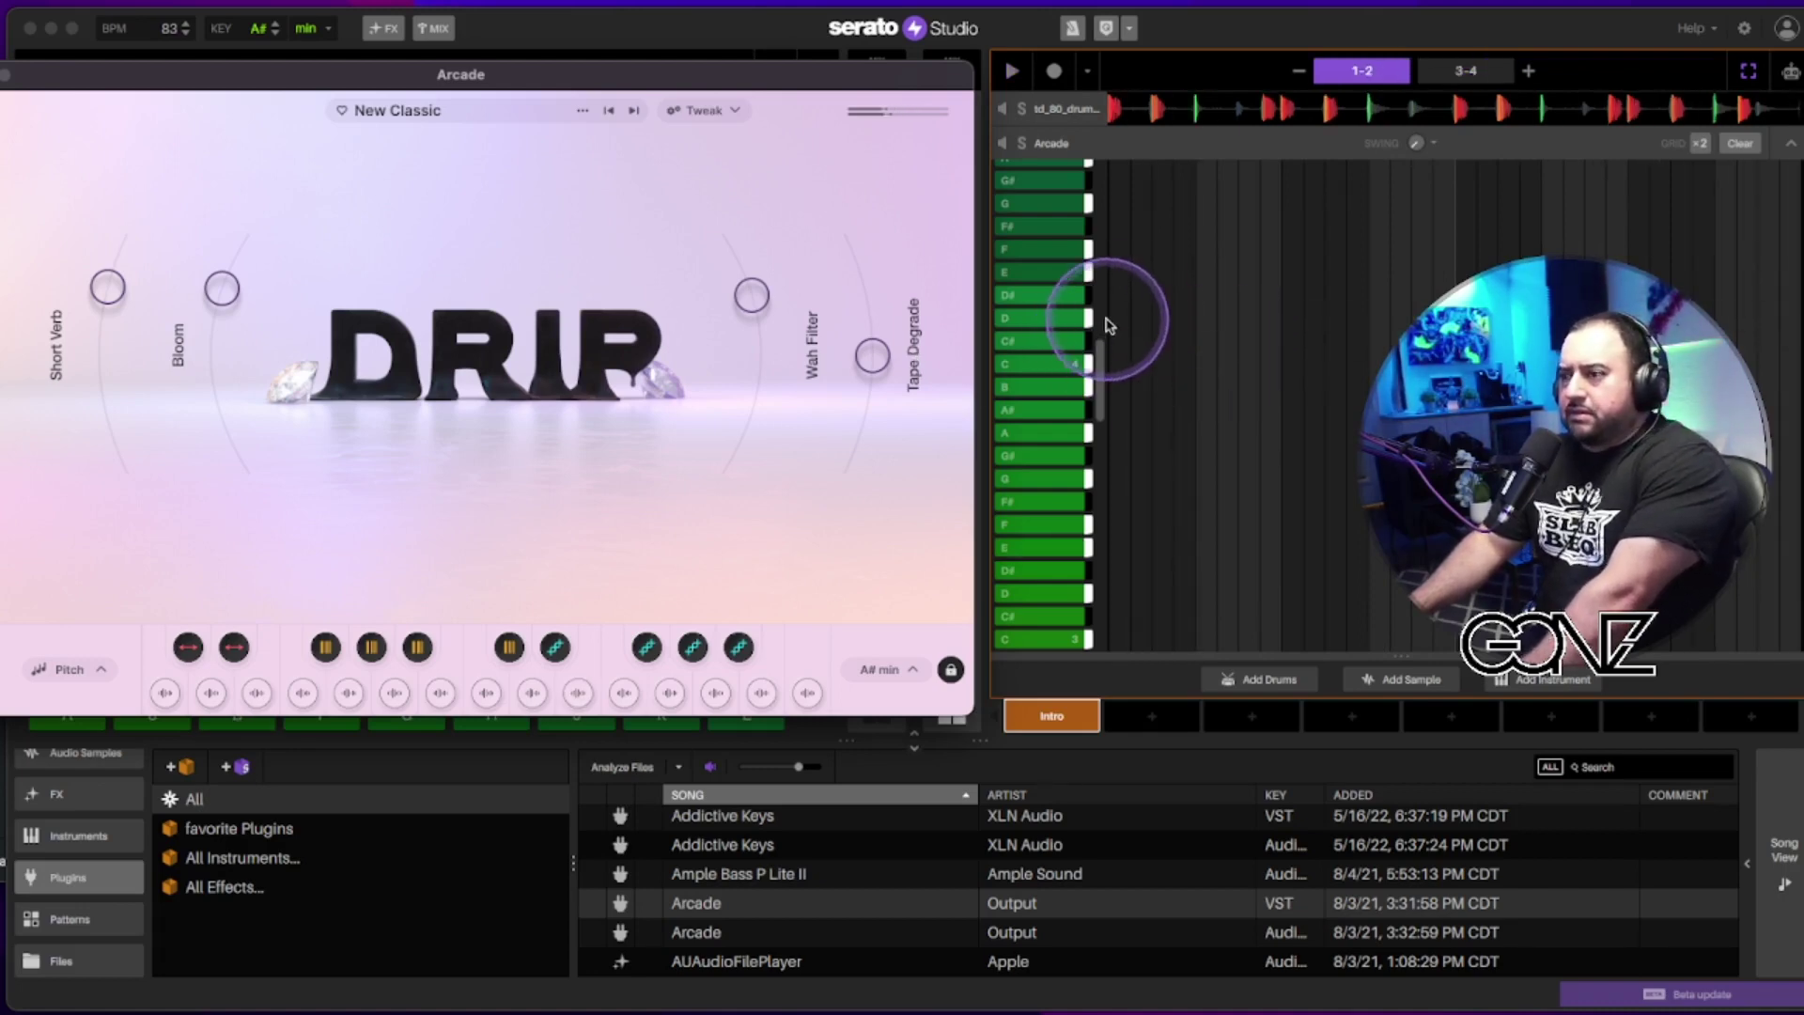
left_click_drag(900, 83, 904, 103)
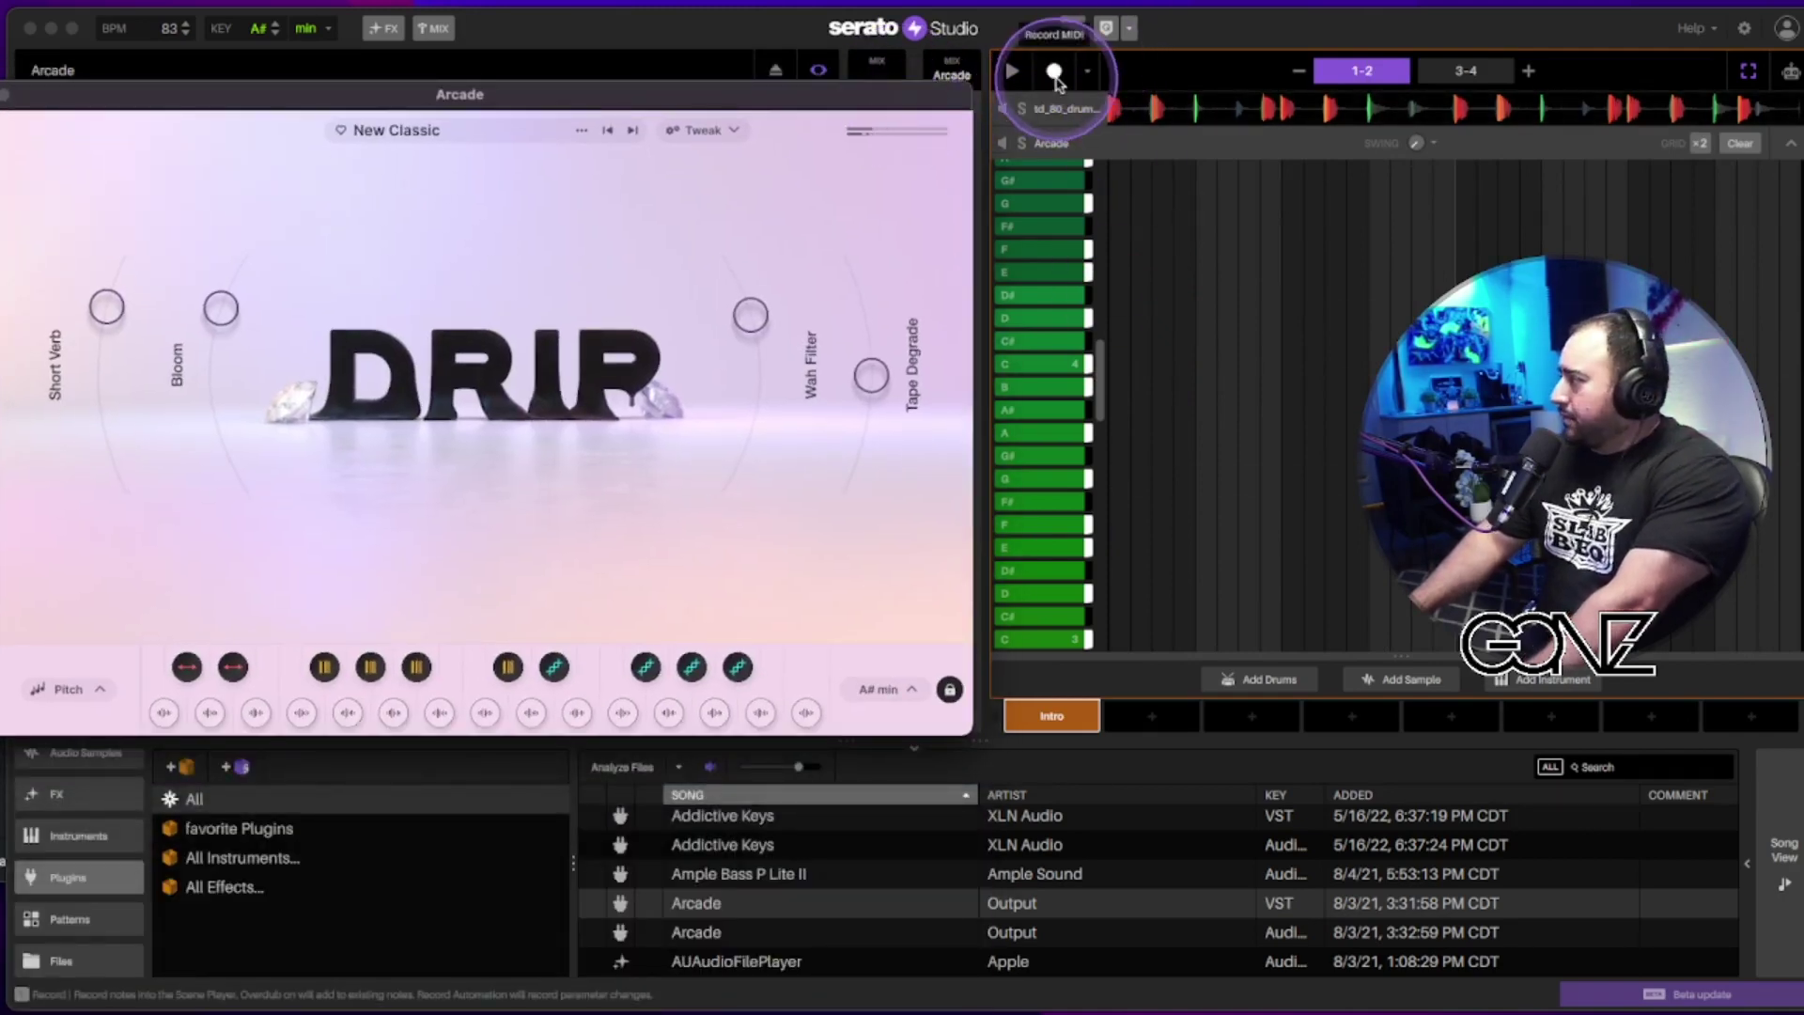
Step: Arm MIDI recording and capture a long sustained E note over the drum loop
left_click(1057, 83)
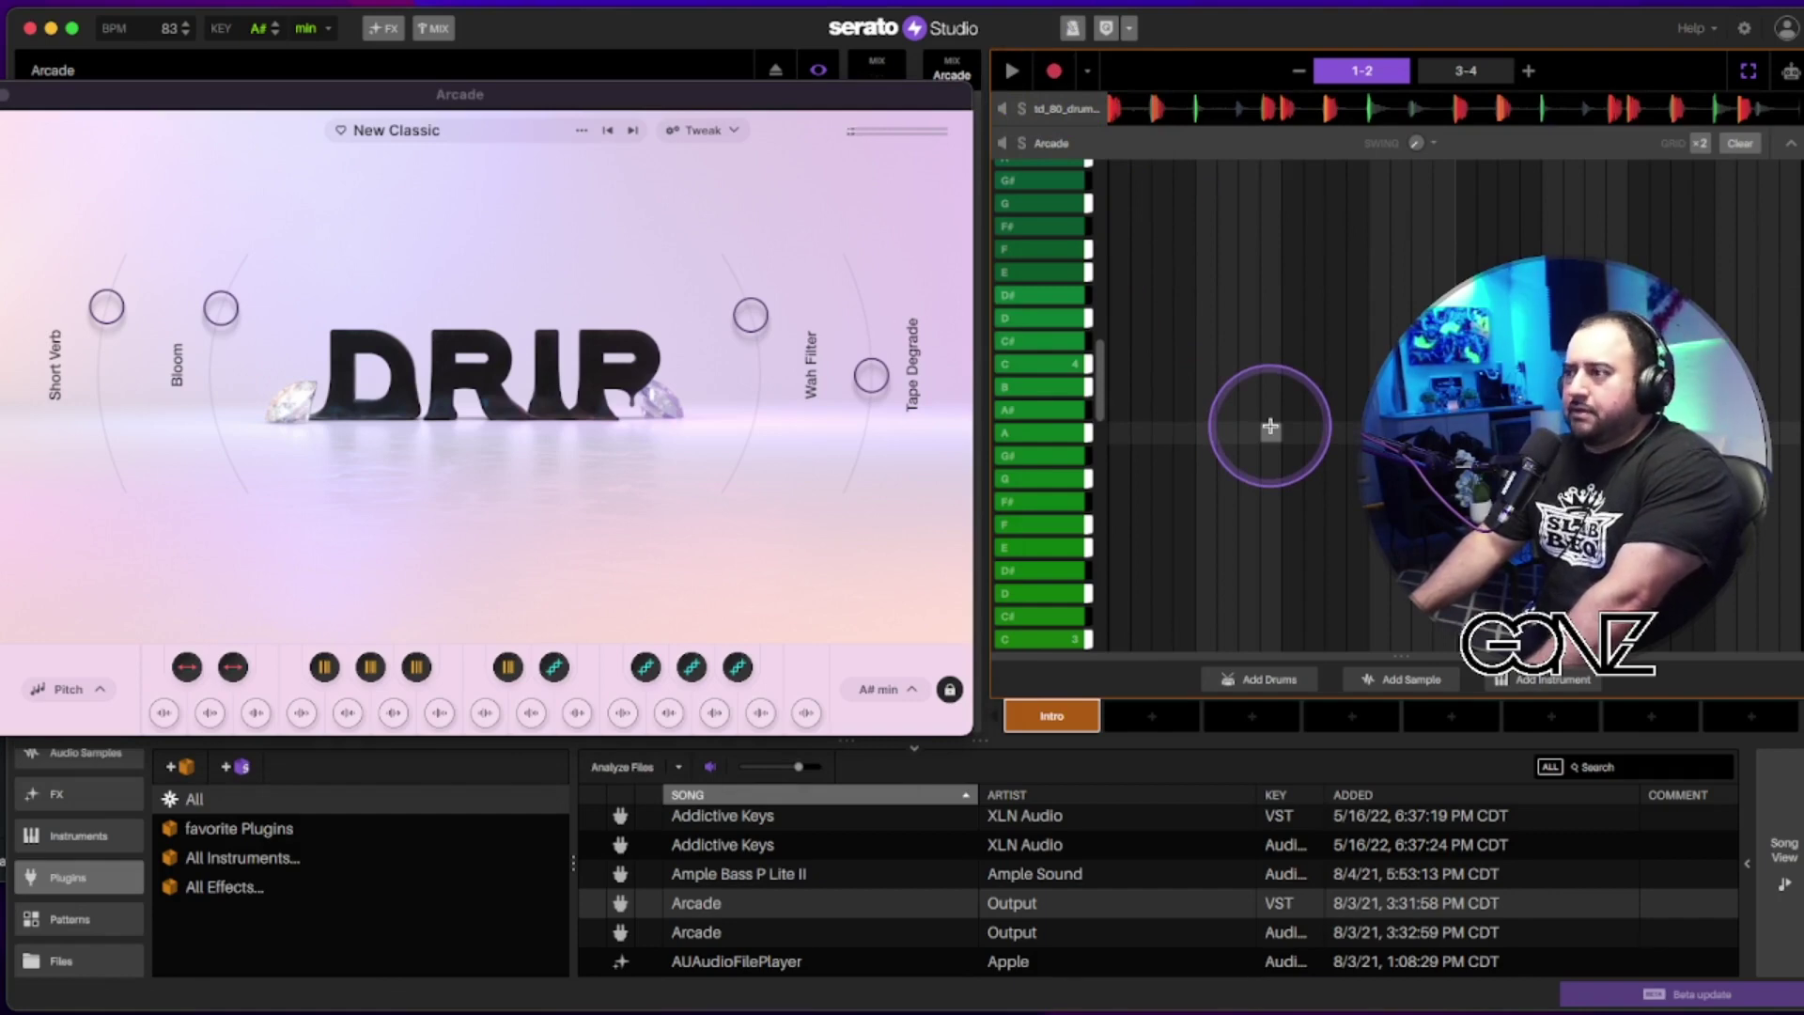
key("space")
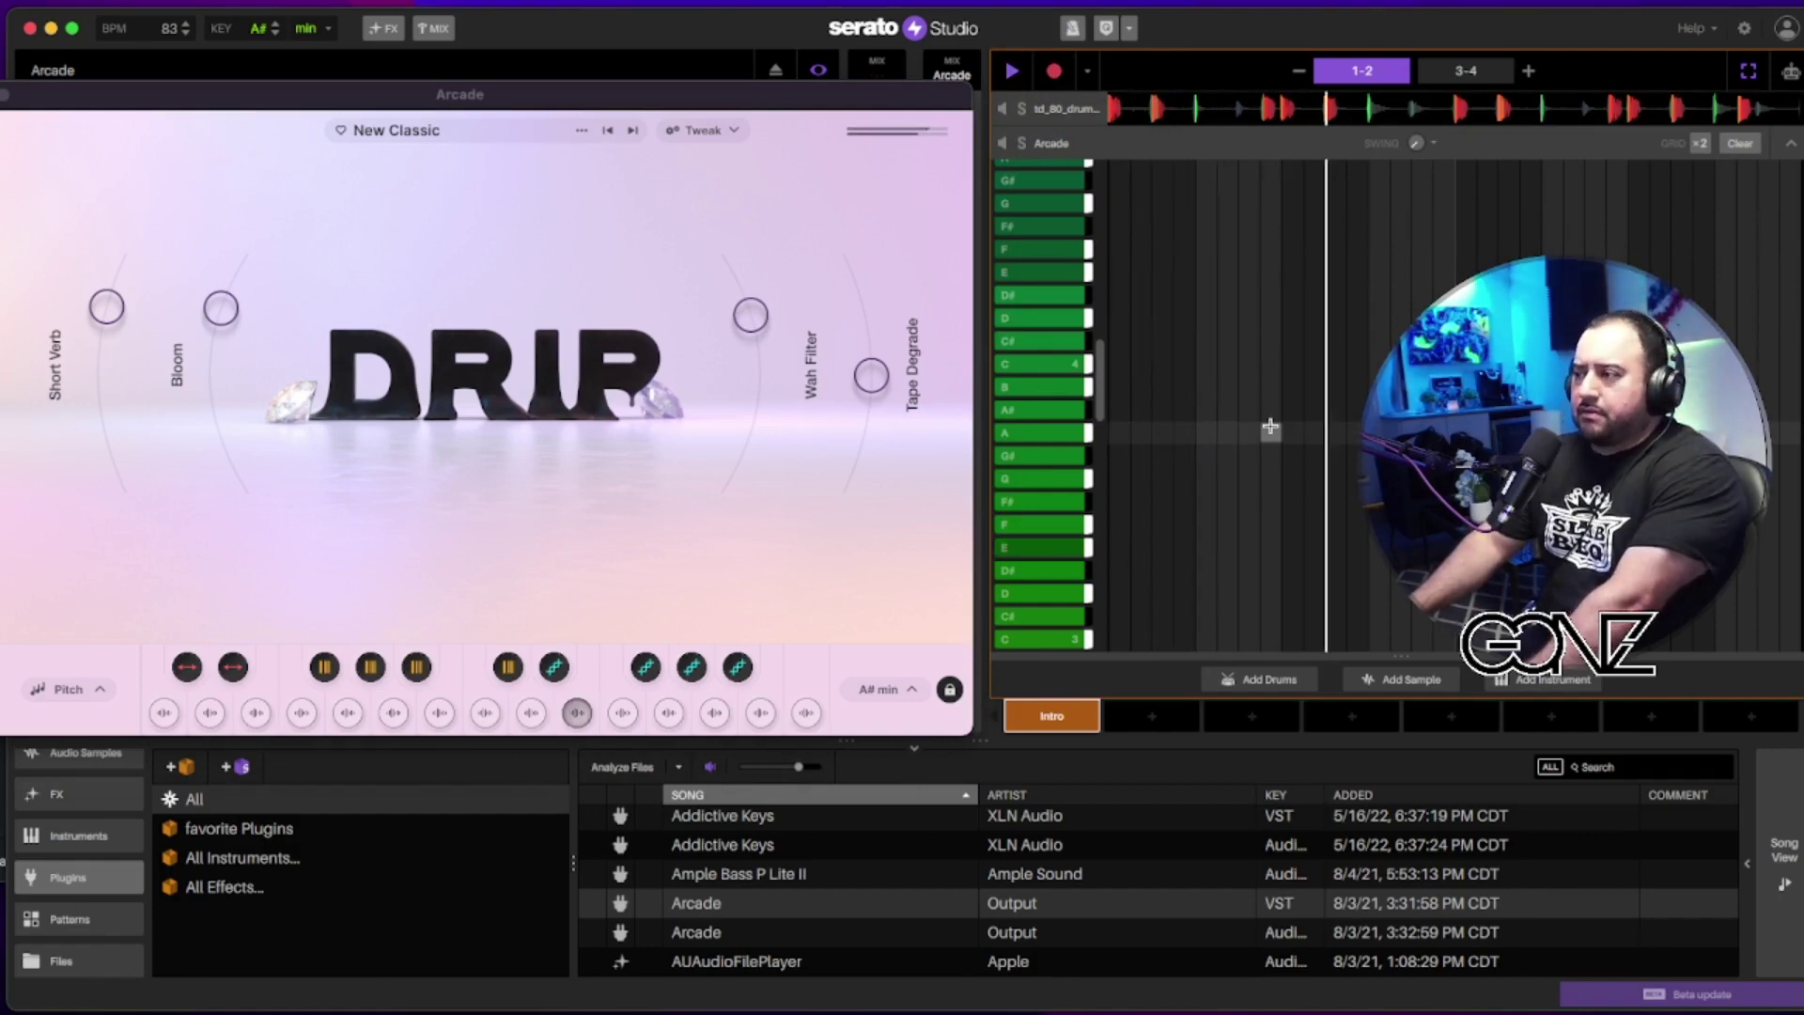
left_click(1269, 427)
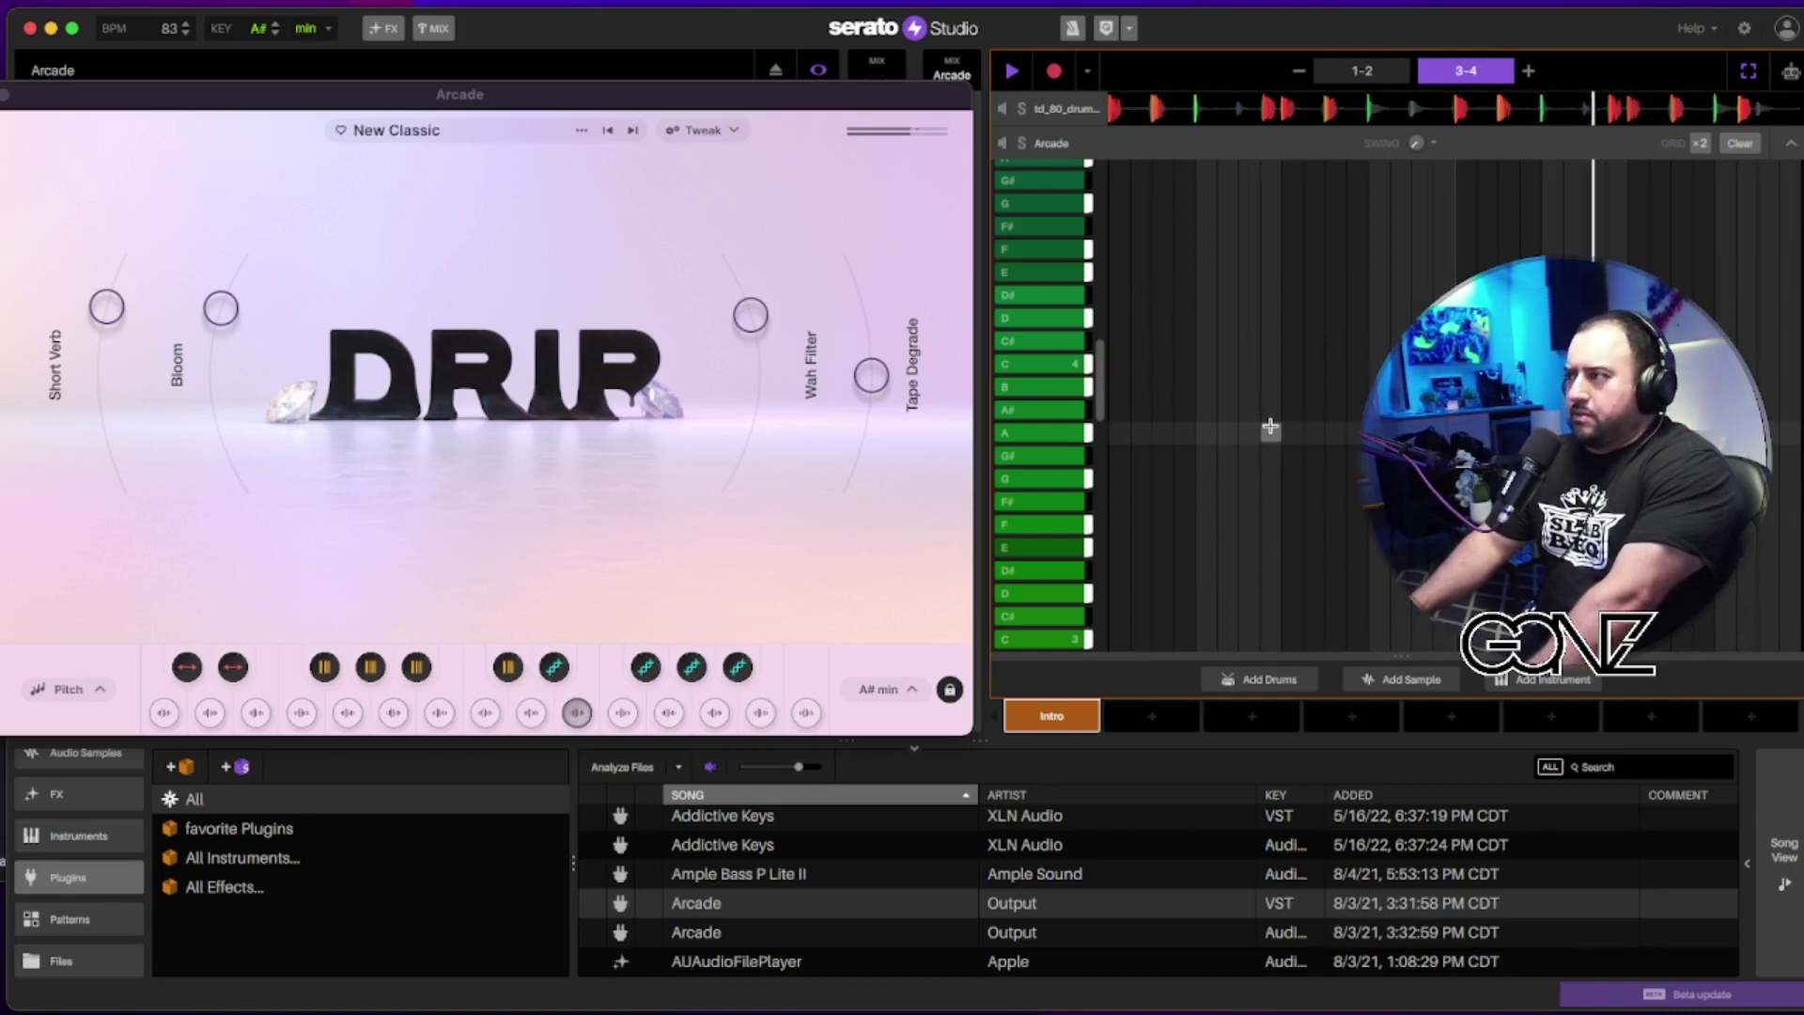
left_click(1170, 554)
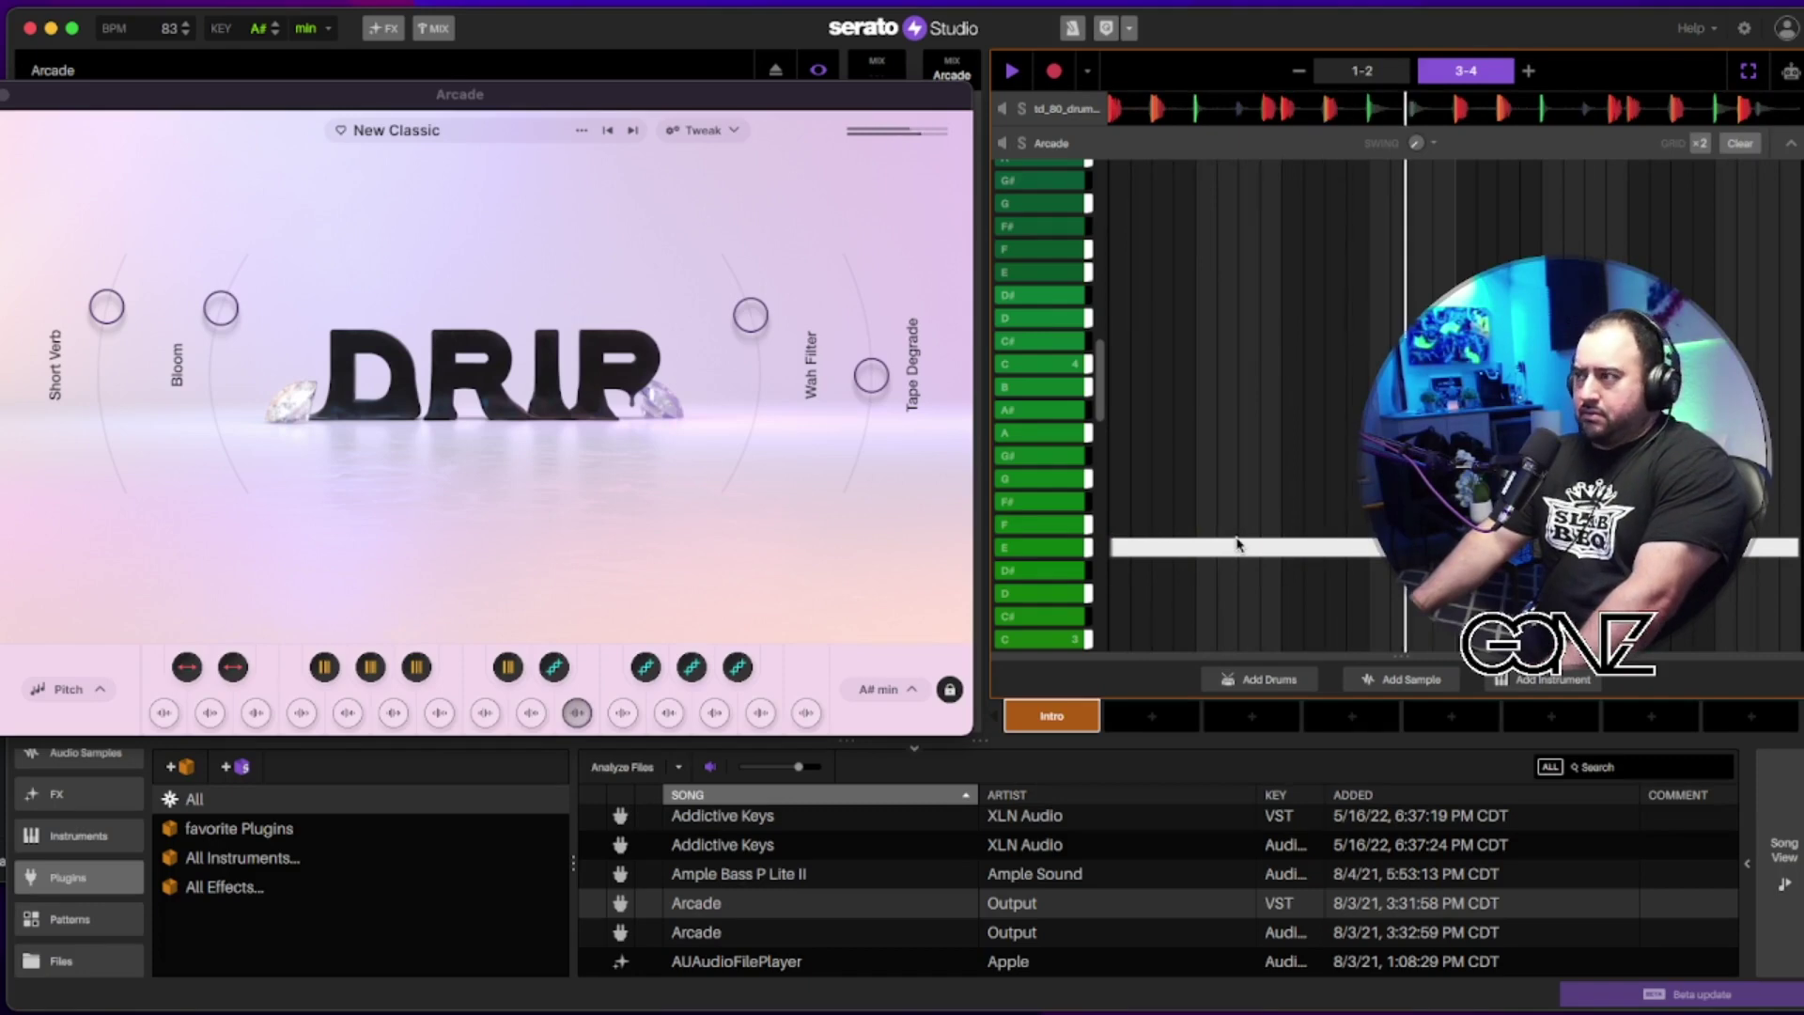
left_click(1237, 543)
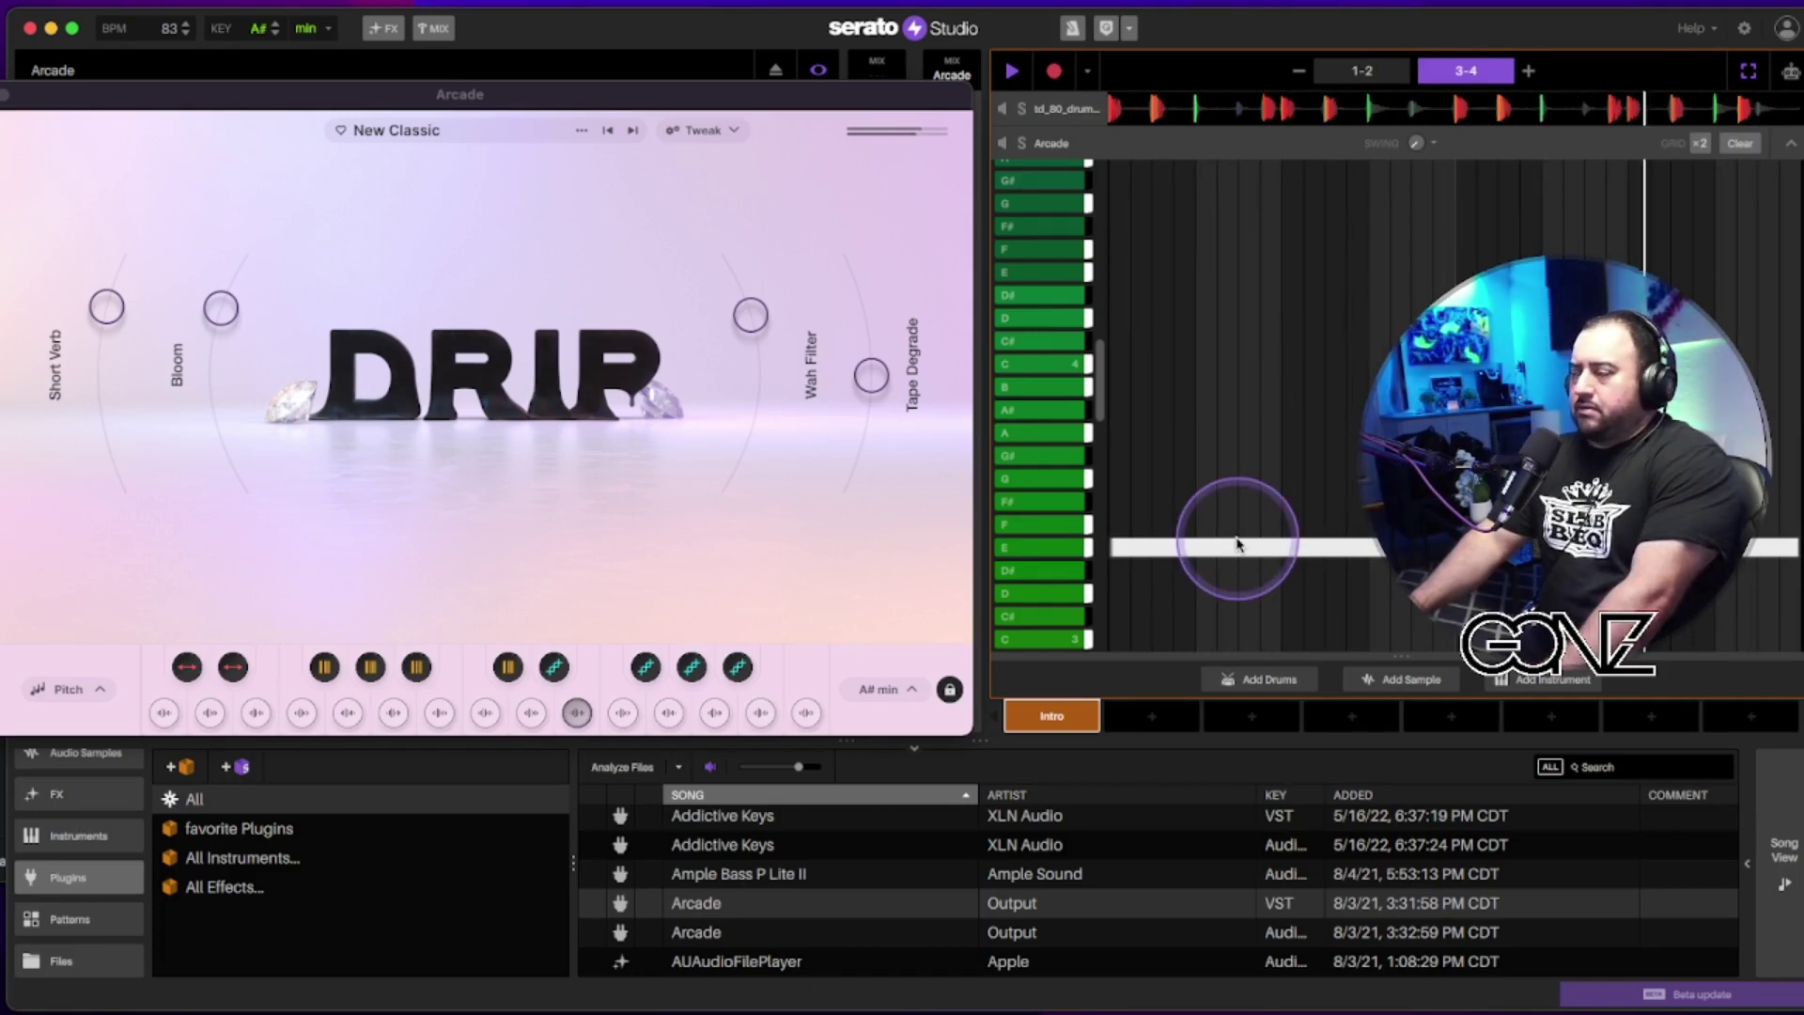
left_click(1233, 549)
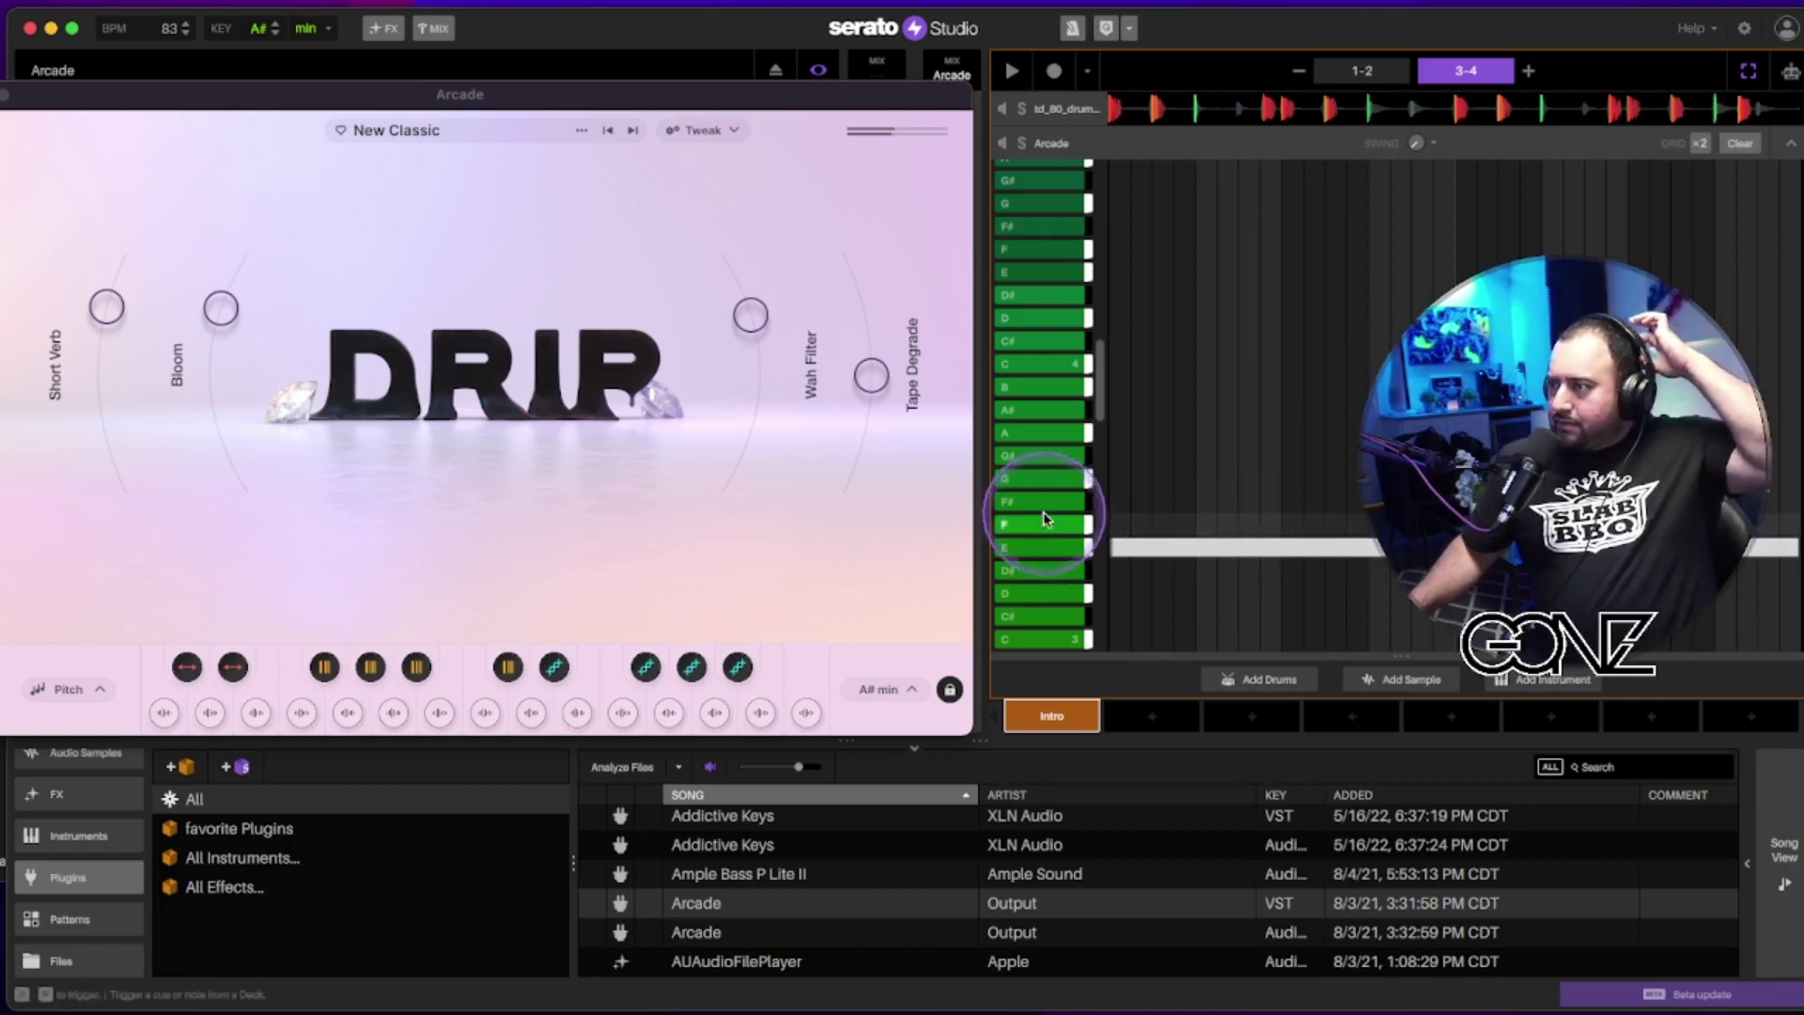
left_click(1119, 489)
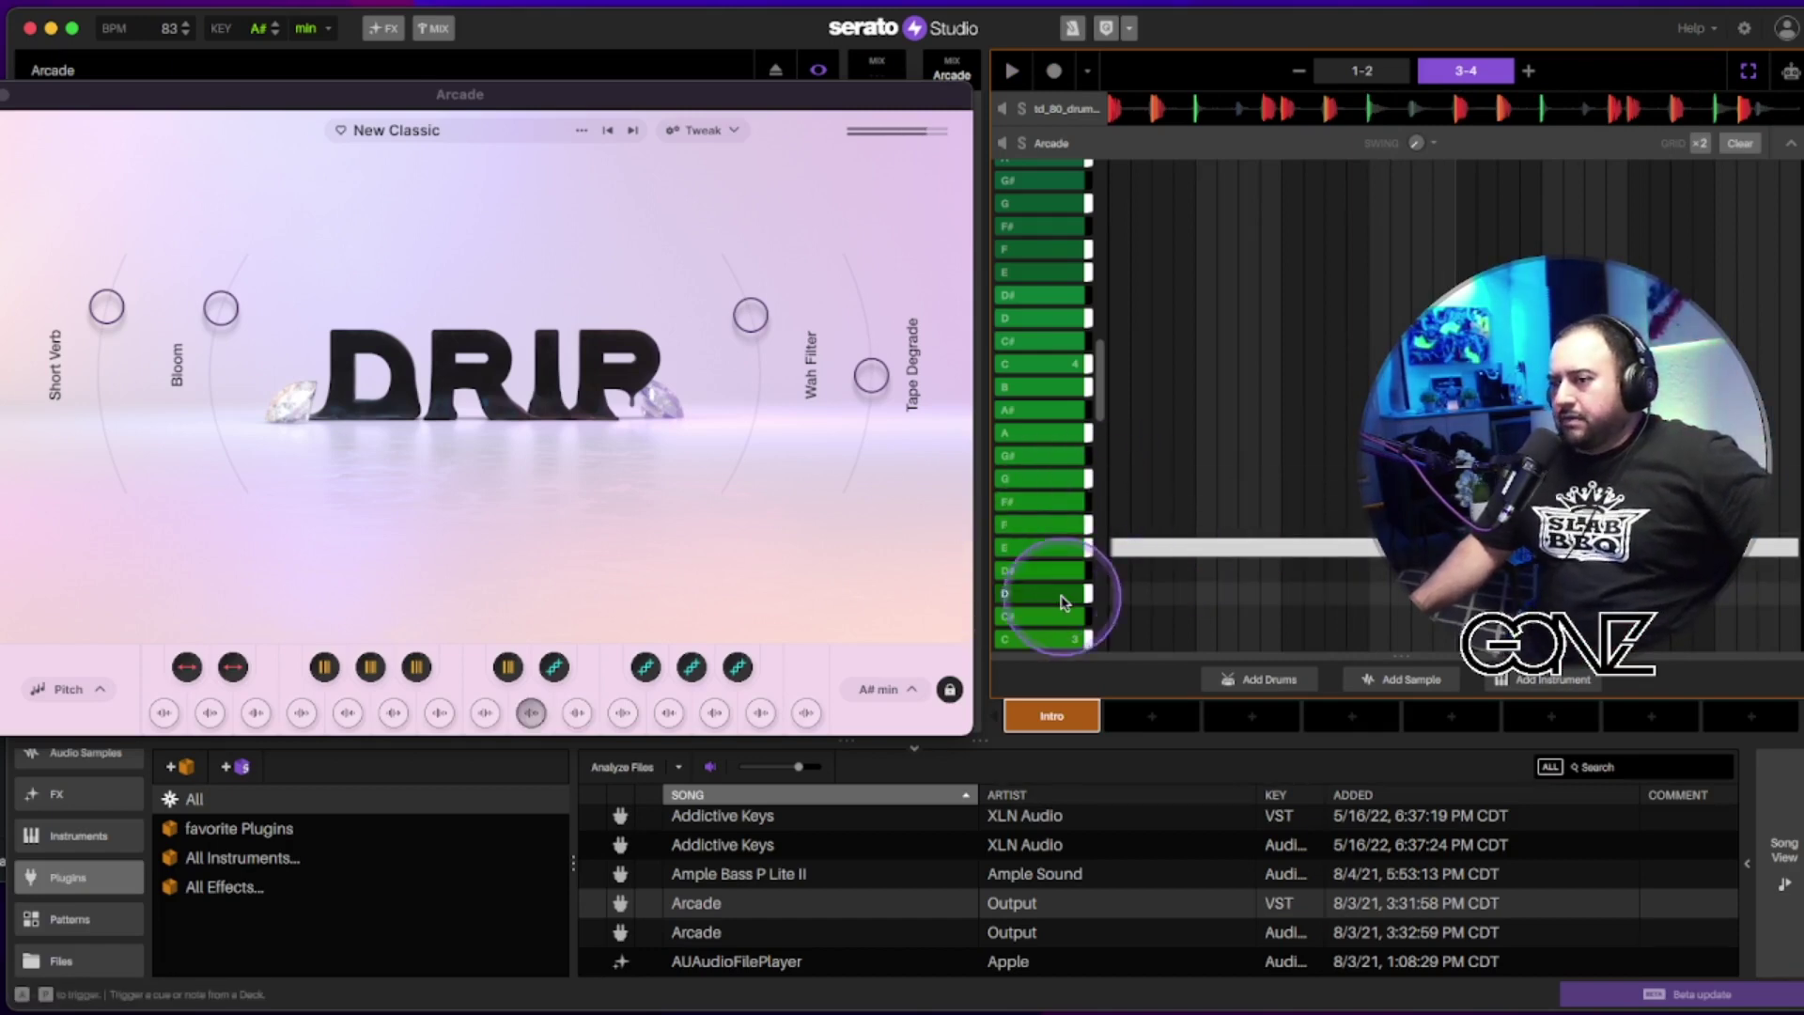
scroll(1062, 601, "down", 2)
scroll(1063, 602, "down", 1)
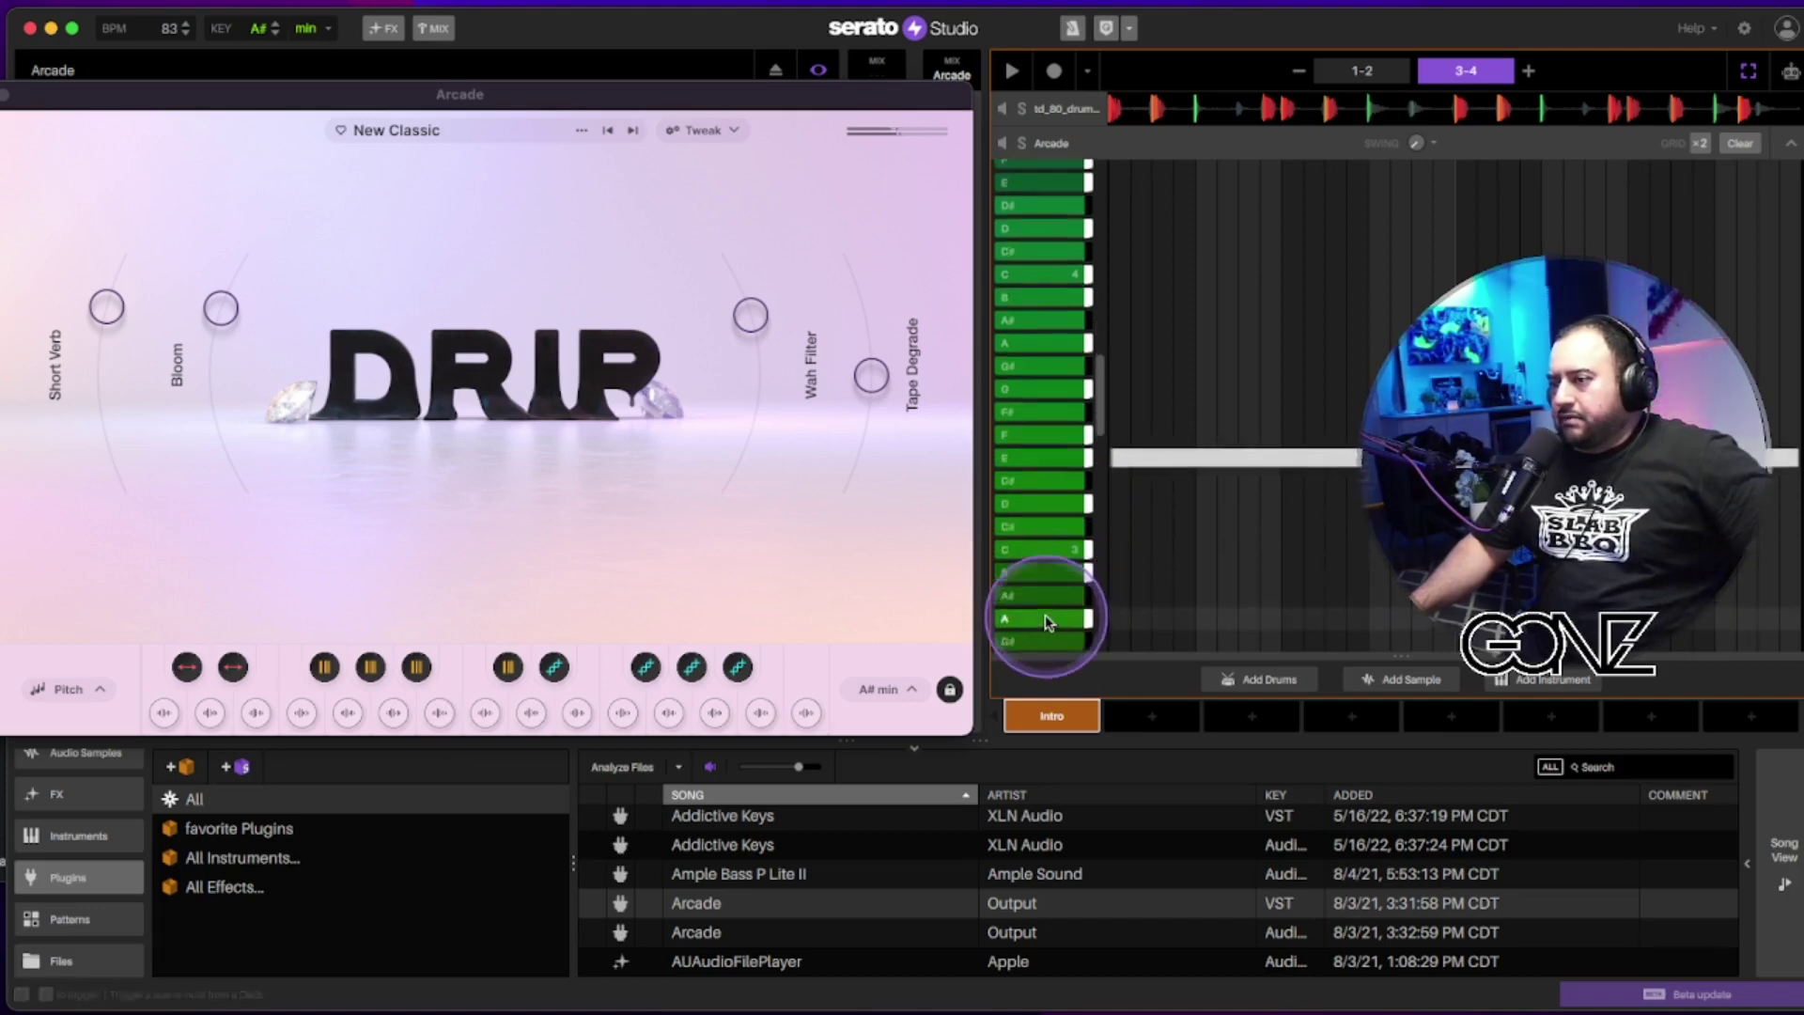
scroll(1055, 606, "down", 2)
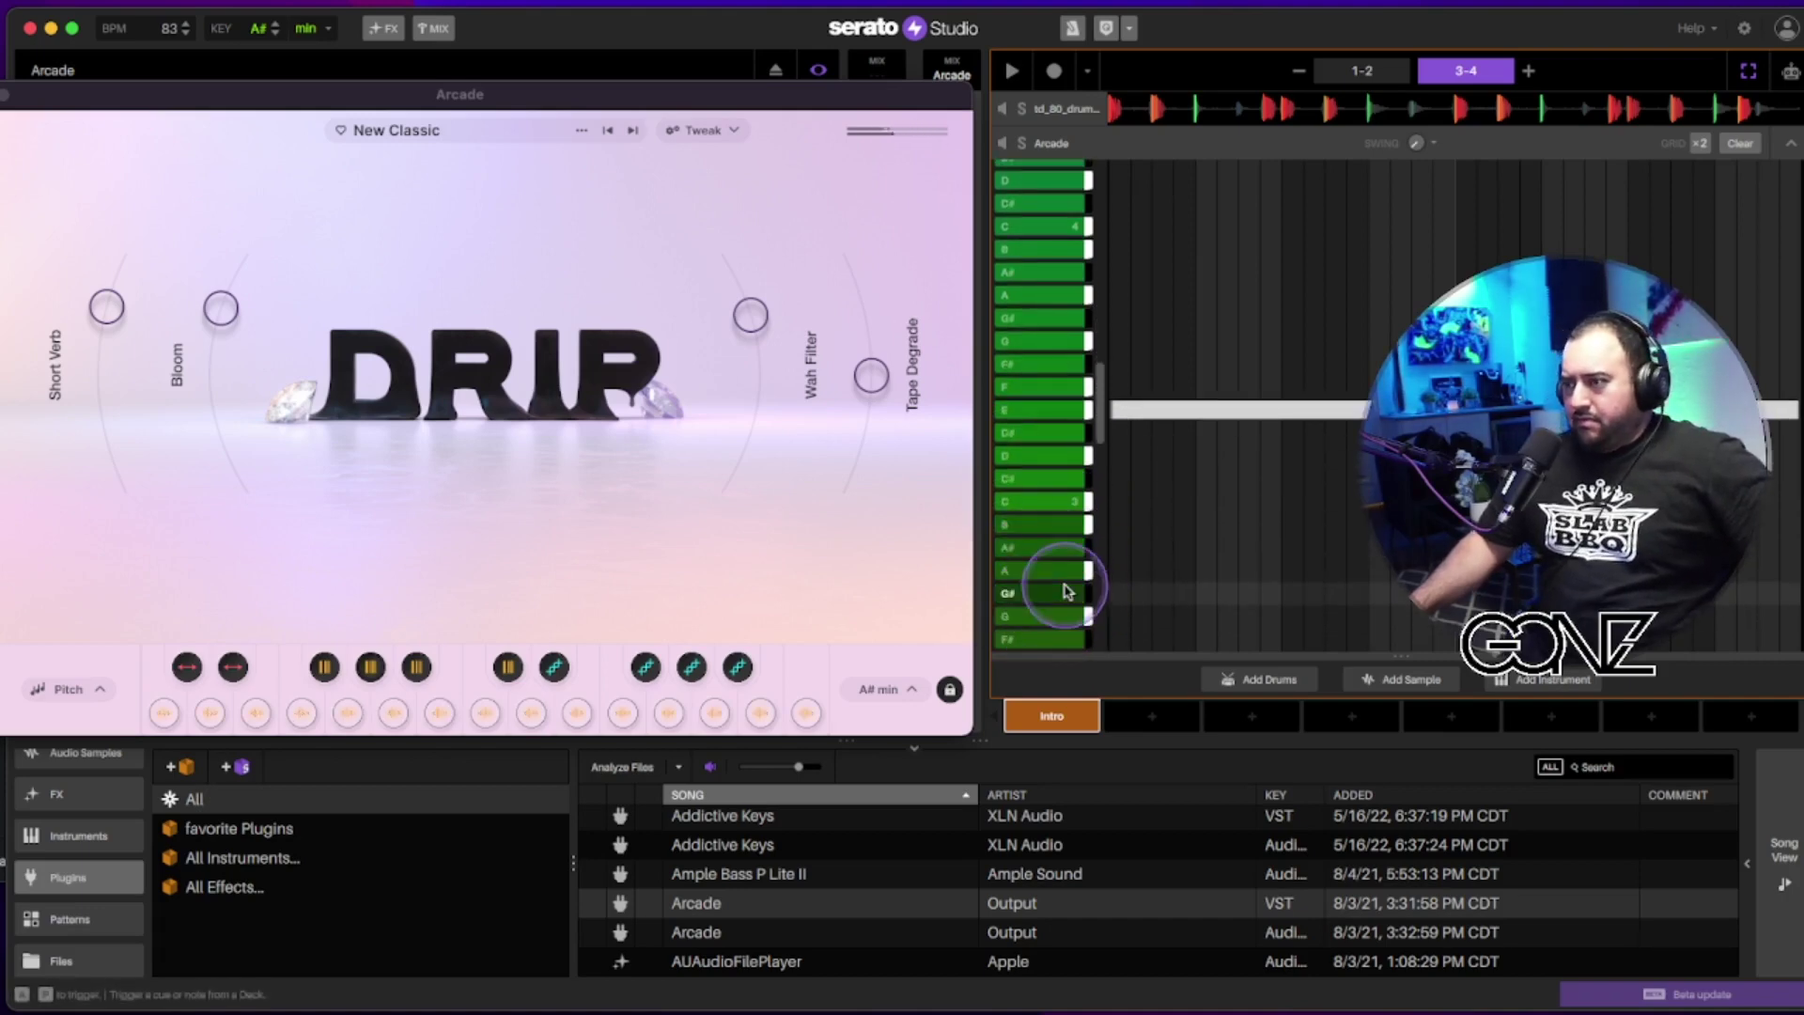
scroll(1059, 597, "down", 3)
left_click(1057, 595)
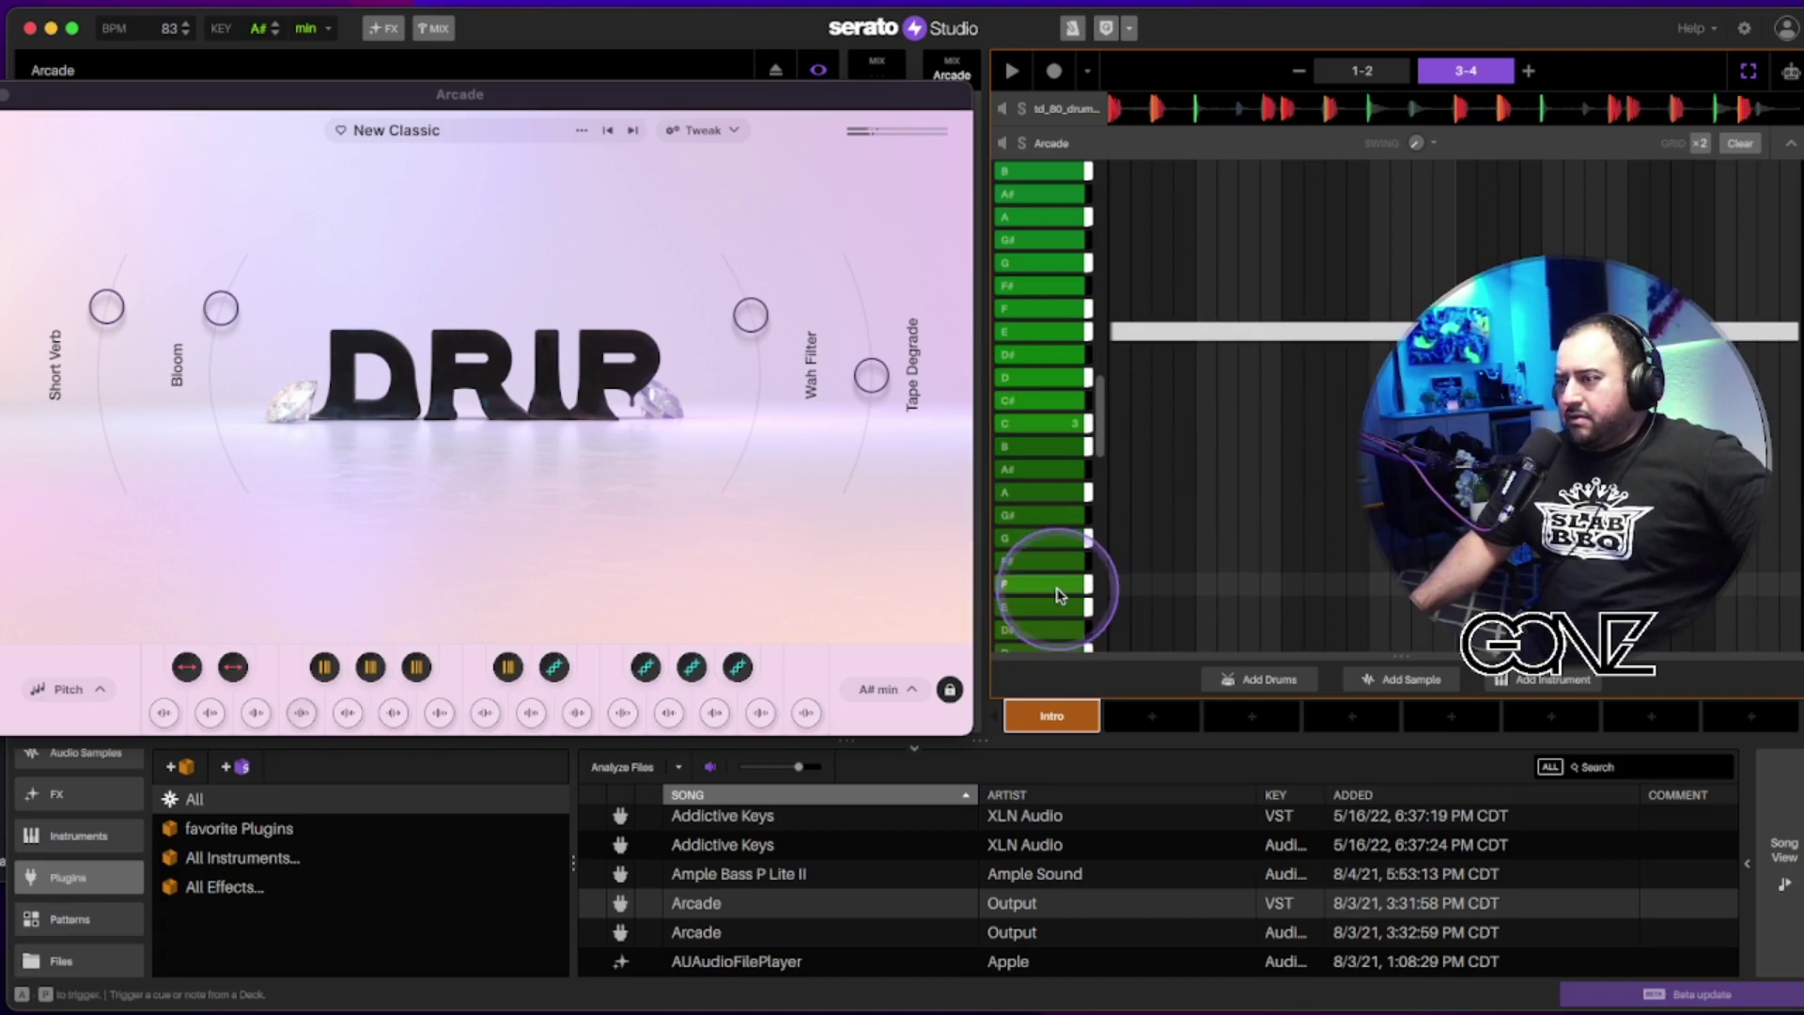
scroll(1059, 594, "down", 2)
left_click(1059, 595)
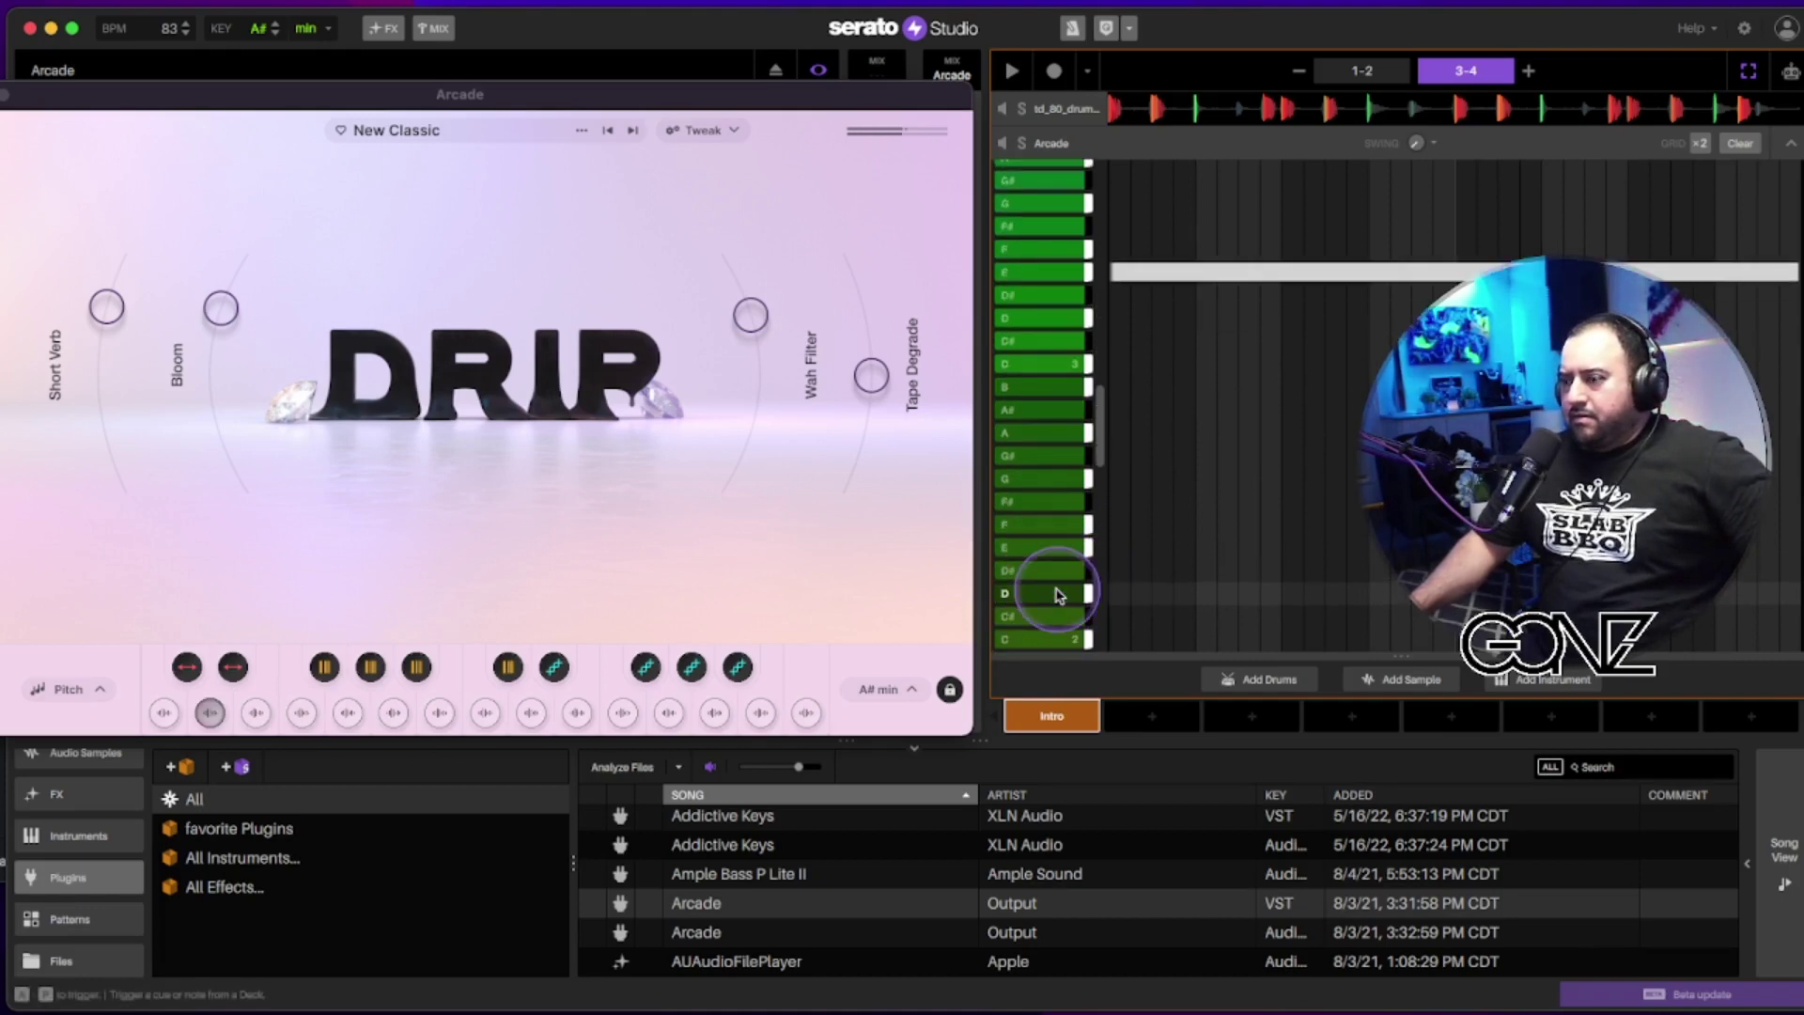
left_click(1051, 639)
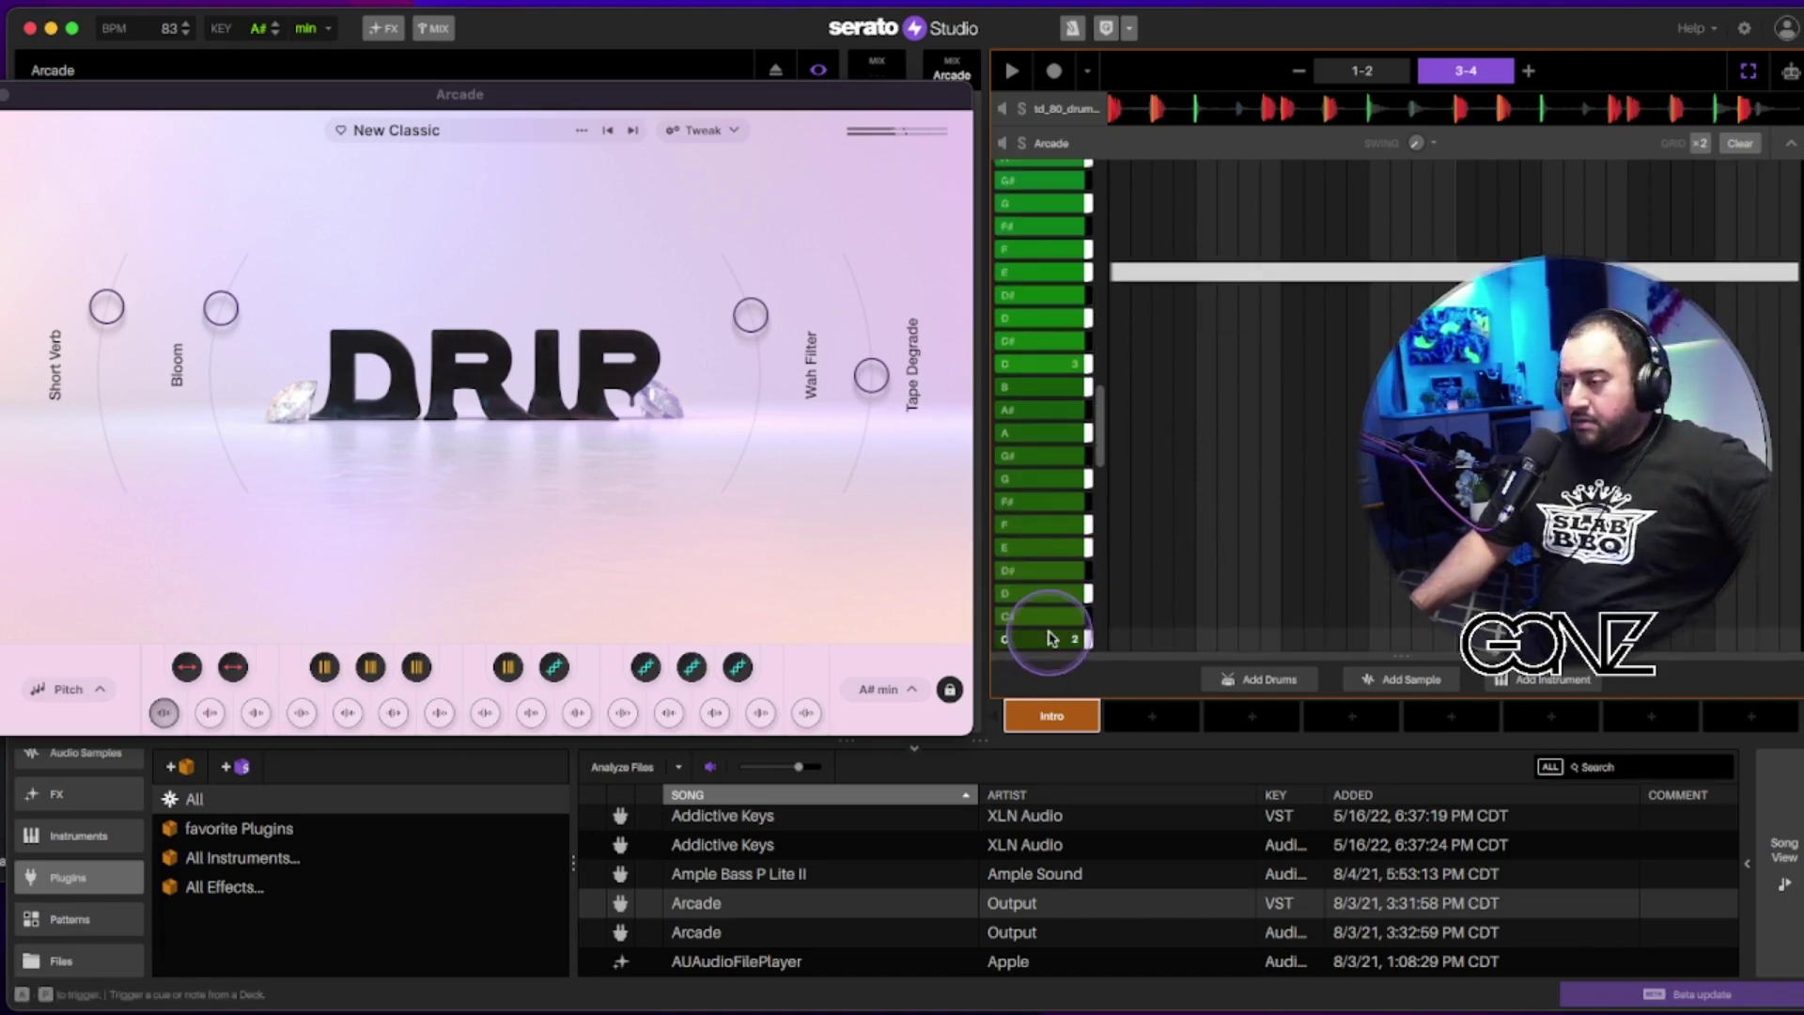
scroll(1052, 634, "down", 1)
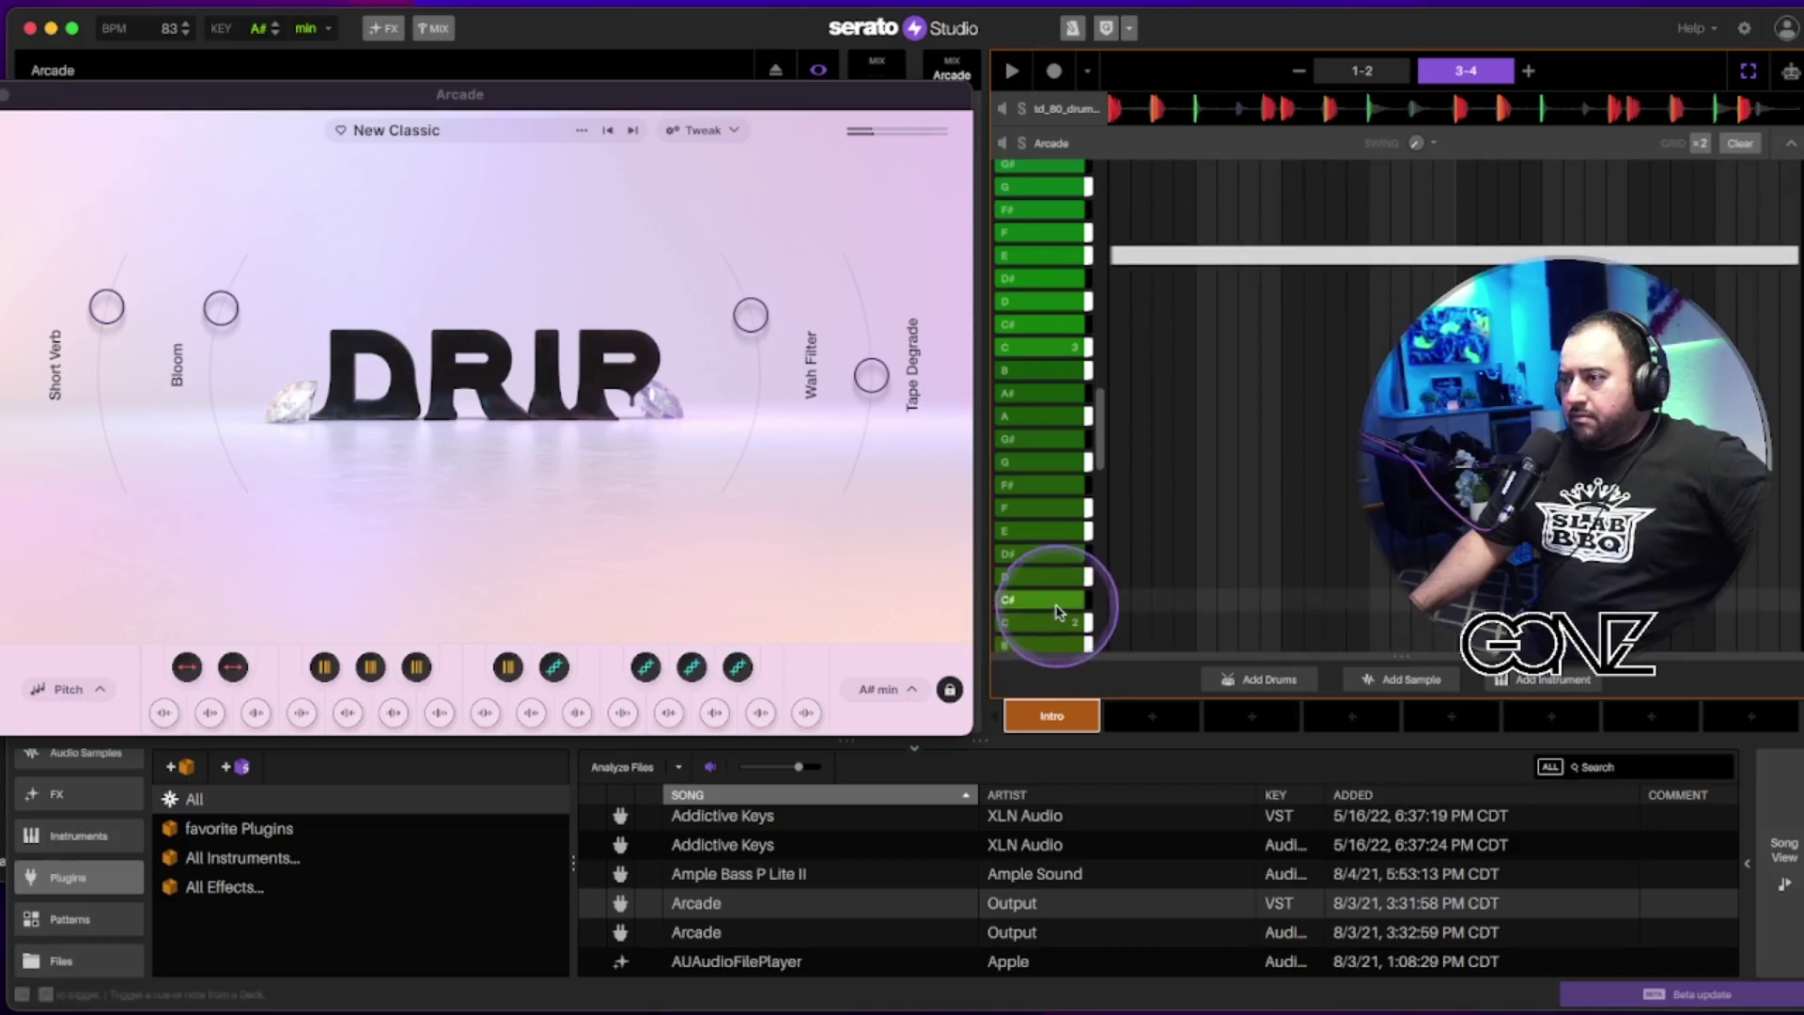
left_click(1059, 611)
scroll(1059, 611, "up", 4)
left_click(1057, 369)
left_click(1062, 254)
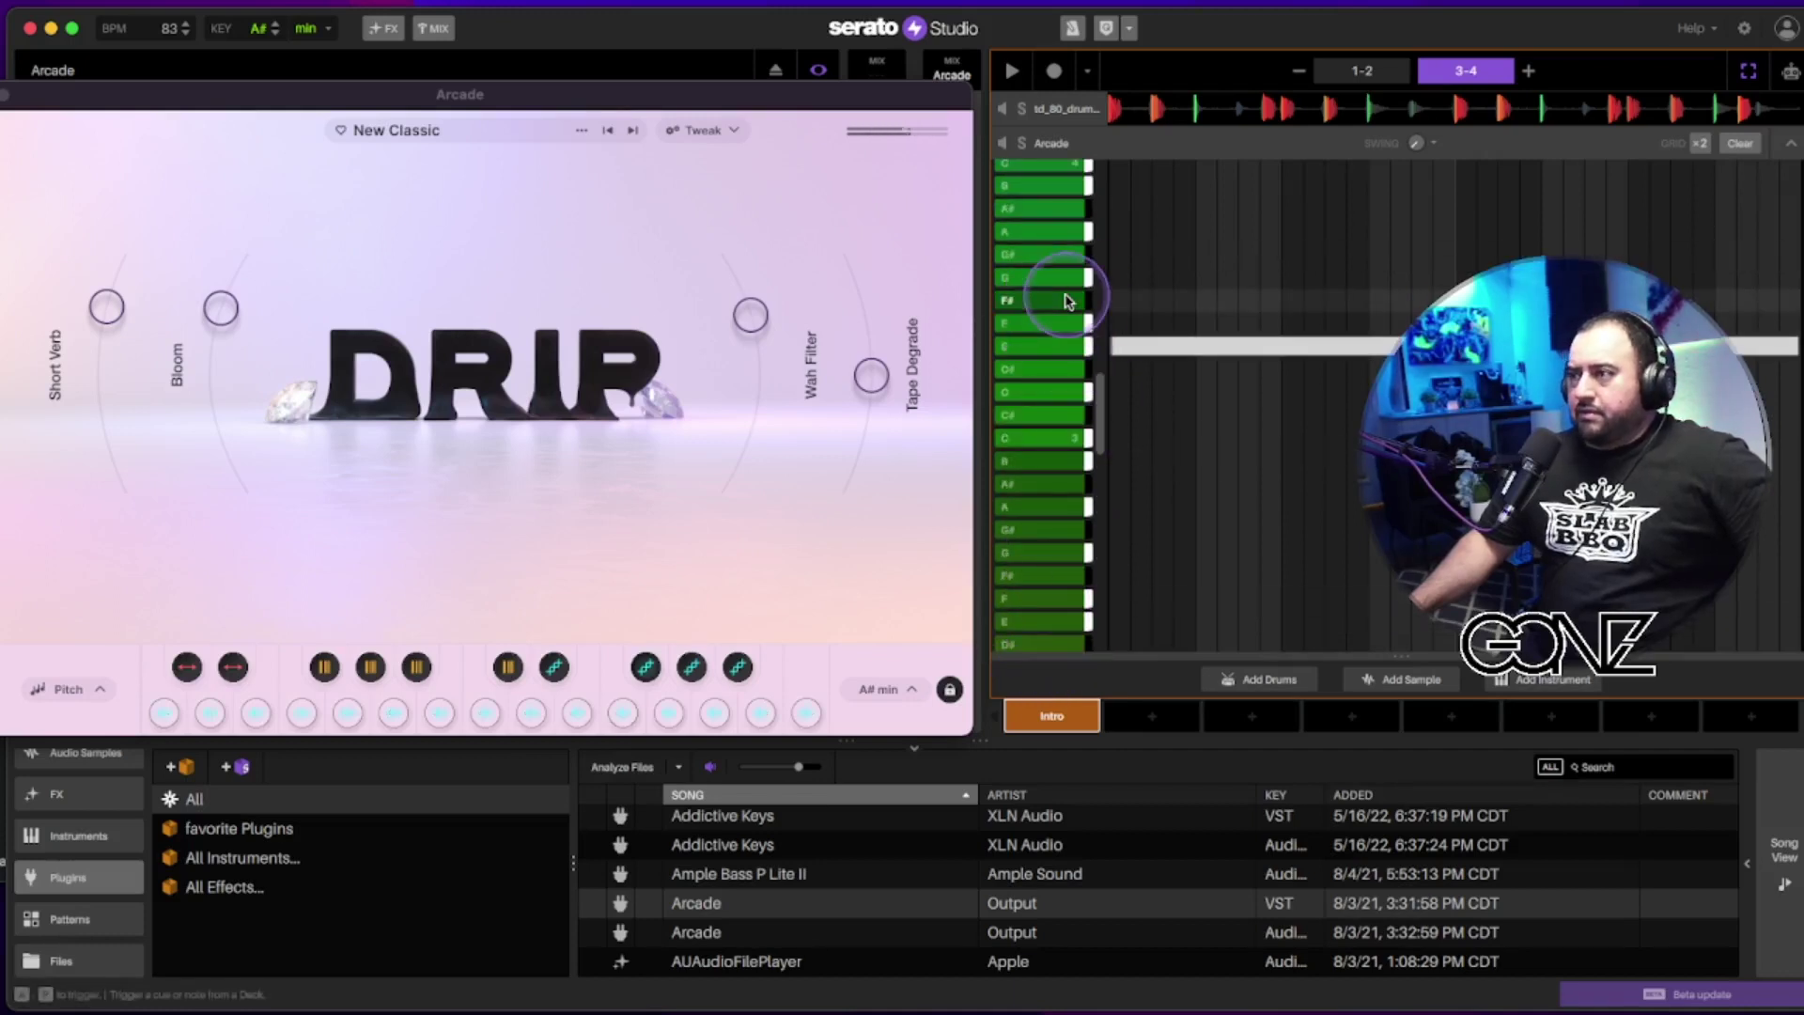
left_click(1062, 232)
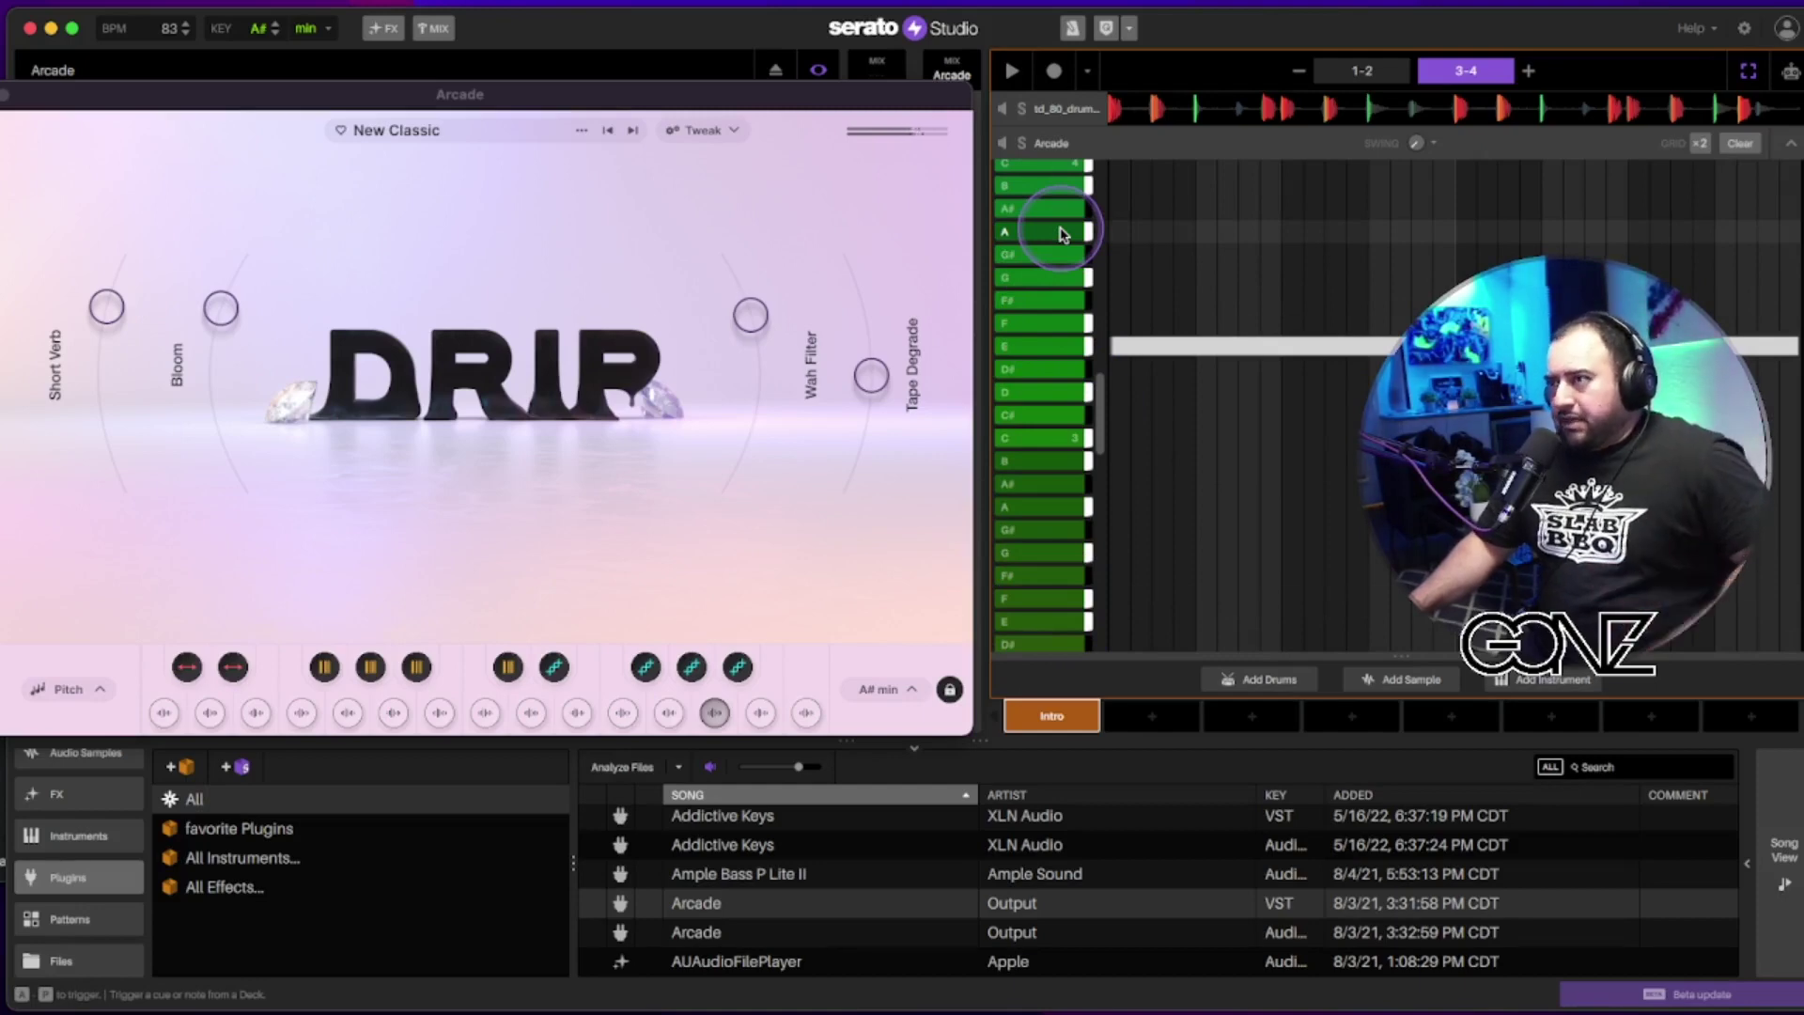
scroll(1060, 235, "up", 3)
left_click(1052, 250)
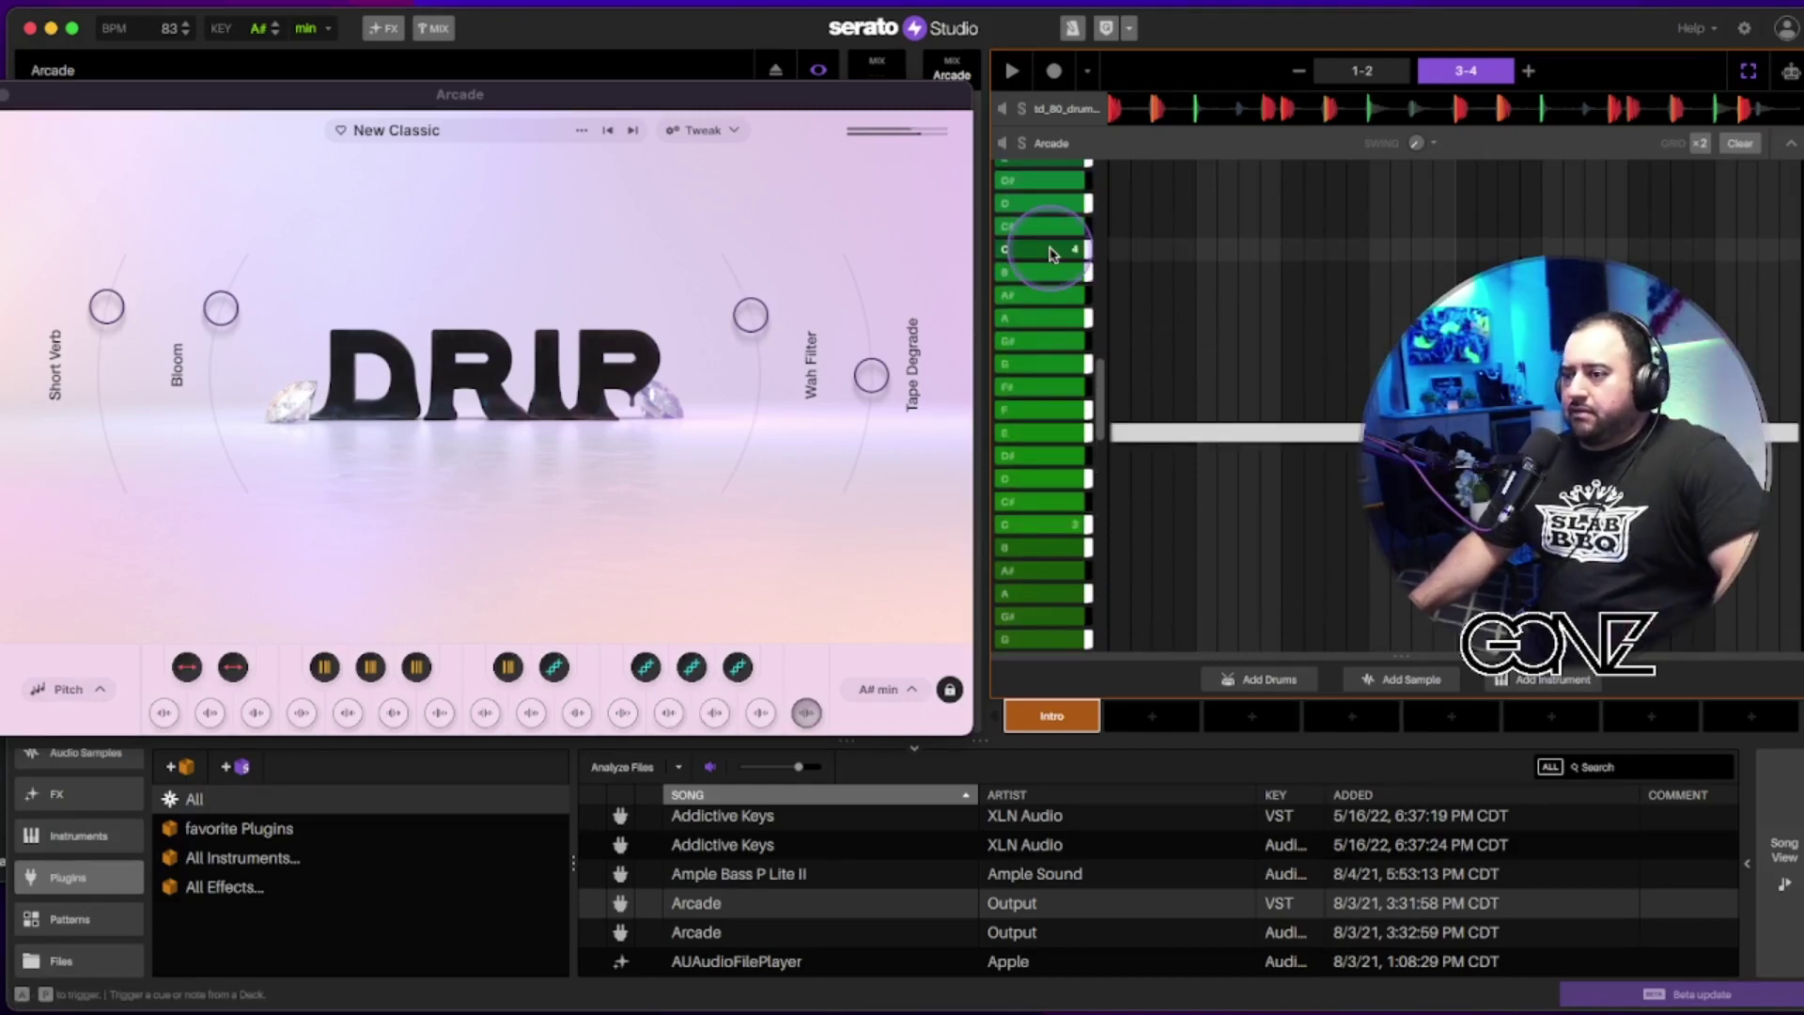
left_click(1052, 252)
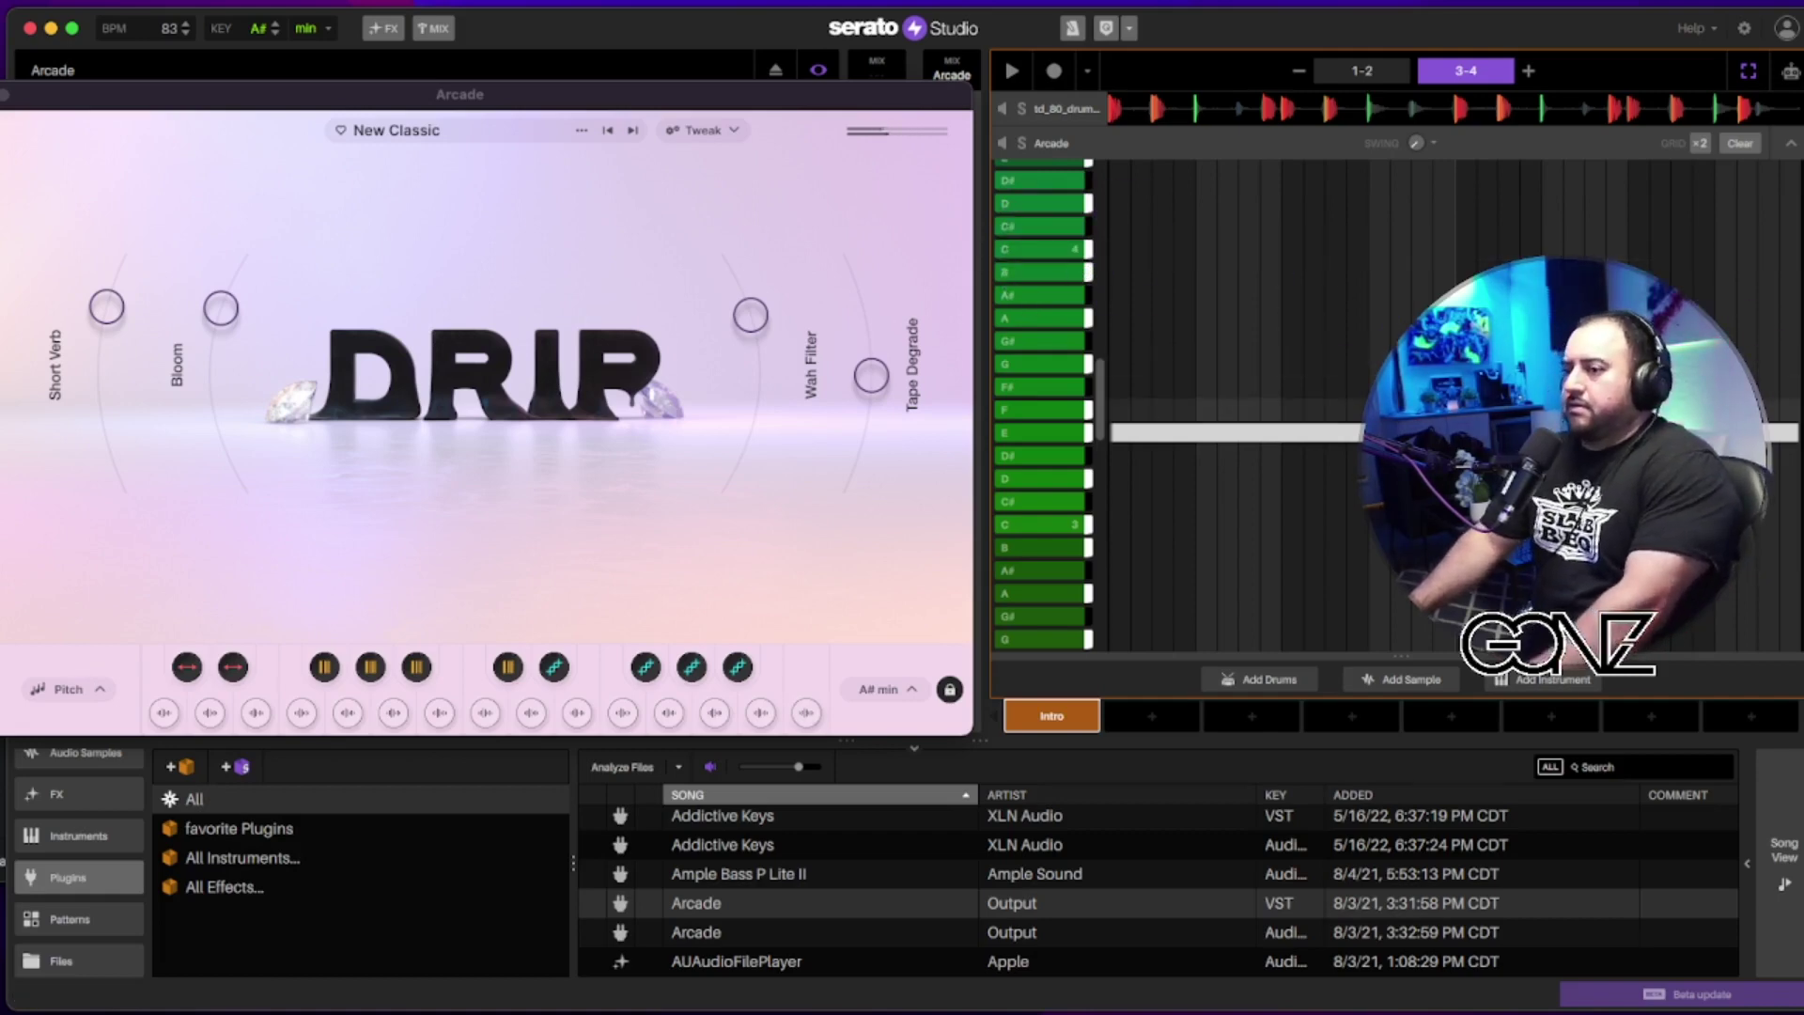
key("space")
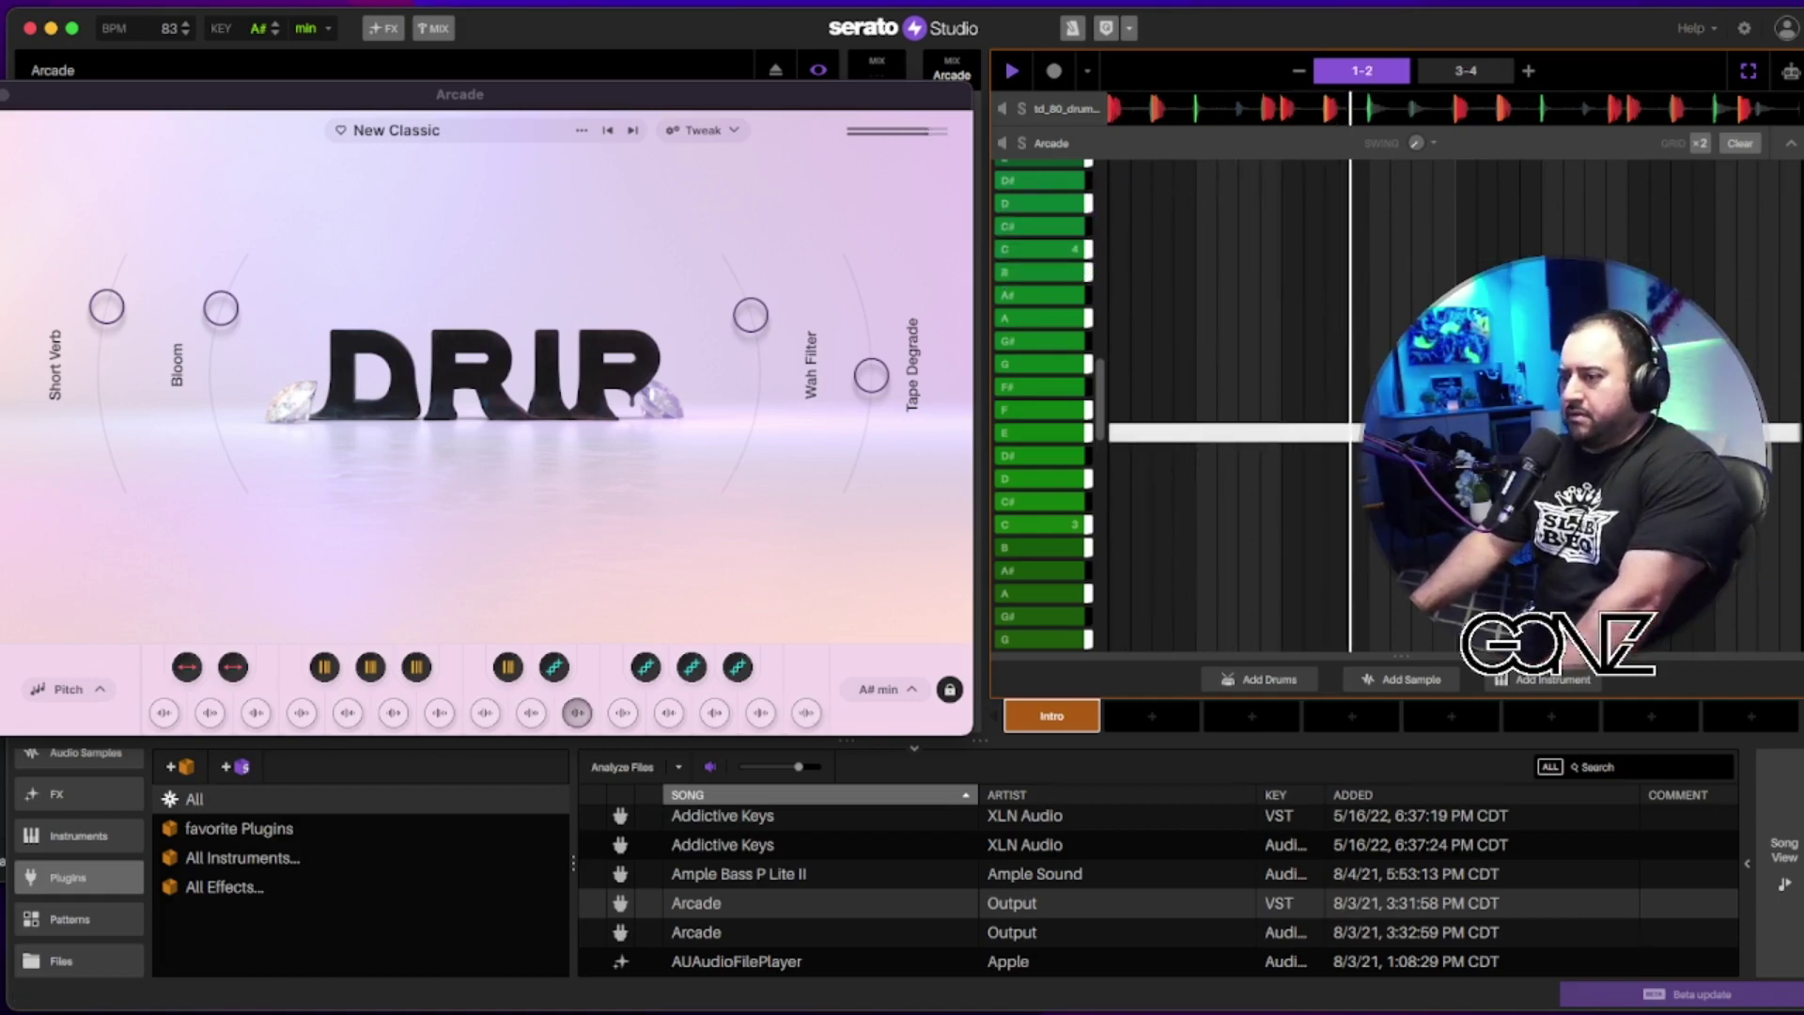
left_click(1043, 494)
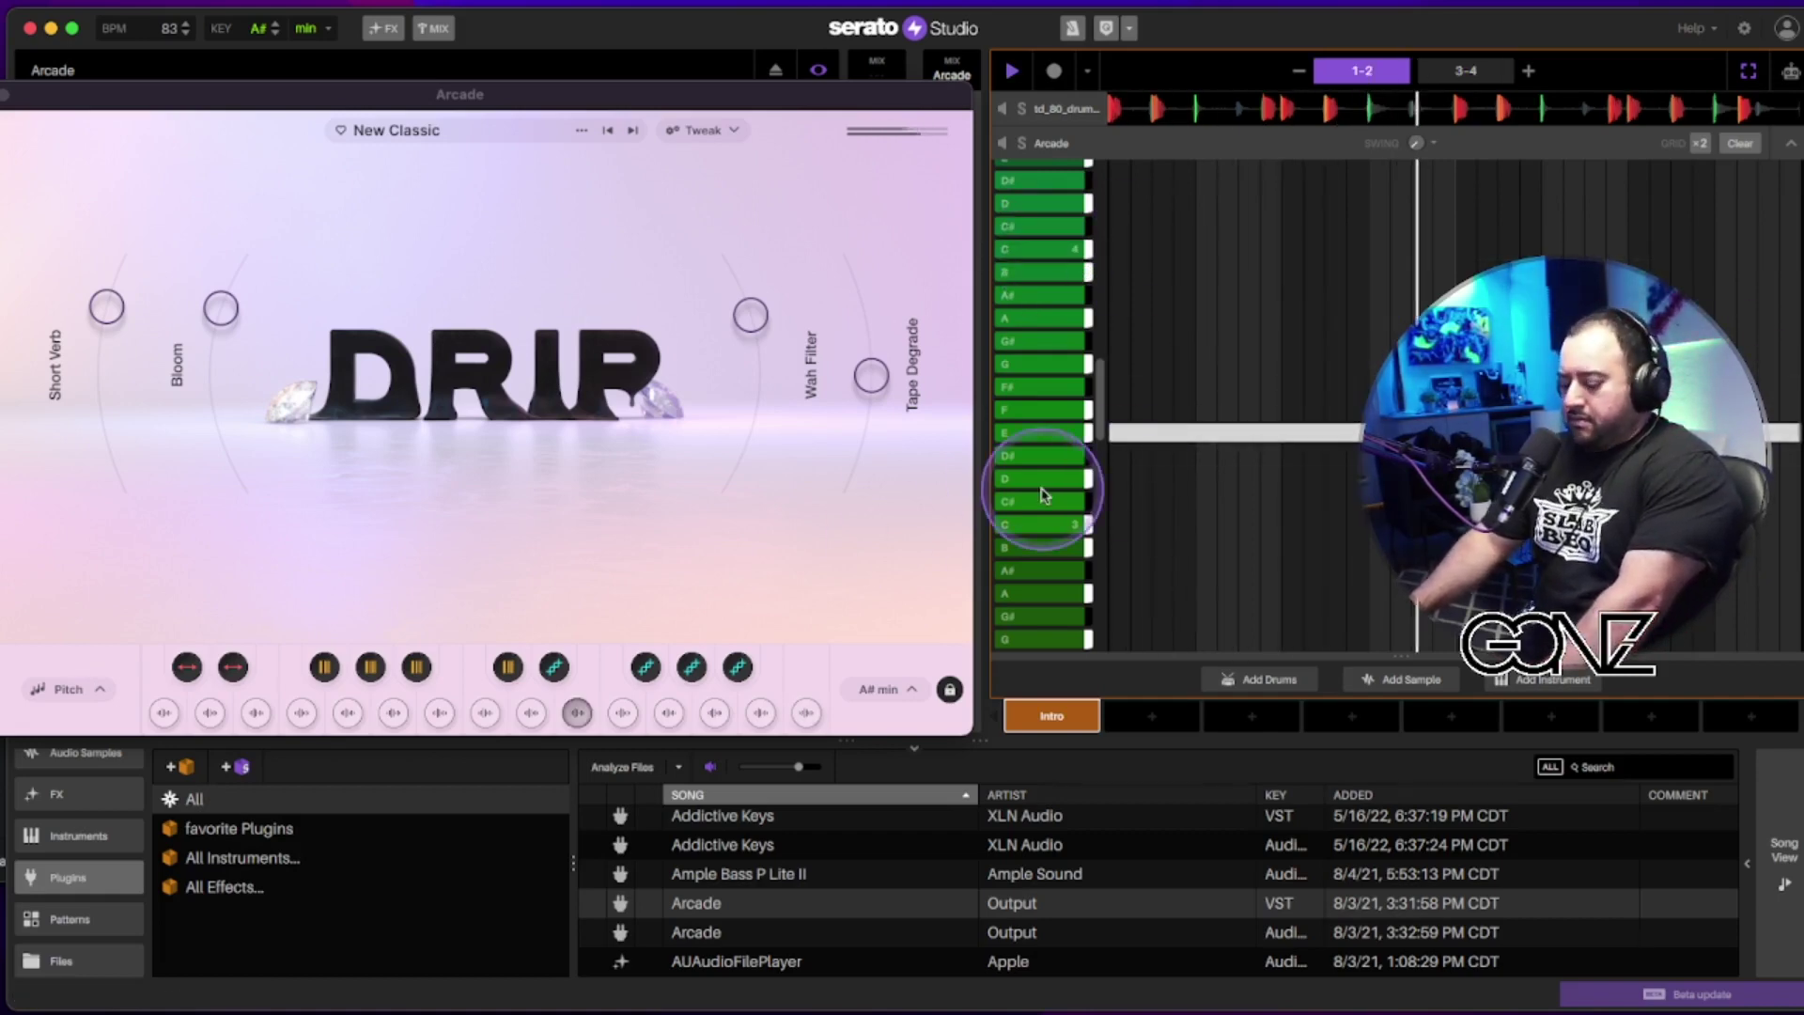
left_click(844, 536)
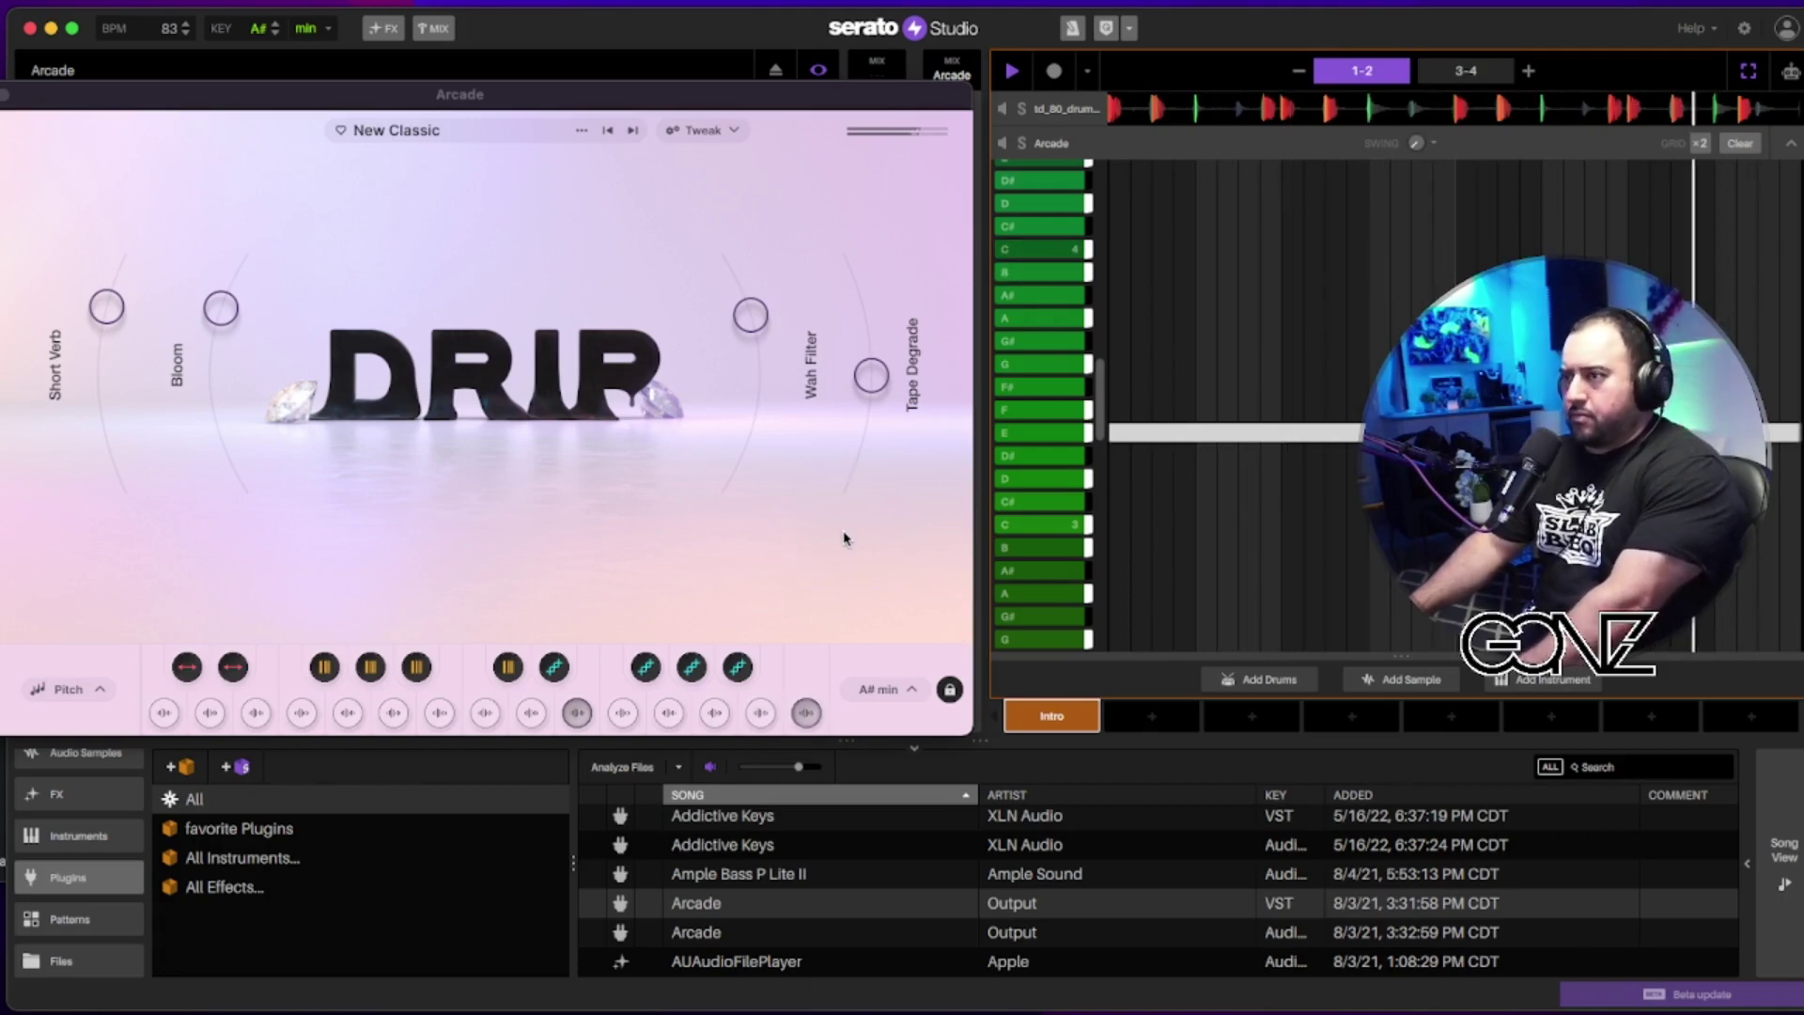
left_click(838, 572)
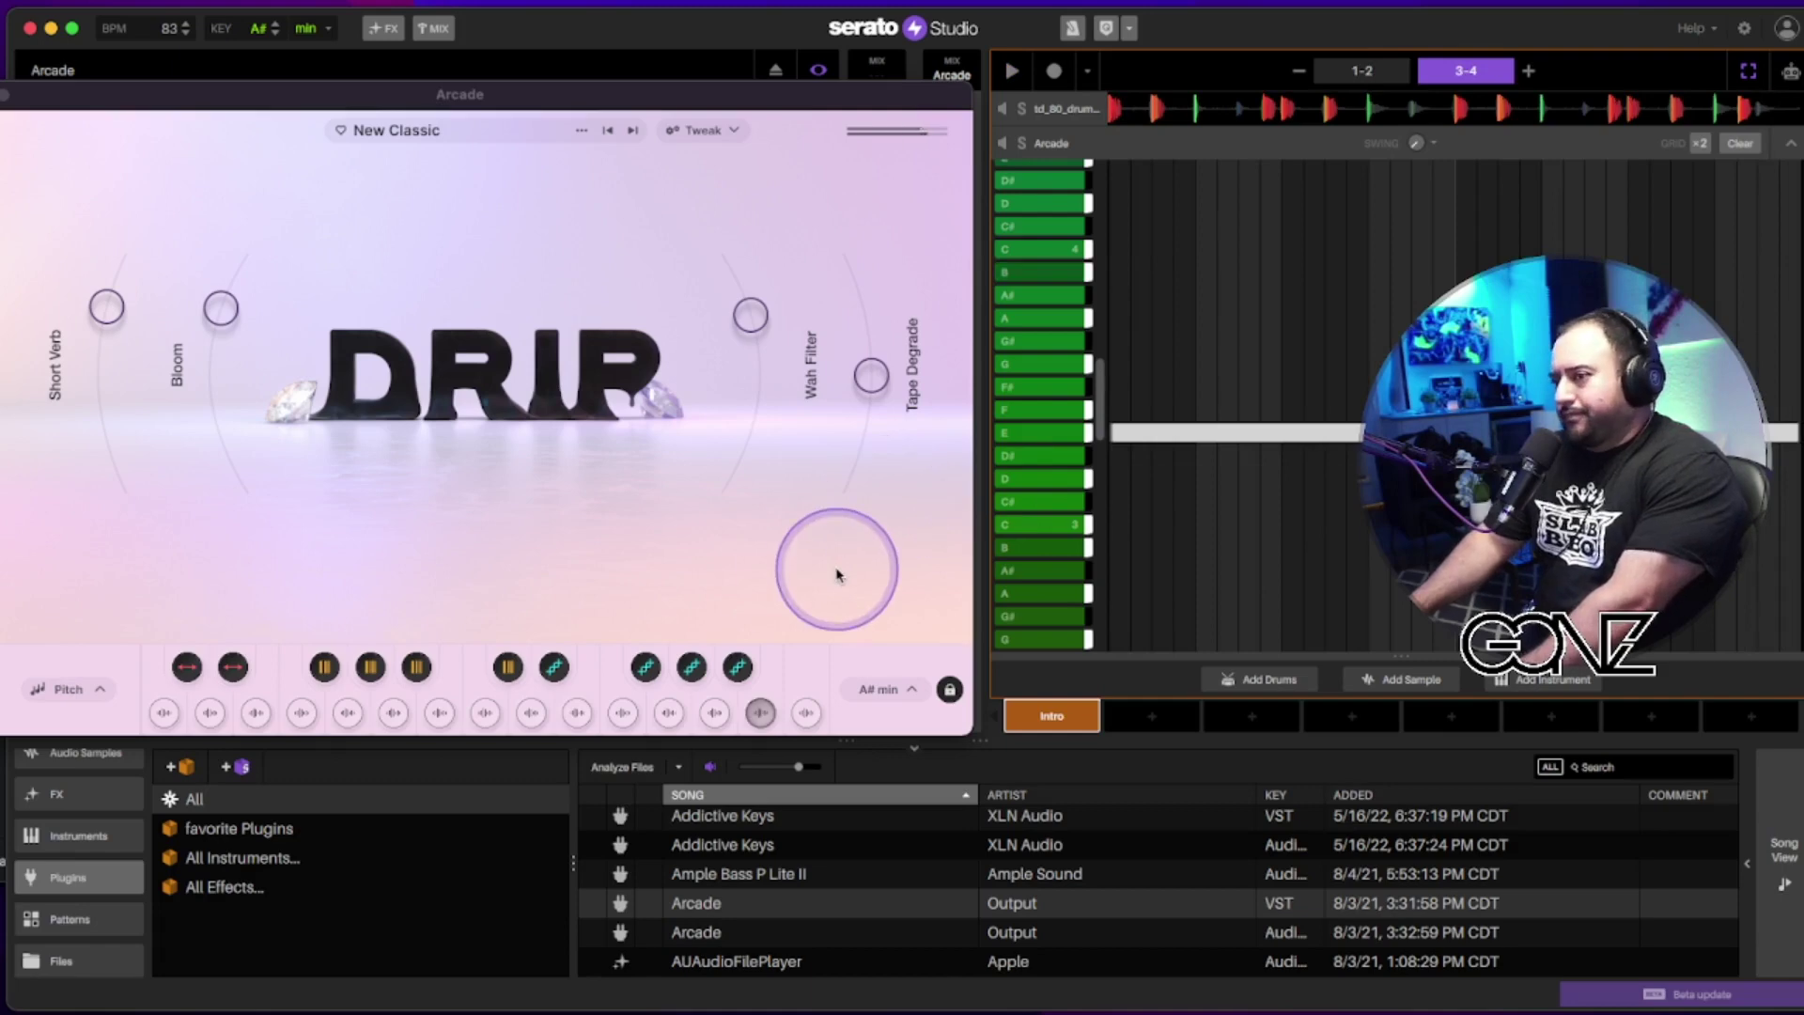
mouse_move(838, 572)
left_mouse_down()
mouse_move(1249, 363)
mouse_move(1212, 407)
mouse_move(1087, 471)
mouse_move(1337, 359)
mouse_move(692, 724)
mouse_move(552, 707)
mouse_move(776, 711)
mouse_move(1781, 188)
mouse_move(1793, 151)
left_mouse_up()
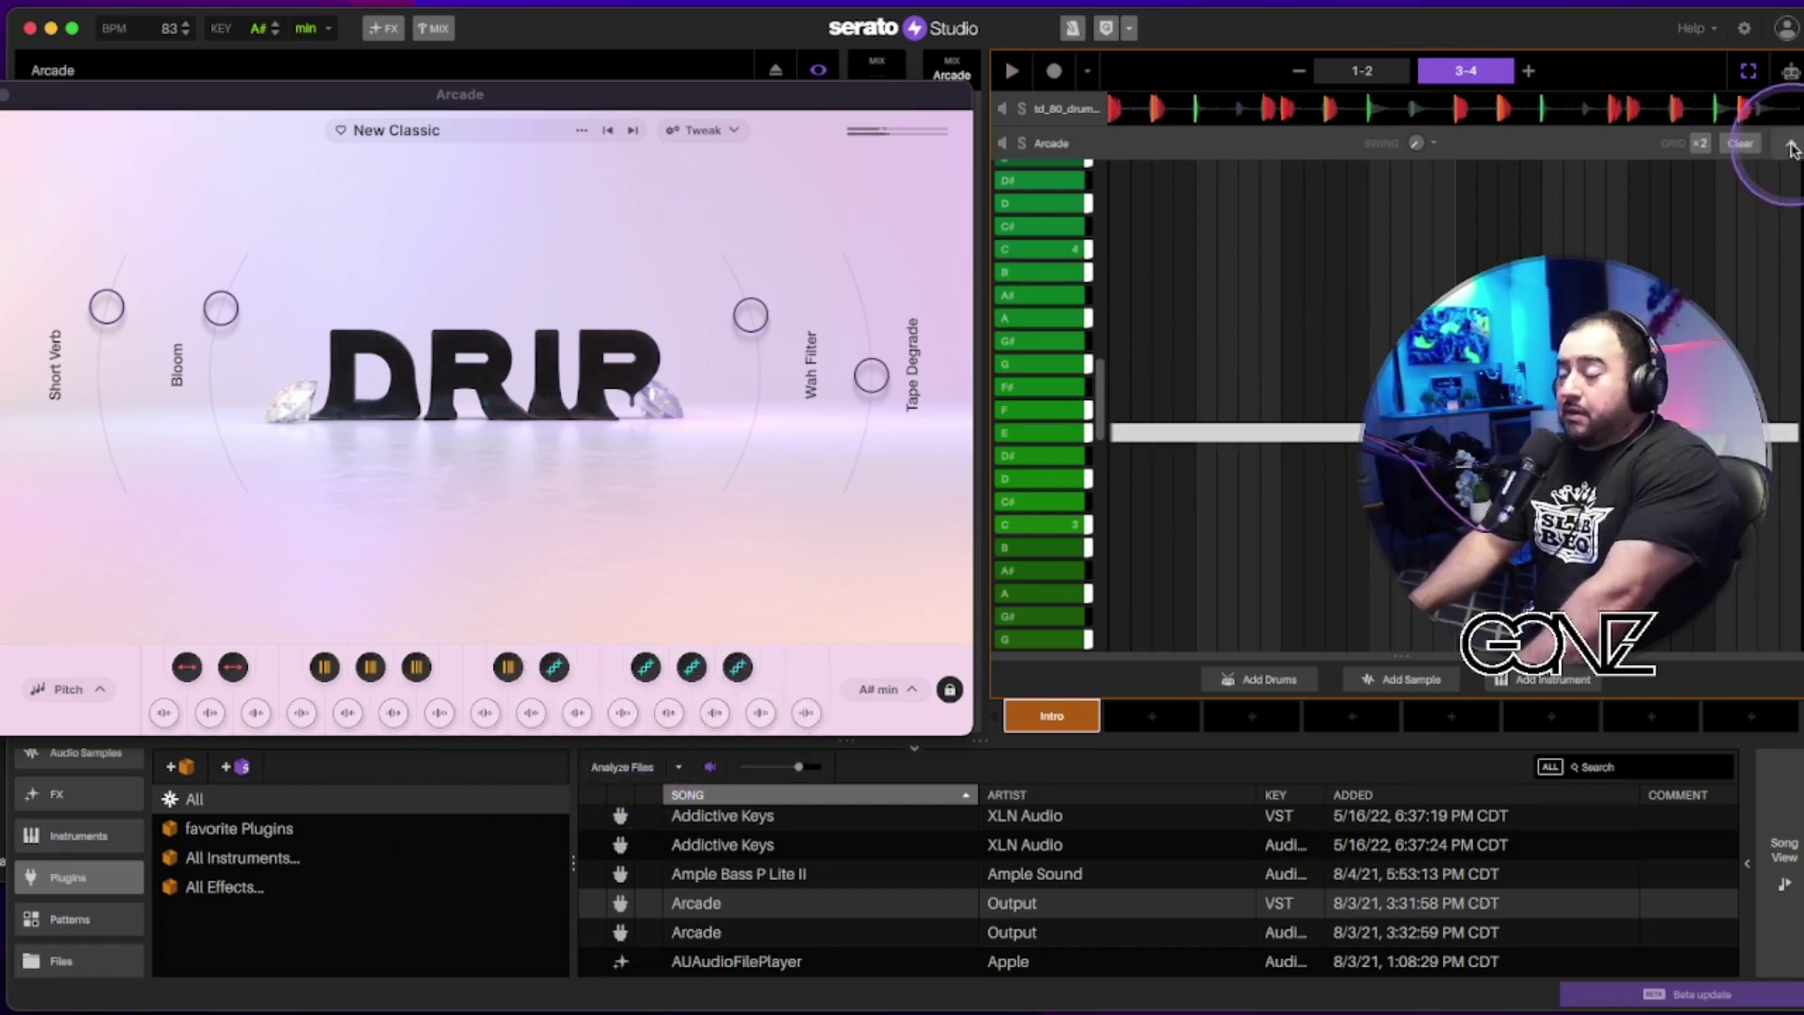
Step: Drop a second Arcade from the Plugins library onto the tracks and delete its stray note
left_click(1793, 150)
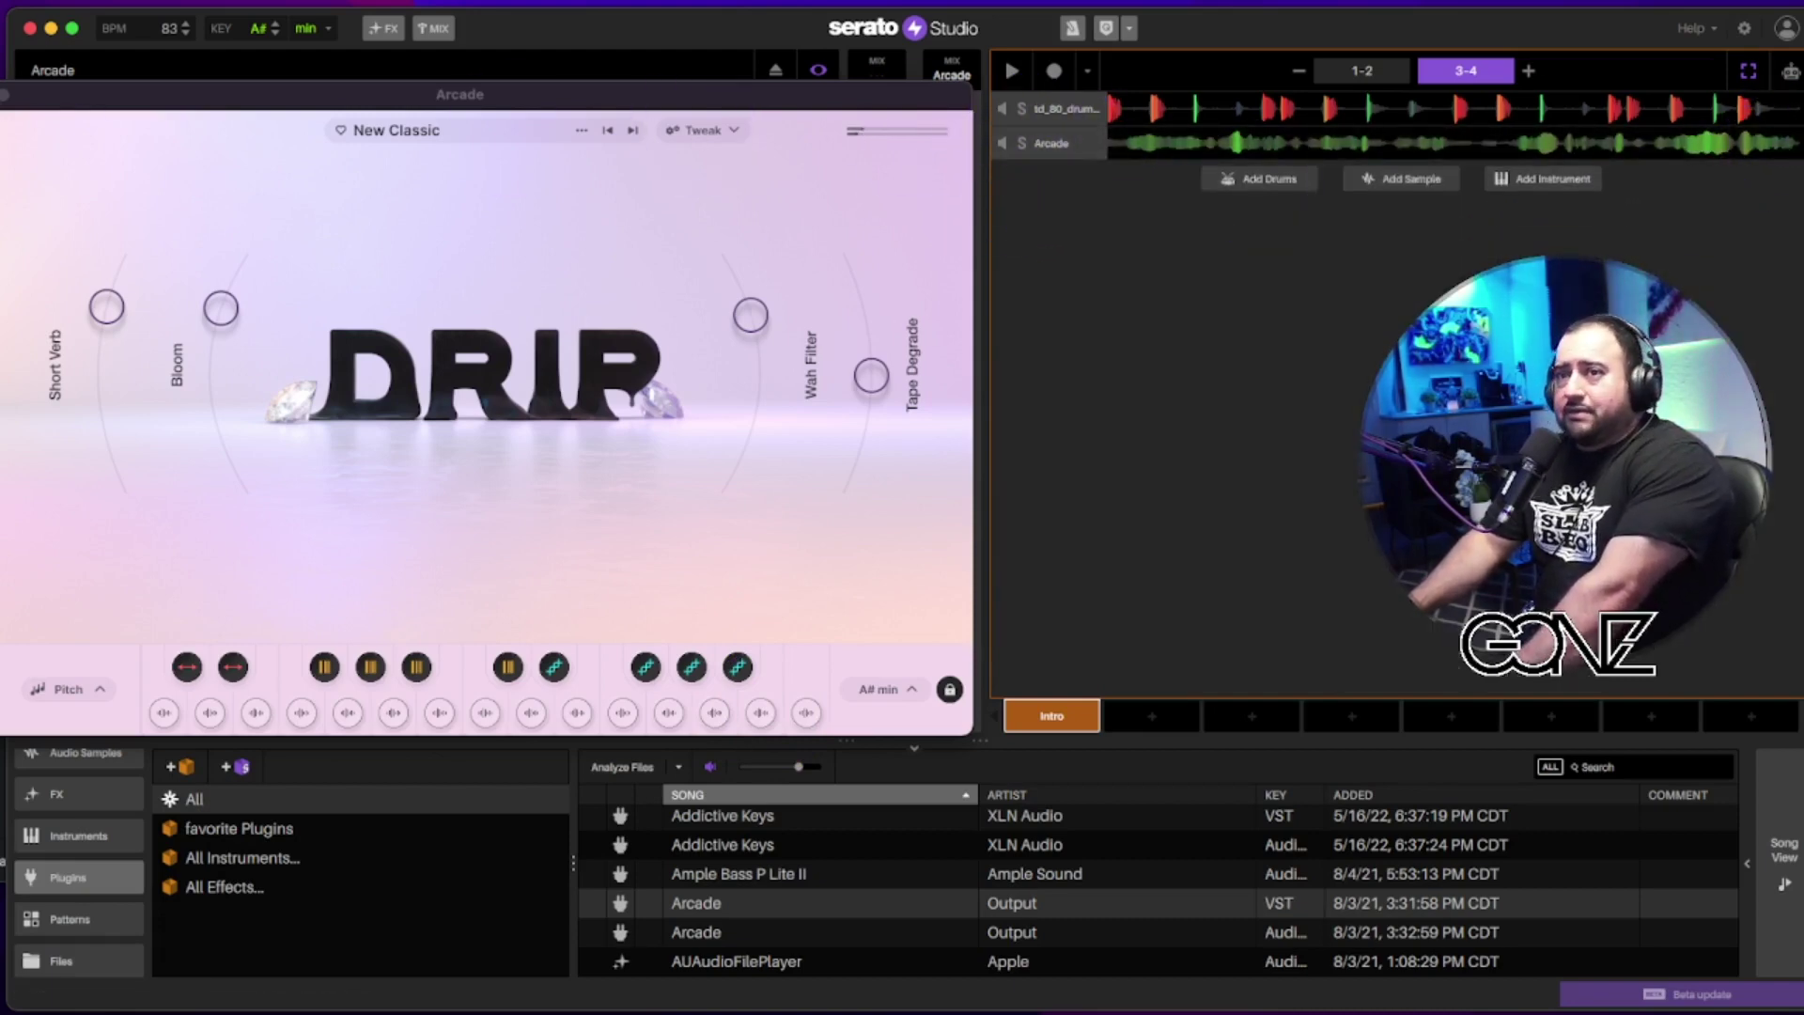
left_click(4, 94)
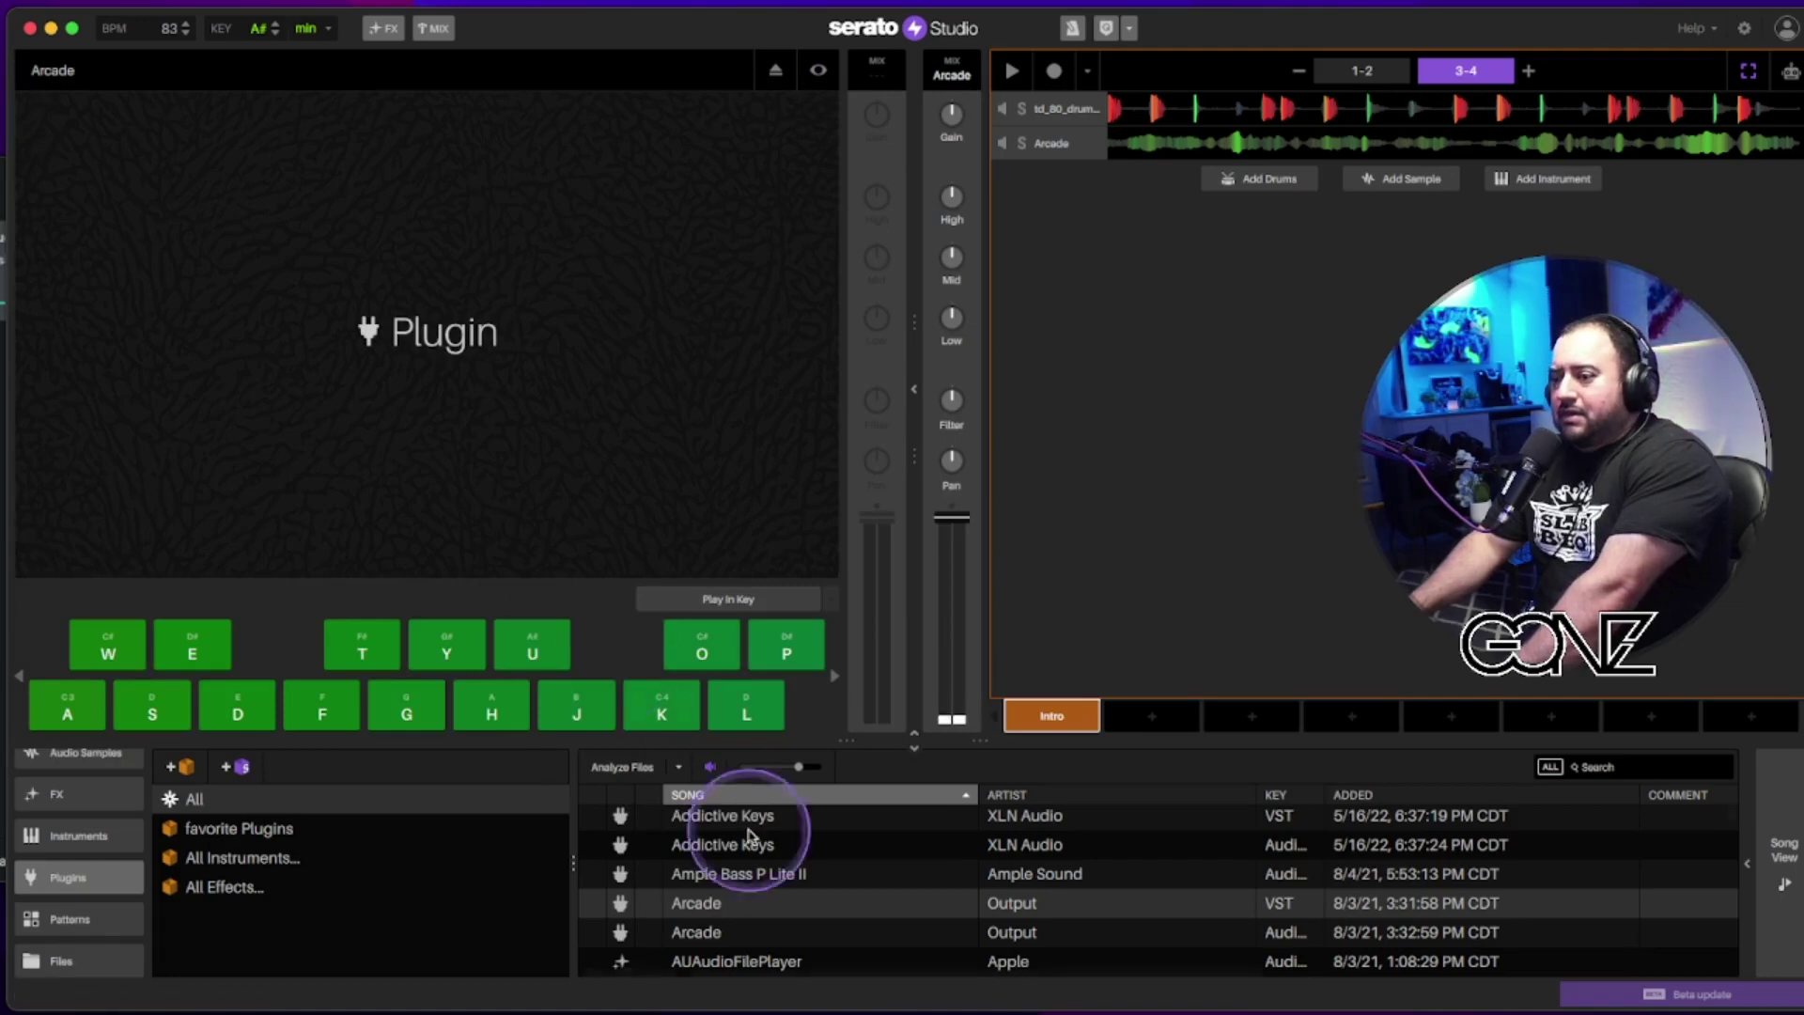
left_click_drag(696, 902, 1327, 511)
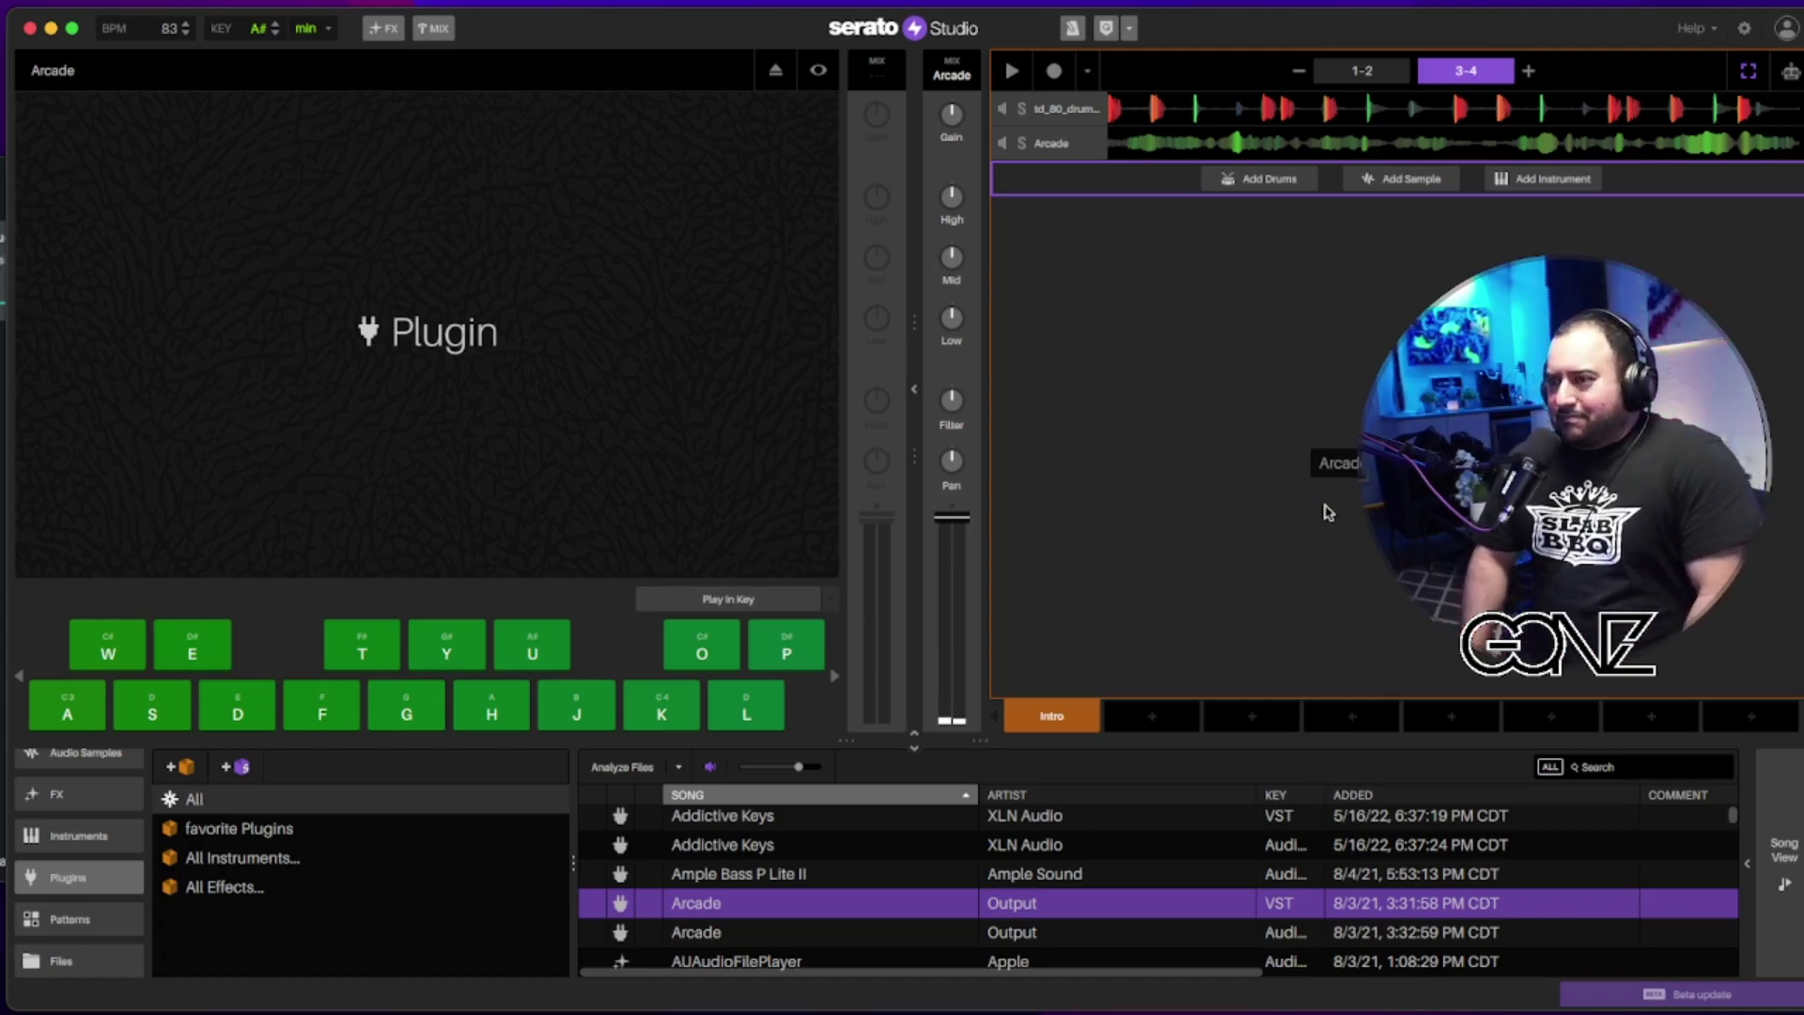
left_click_drag(1328, 512, 1328, 511)
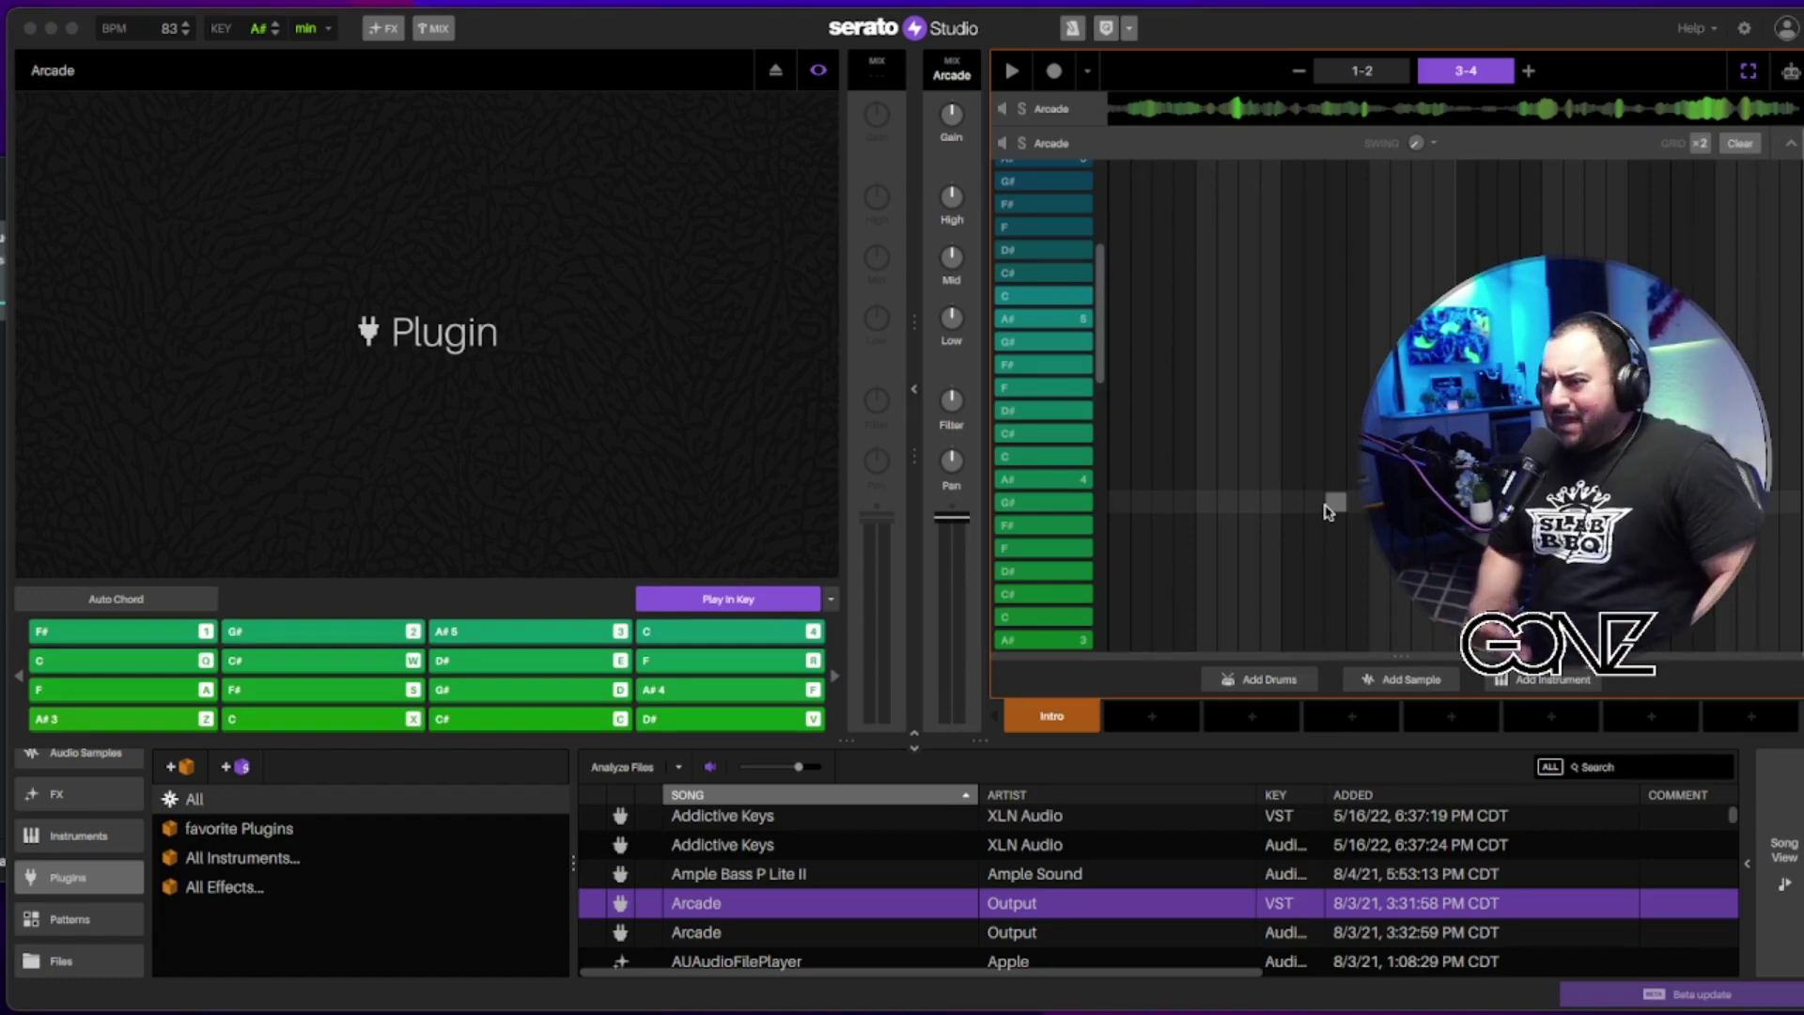
left_click(1209, 553)
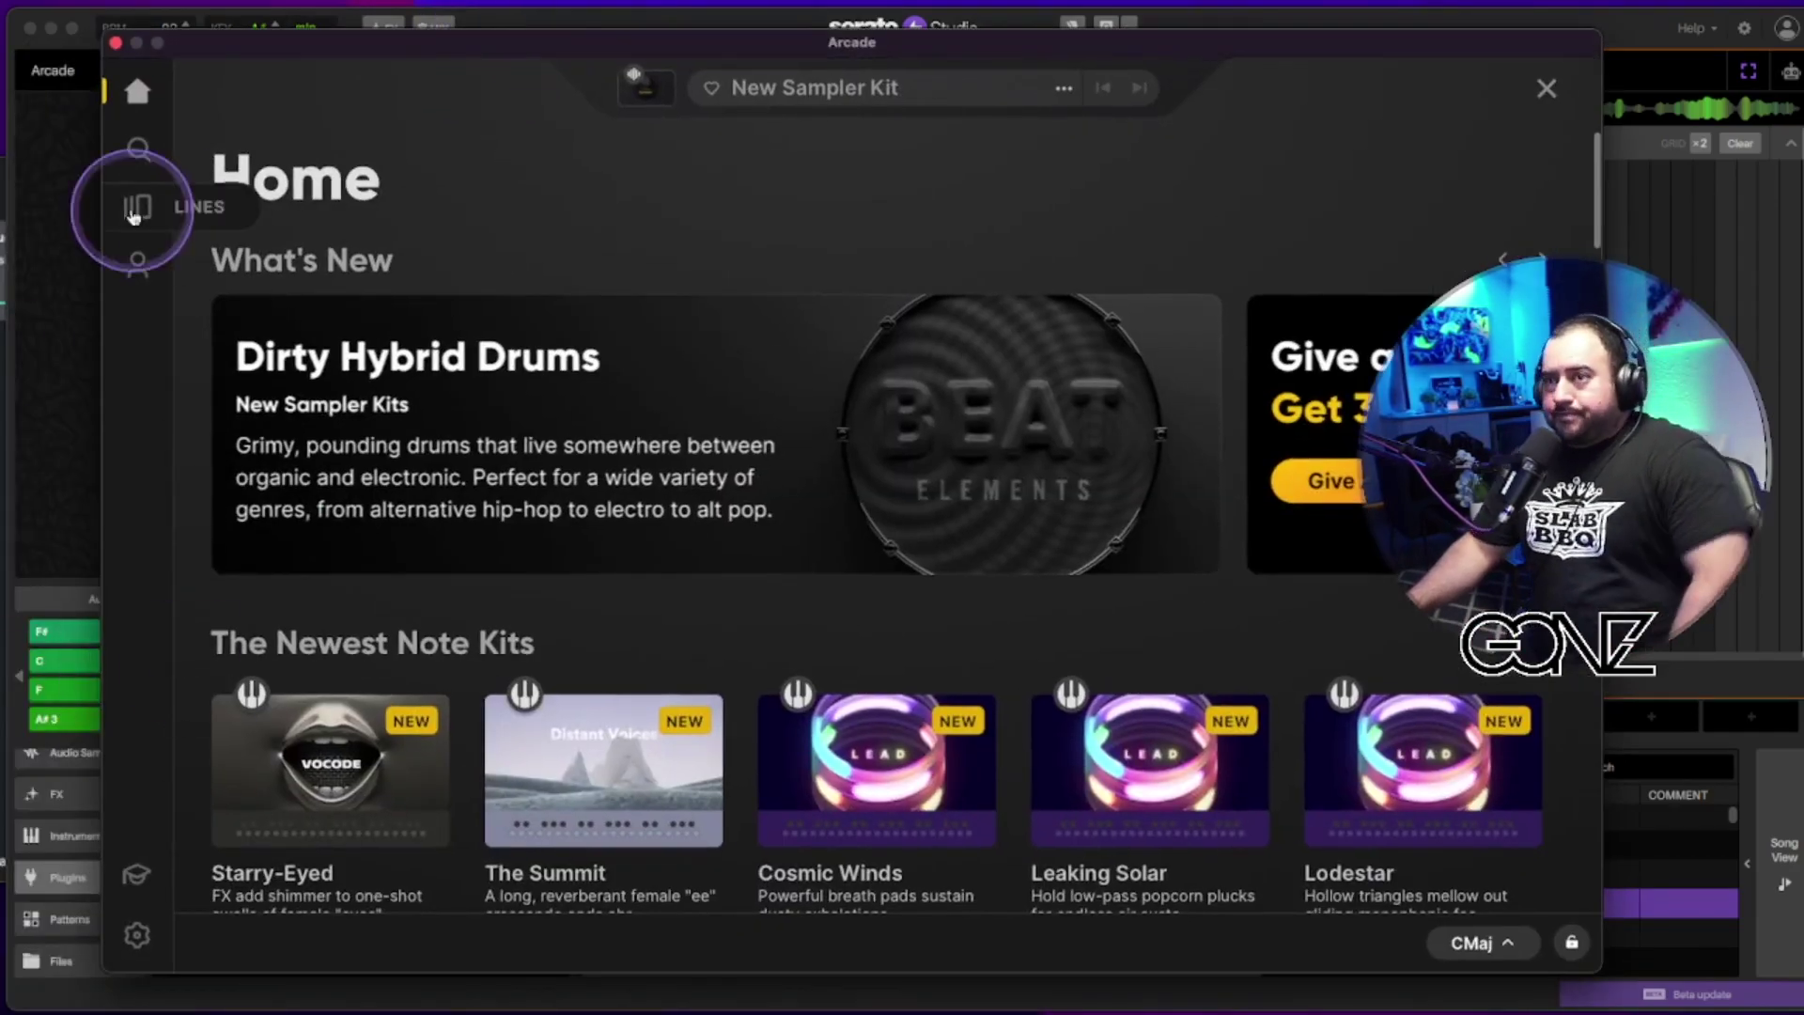
Step: Load the Elegance sampler kit from Arcade's Drip line
left_click(137, 207)
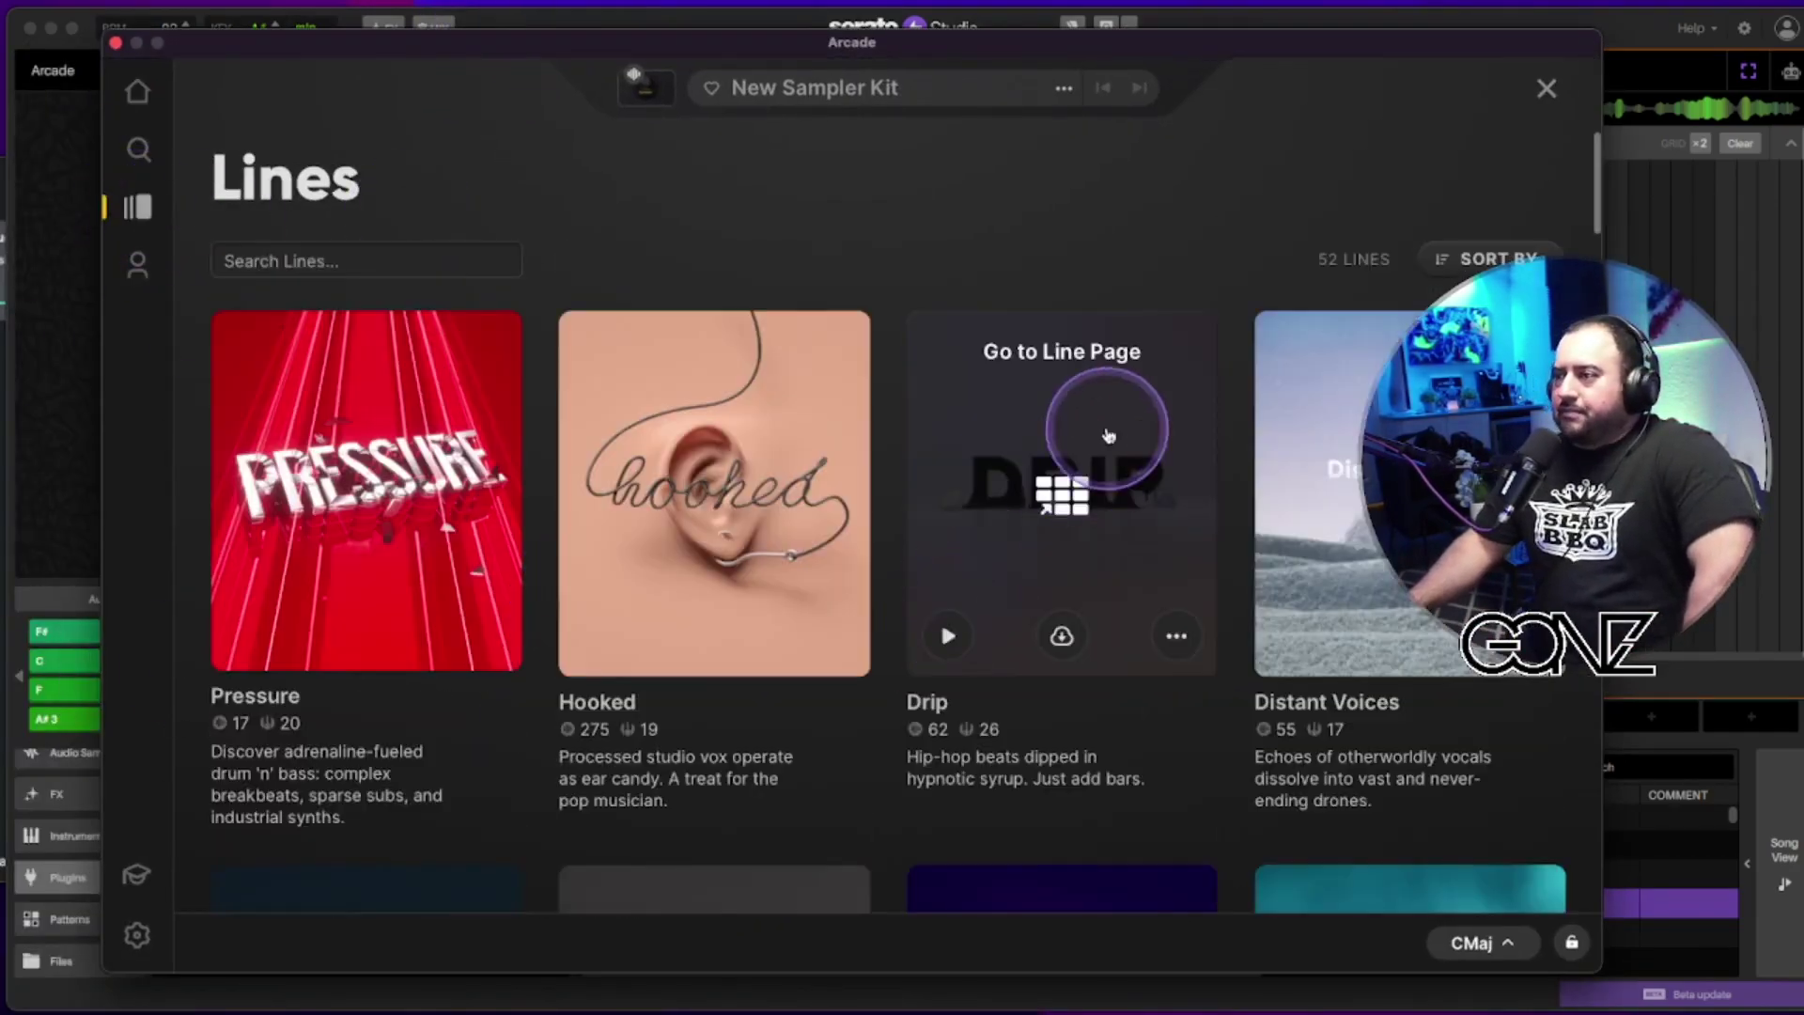
left_click(1115, 405)
scroll(987, 528, "down", 3)
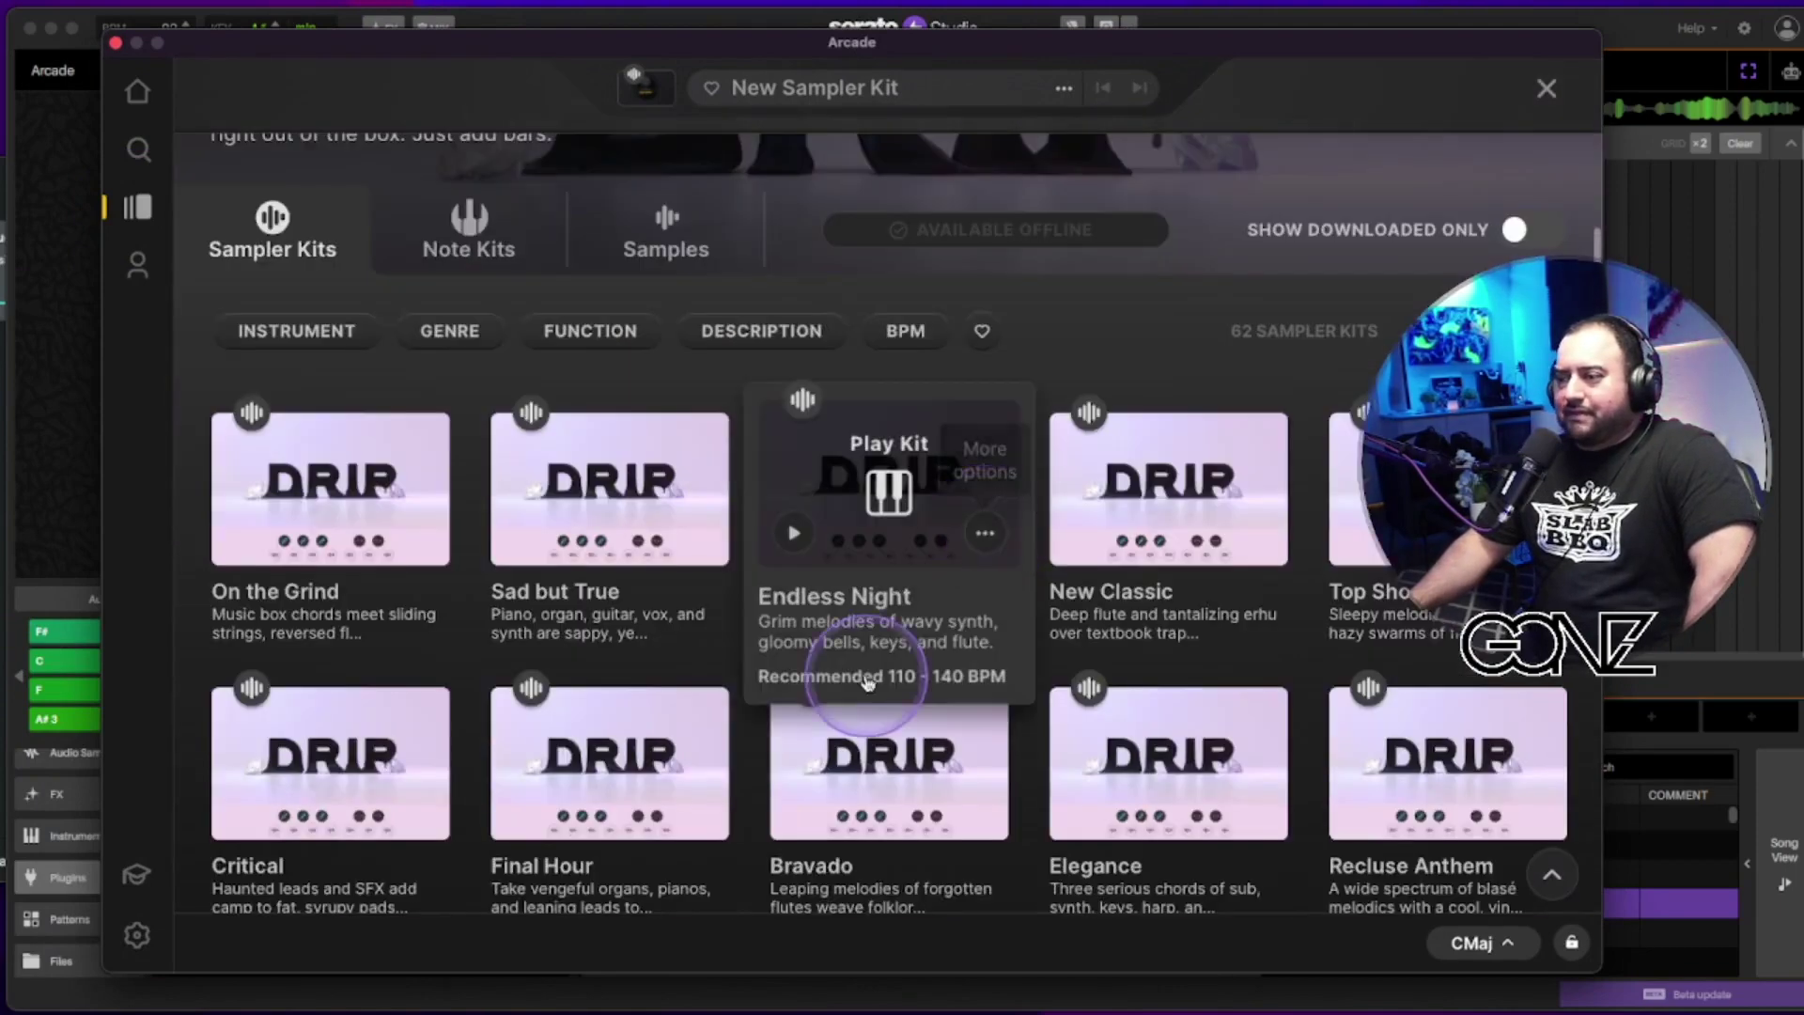
scroll(902, 582, "down", 1)
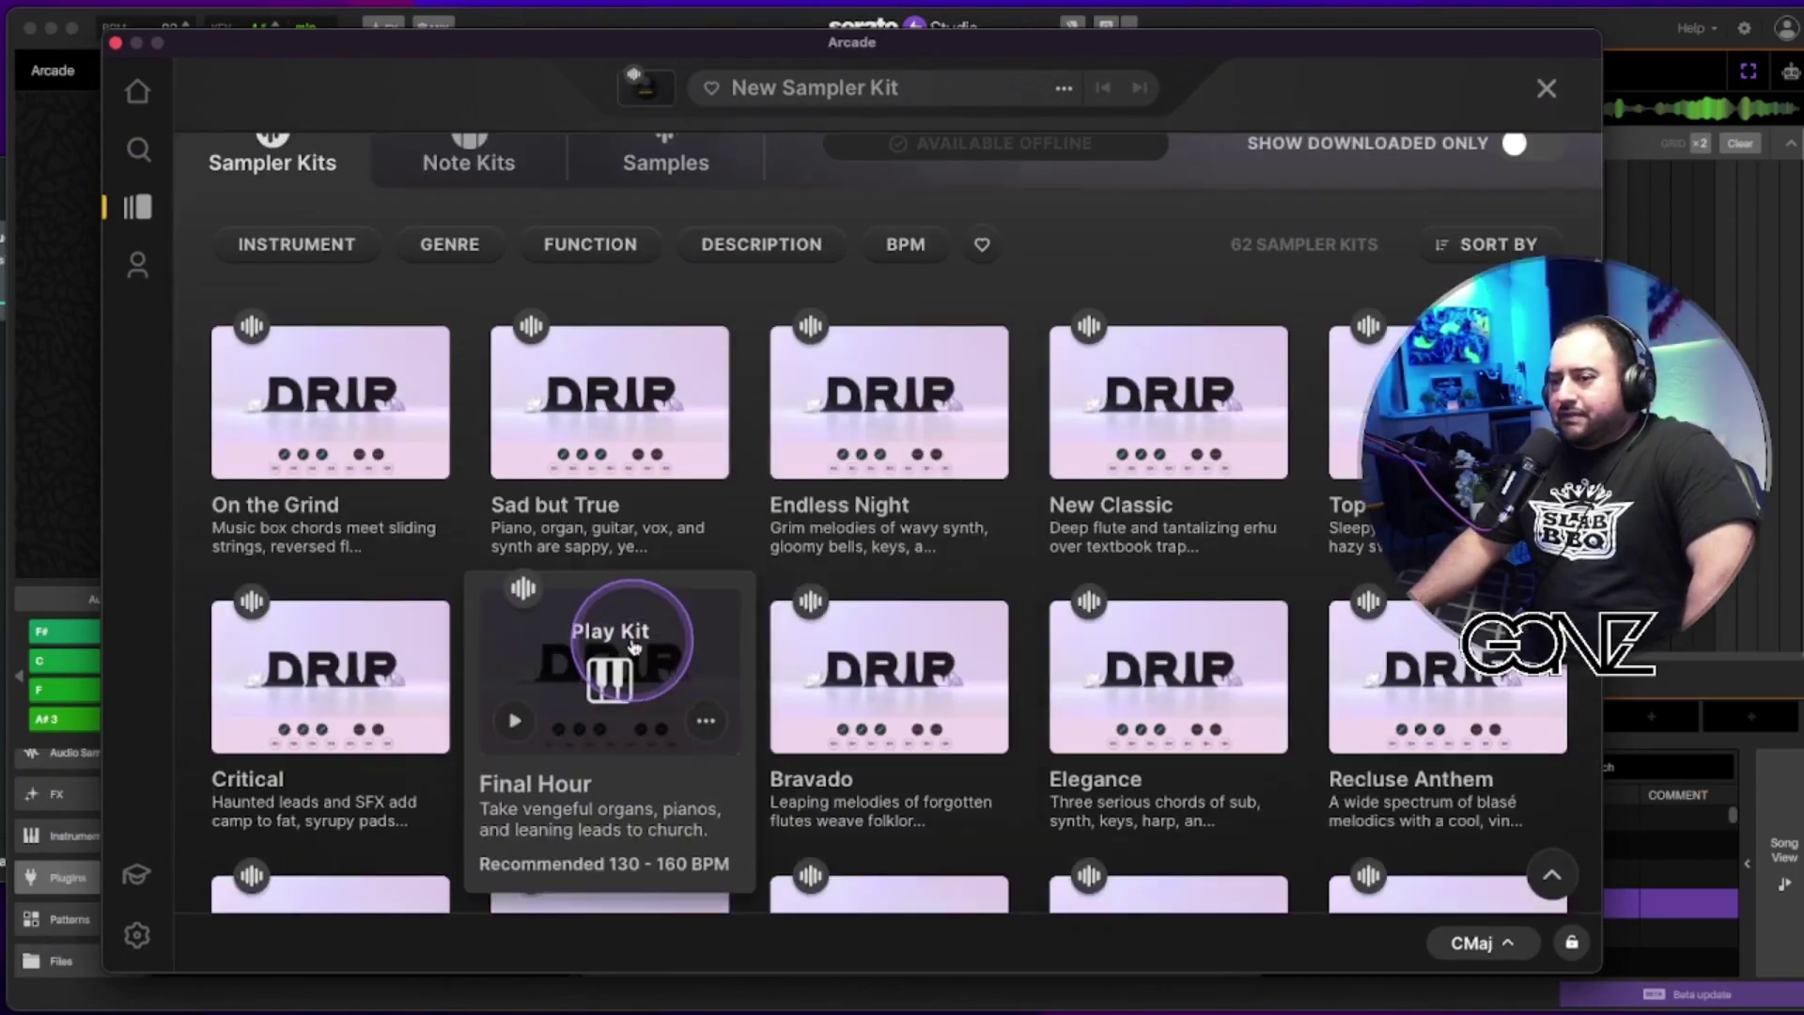
scroll(888, 649, "down", 1)
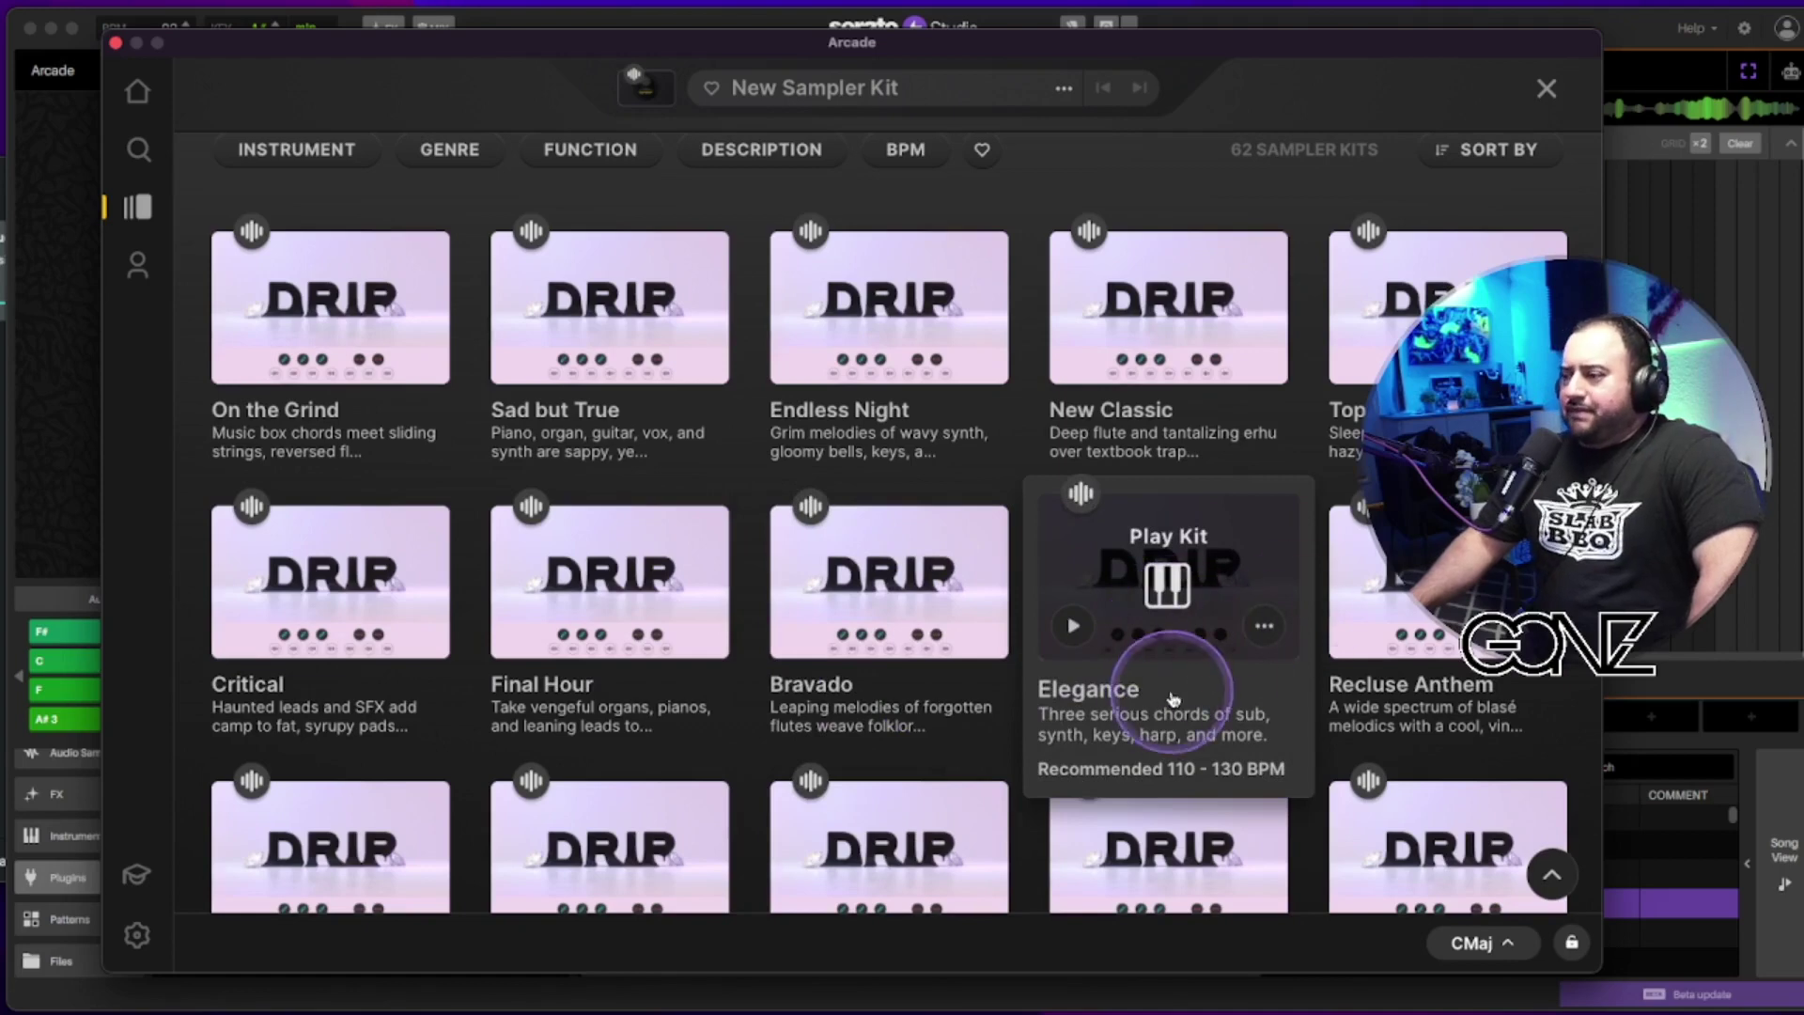
left_click(1239, 540)
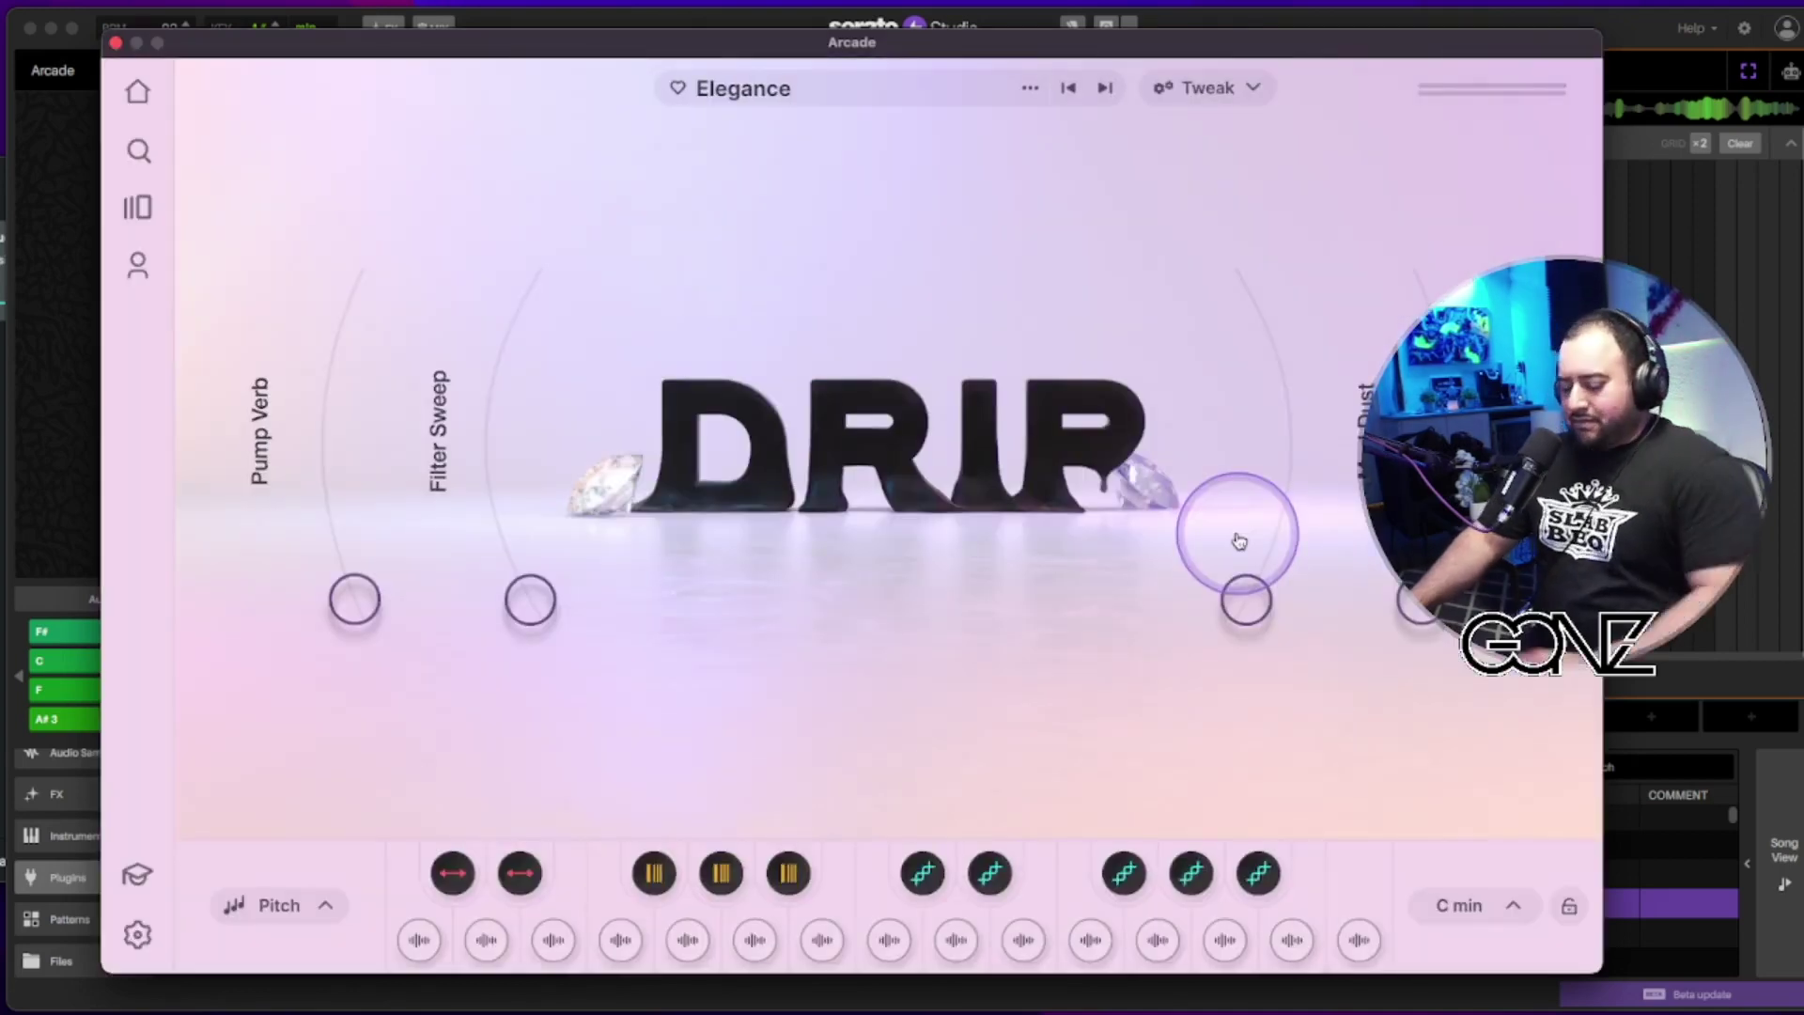
Step: Audition the first two Elegance samples and set the kit's key to A# min
left_click(423, 951)
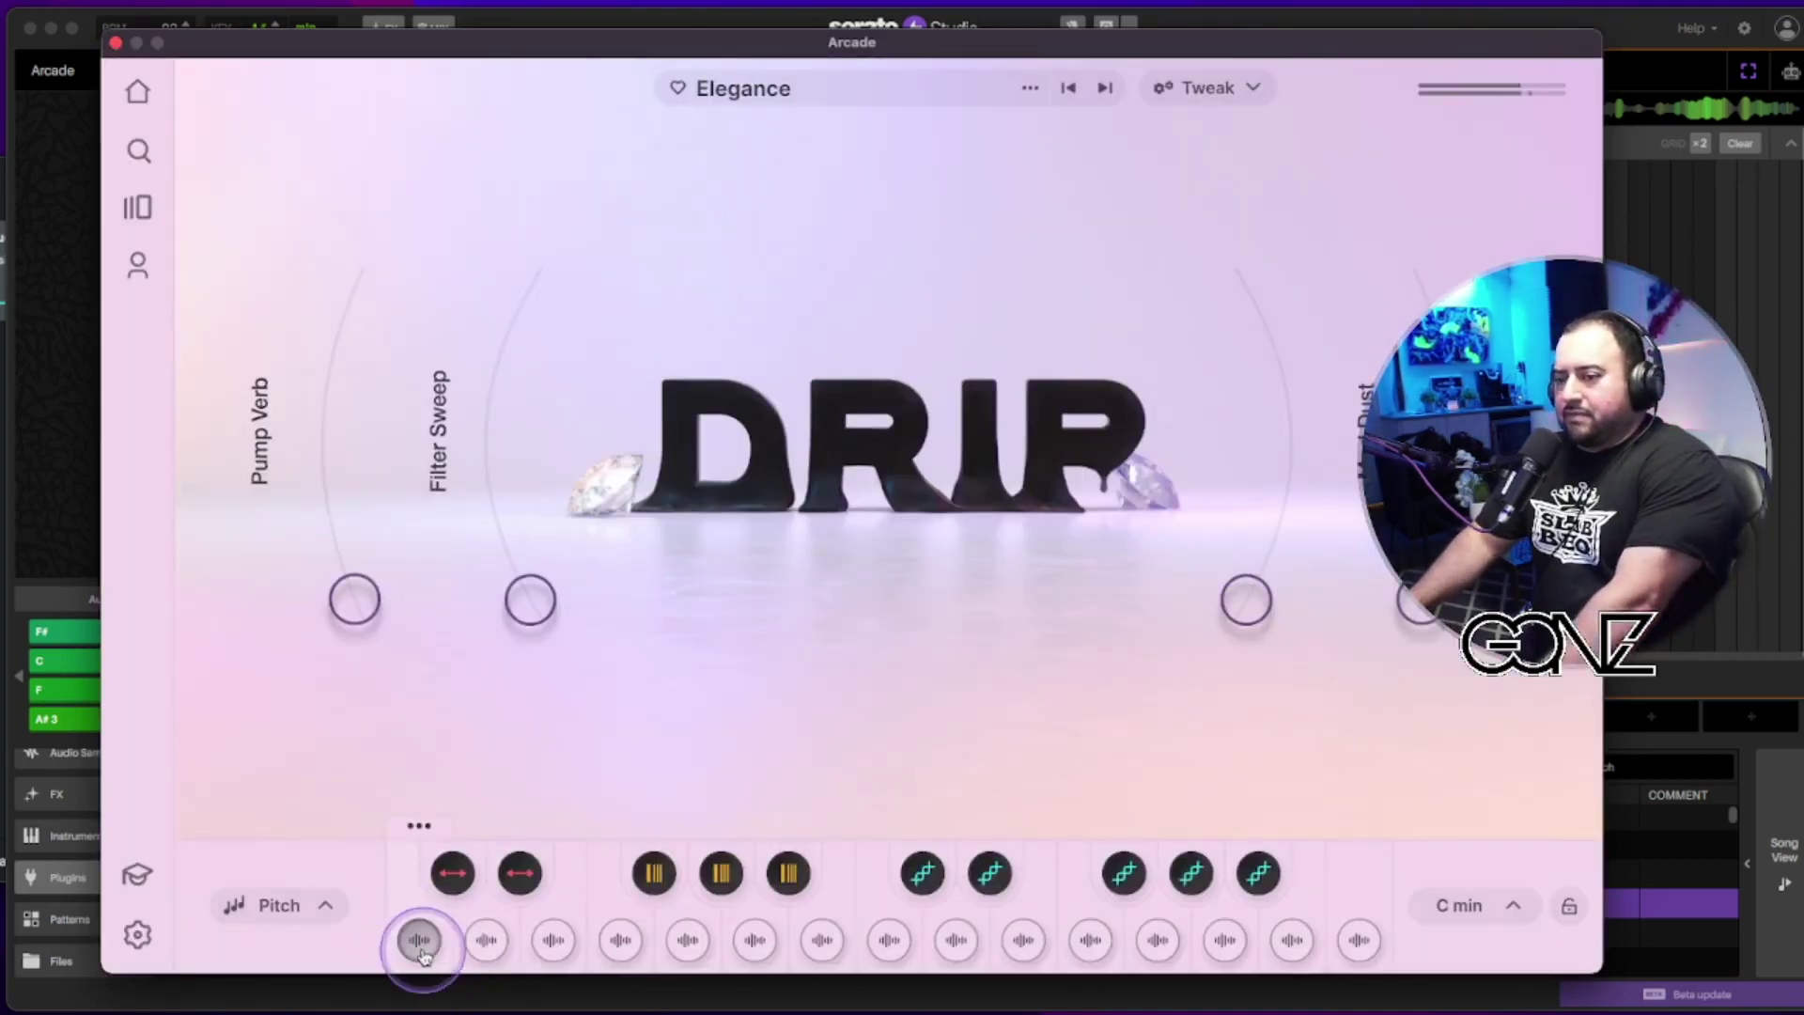
left_click(496, 944)
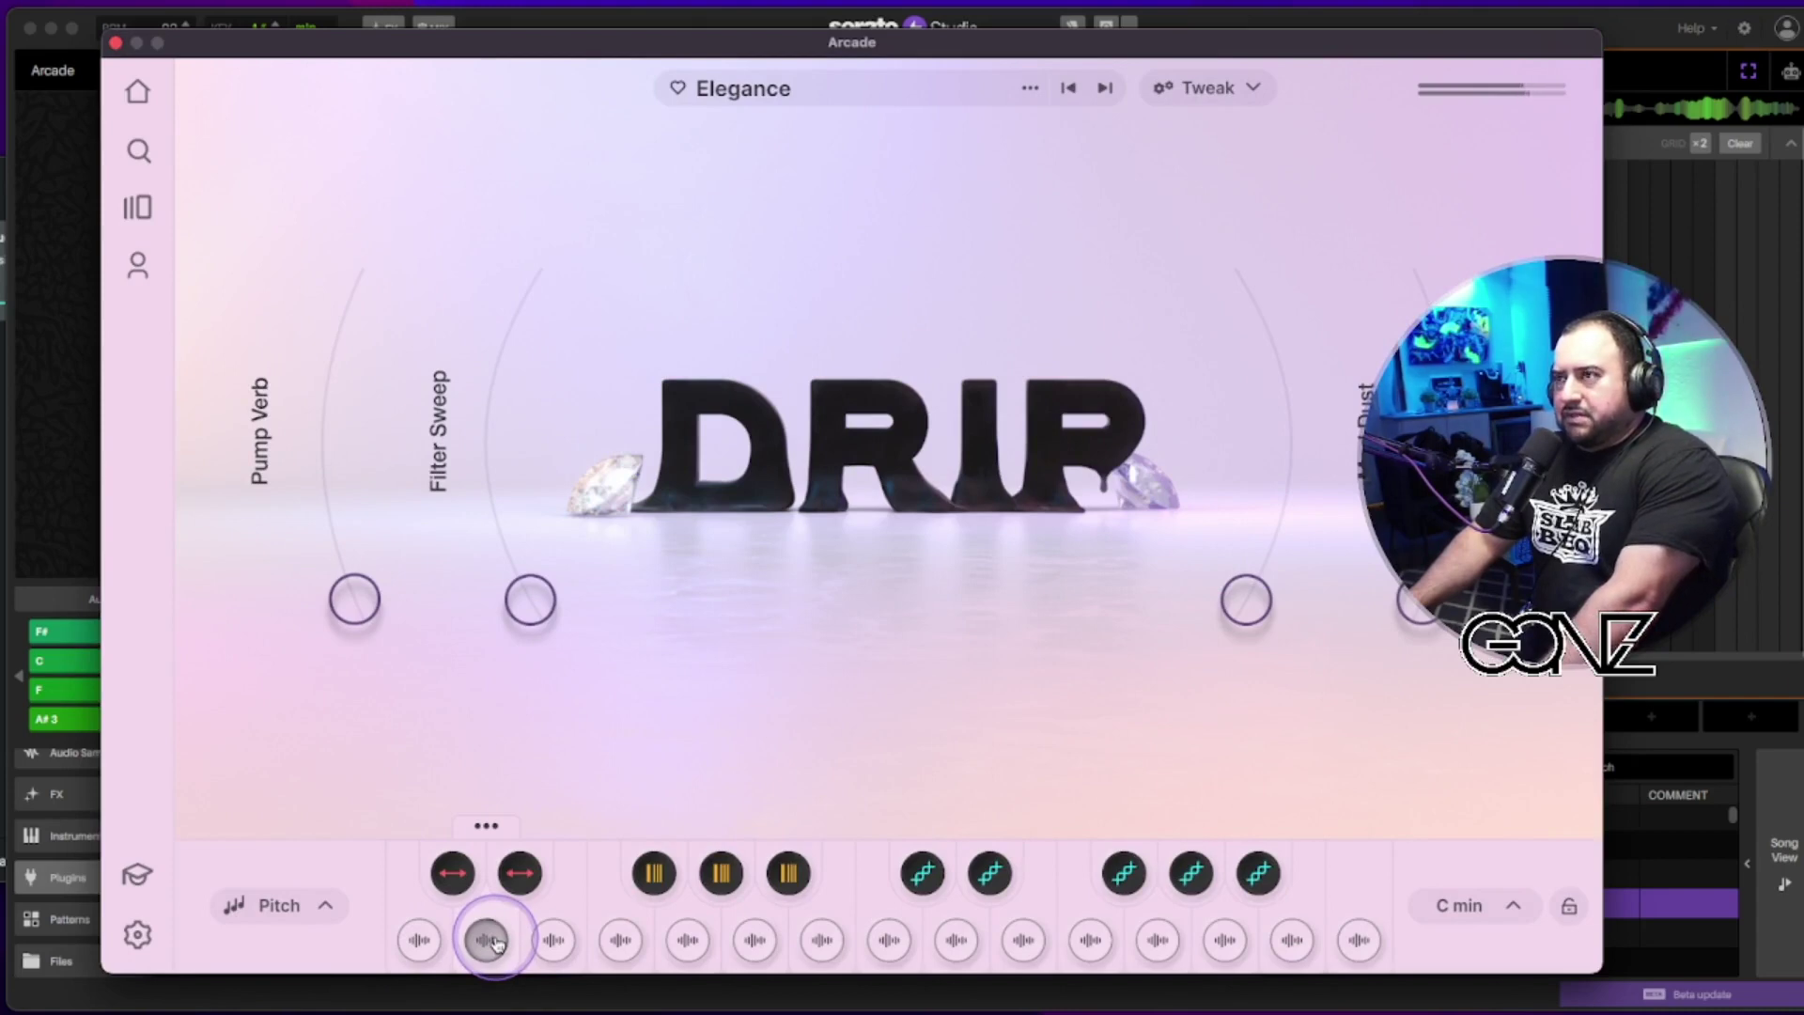
left_click_drag(725, 44, 609, 105)
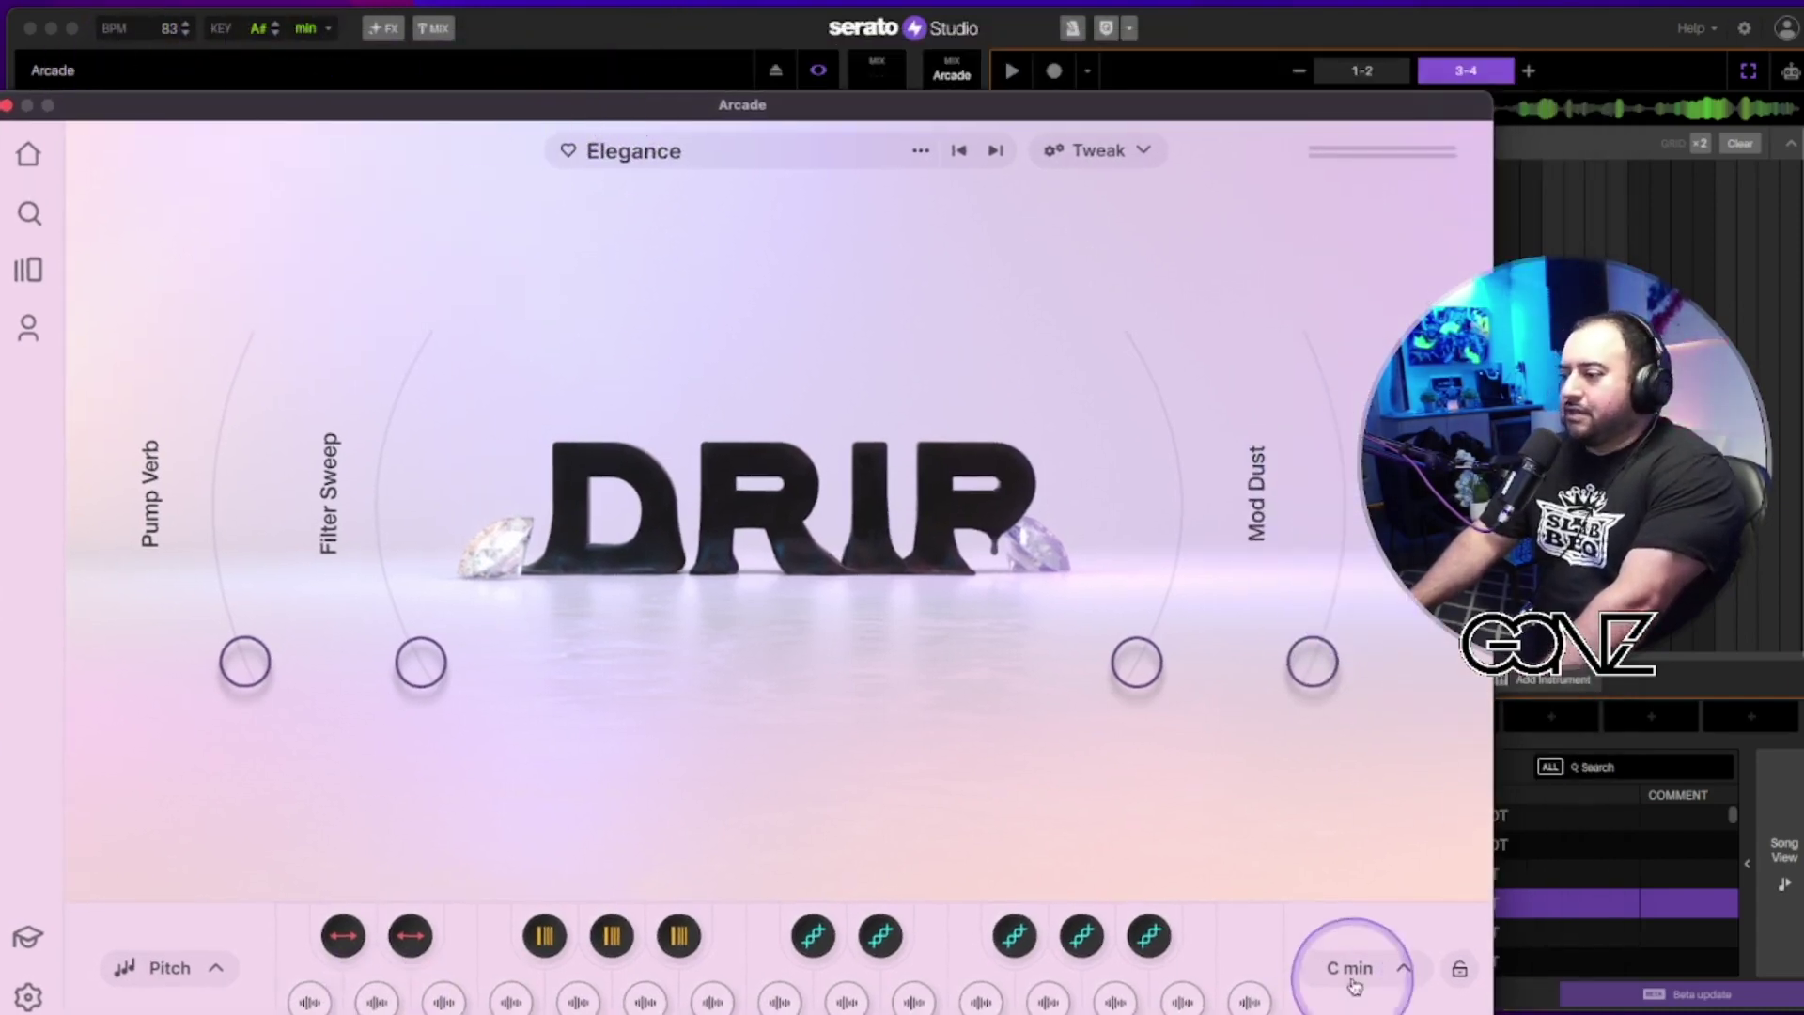
left_click(1400, 970)
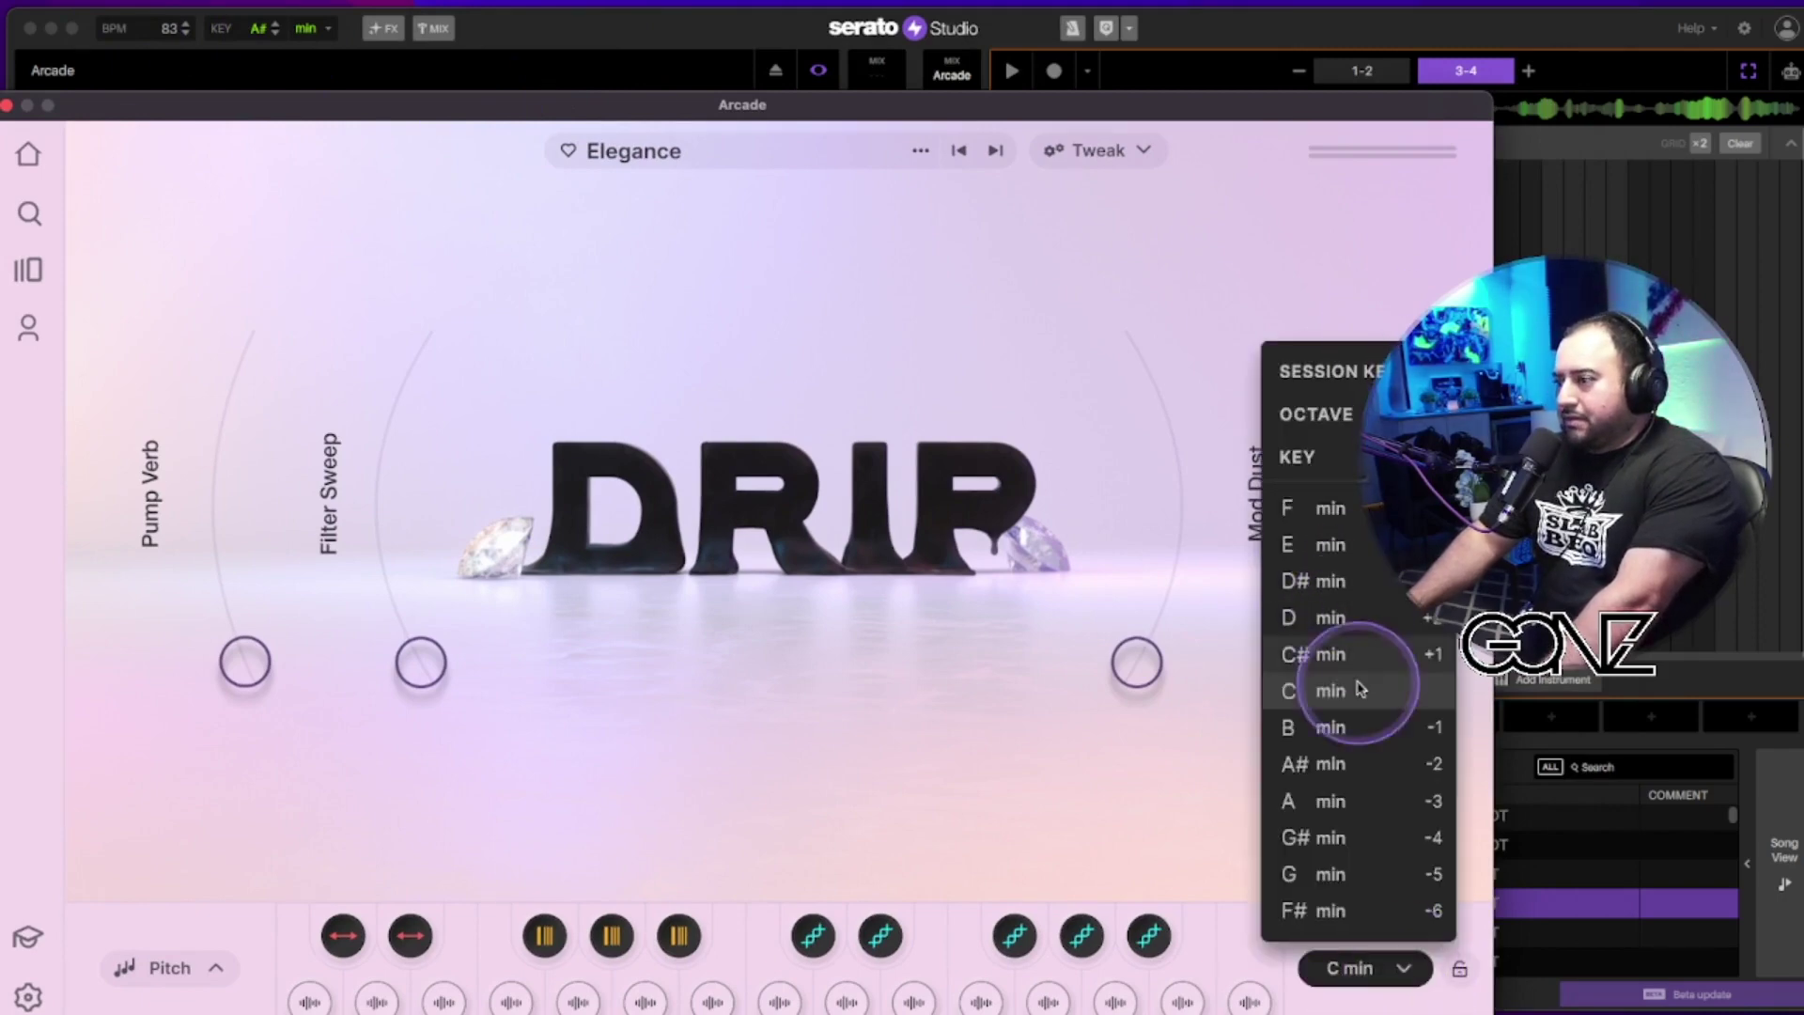
left_click(1333, 765)
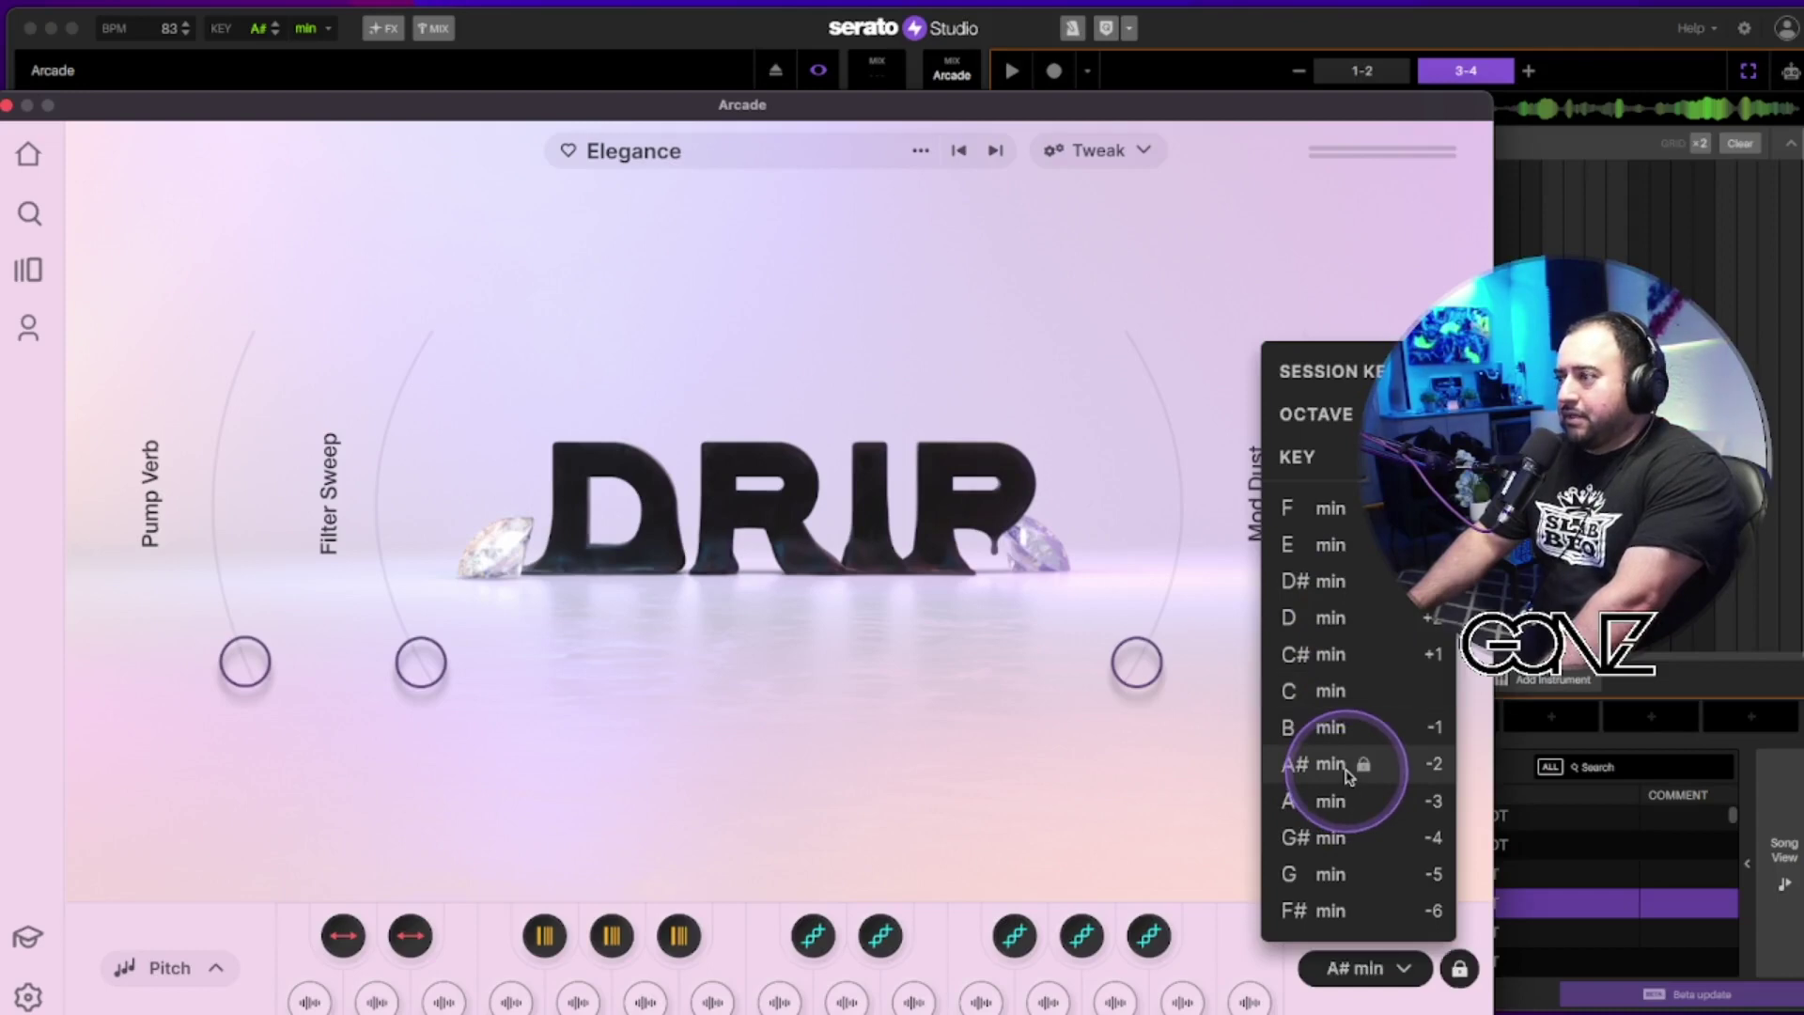
left_click_drag(1140, 108, 1803, 71)
Step: Turn off Play In Key so the pads use a plain piano layout
left_click(749, 594)
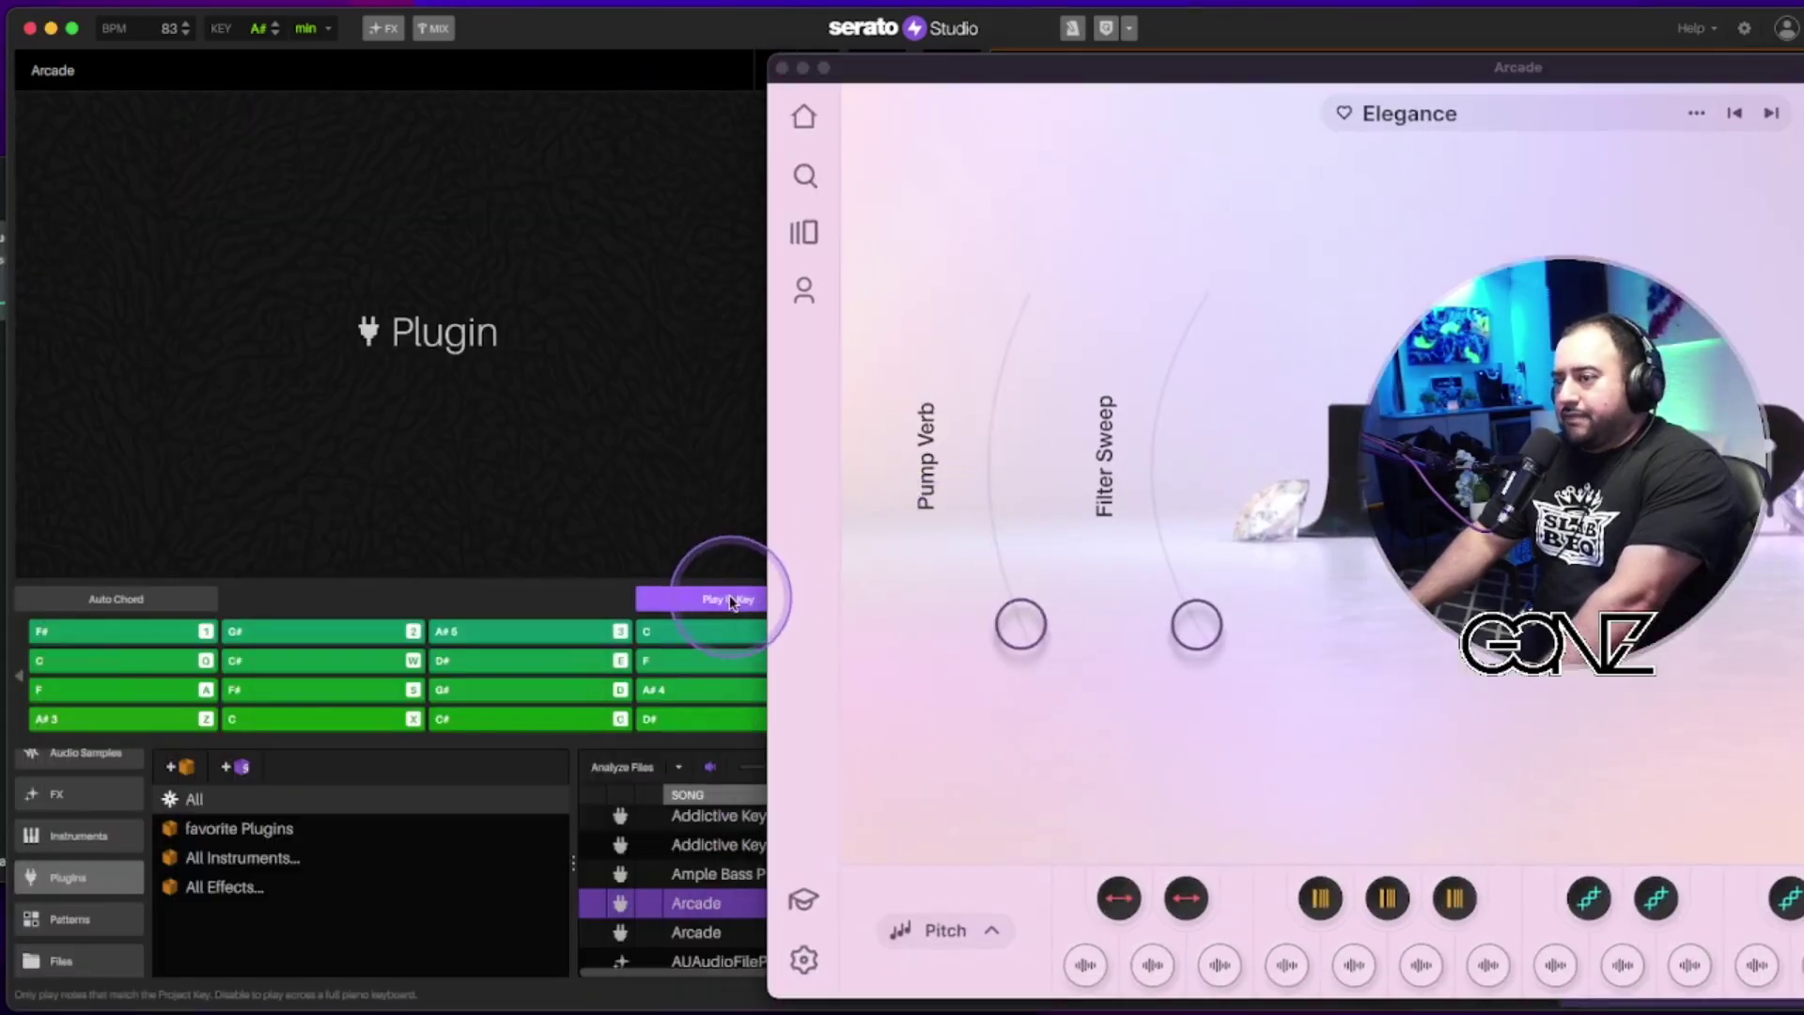
left_click(749, 594)
left_click_drag(1118, 74, 574, 73)
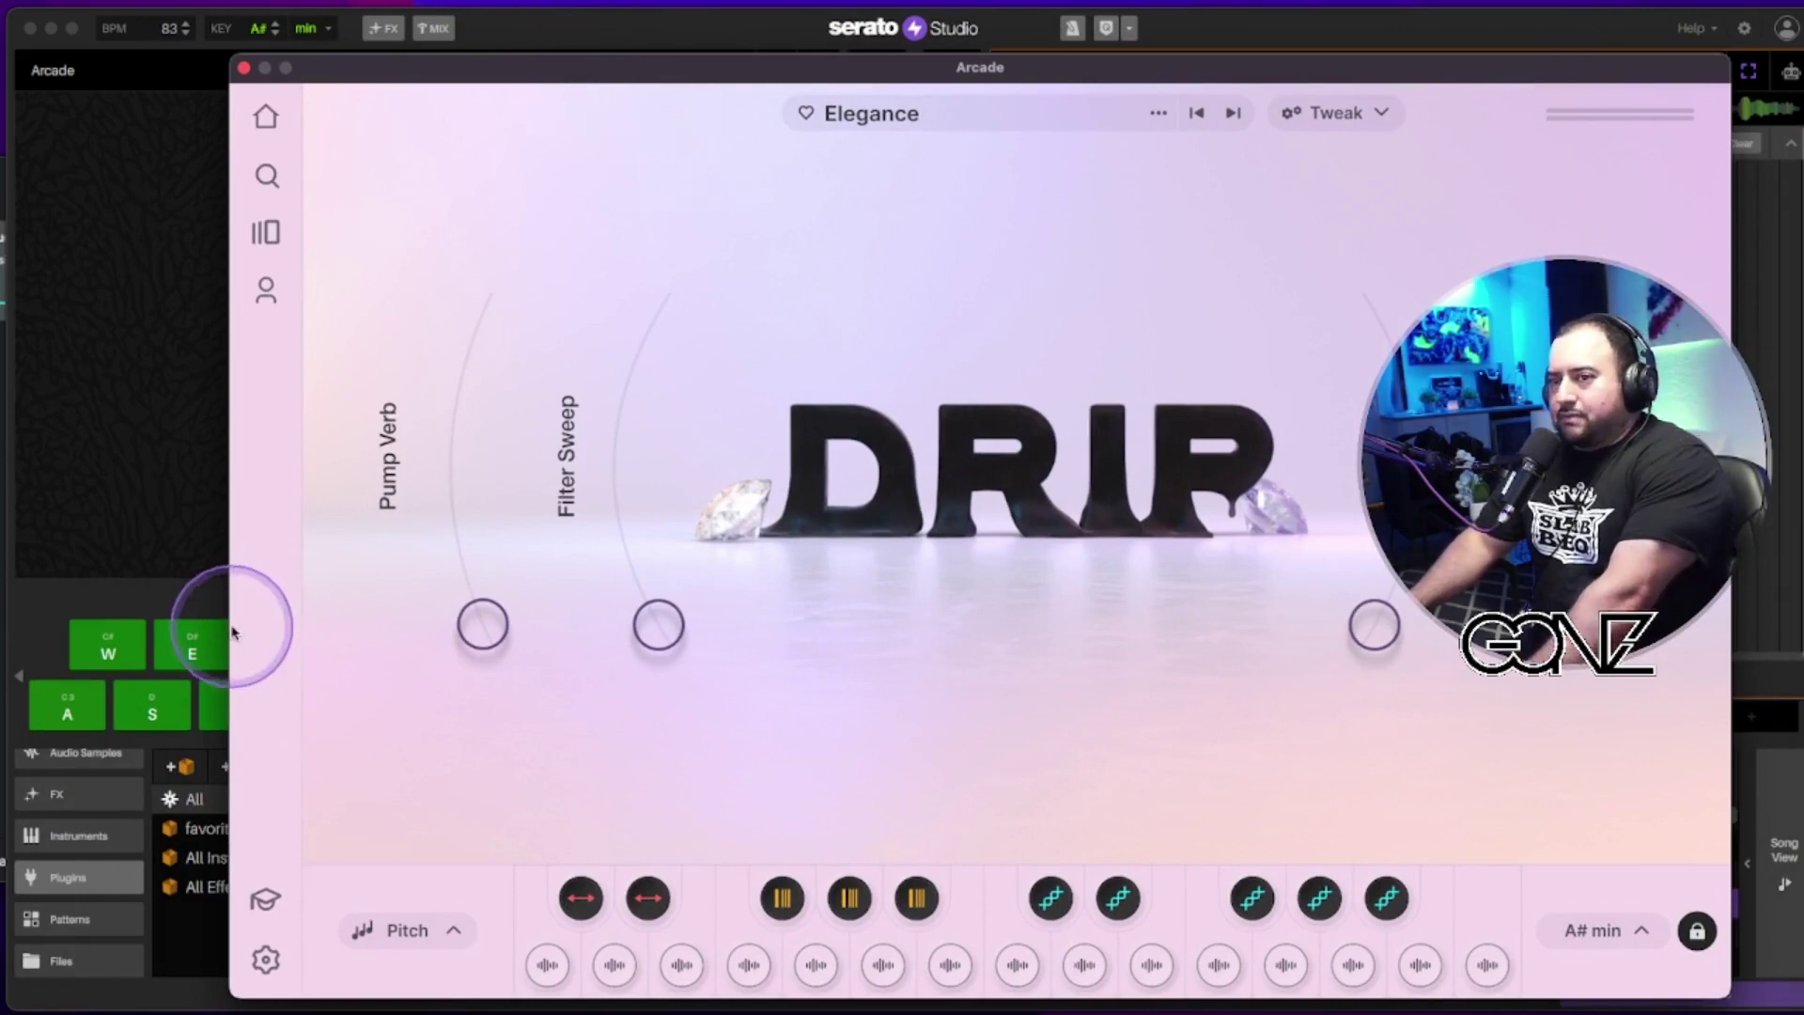
left_click_drag(583, 75, 950, 125)
Step: Audition Elegance notes on the D and A keys after shifting the octave, then close Arcade
key("d")
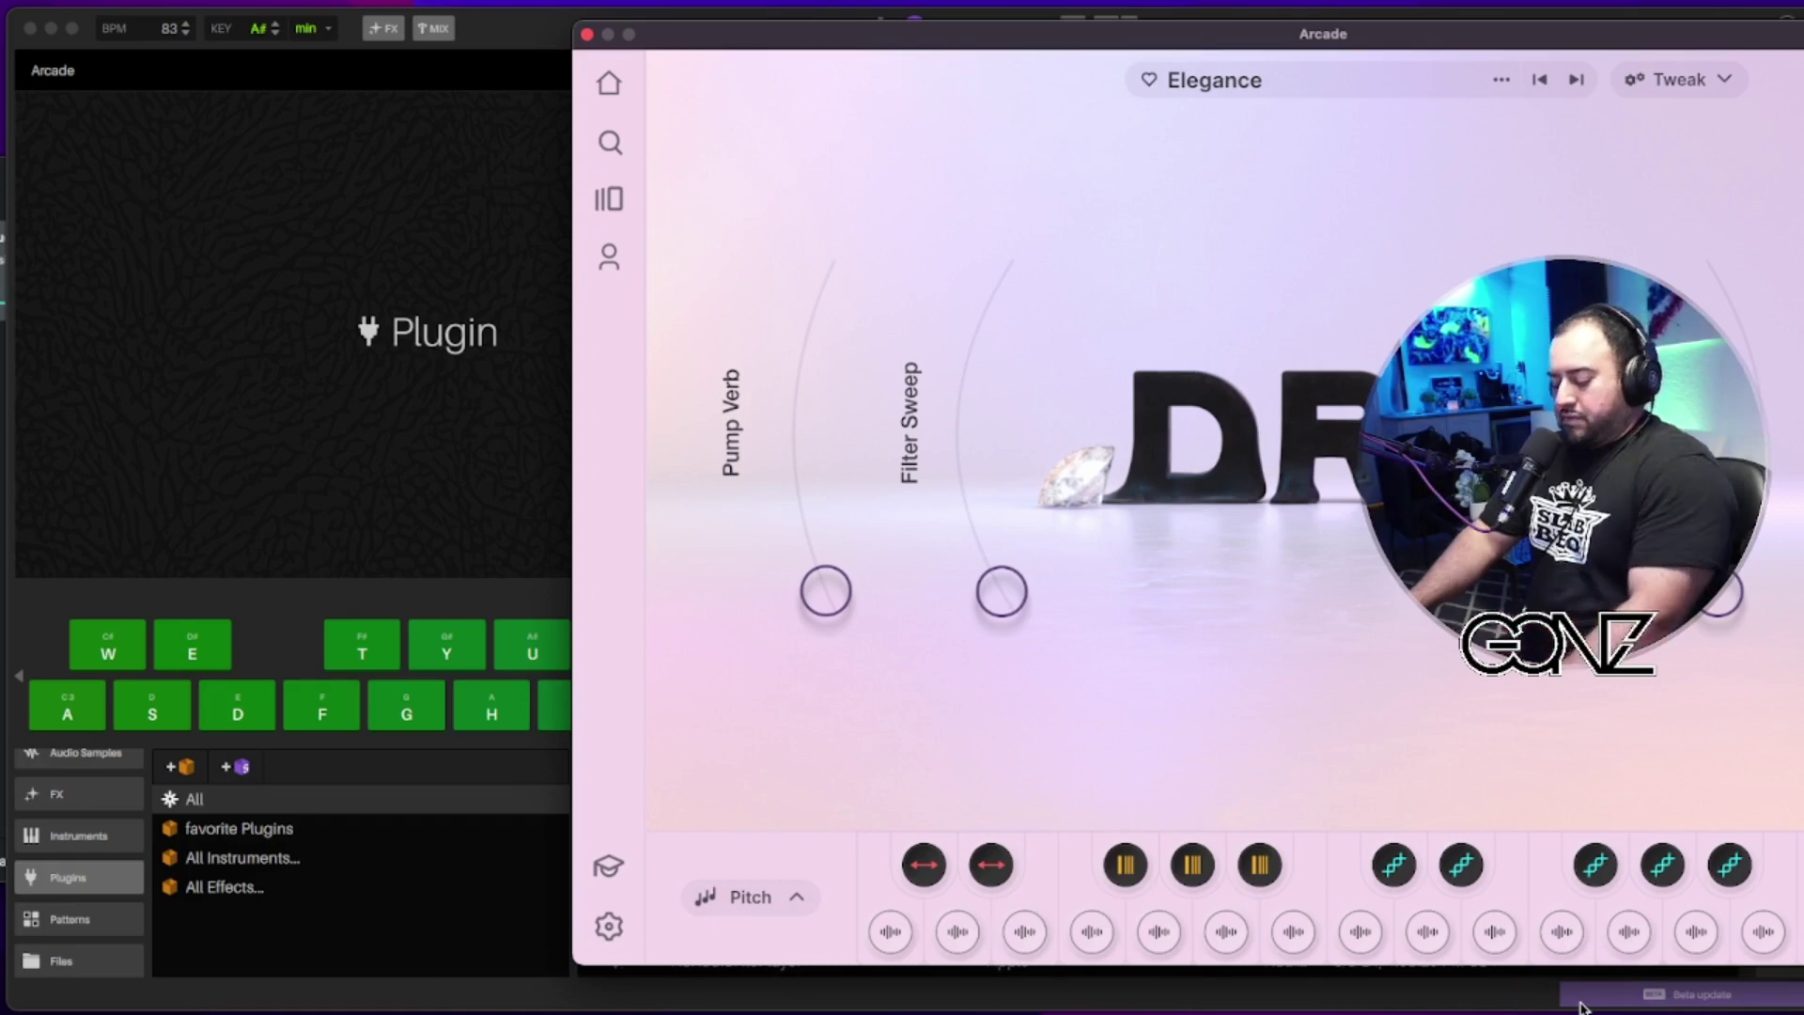
left_click(21, 676)
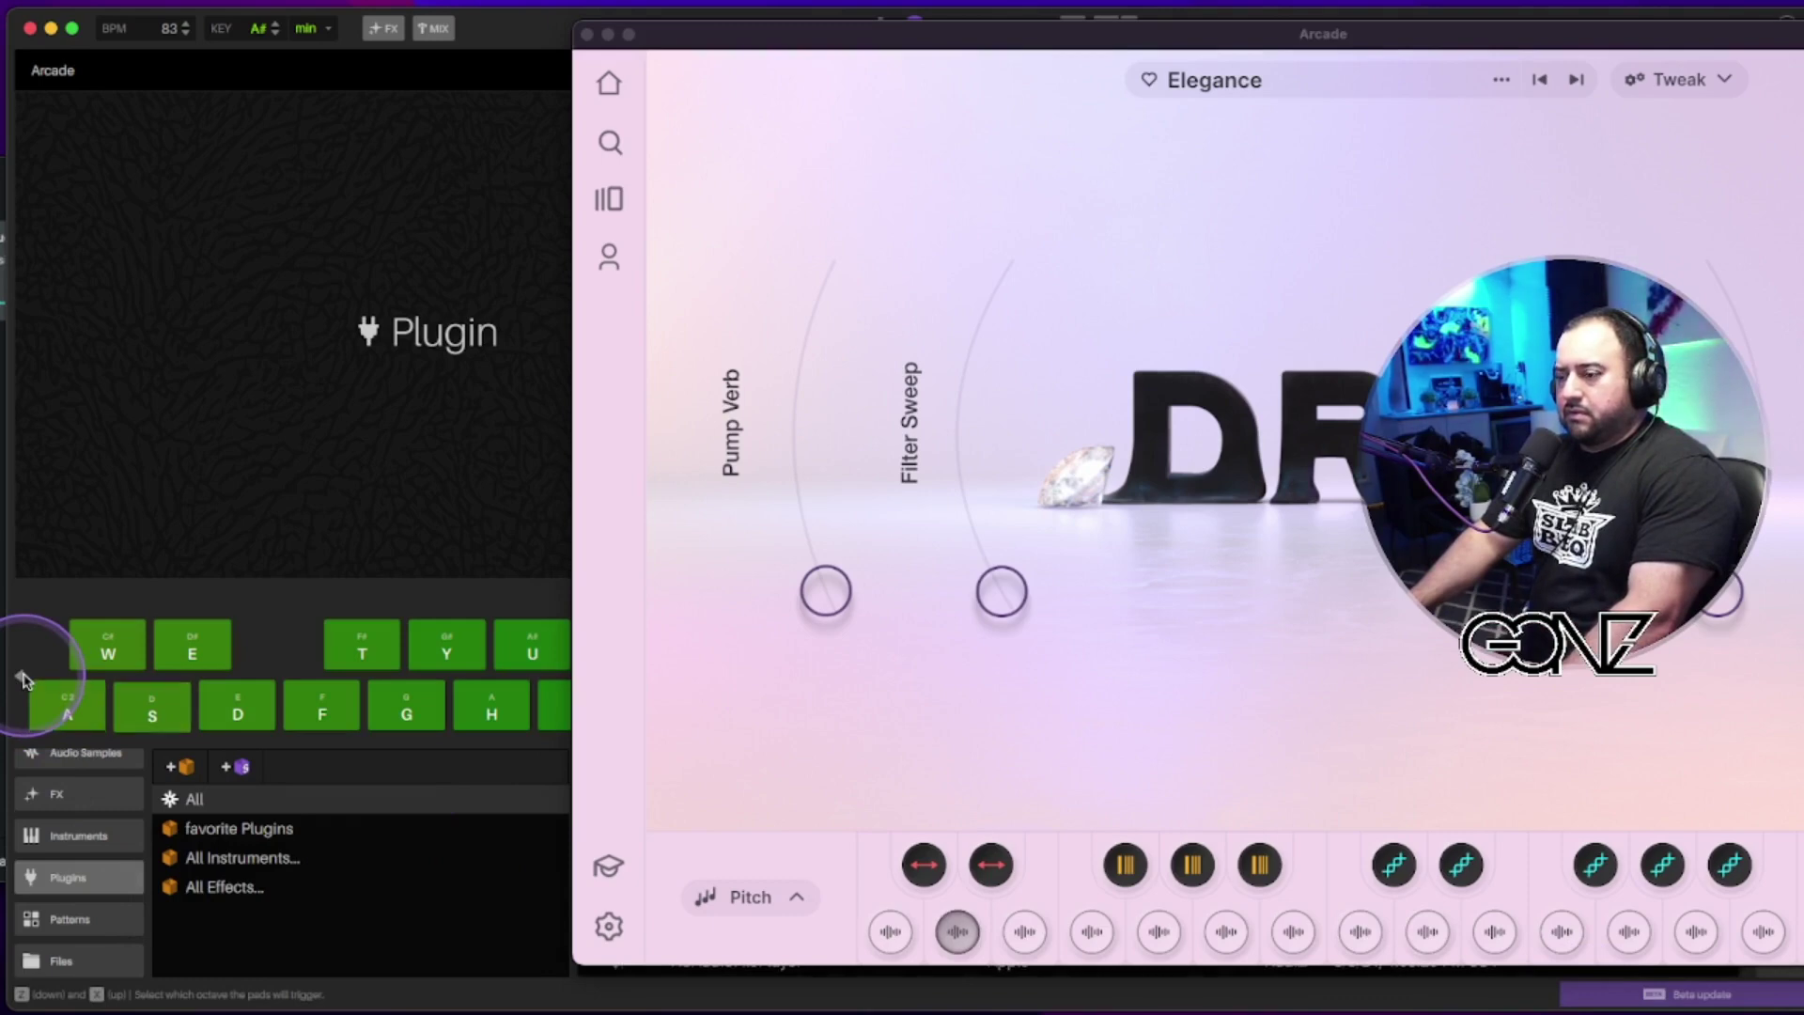
key("d")
key("a")
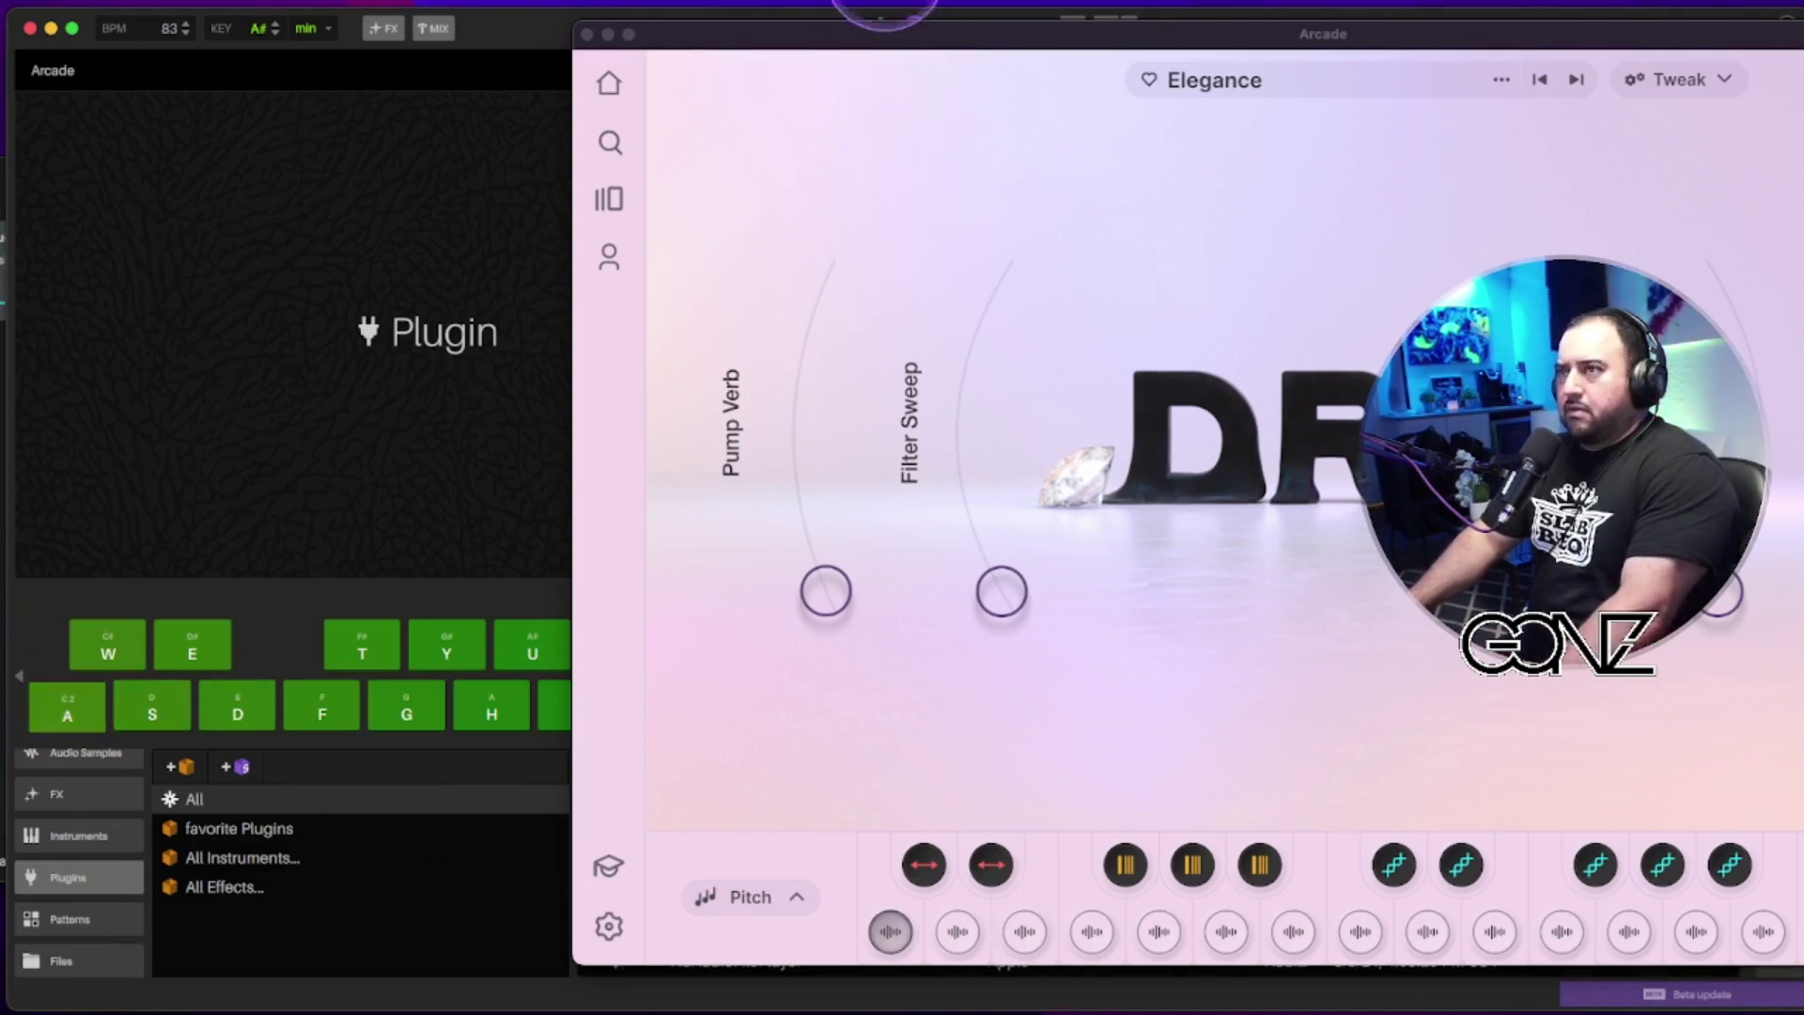
left_click(585, 37)
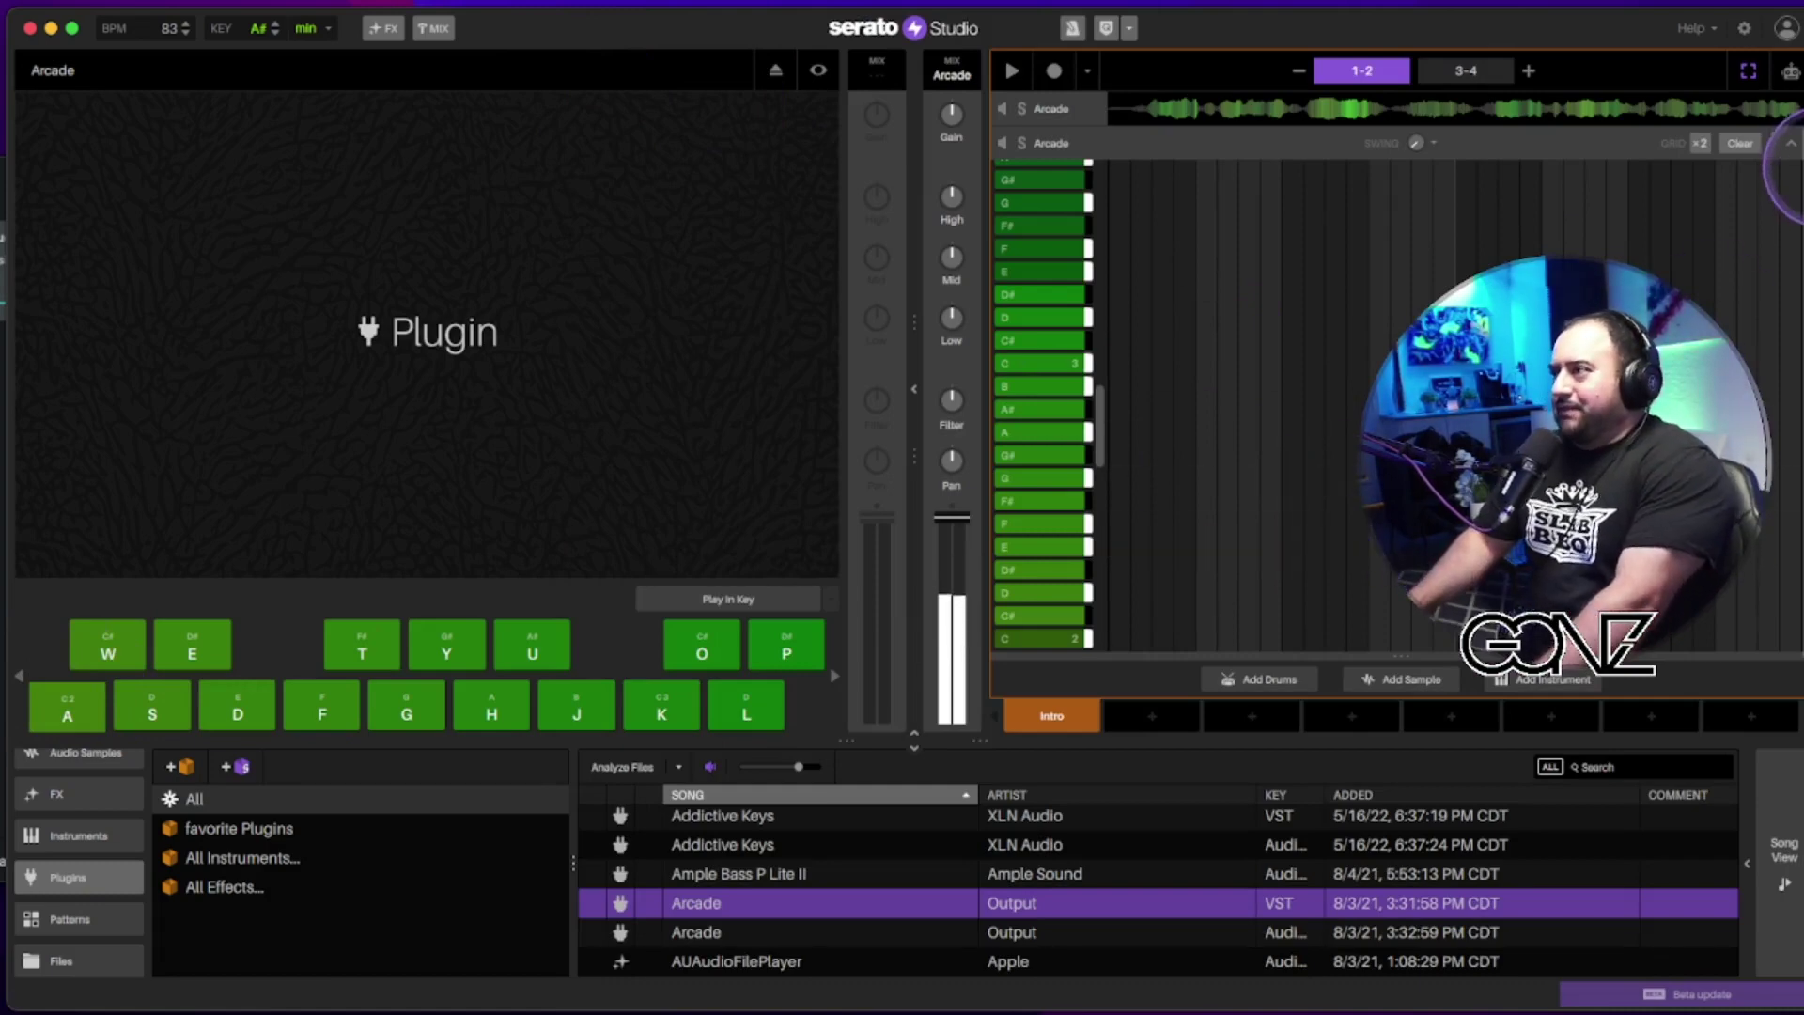
Step: Play the loop while adjusting the new Arcade deck's gain, then stop playback
left_click(1748, 85)
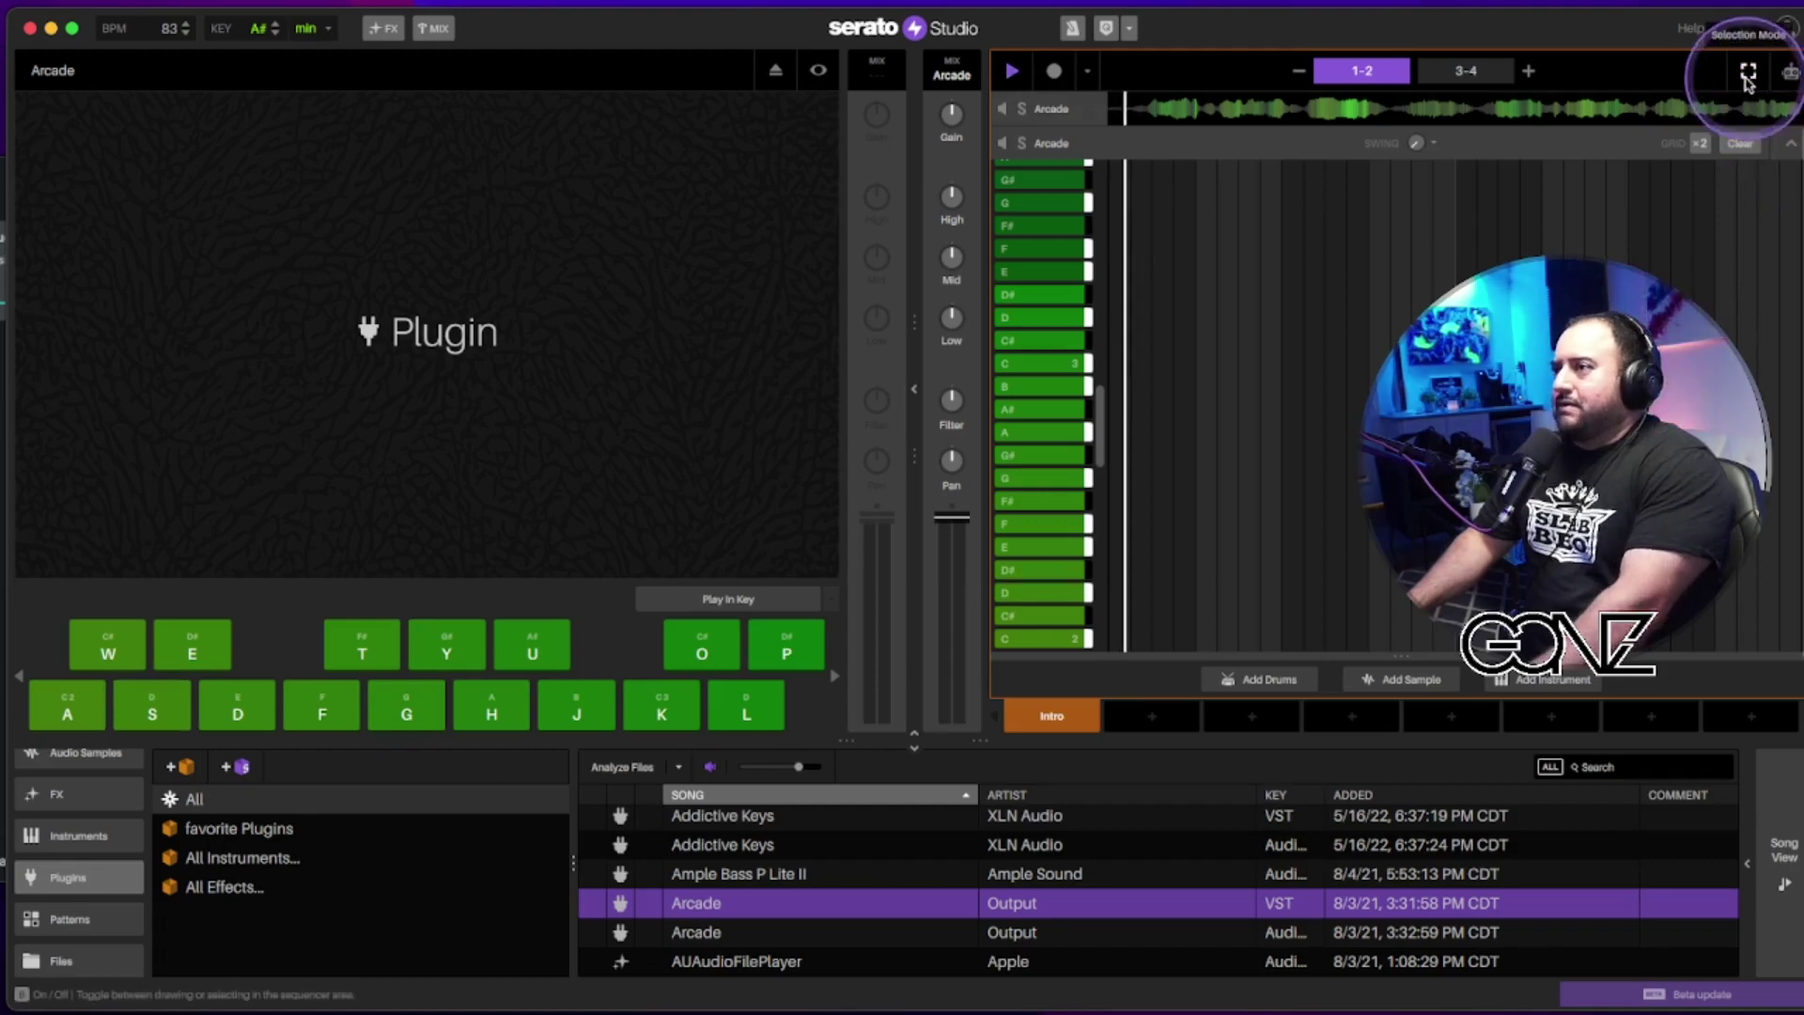
key("space")
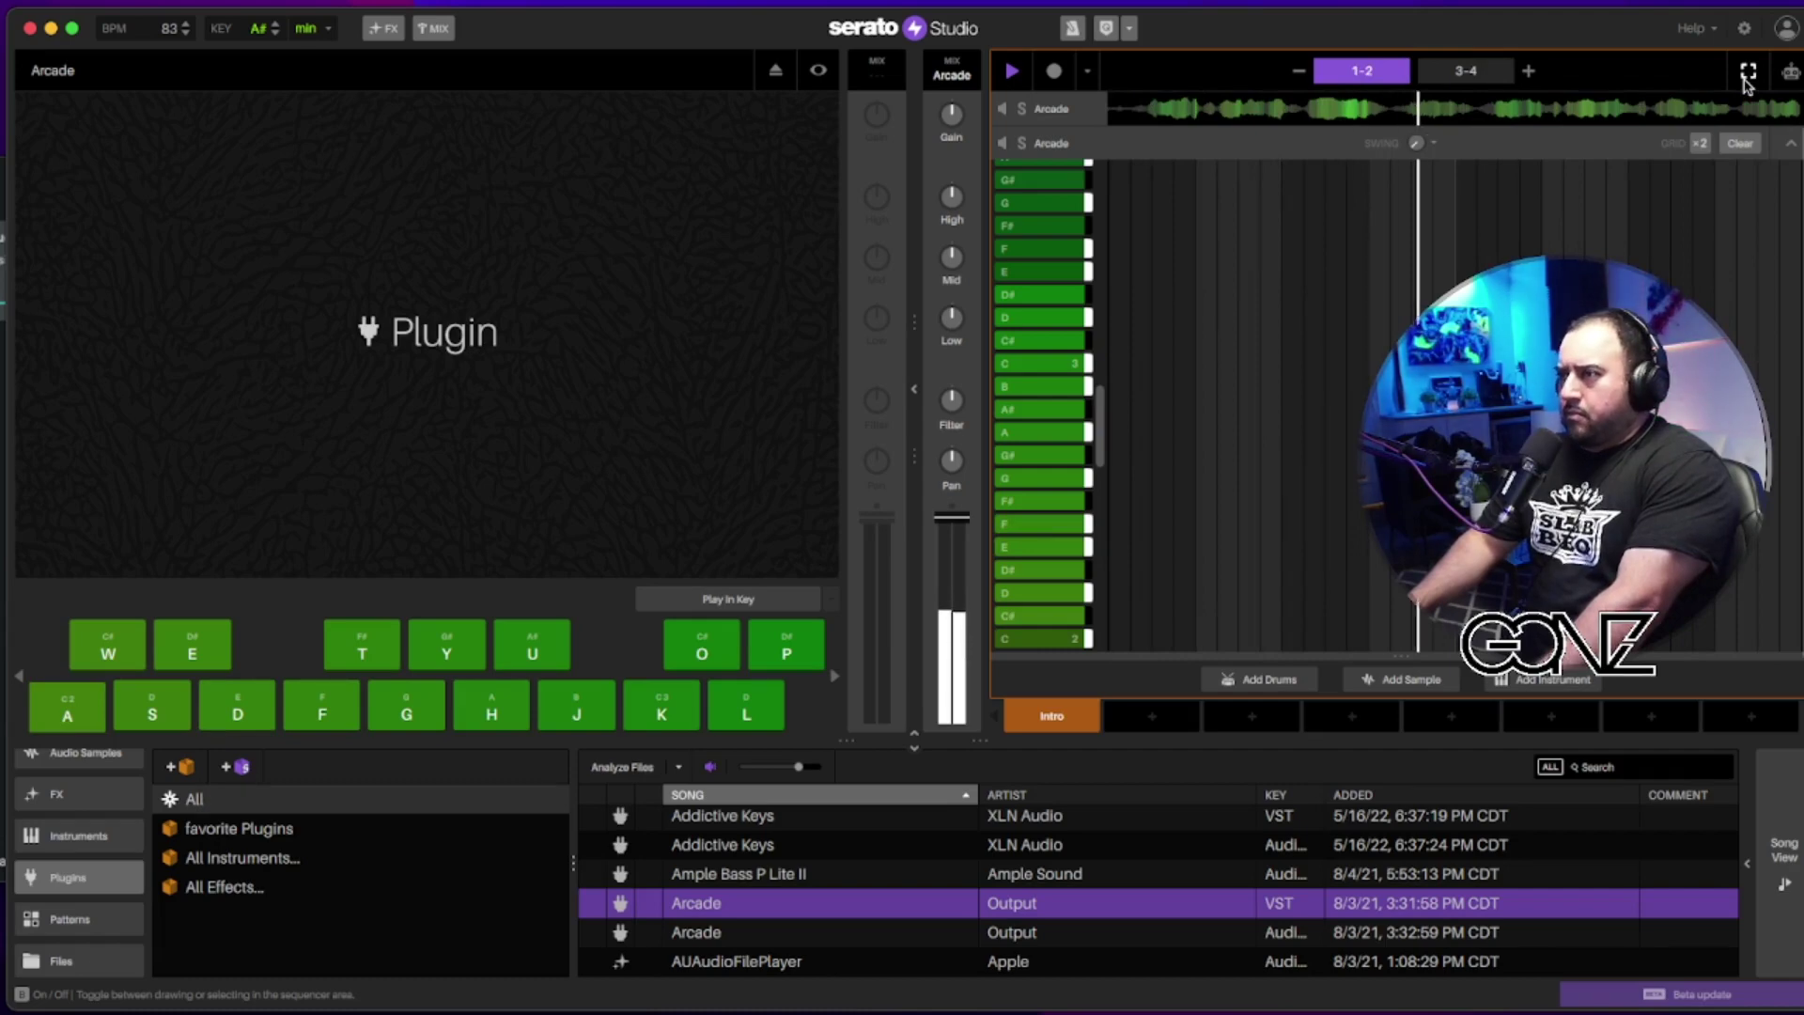
left_click(959, 134)
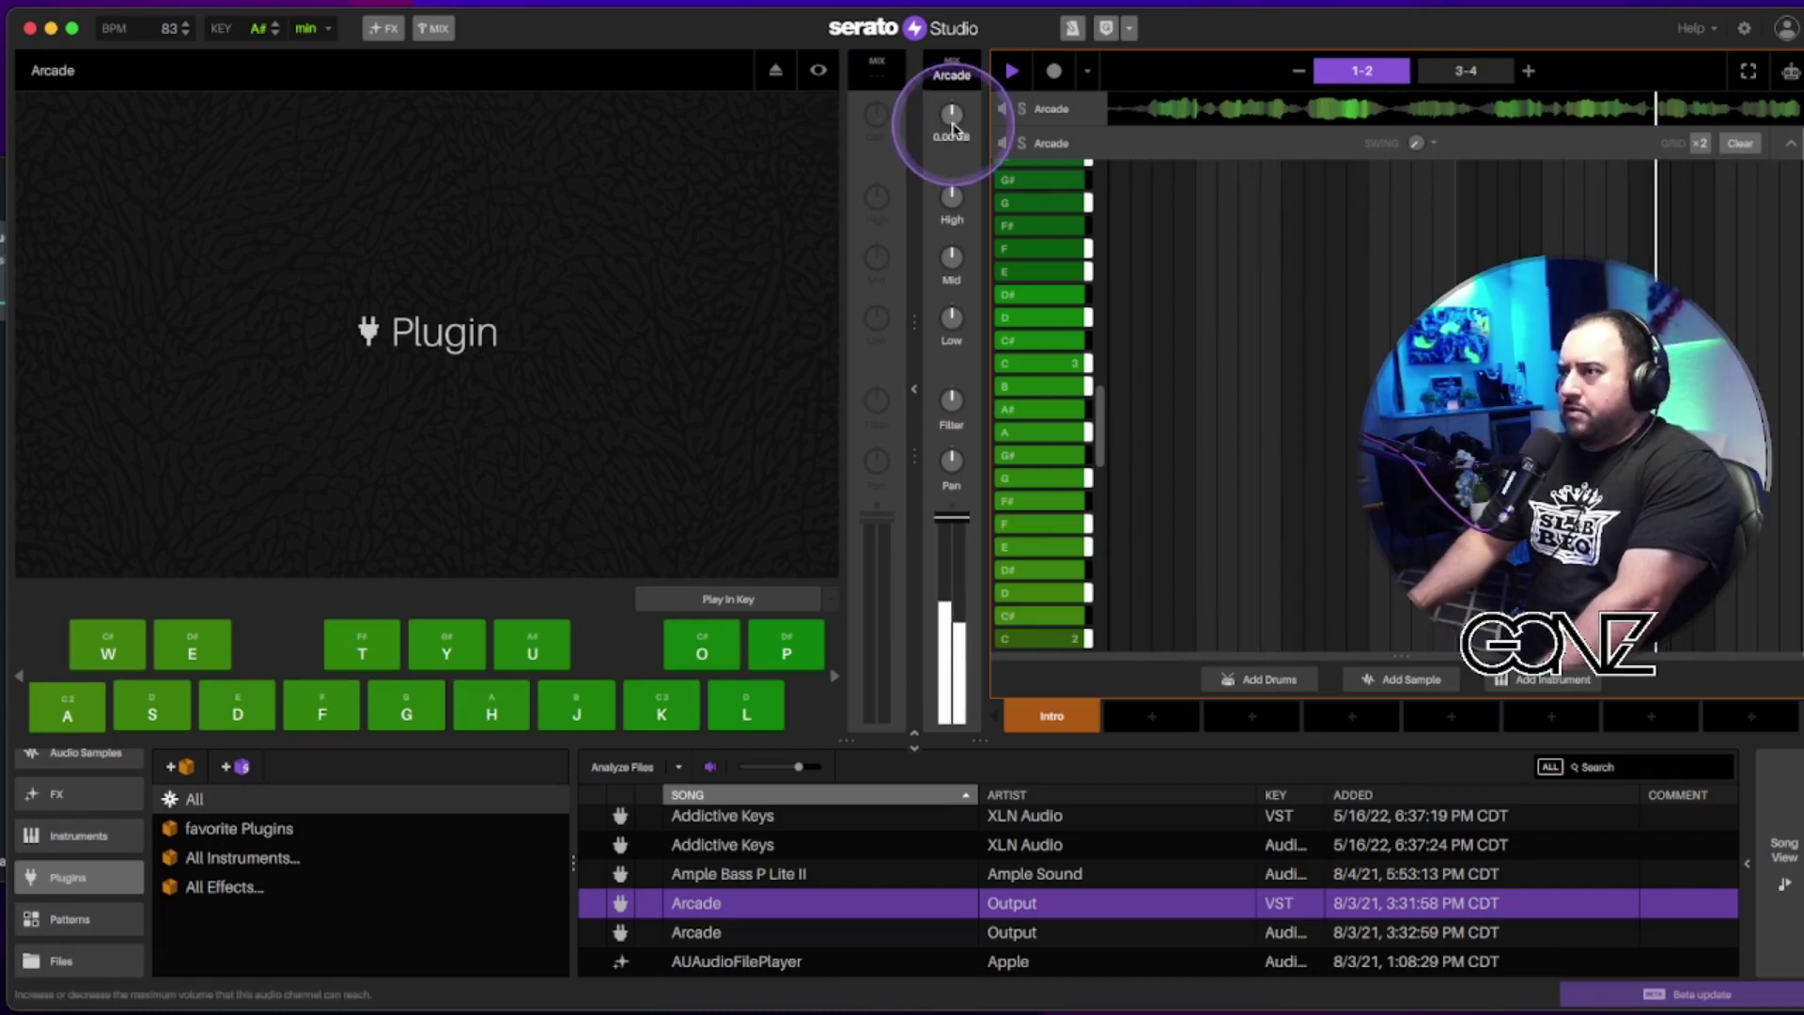
left_click(951, 117)
left_click(1112, 222)
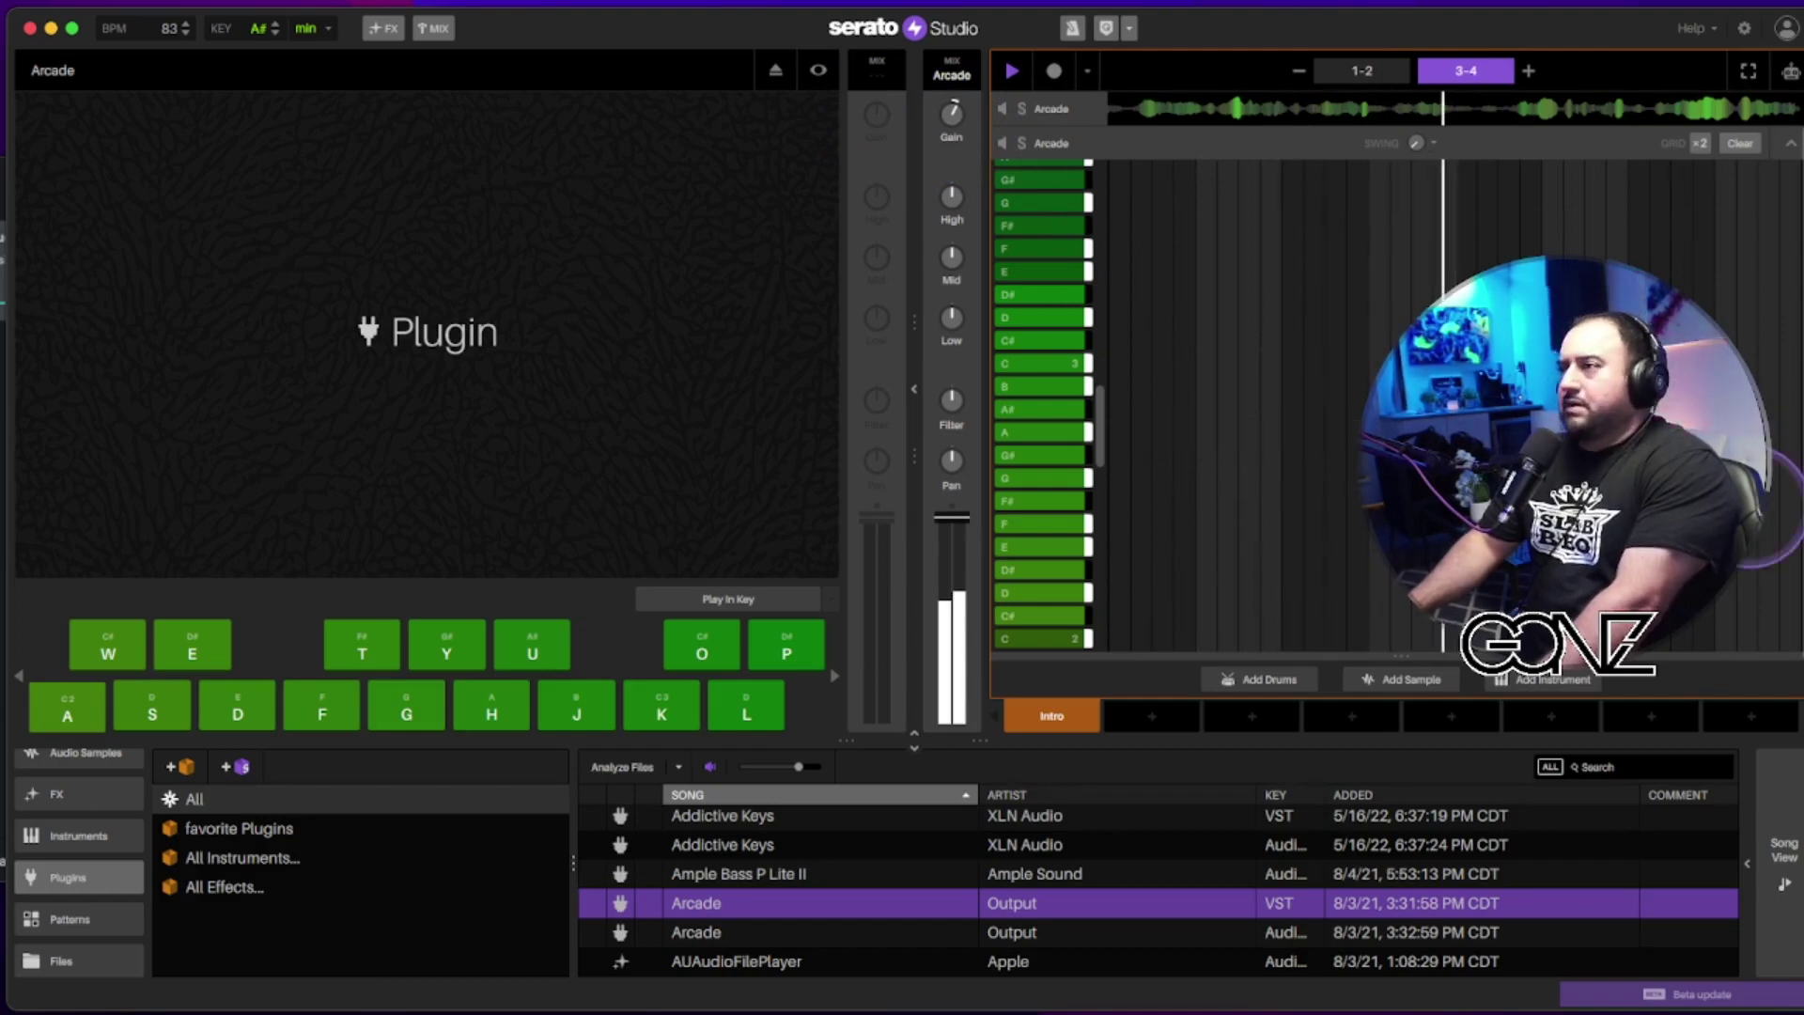
left_click(1012, 73)
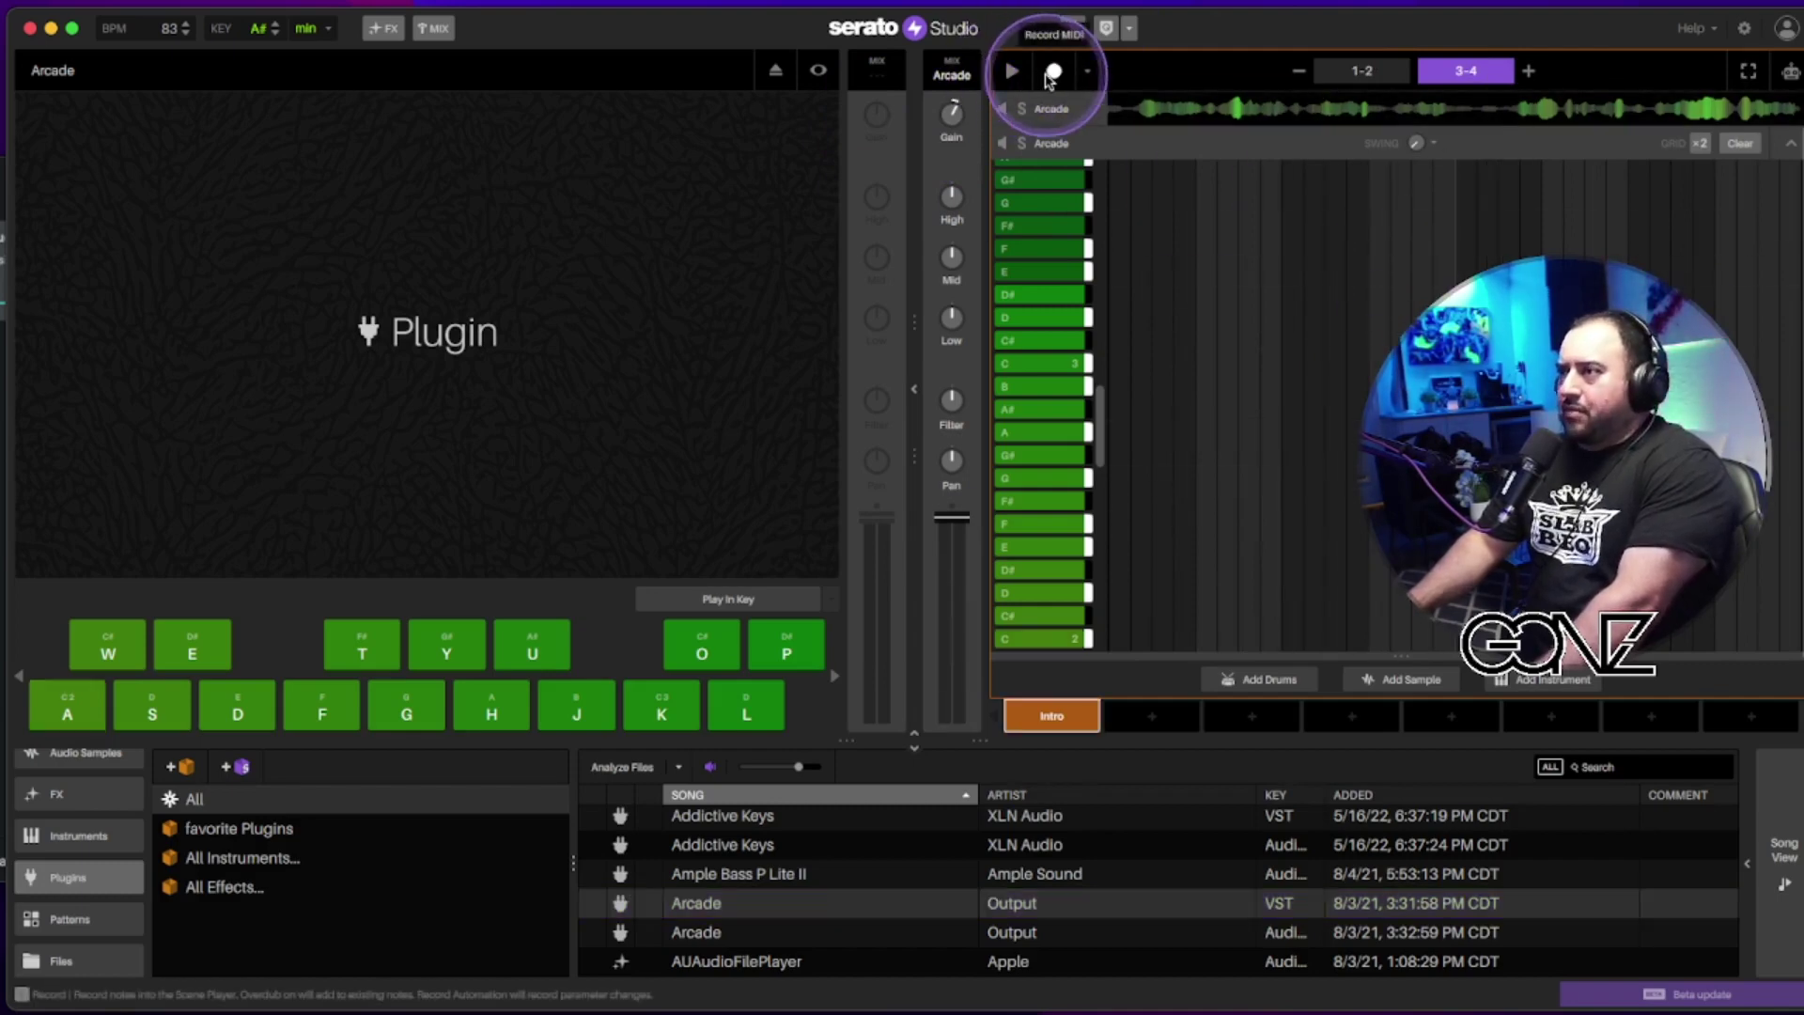
Step: Arm MIDI recording and record a long held C2 note across bars 1–2
left_click(1052, 74)
left_click(1155, 704)
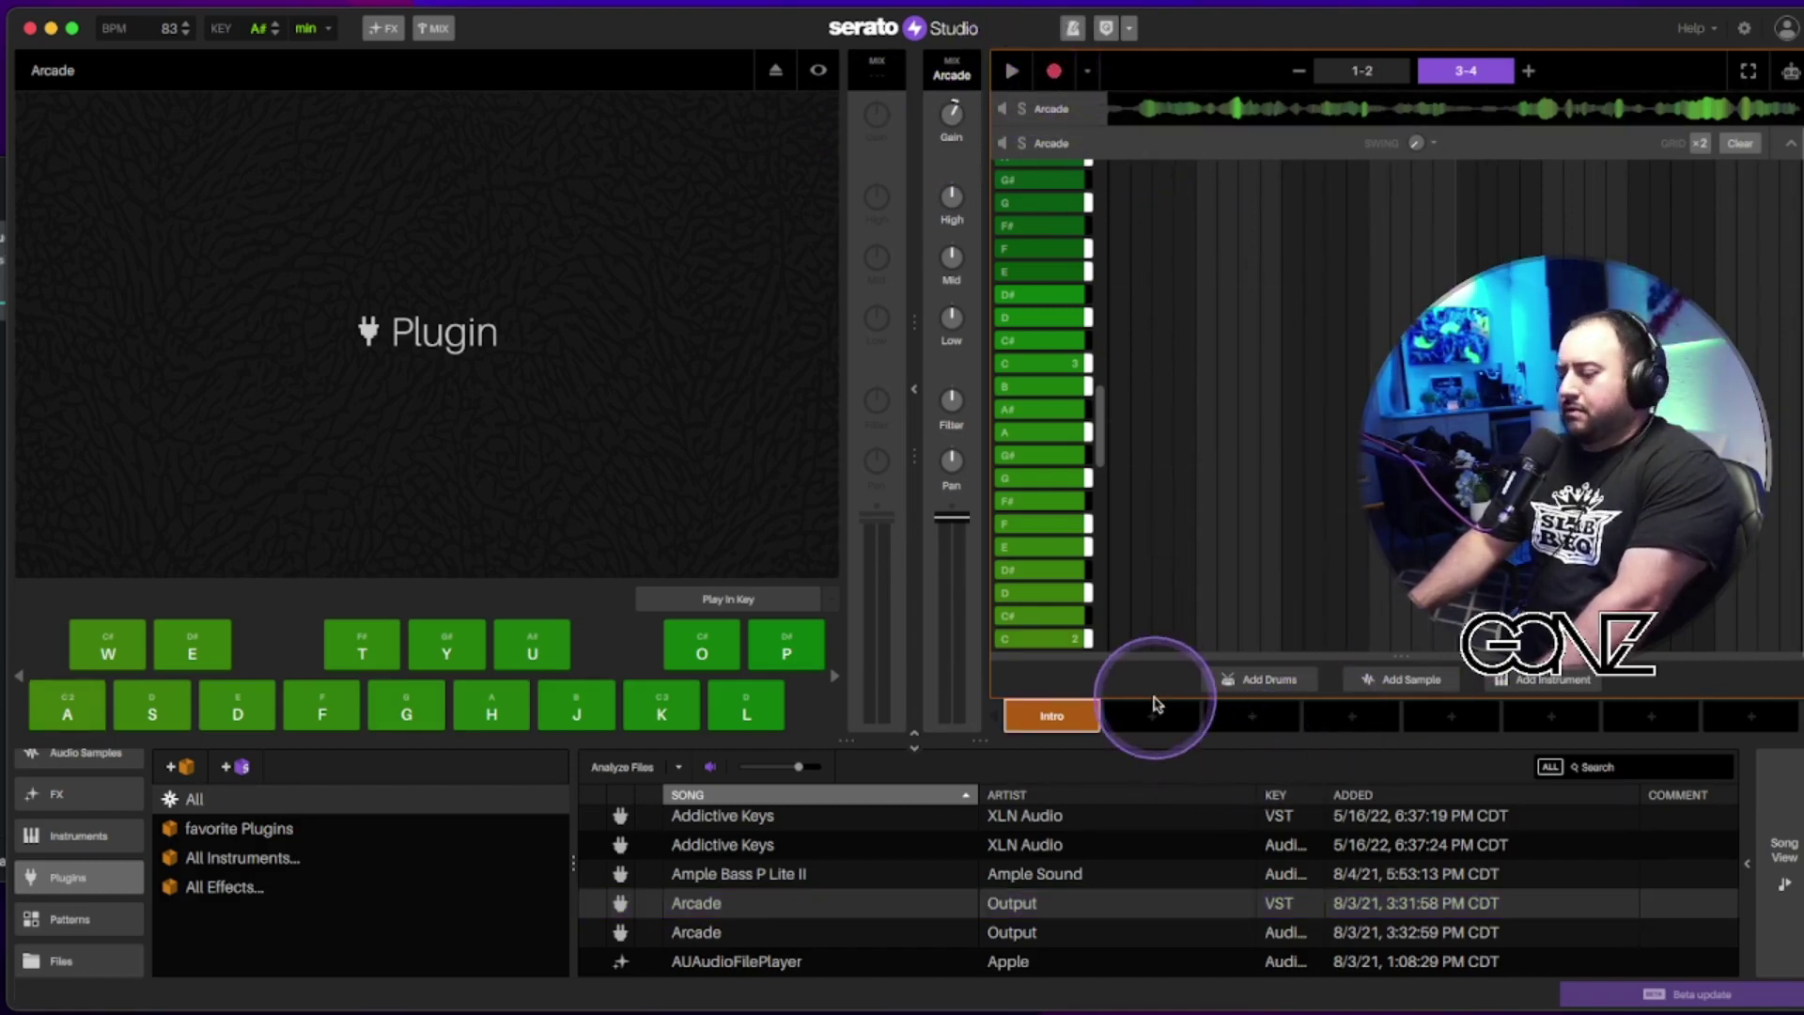
key("space")
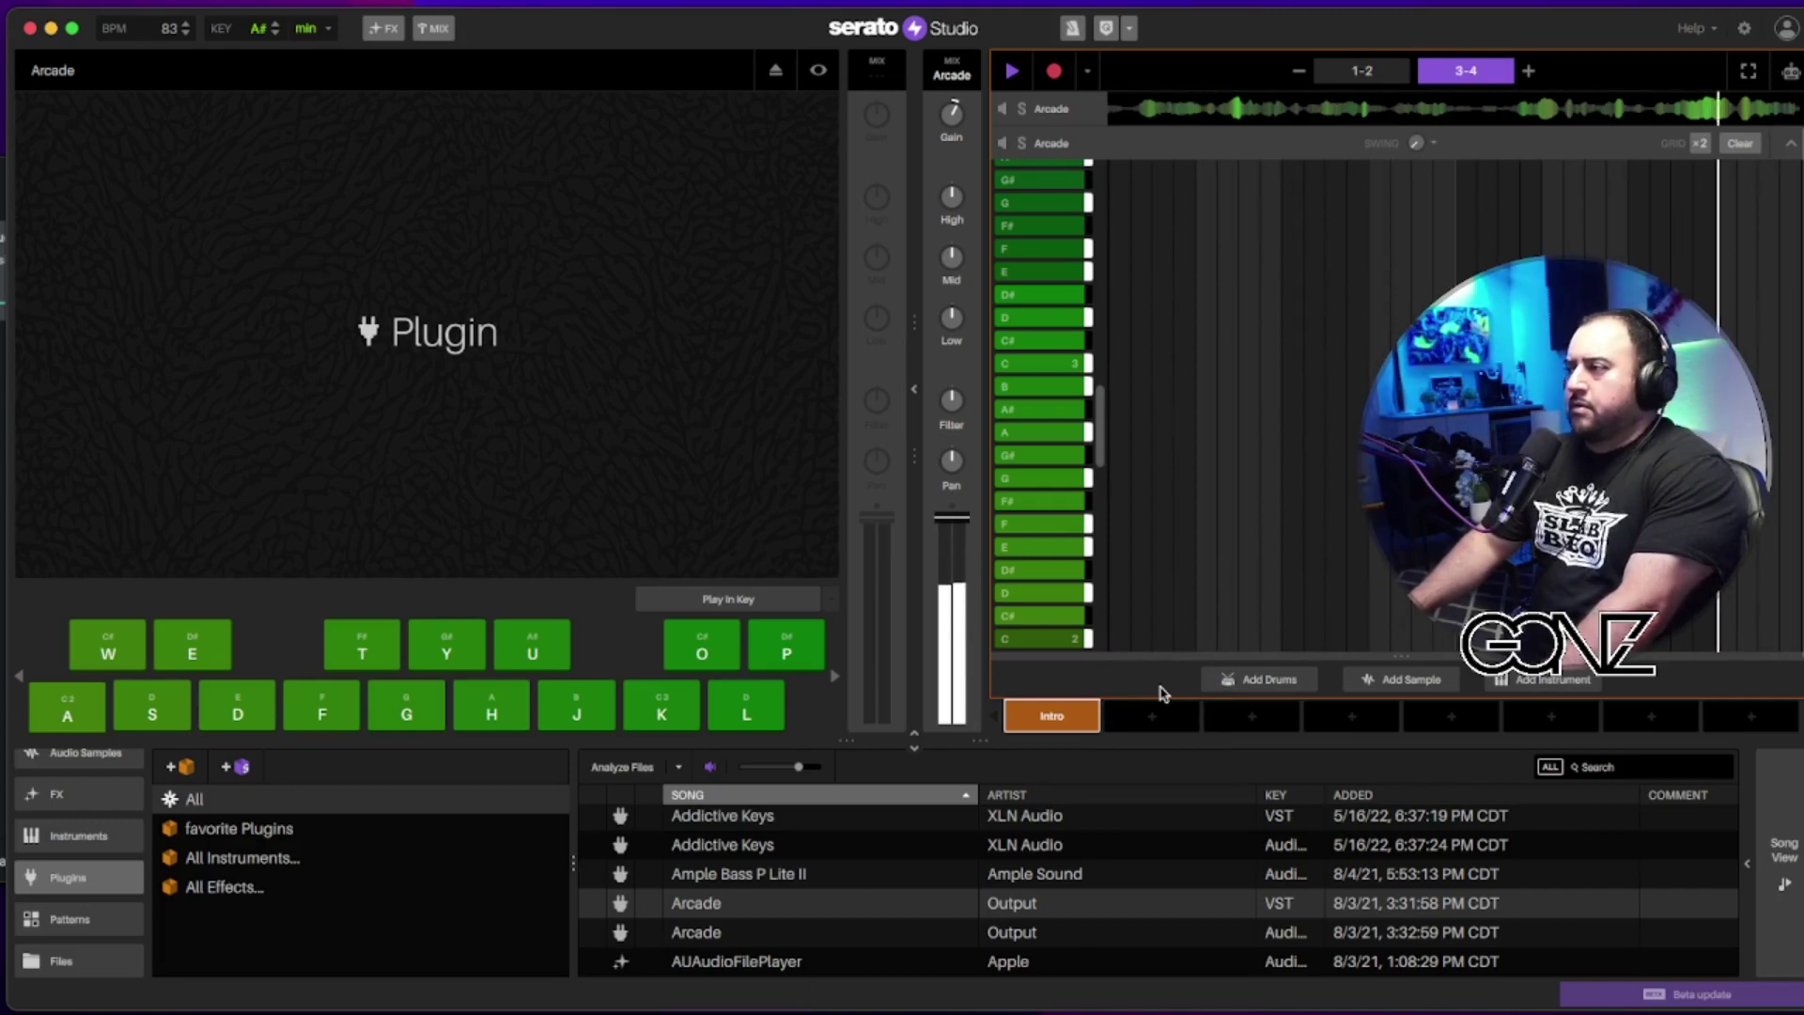
left_click(1329, 672)
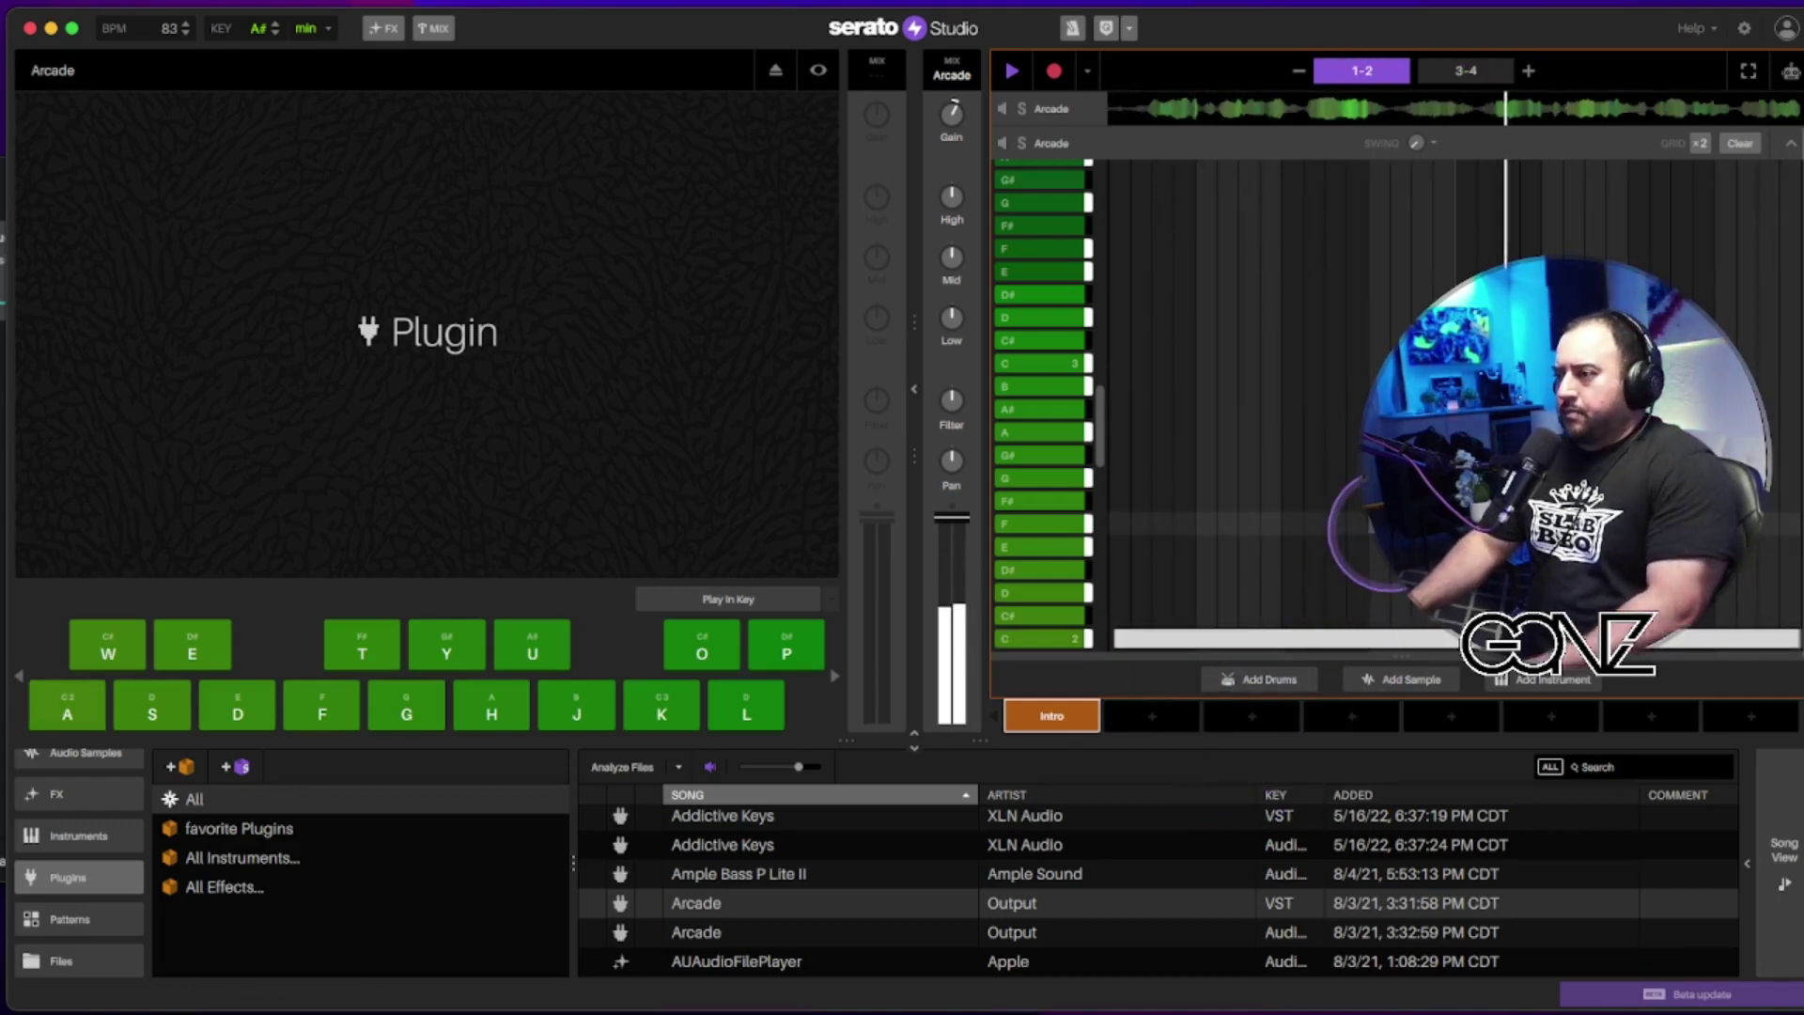
key("space")
scroll(1149, 516, "down", 1)
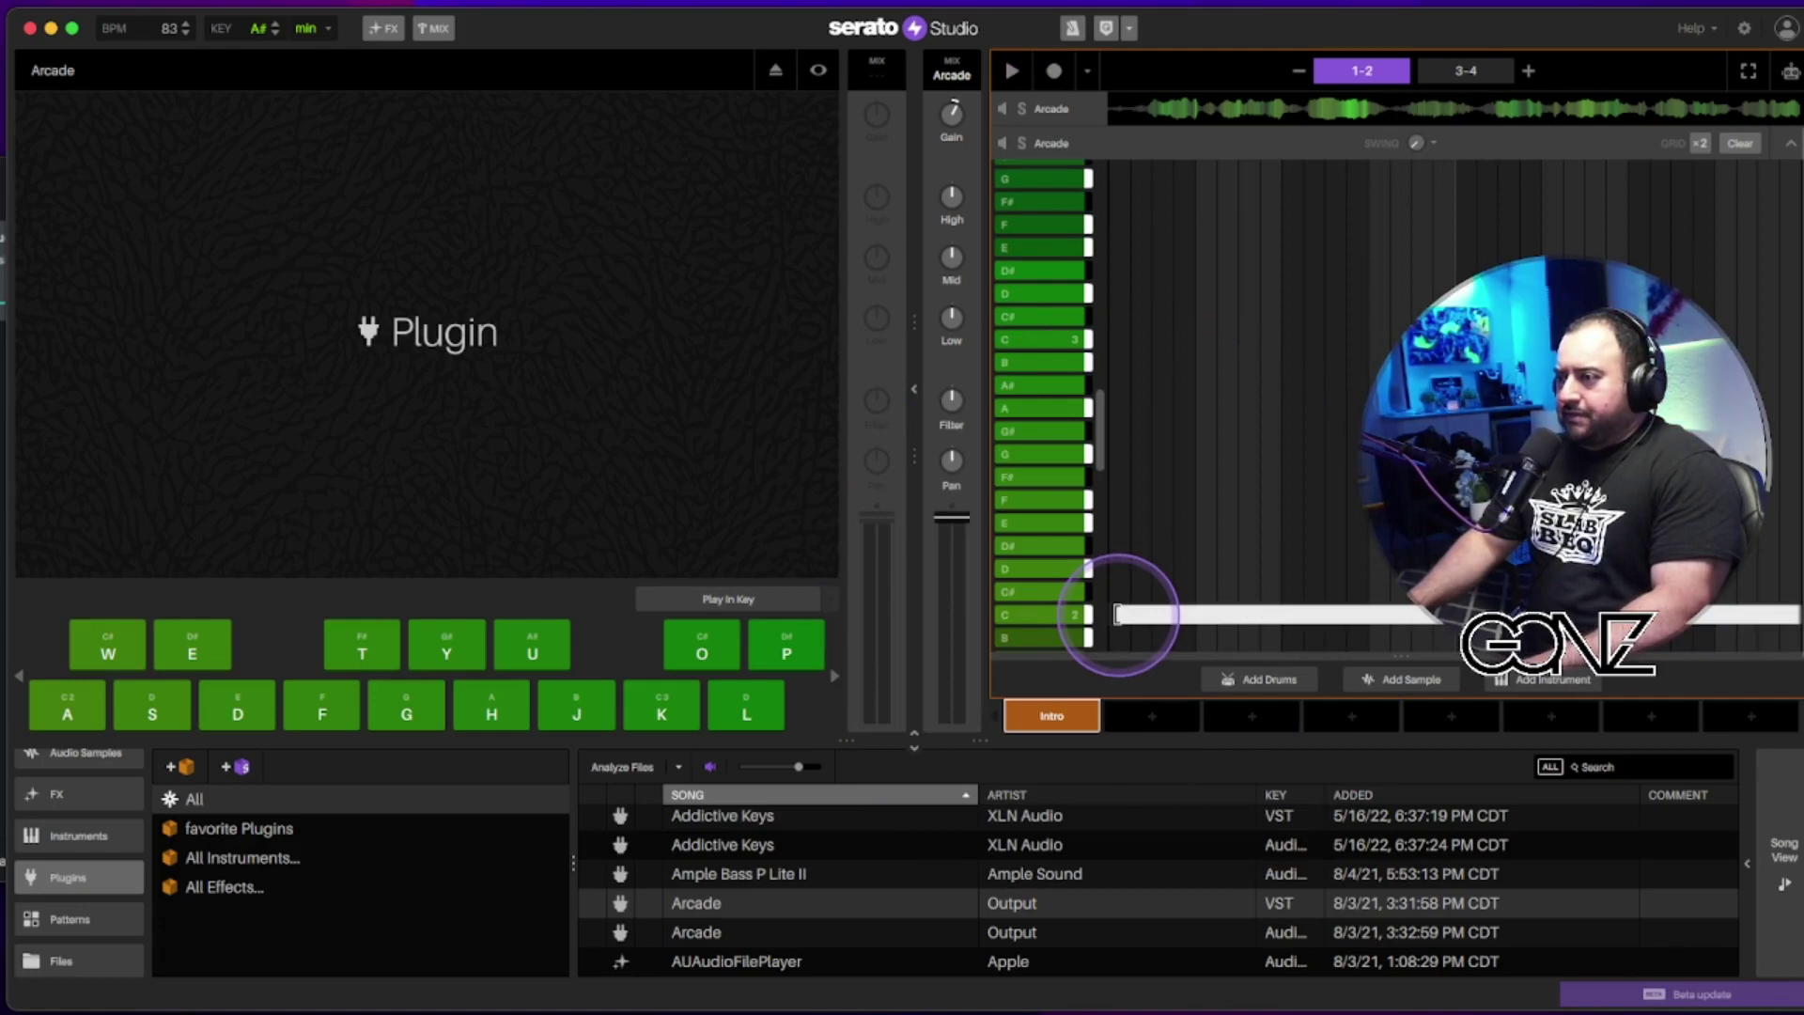
Step: Drag the bass note's start slightly earlier and collapse the sequencer to the three lanes
left_click(1117, 615)
left_click_drag(1117, 615, 1112, 615)
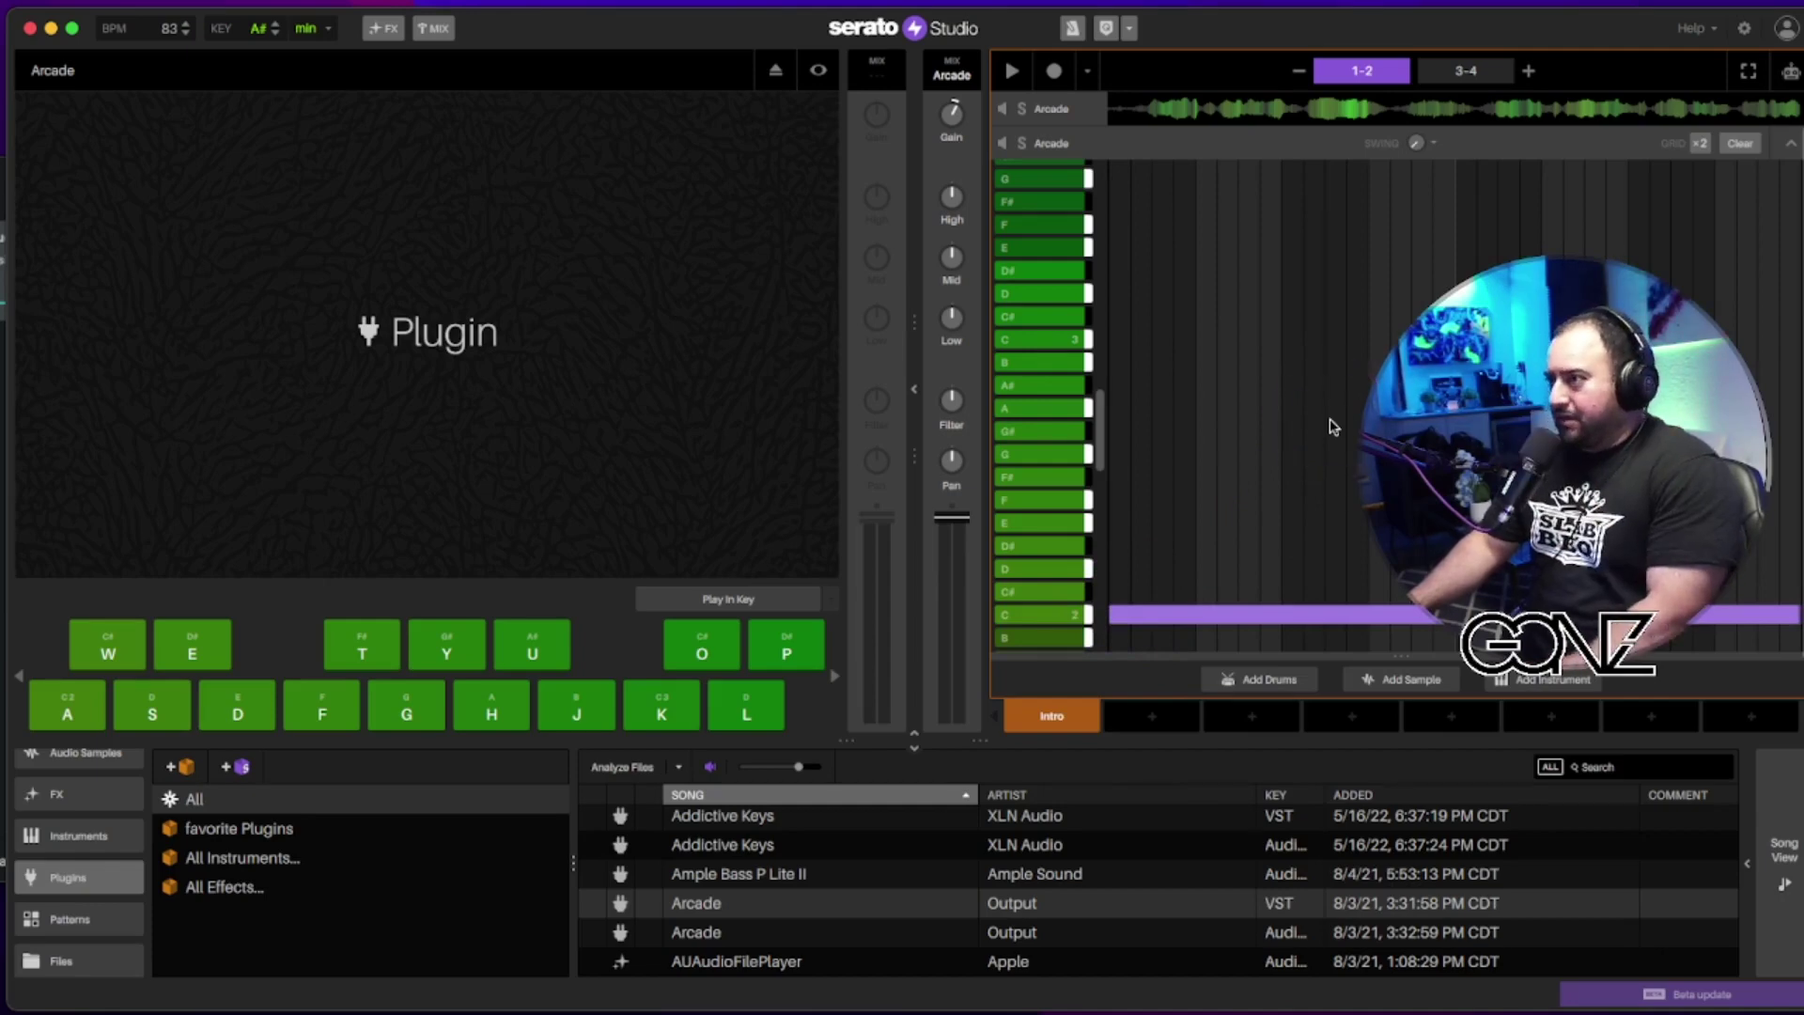
left_click(1791, 143)
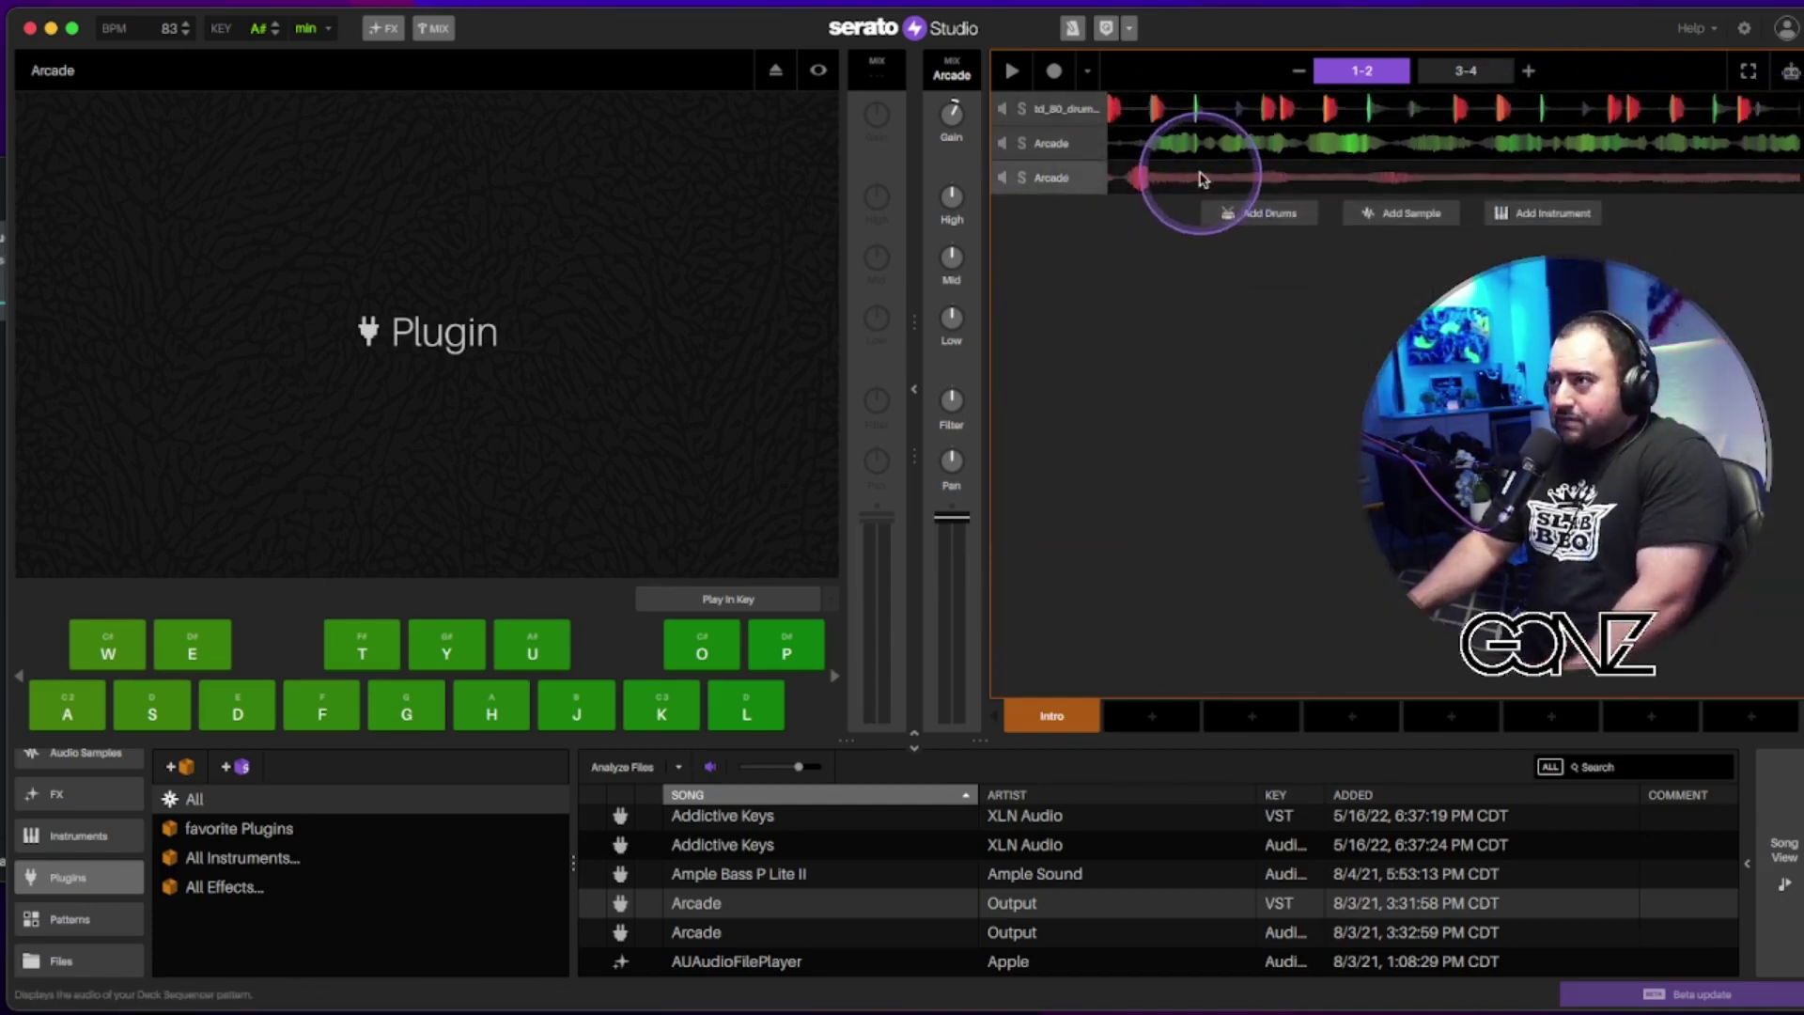
Step: Rename the Arcade decks to 'bass arcade' and 'lead arcade'
right_click(1056, 179)
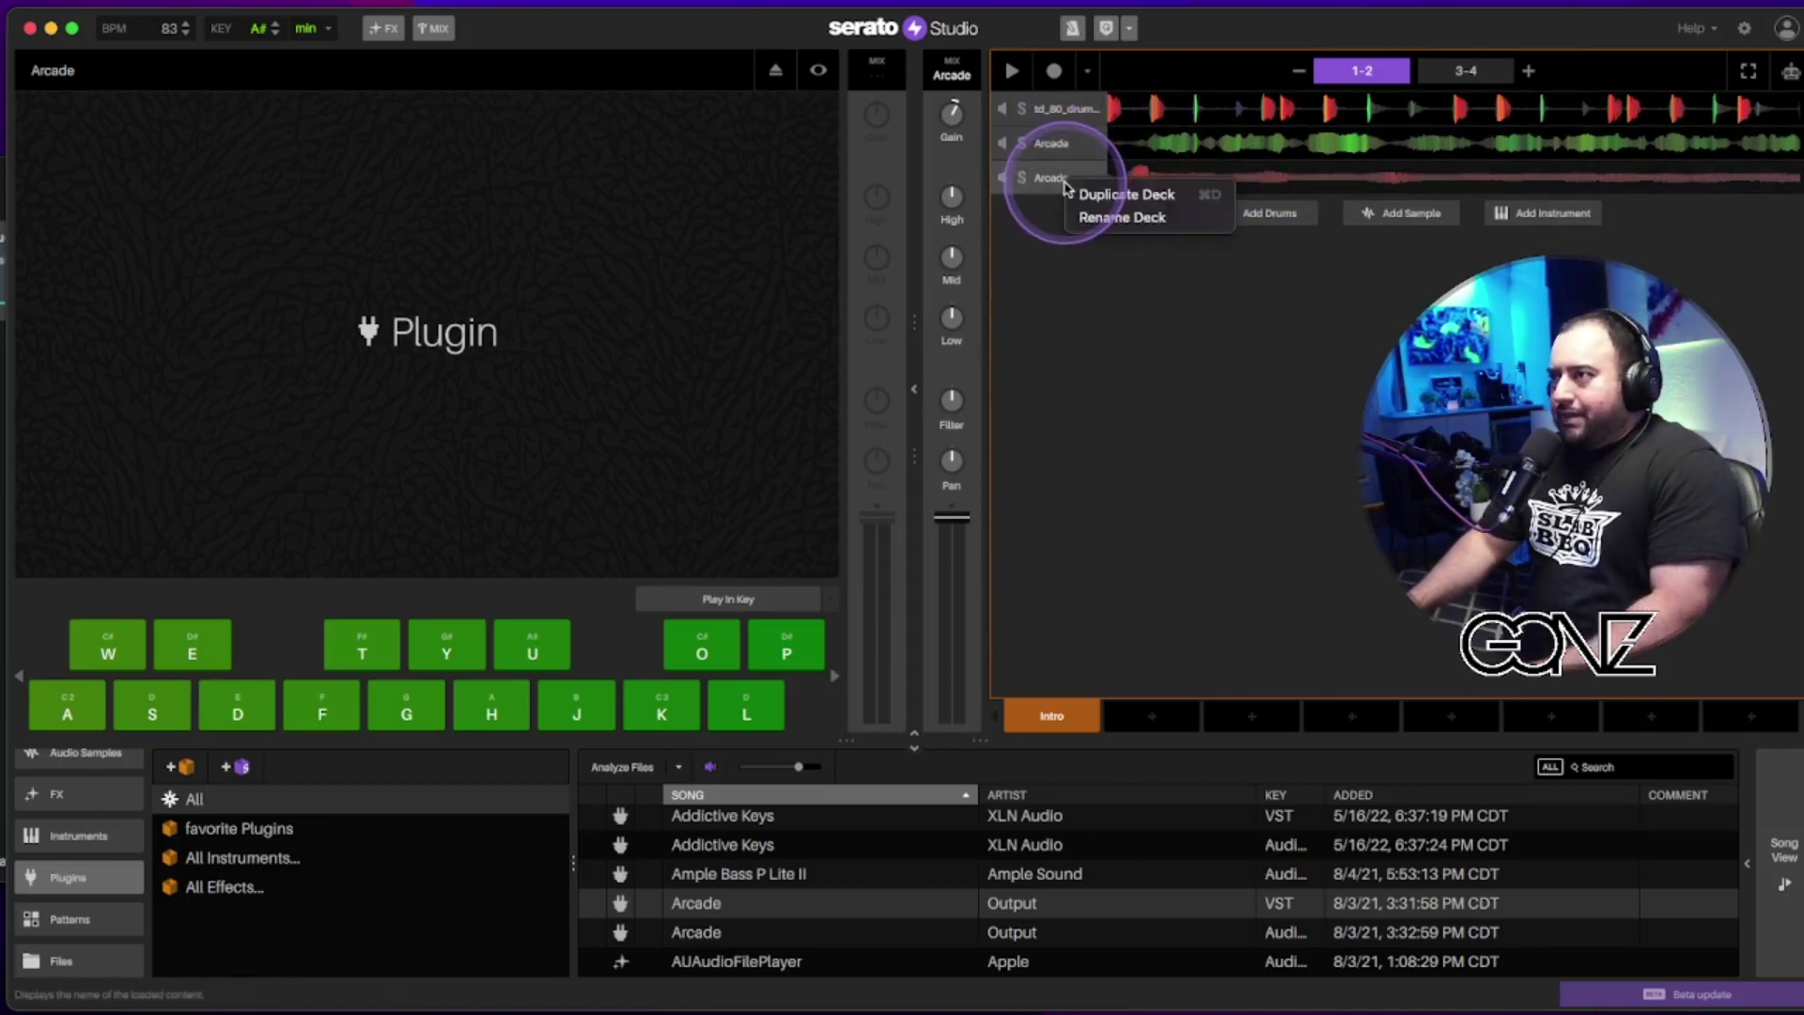
left_click(1095, 218)
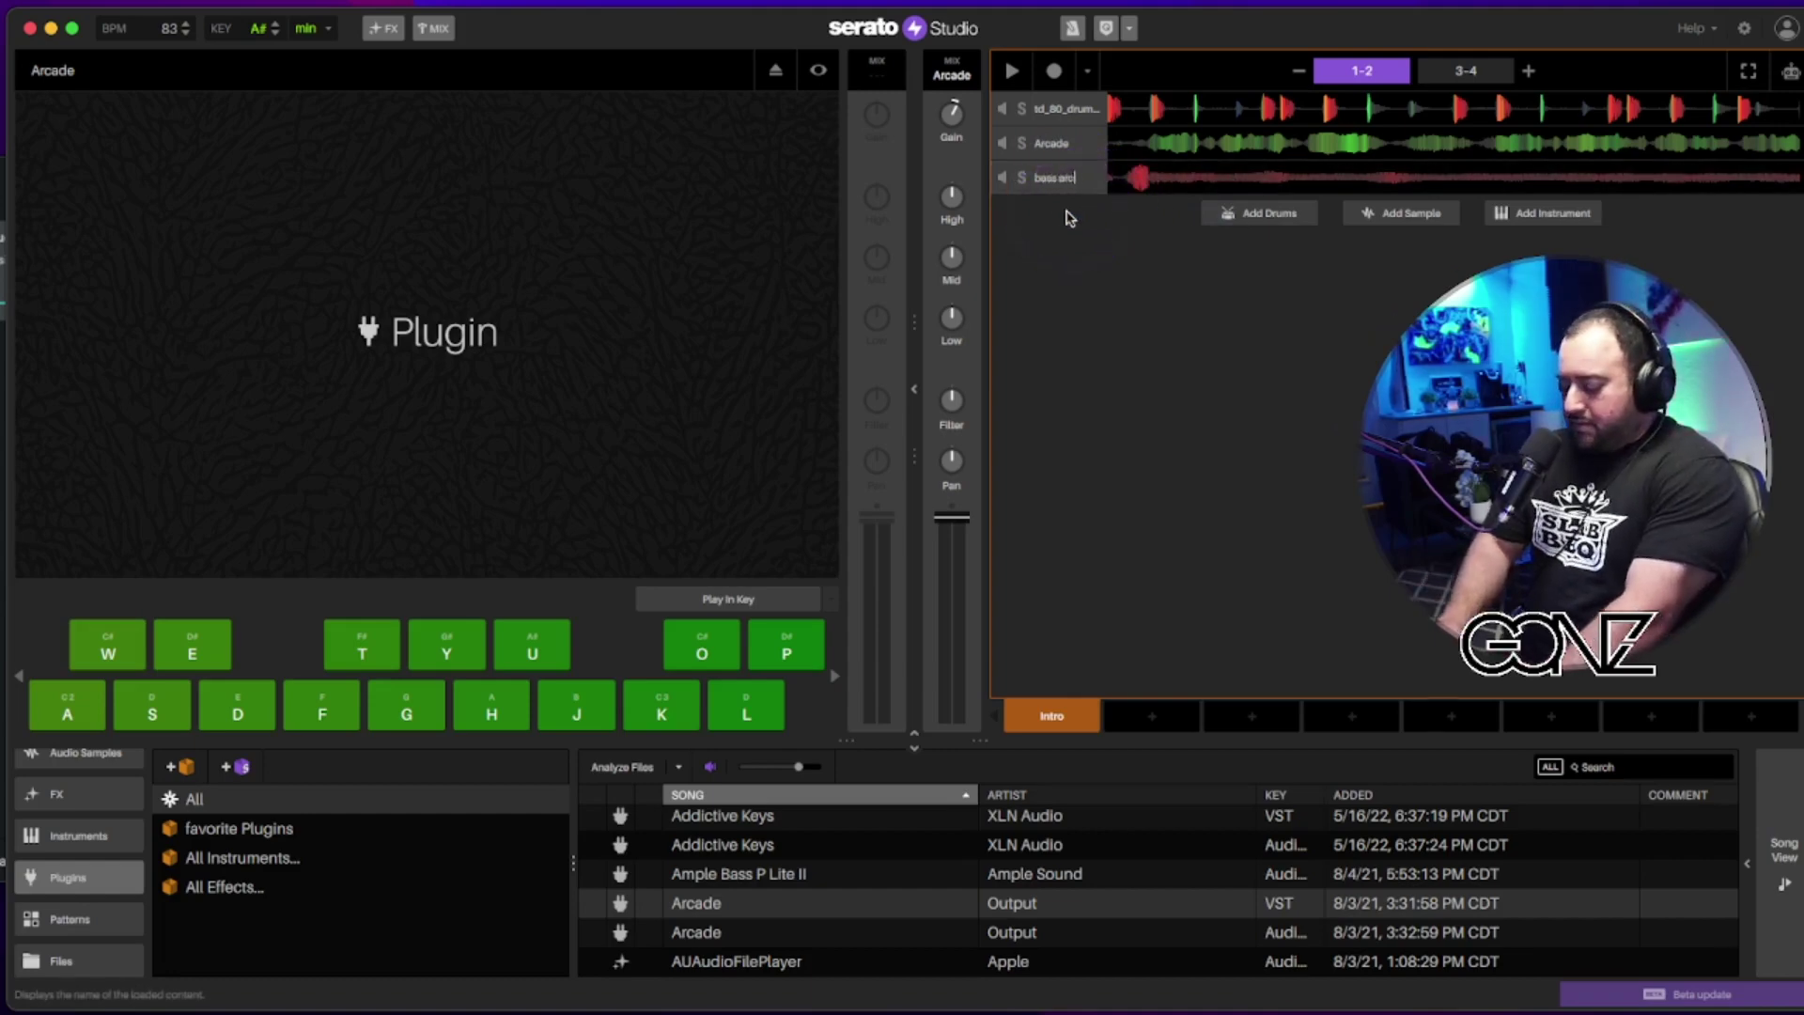
left_click(1050, 145)
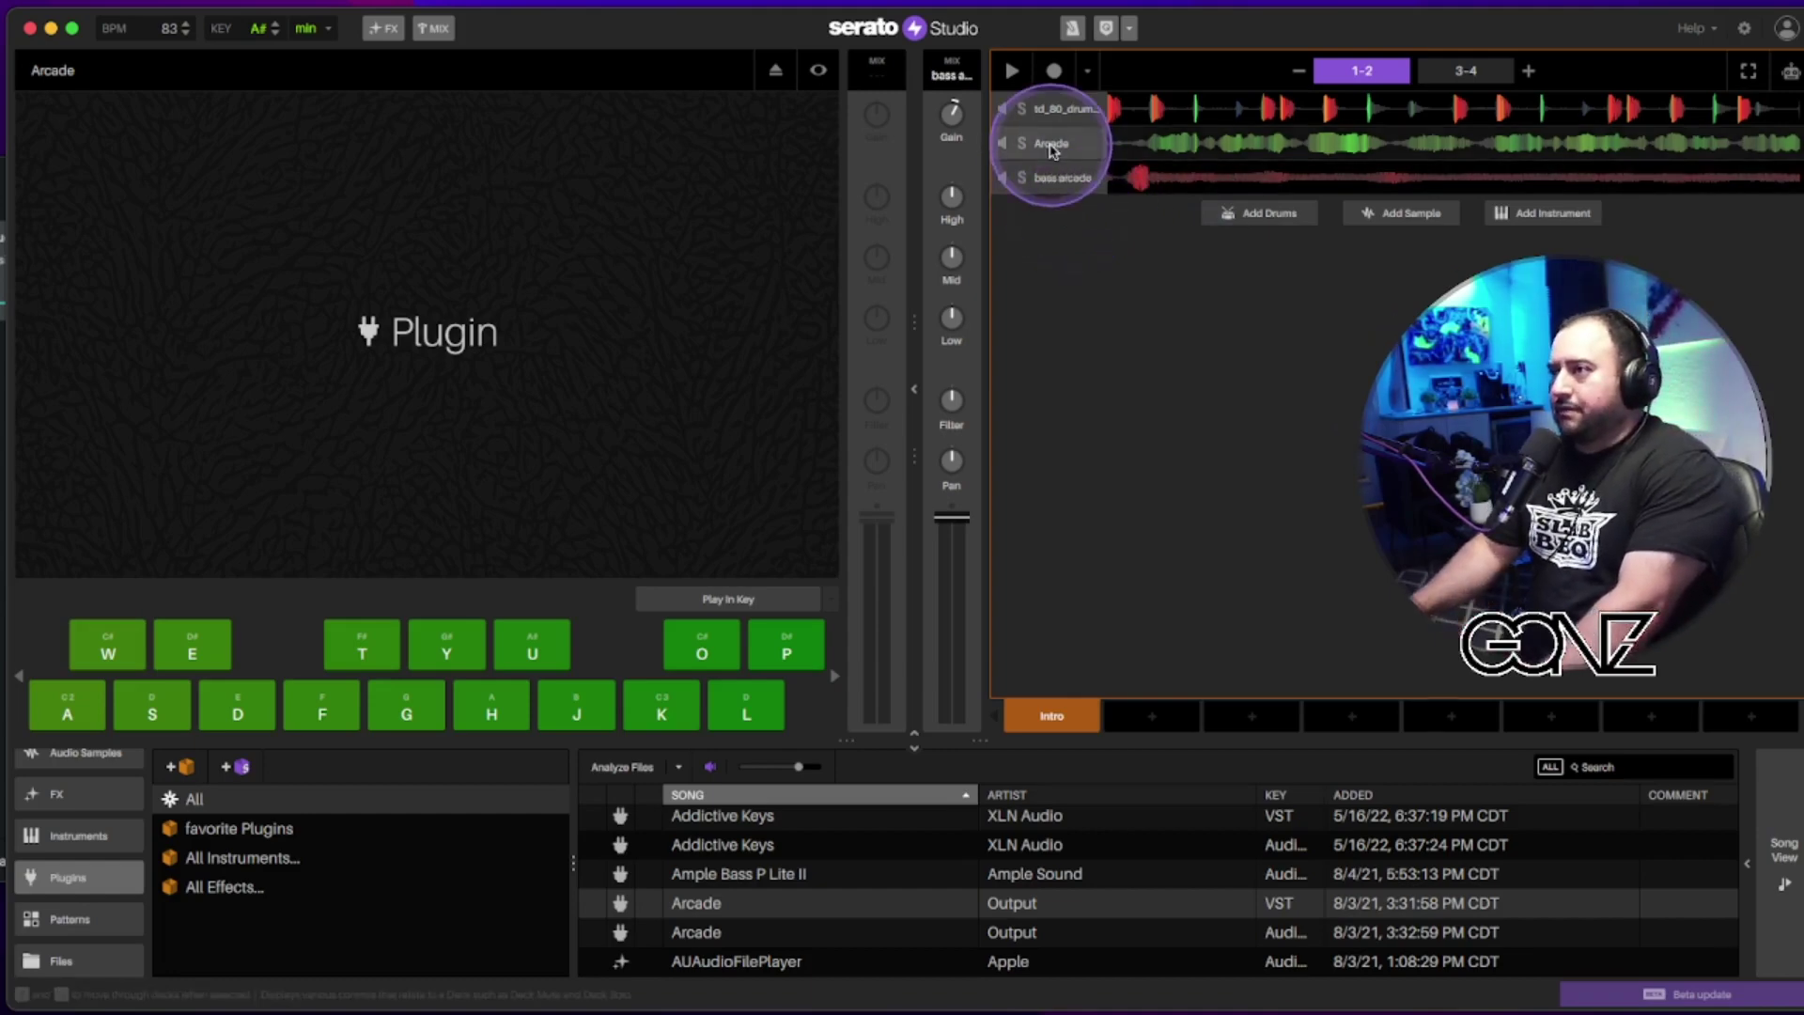
right_click(1052, 146)
left_click(1083, 178)
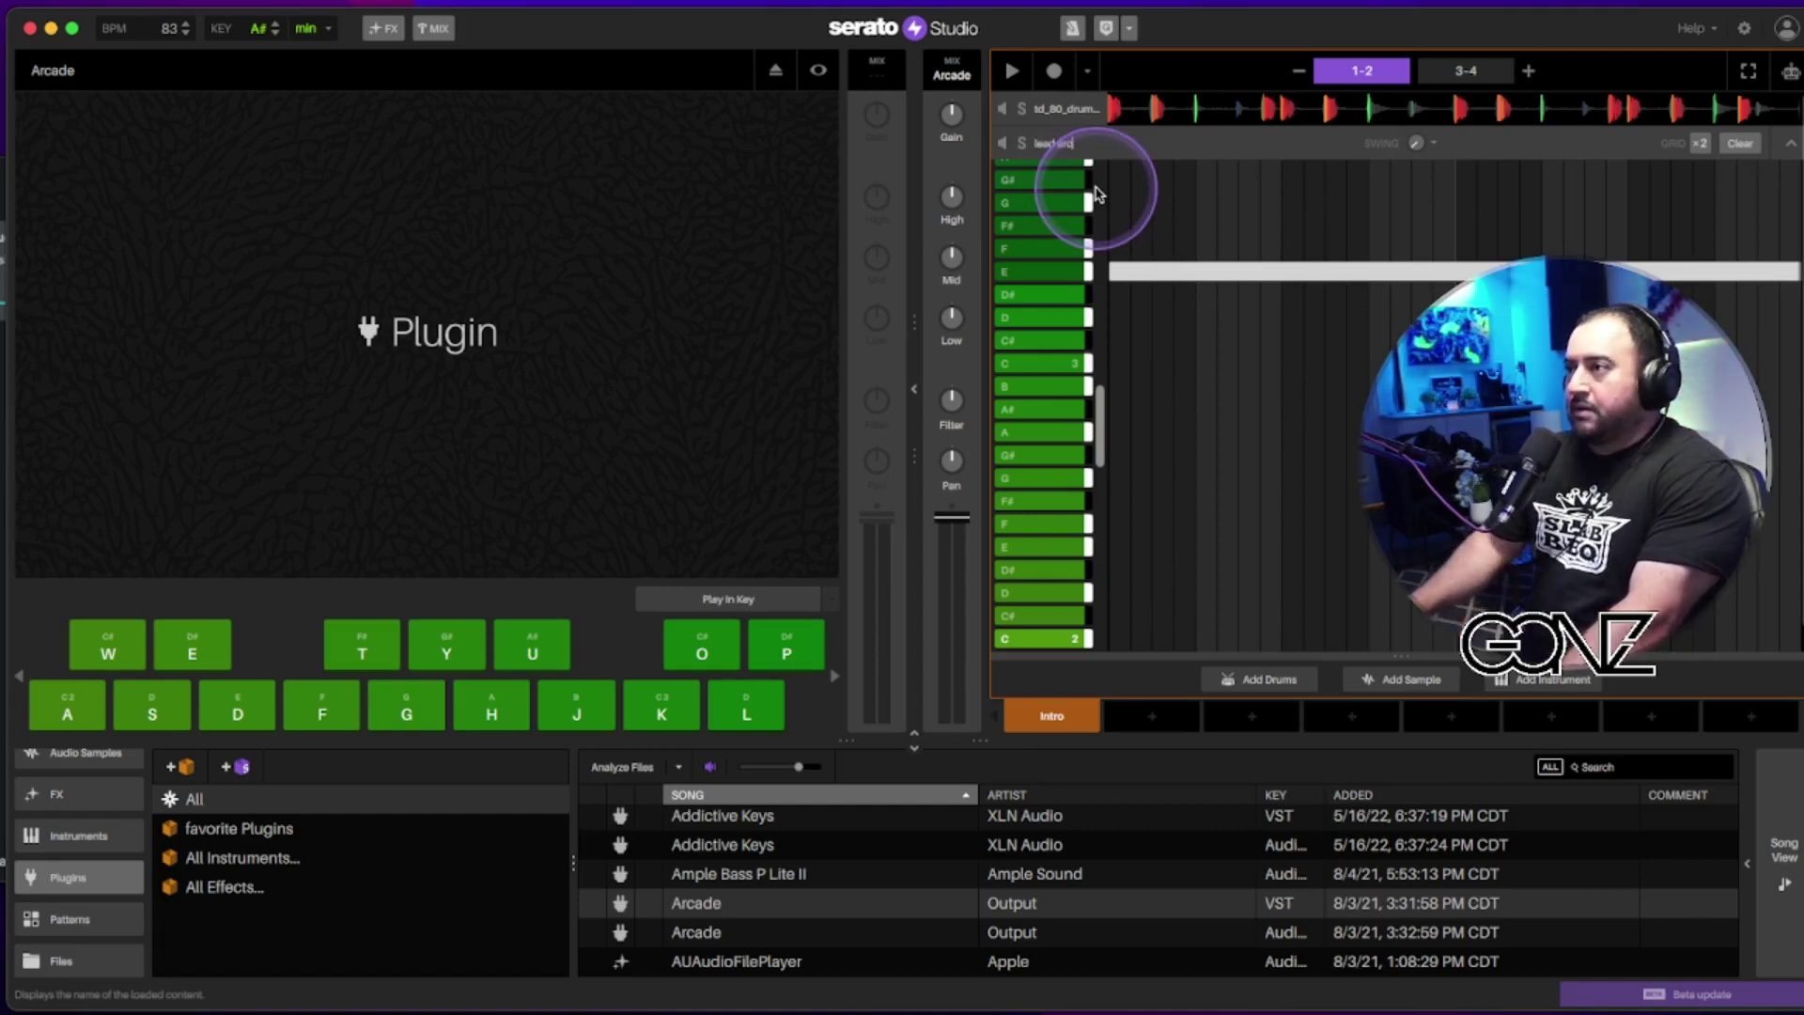
left_click(1380, 179)
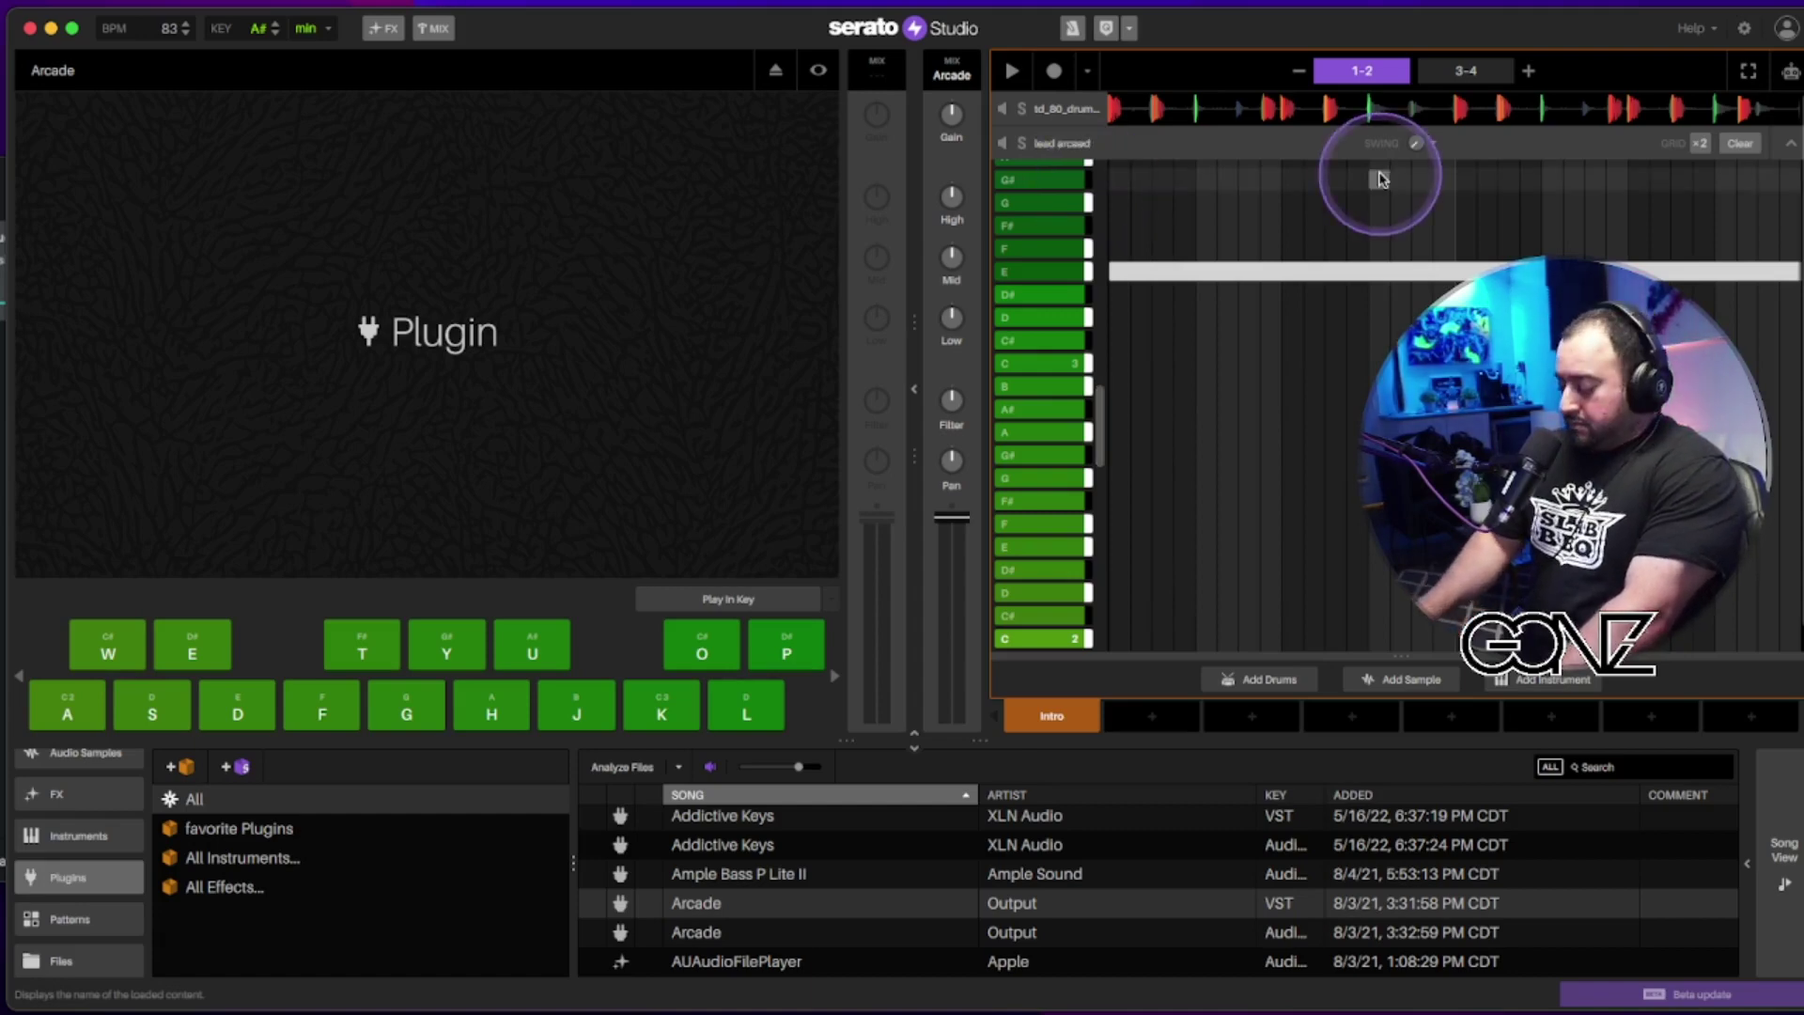
Step: Play drum loop, lead arcade and bass arcade together, looping bars 1–4
left_click(1791, 143)
key("space")
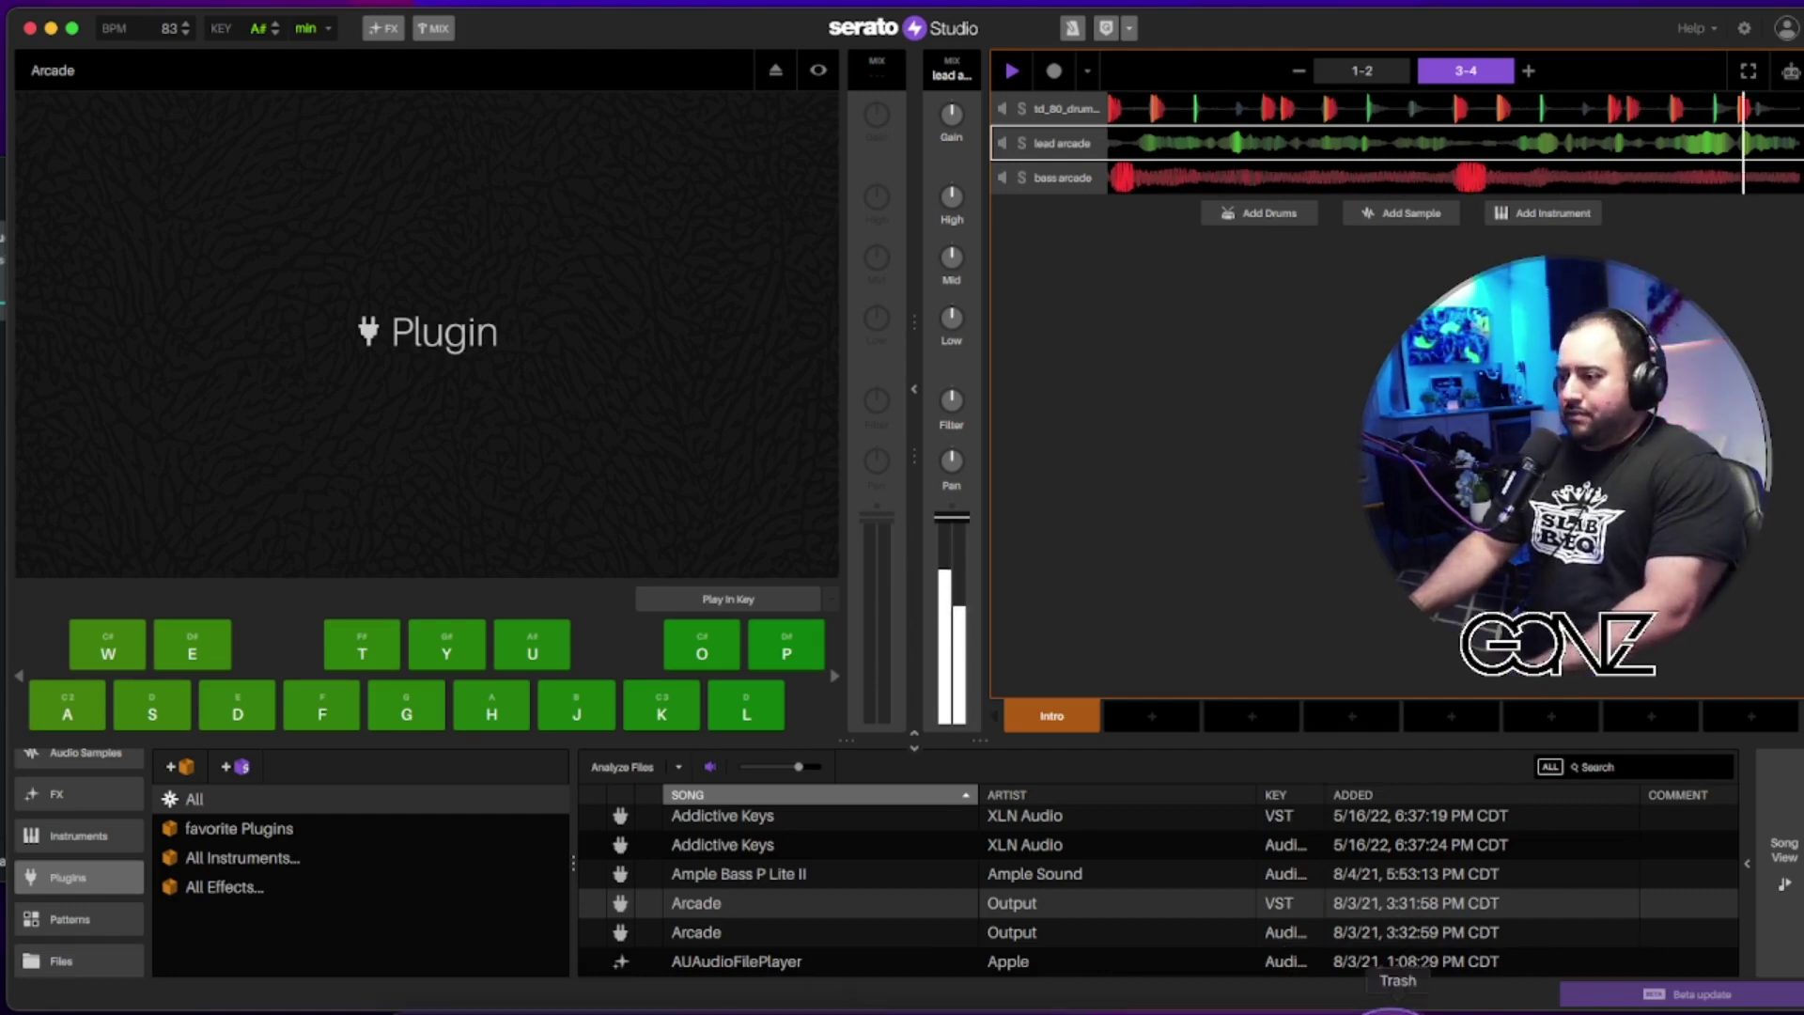
left_click(1329, 998)
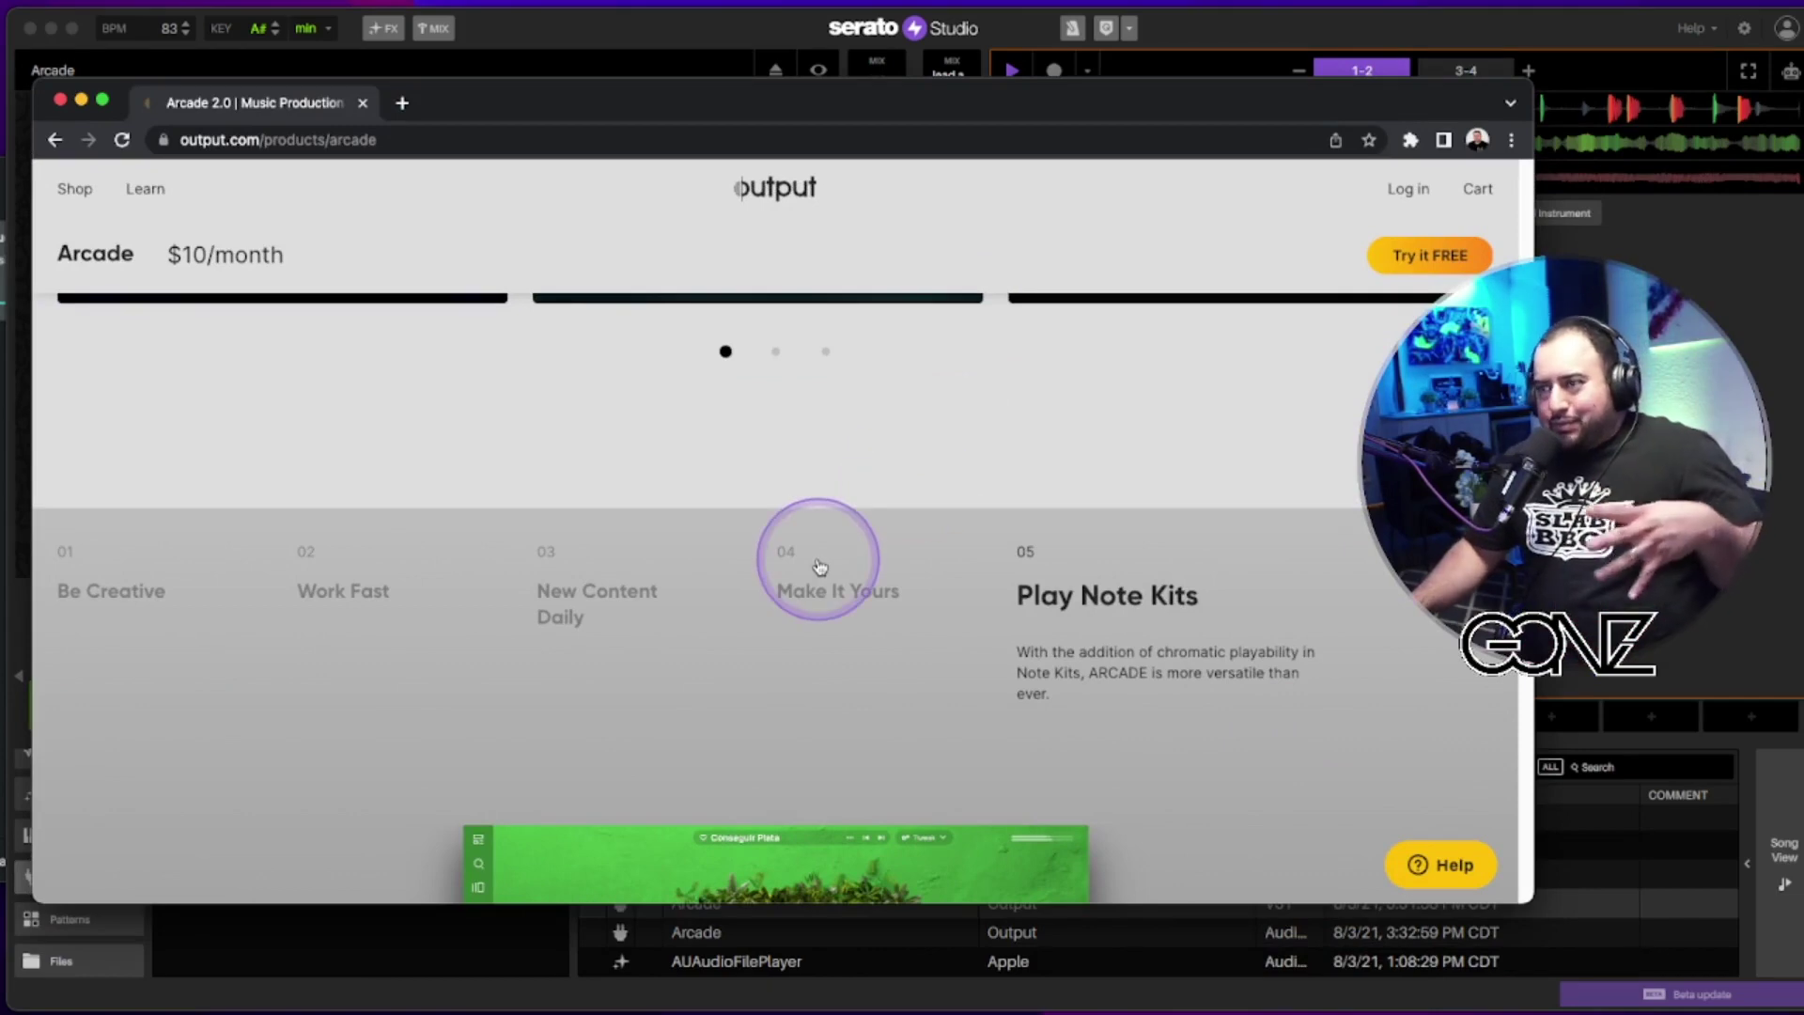
left_click(1616, 282)
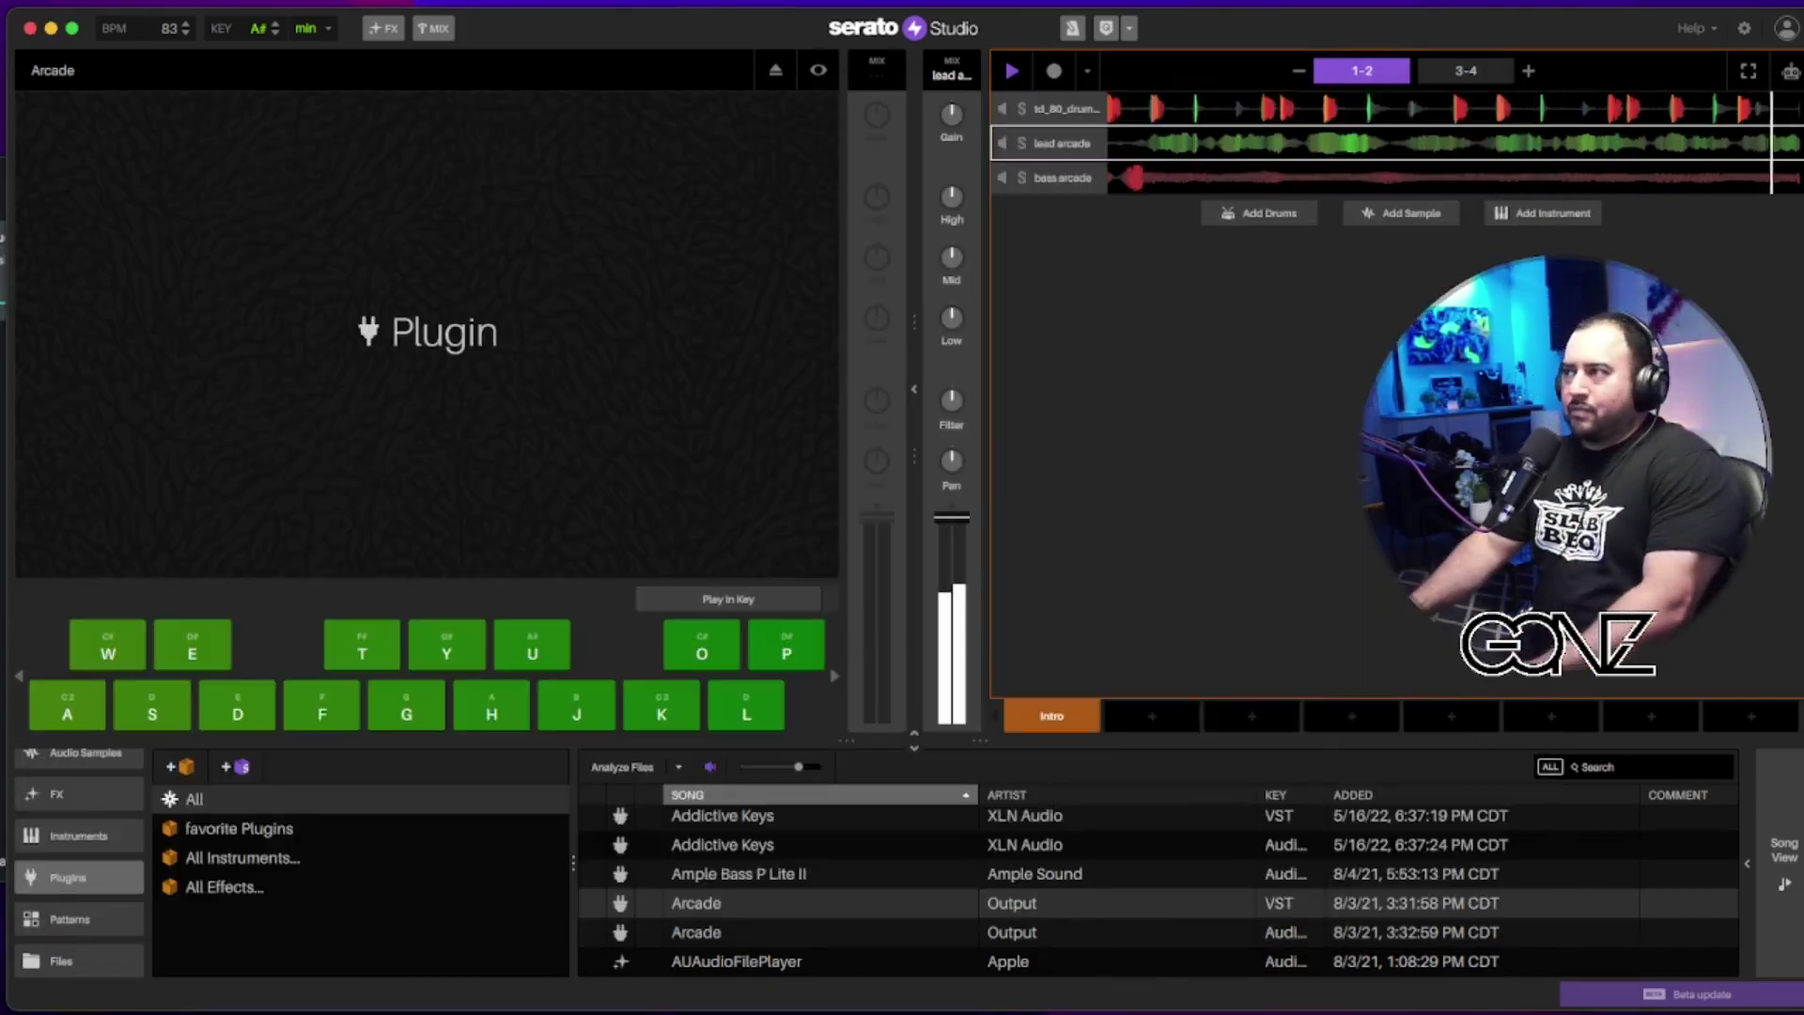
Step: Stop playback and select the Arcade instrument under Plugins > All in the library
key("space")
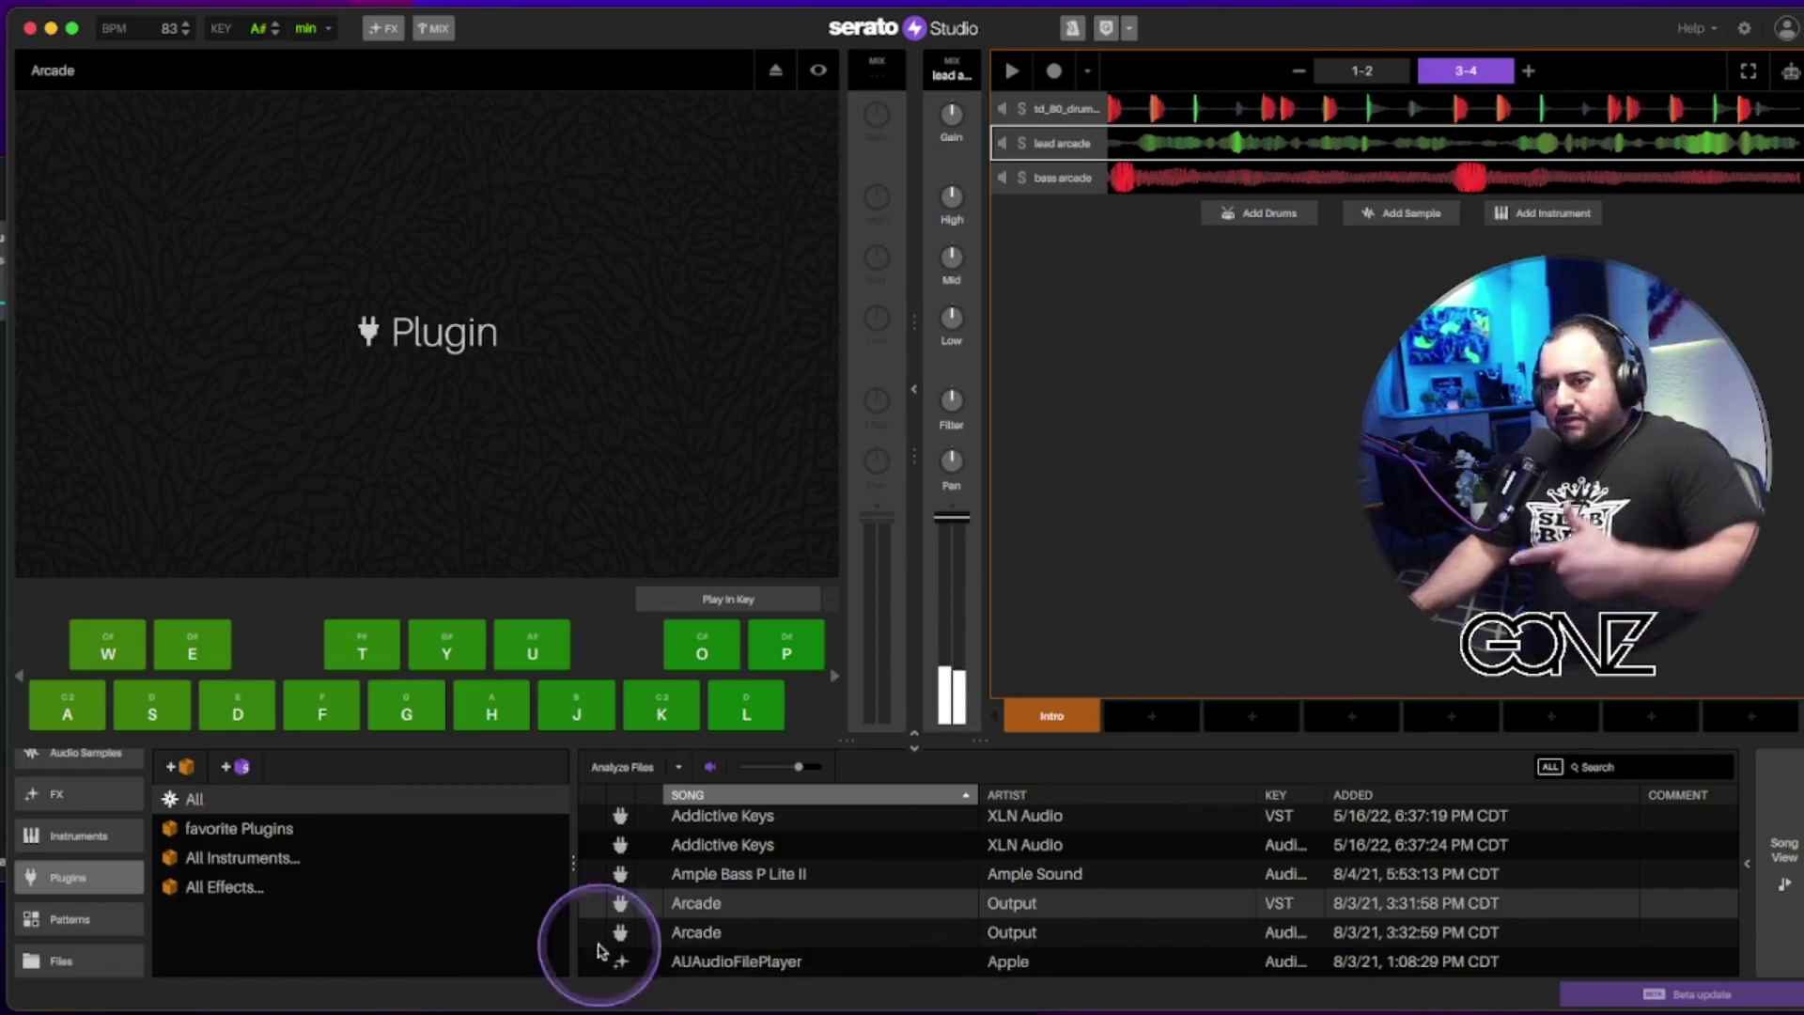
left_click(97, 877)
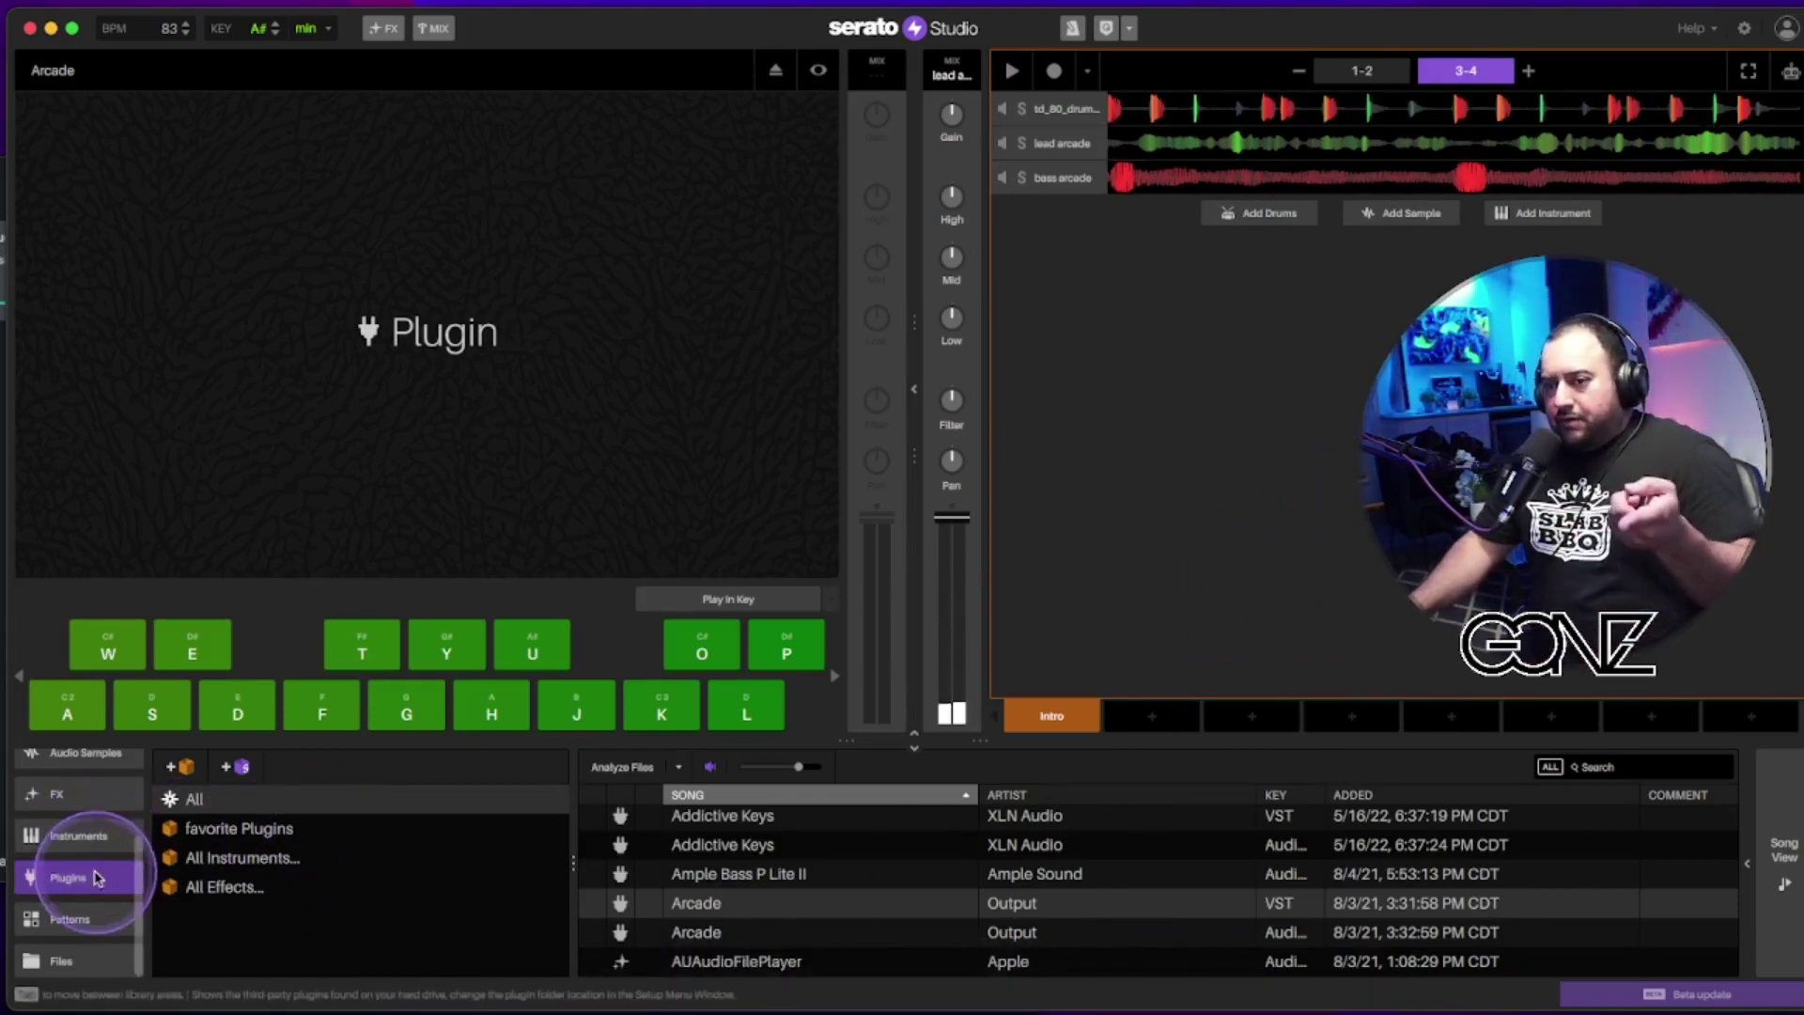
left_click(247, 799)
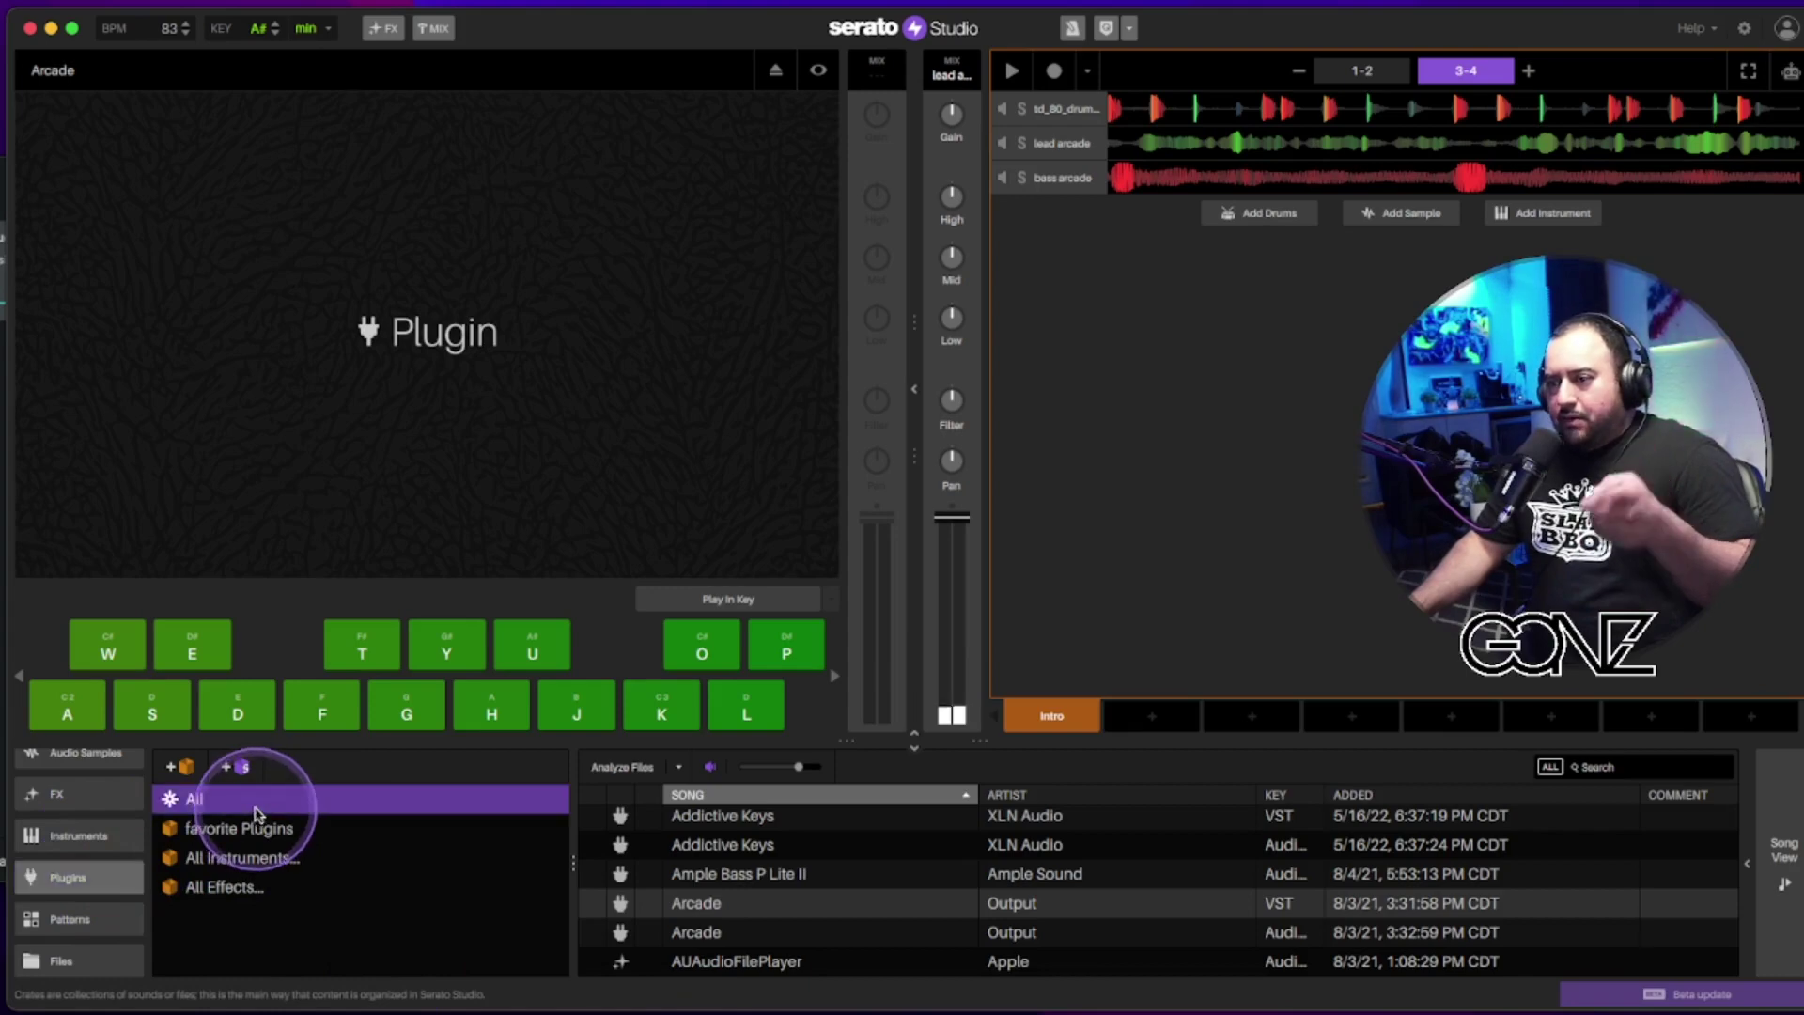
left_click(889, 904)
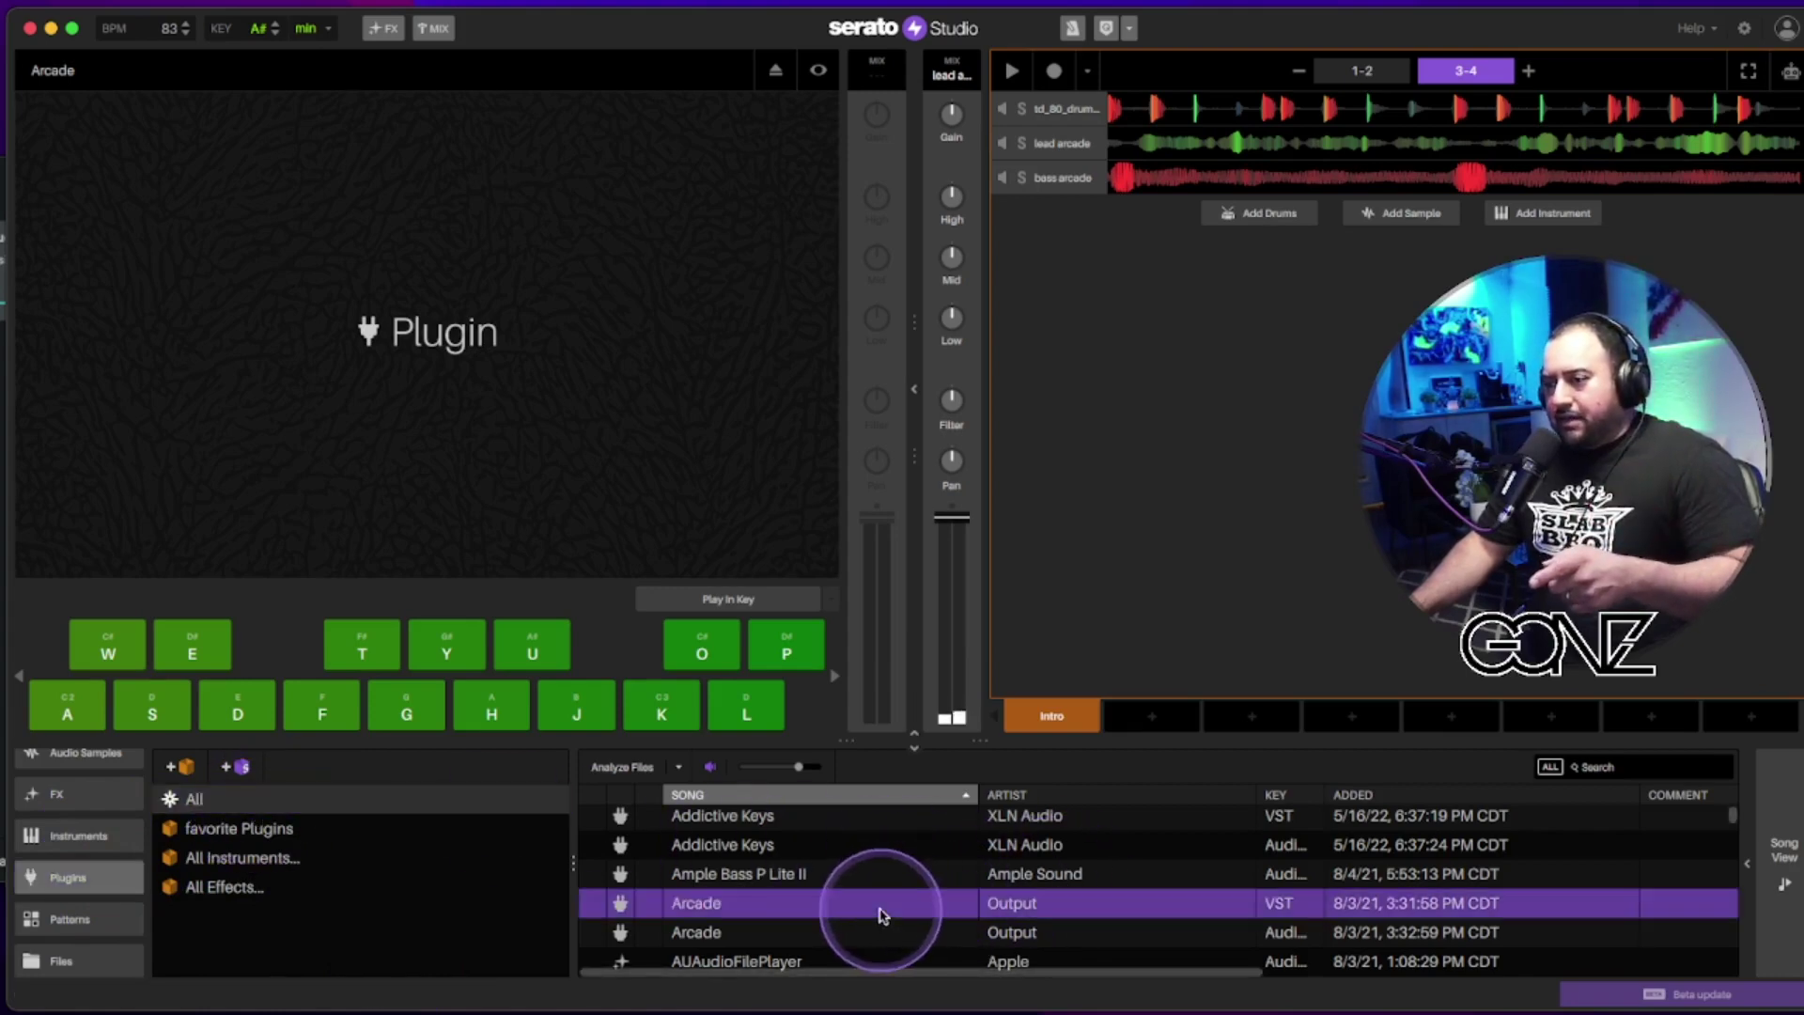
Step: View the bass arcade deck's Arcade window, then close it and collapse the sequencer to song view
left_click(1177, 192)
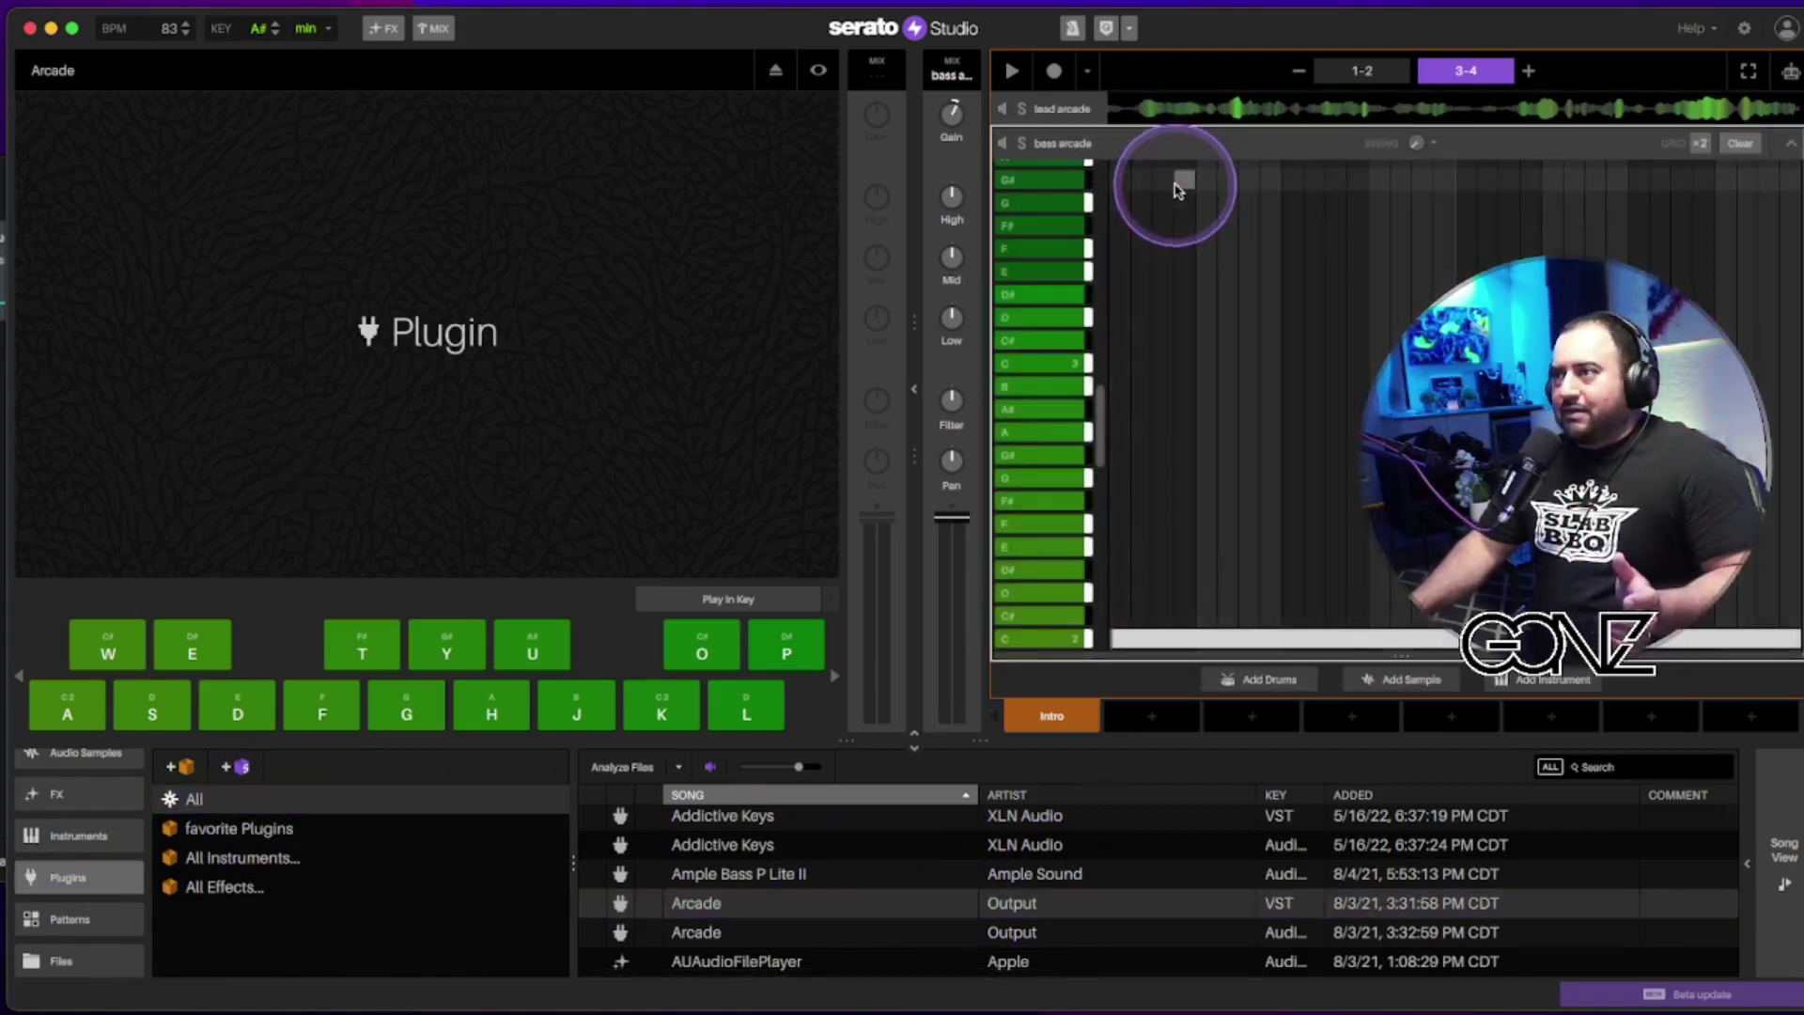
left_click(823, 80)
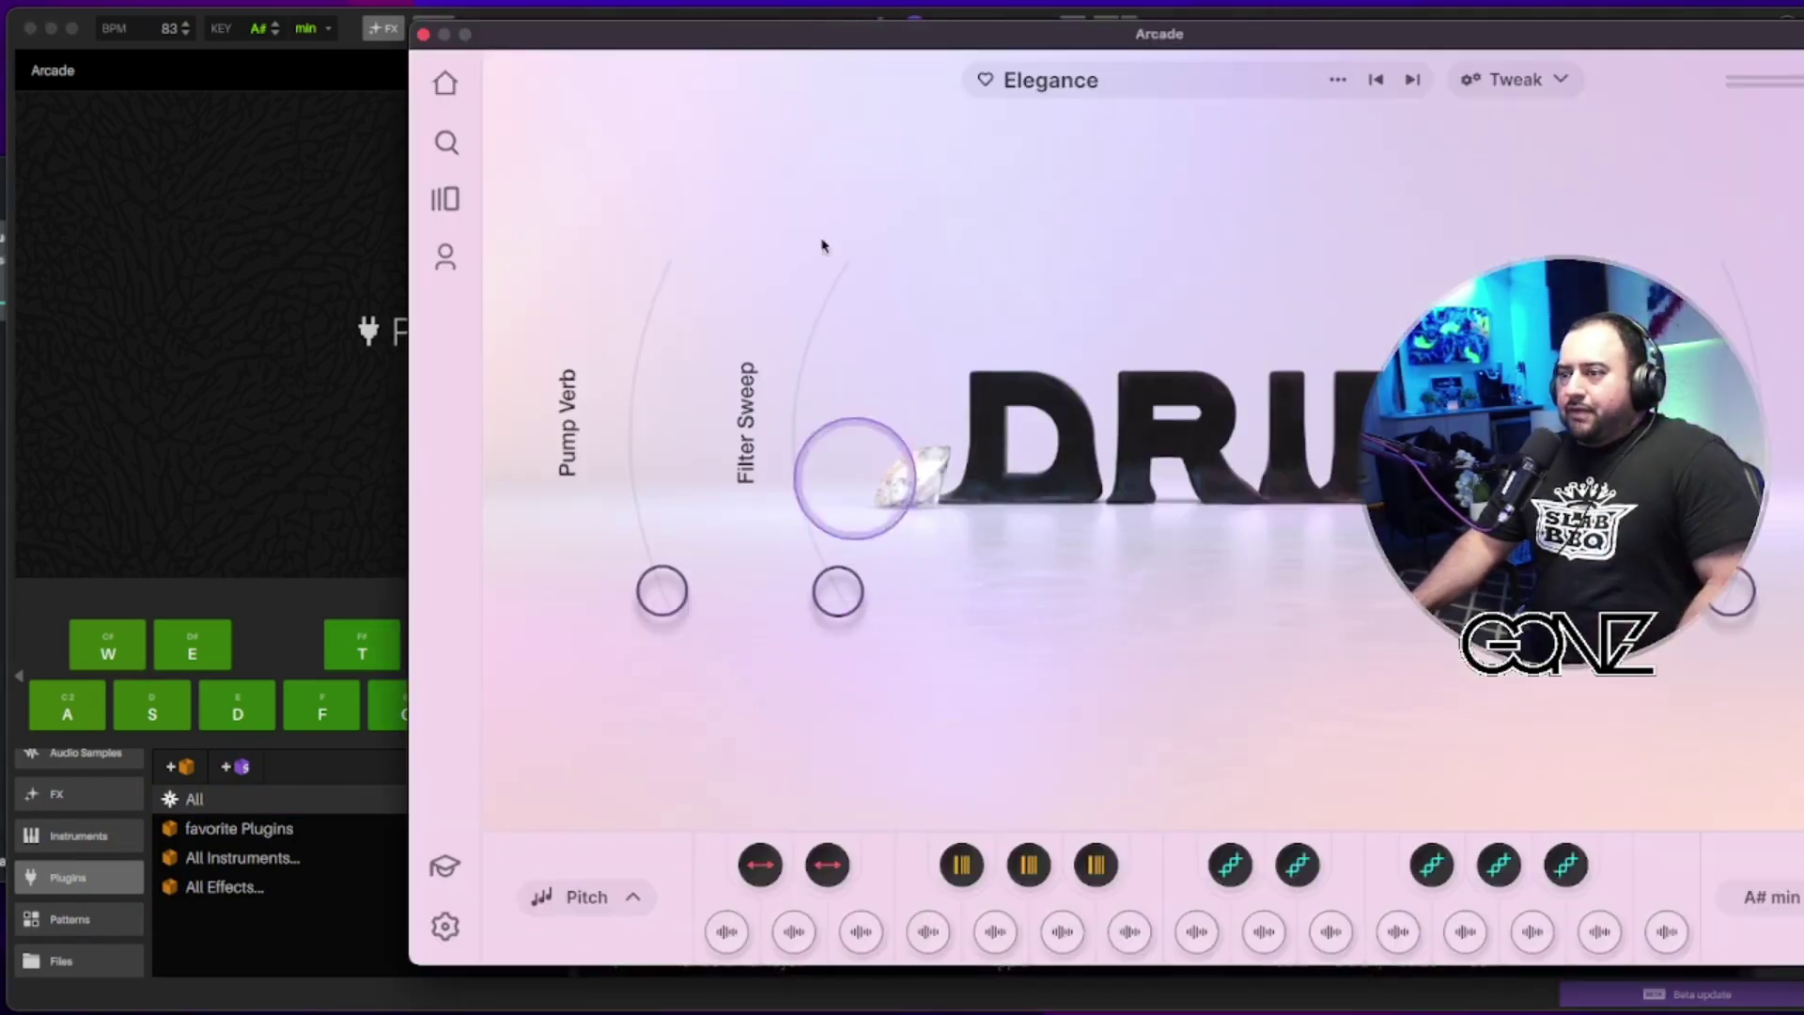
left_click_drag(729, 32, 1114, 92)
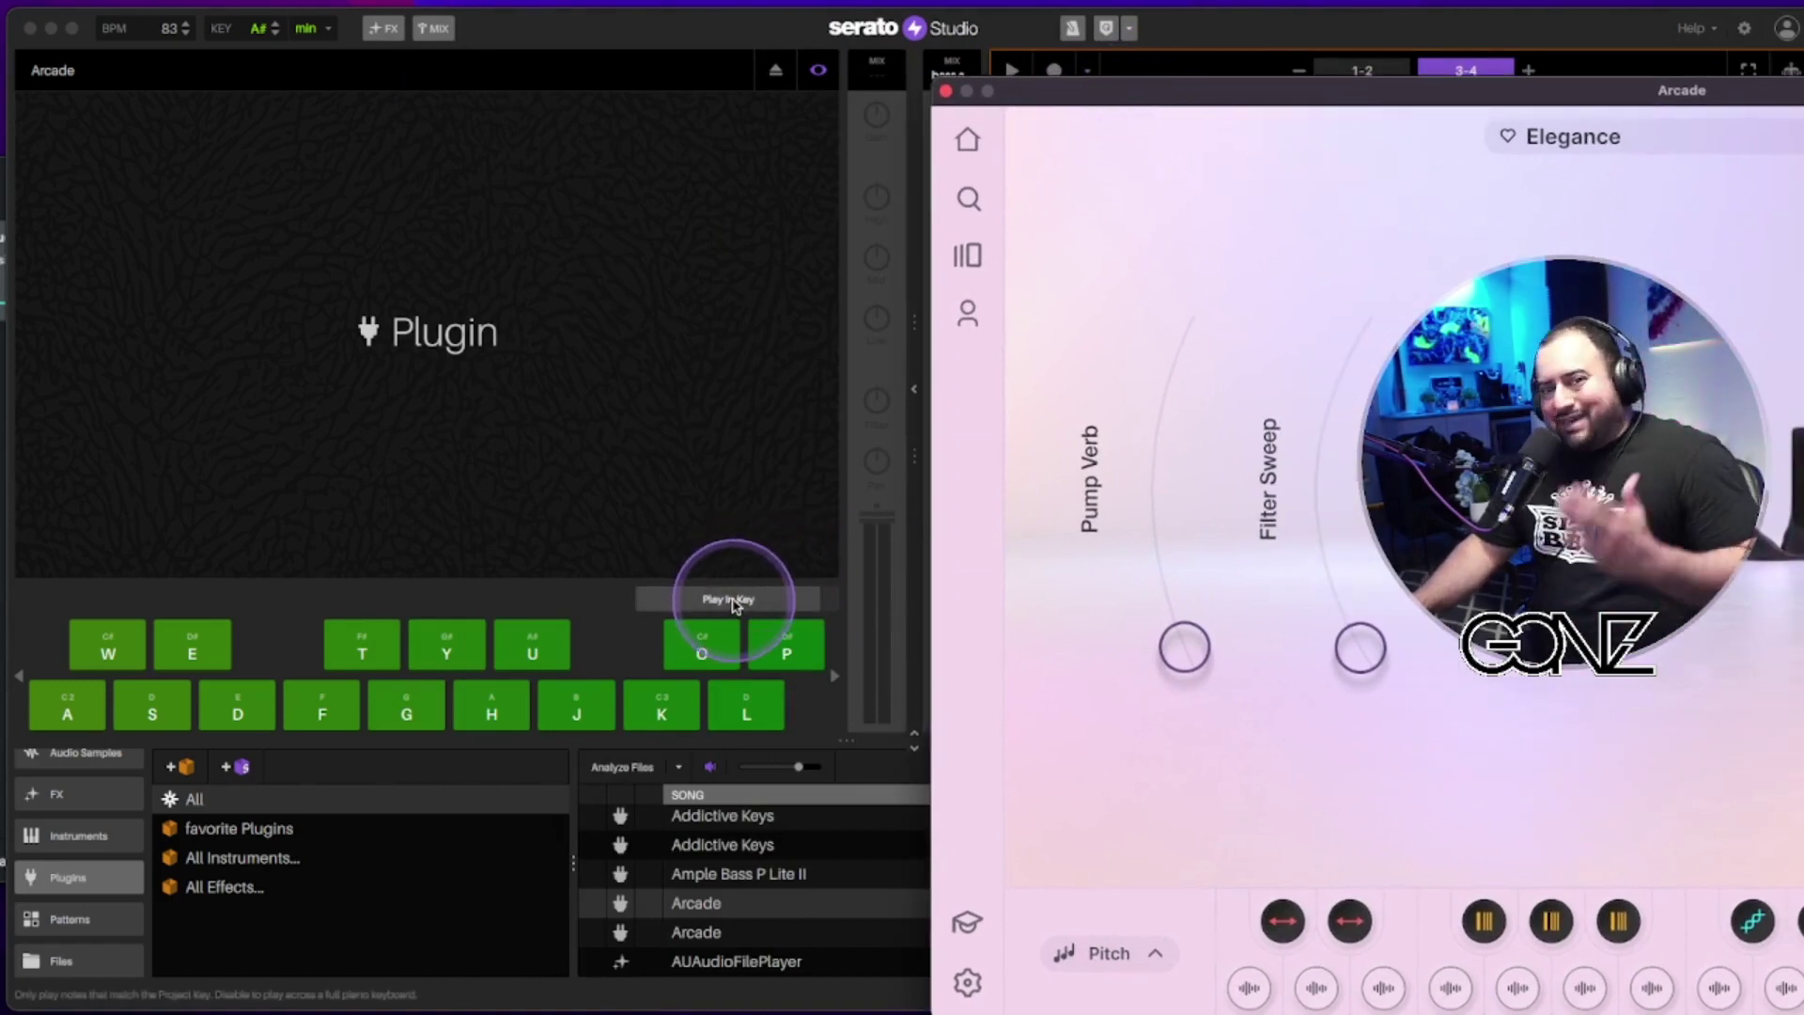
left_click_drag(1362, 87, 1096, 100)
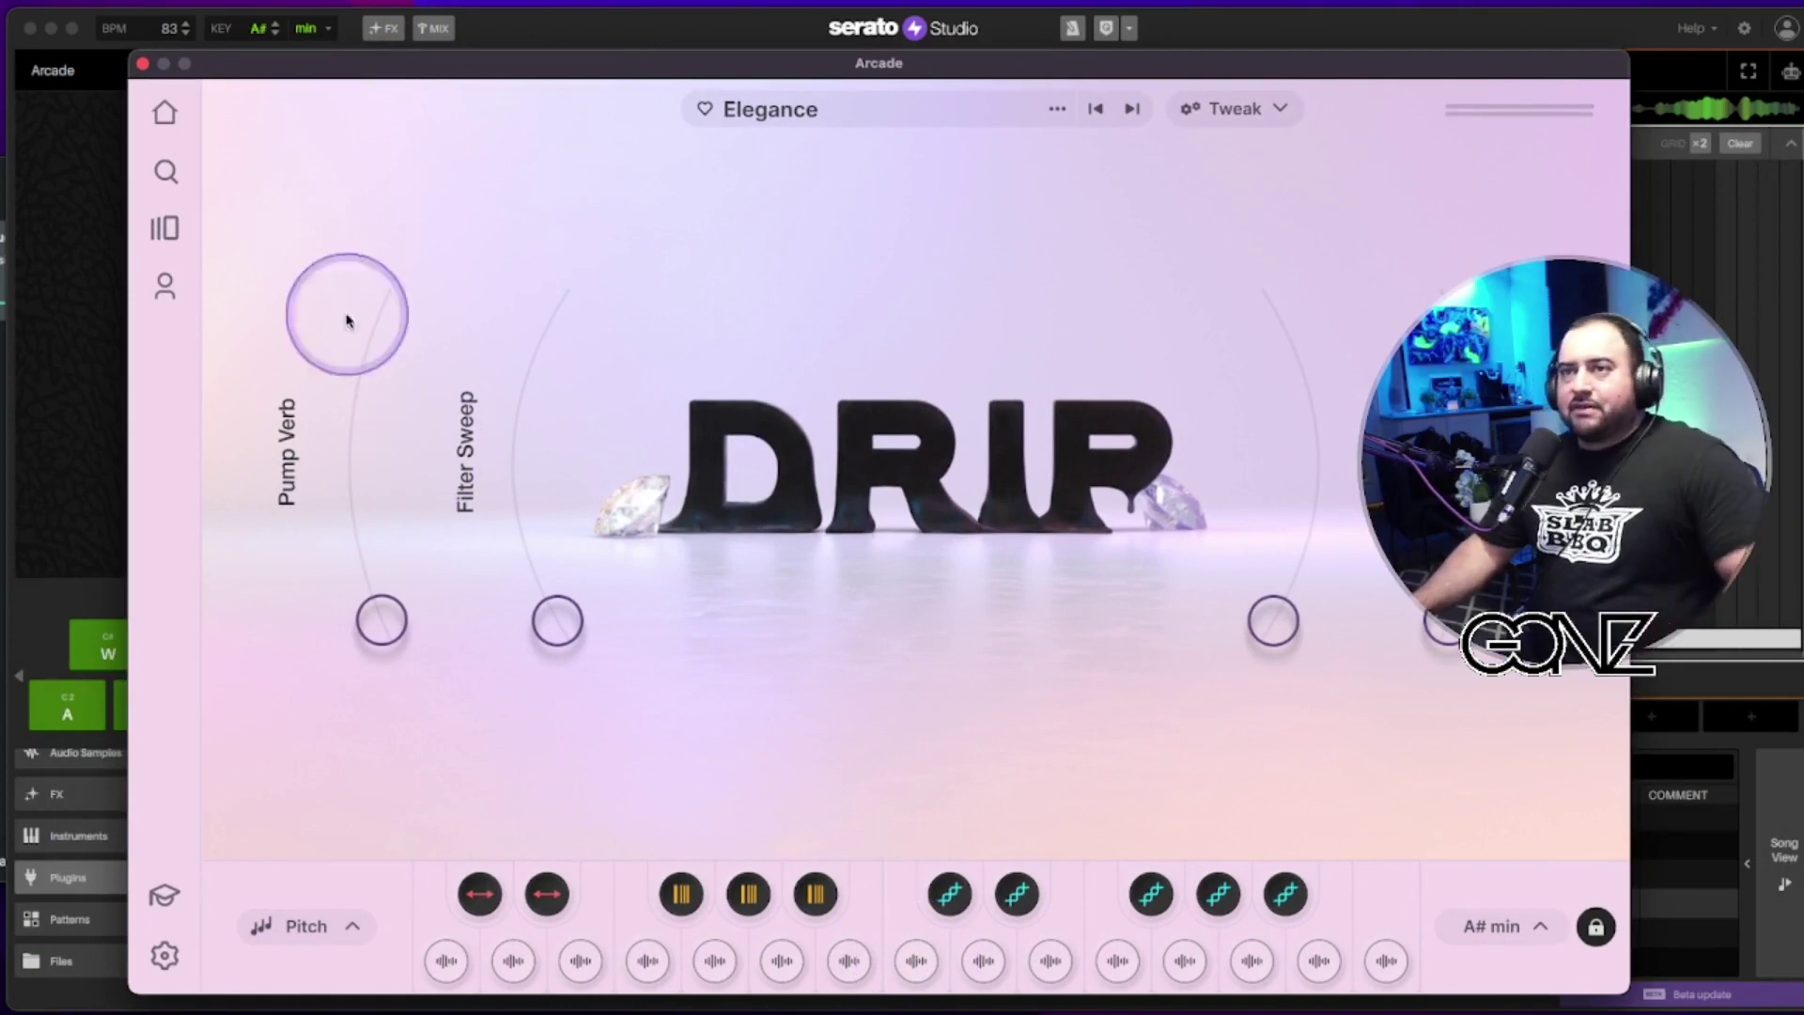
left_click(143, 63)
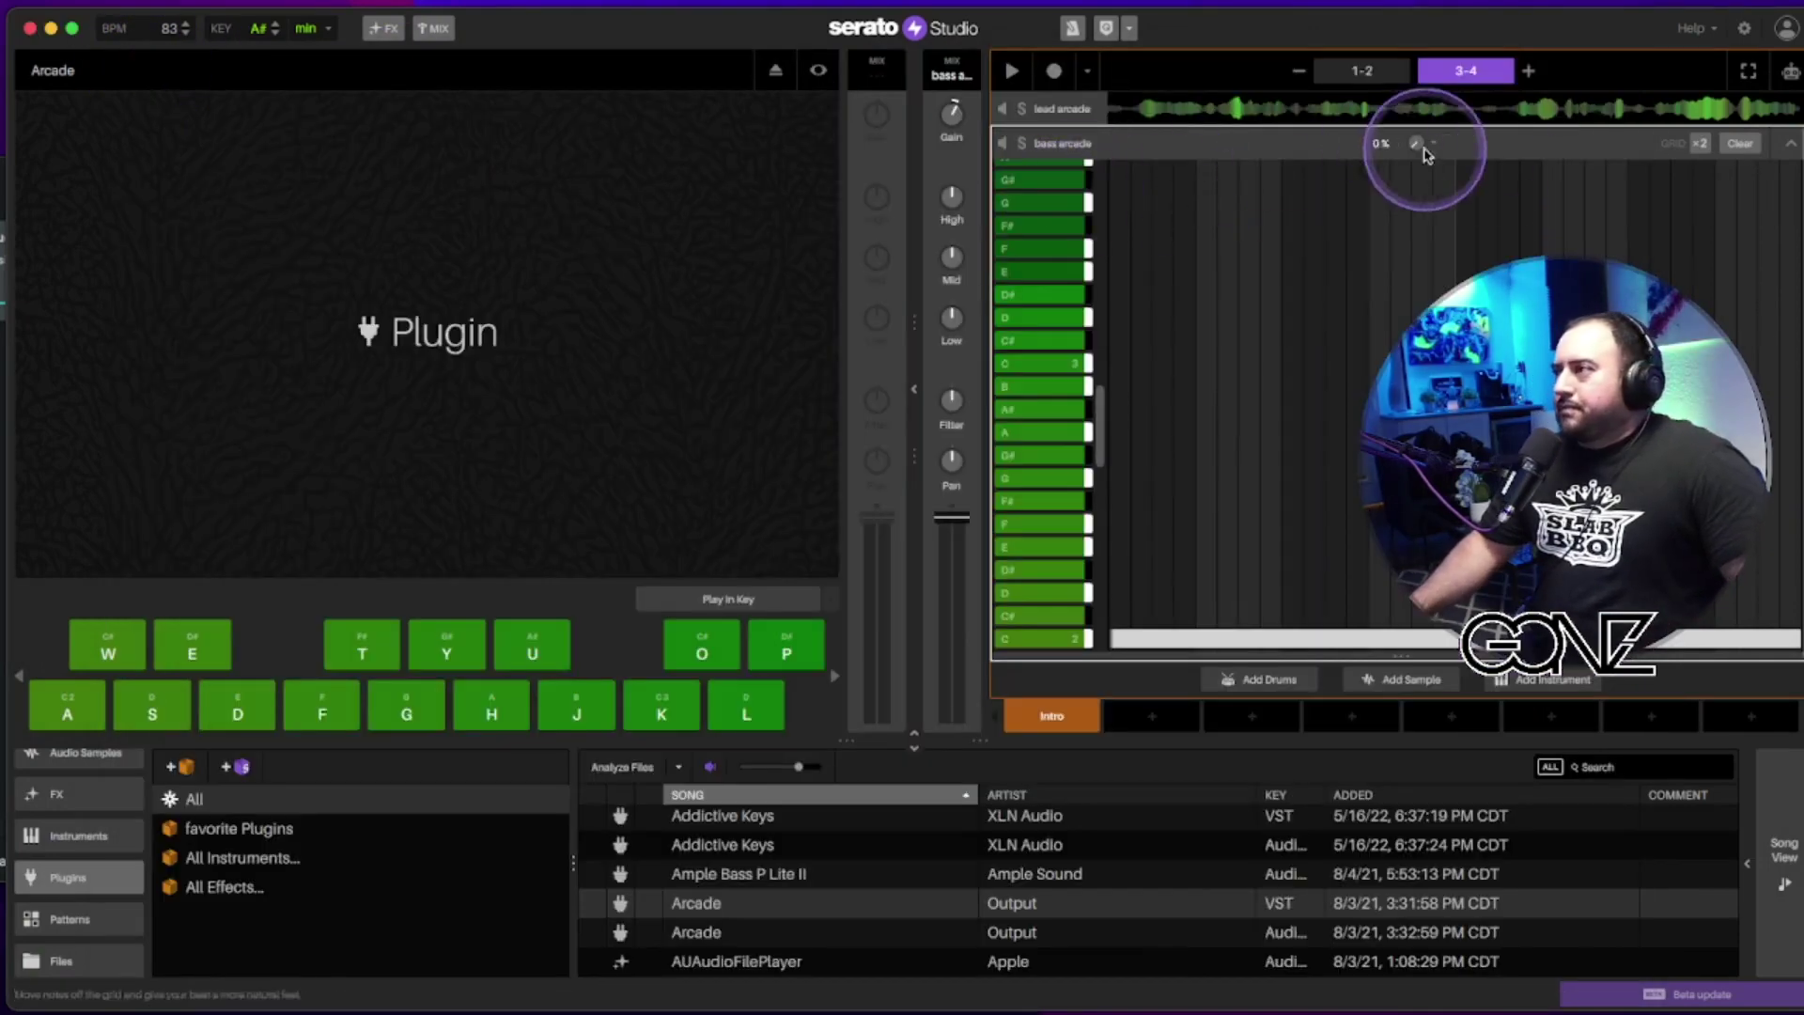
left_click(1791, 143)
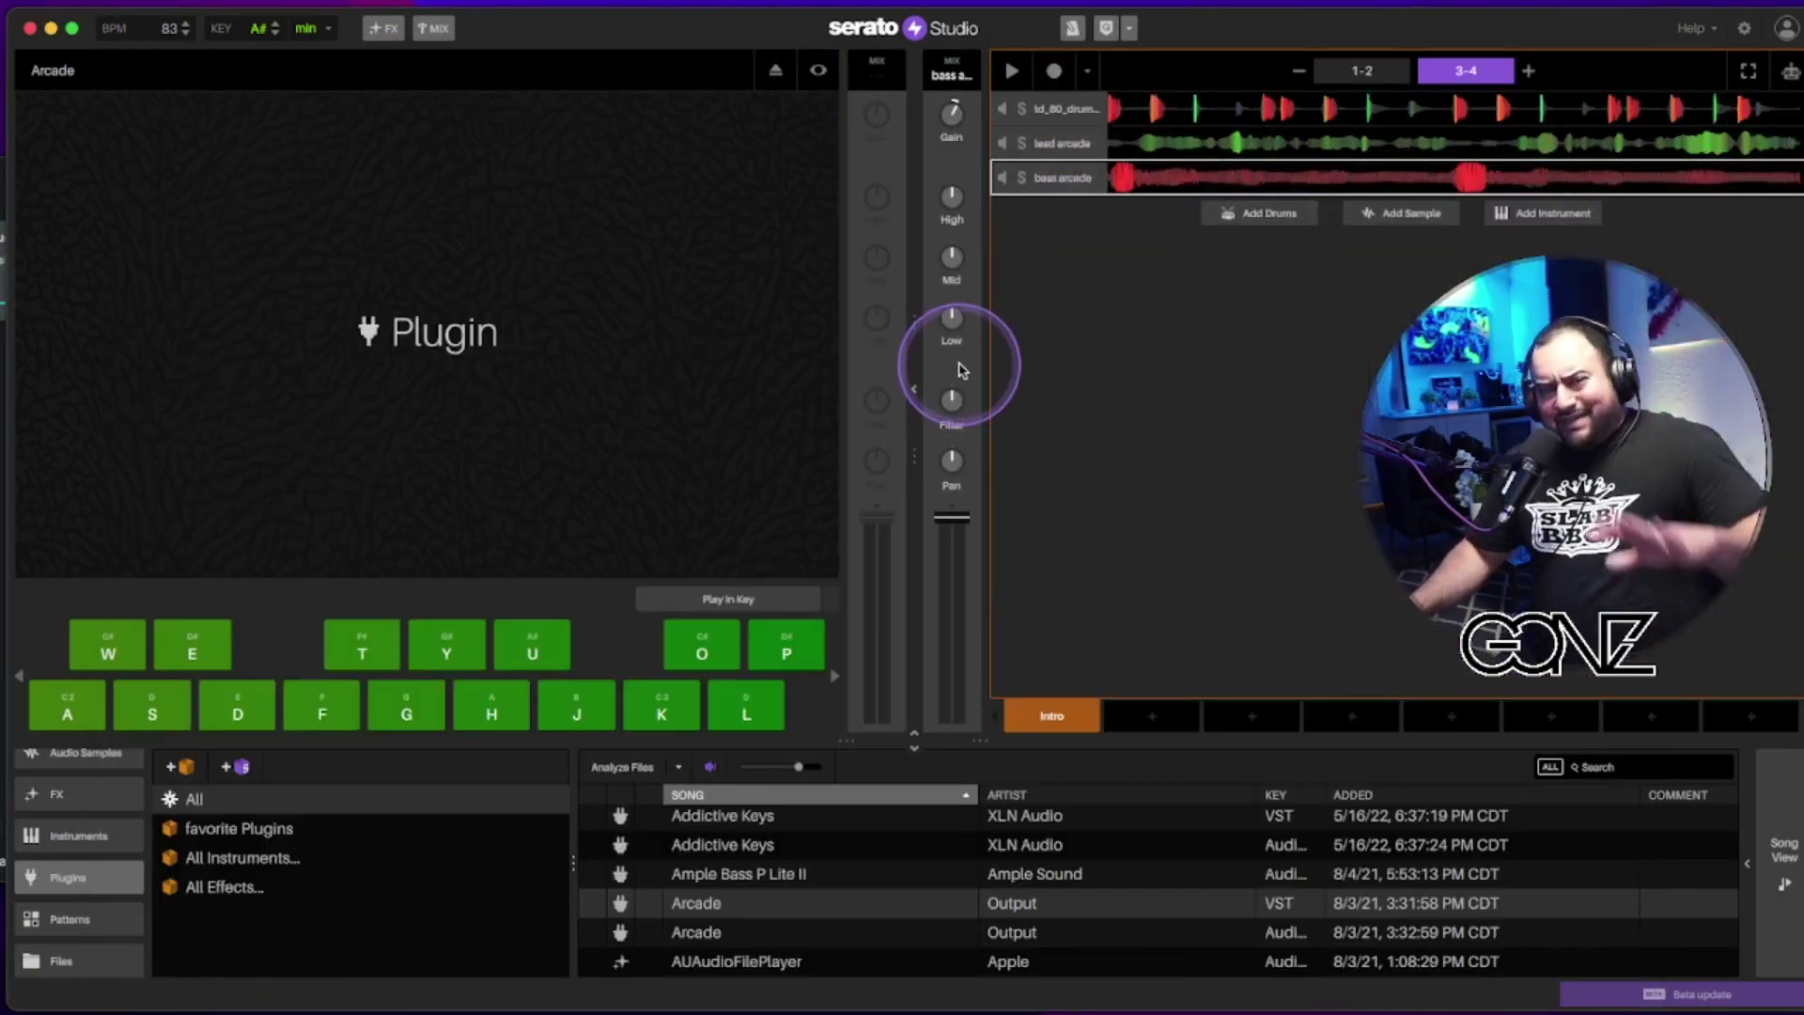